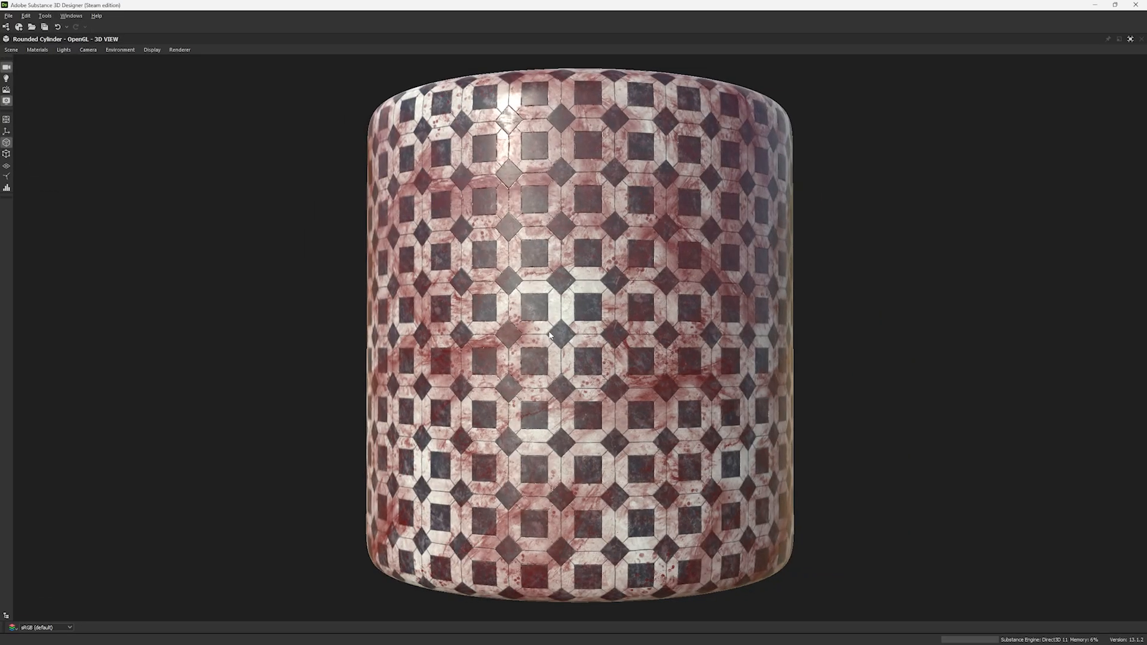
# Examine the bloodstained tile material on the rounded cylinder from several angles, distances and lighting directions.
pyautogui.moveTo(529, 297); pyautogui.dragTo(555, 326)
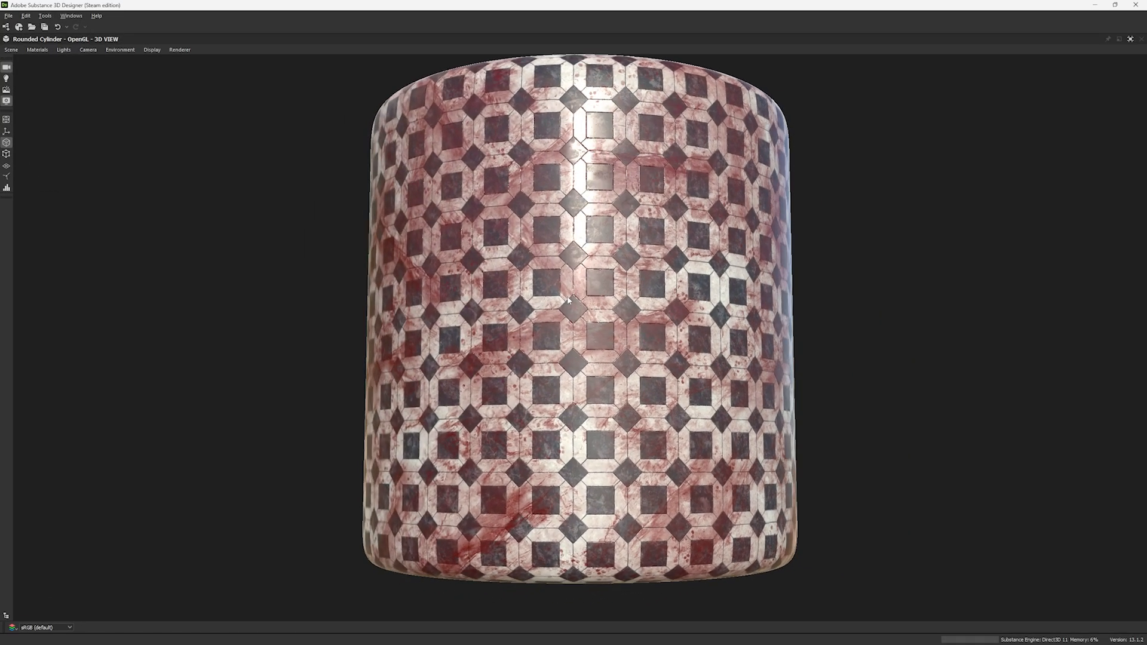
pyautogui.scroll(2, 554, 326)
pyautogui.keyDown('ctrl'); pyautogui.keyDown('shift'); pyautogui.moveTo(554, 325); pyautogui.dragTo(529, 239, button='right'); pyautogui.keyUp('shift'); pyautogui.keyUp('ctrl')
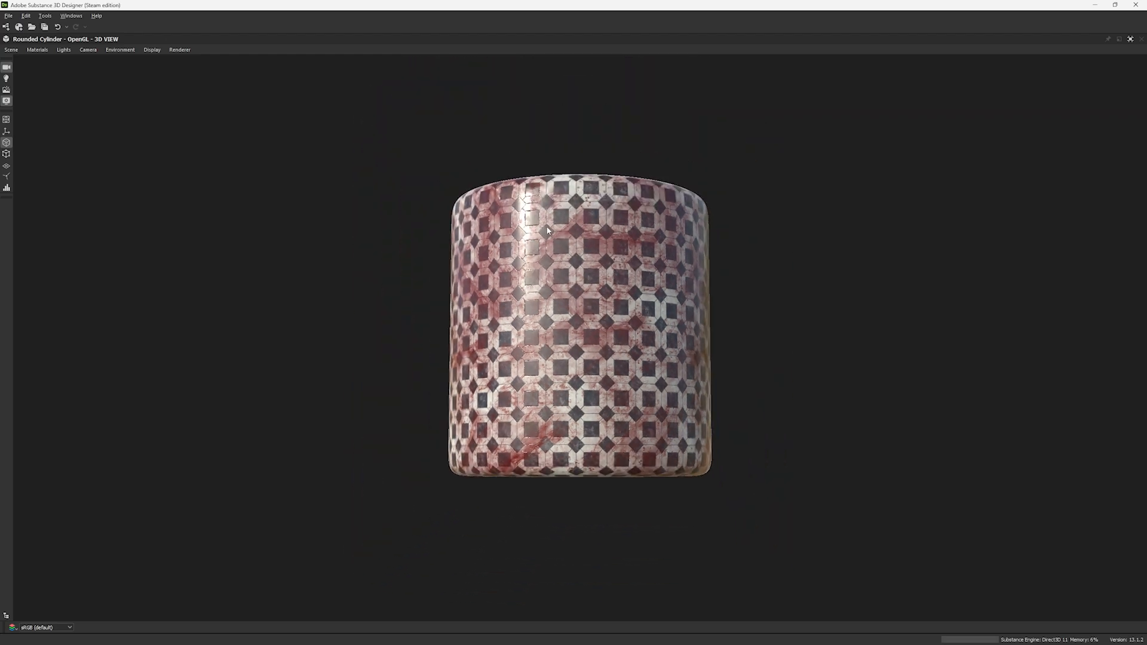
pyautogui.moveTo(529, 239)
pyautogui.keyDown('alt'); pyautogui.mouseDown()
pyautogui.moveTo(533, 281)
pyautogui.moveTo(514, 251)
pyautogui.mouseUp(); pyautogui.keyUp('alt')
pyautogui.keyDown('alt'); pyautogui.moveTo(513, 251); pyautogui.dragTo(618, 428, button='right'); pyautogui.keyUp('alt')
pyautogui.scroll(5, 618, 428)
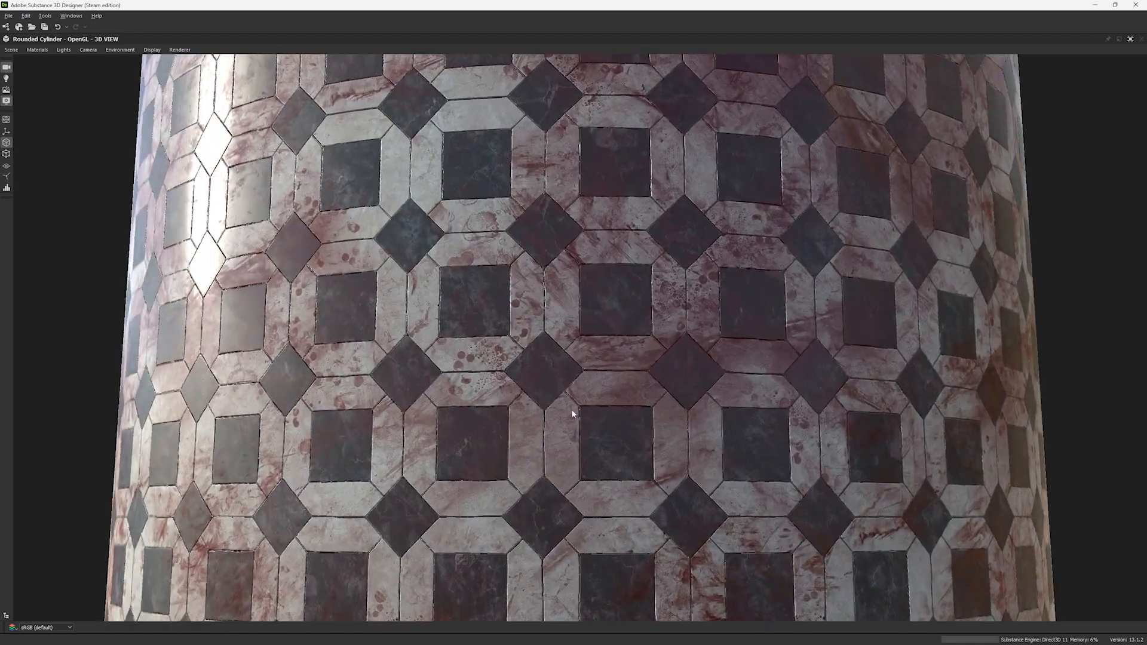
pyautogui.scroll(-6, 552, 391)
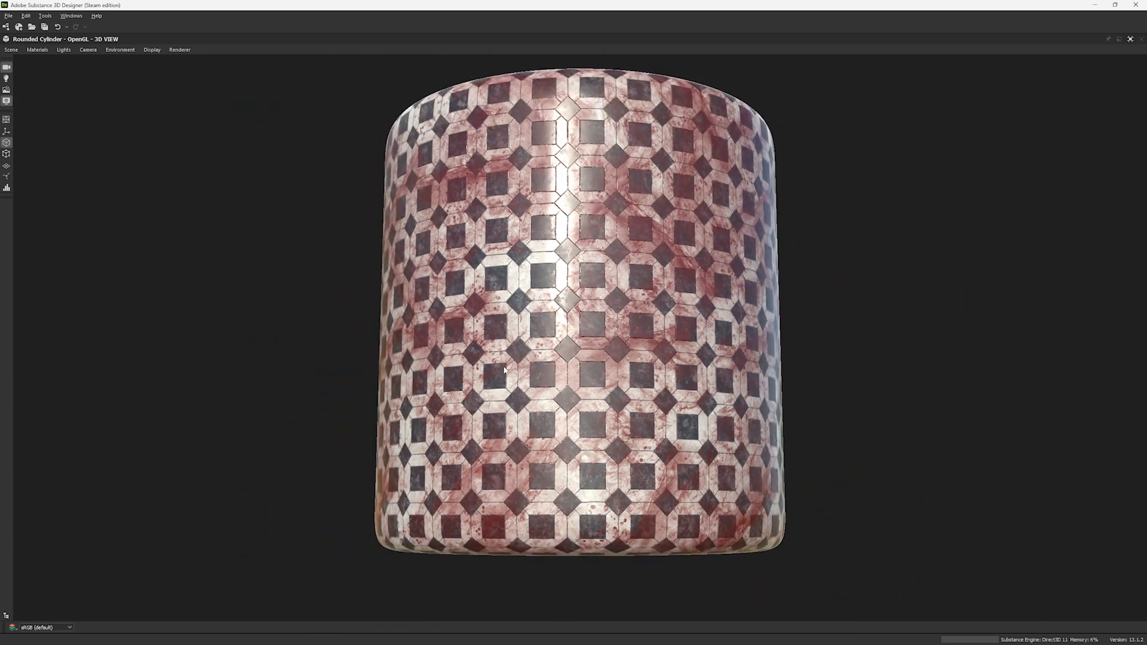
pyautogui.keyDown('alt'); pyautogui.moveTo(504, 371); pyautogui.dragTo(582, 421, button='right'); pyautogui.keyUp('alt')
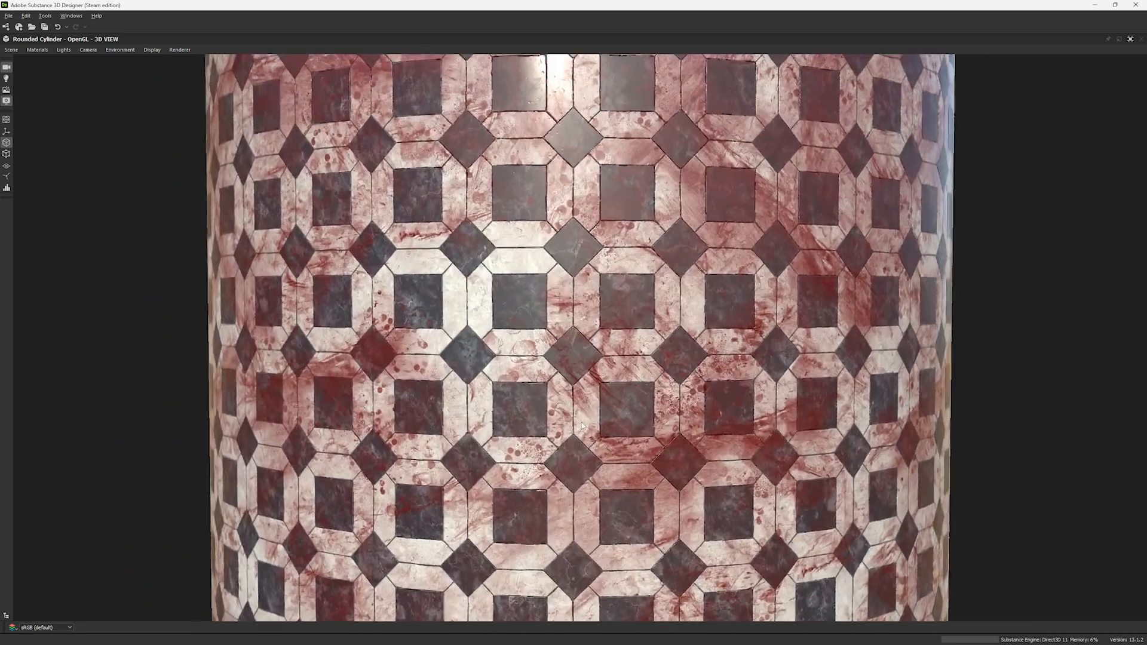
pyautogui.keyDown('alt'); pyautogui.moveTo(582, 421); pyautogui.dragTo(589, 362); pyautogui.keyUp('alt')
pyautogui.moveTo(588, 361); pyautogui.dragTo(578, 241, button='right')
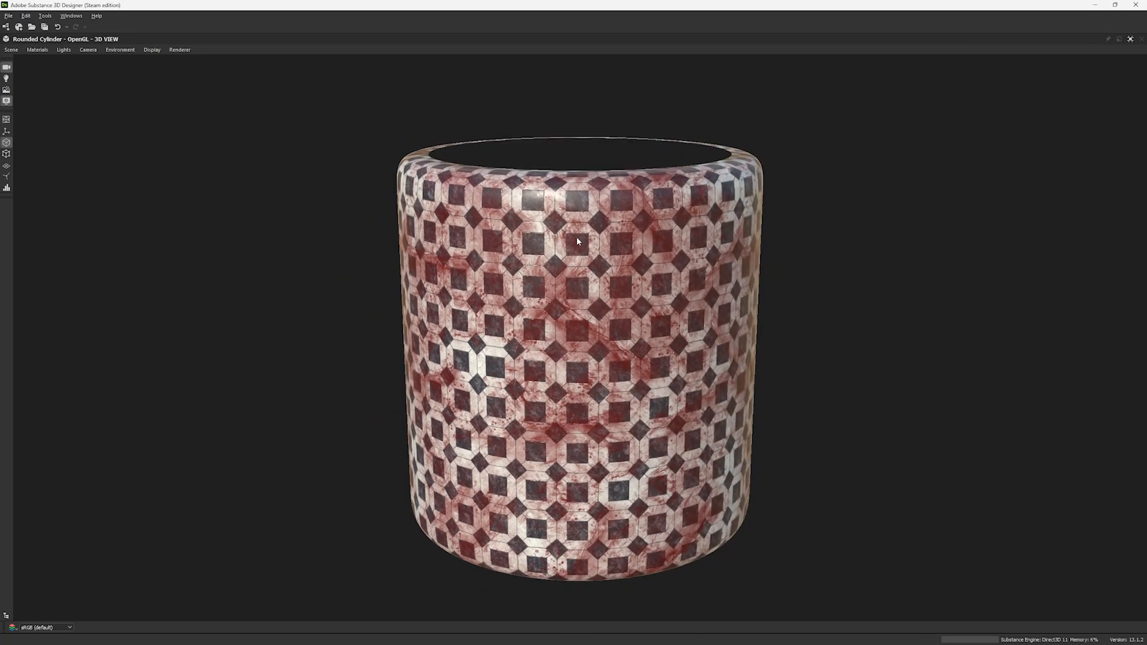
pyautogui.moveTo(579, 241); pyautogui.dragTo(588, 192)
pyautogui.moveTo(588, 191); pyautogui.dragTo(599, 386, button='right')
pyautogui.keyDown('ctrl'); pyautogui.keyDown('shift'); pyautogui.moveTo(599, 386); pyautogui.dragTo(500, 162, button='right'); pyautogui.keyUp('shift'); pyautogui.keyUp('ctrl')
pyautogui.moveTo(500, 162); pyautogui.dragTo(512, 206)
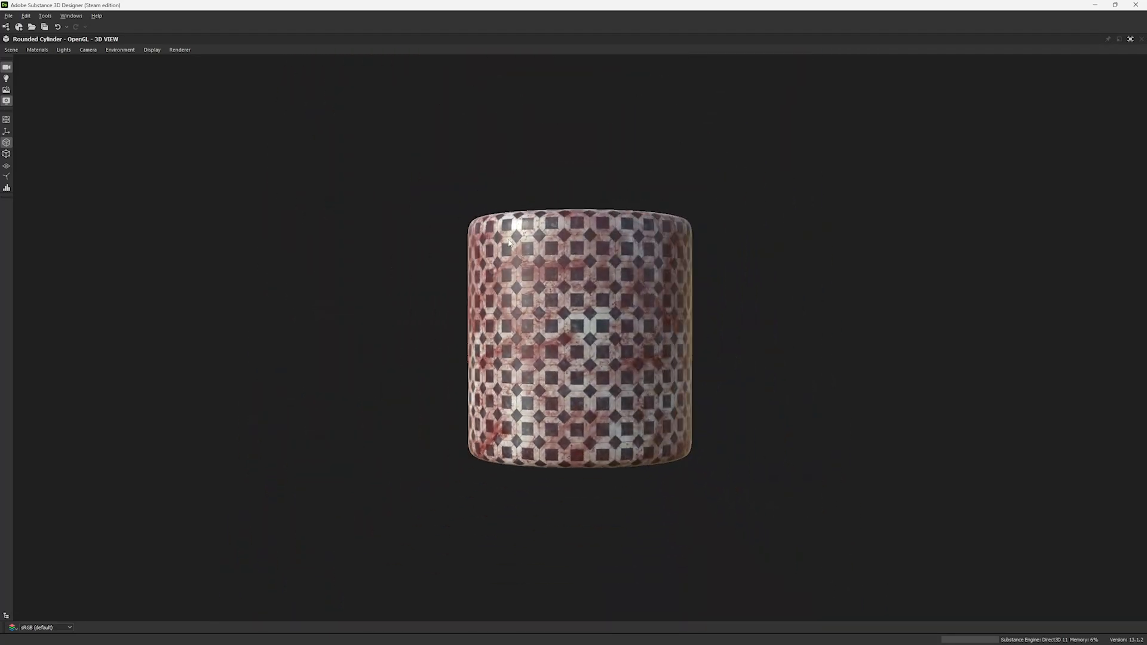
pyautogui.moveTo(512, 206); pyautogui.dragTo(520, 161, button='right')
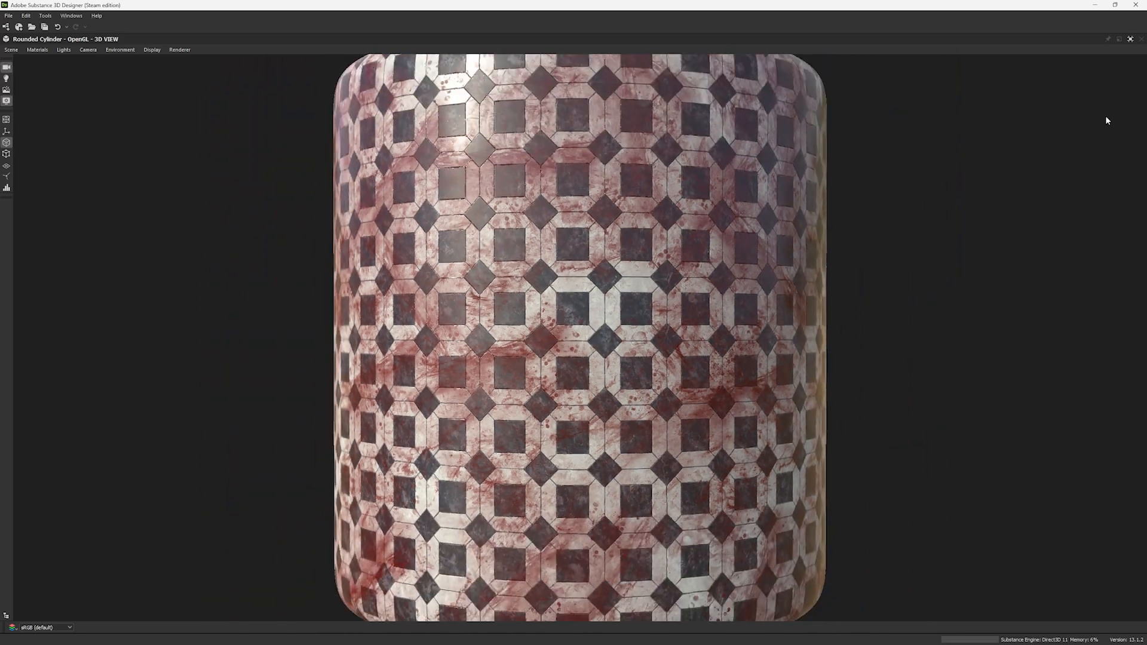
# Leave the maximised 3D view and inspect the base square Shape node and the Transformation 2D node that shrinks it.
pyautogui.click(1130, 39)
pyautogui.scroll(2, 404, 428)
pyautogui.doubleClick(315, 442)
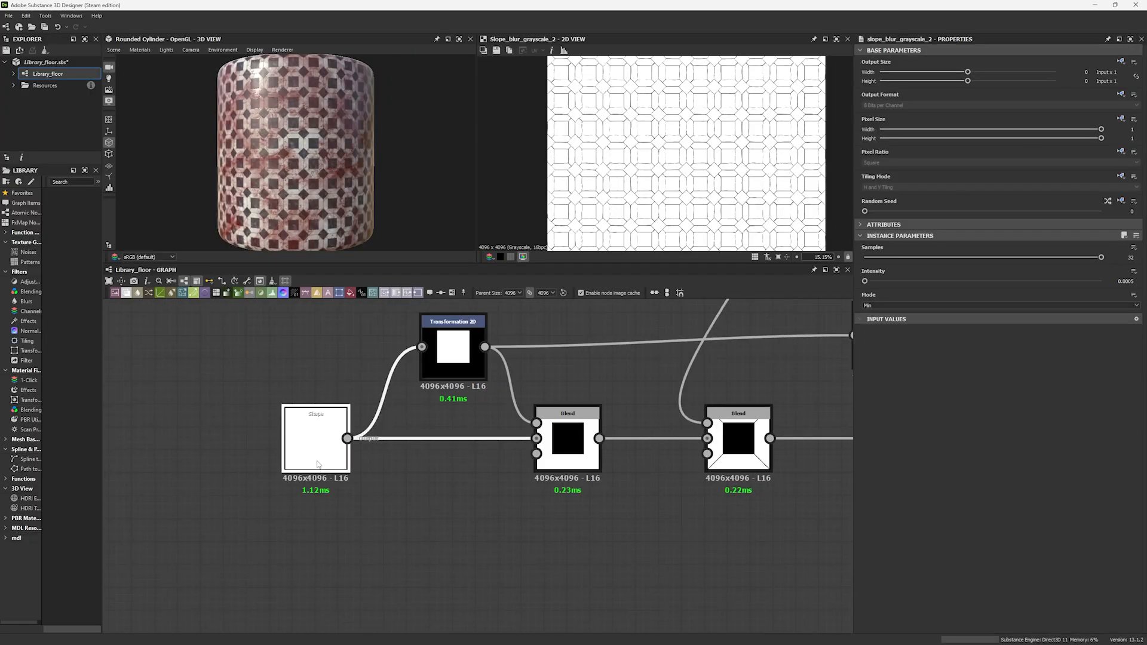
pyautogui.scroll(-2, 649, 174)
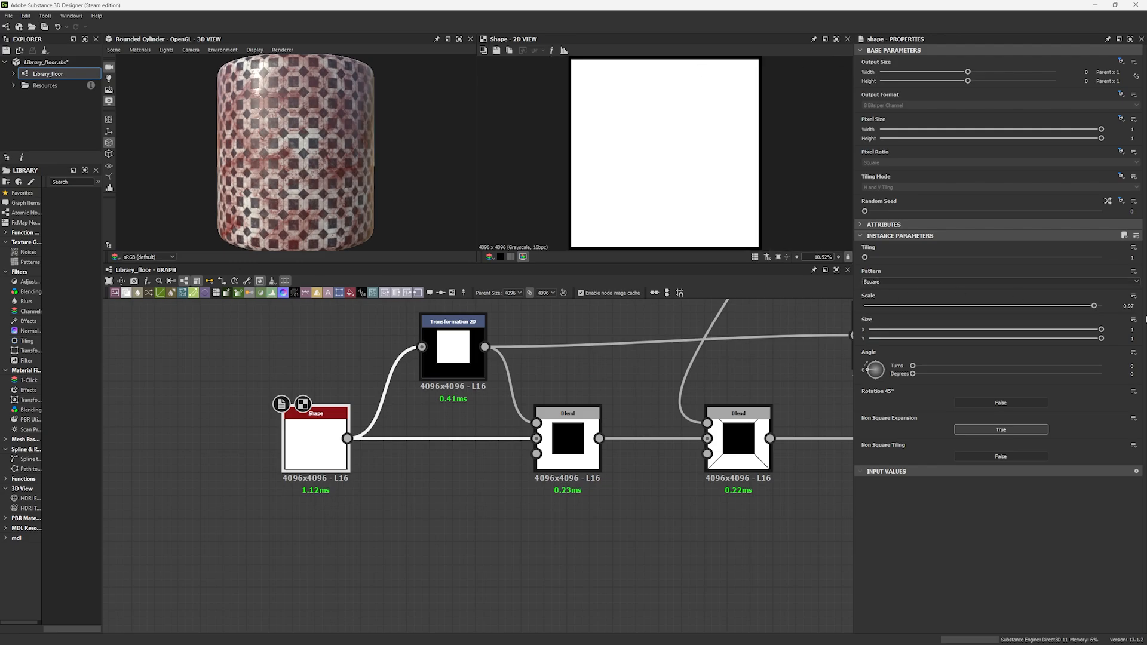
pyautogui.moveTo(452, 391); pyautogui.dragTo(424, 429, button='middle')
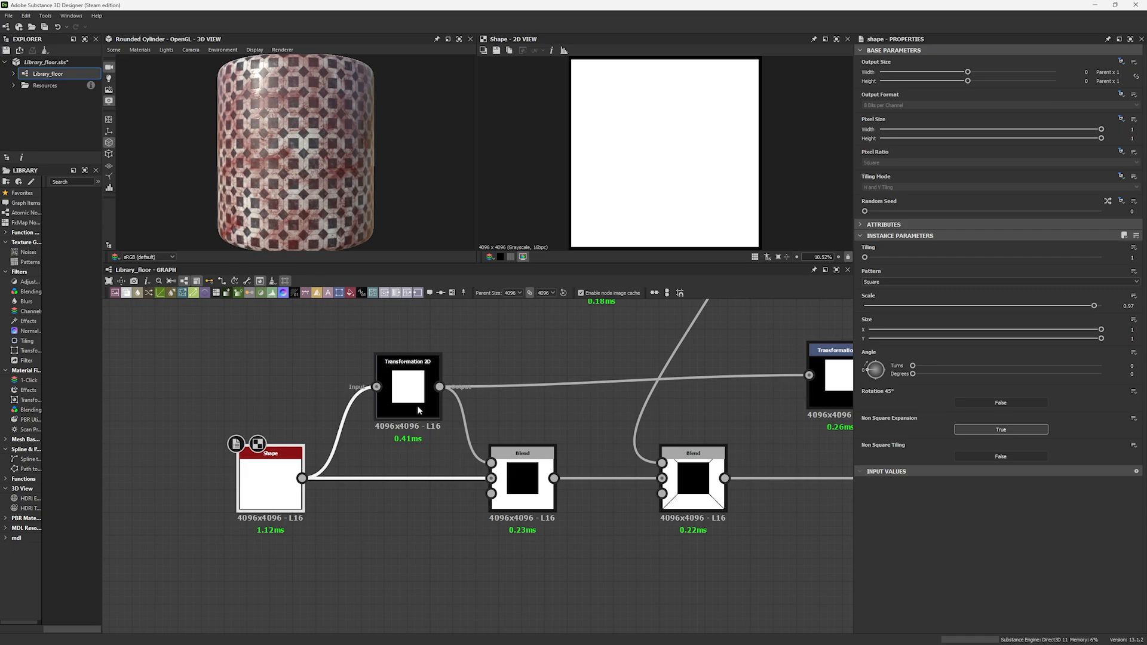
pyautogui.doubleClick(417, 404)
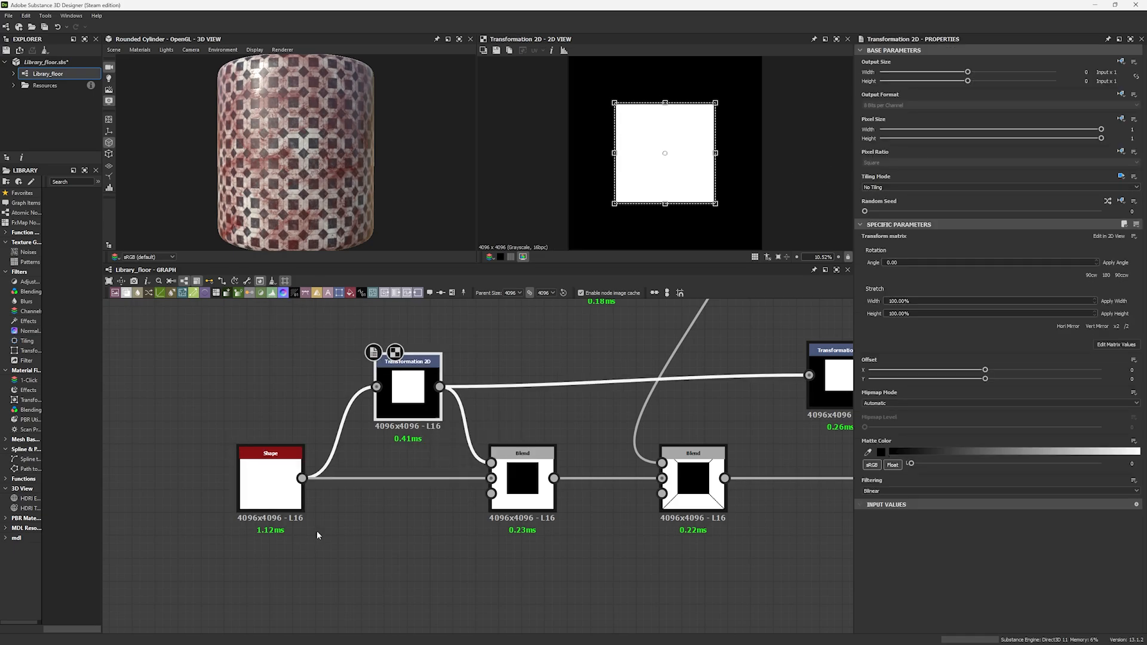
# Branch an additional Transformation 2D node off the base Shape node's output.
pyautogui.moveTo(317, 535); pyautogui.dragTo(316, 431, button='middle')
pyautogui.moveTo(295, 385); pyautogui.dragTo(368, 479)
pyautogui.write('t')
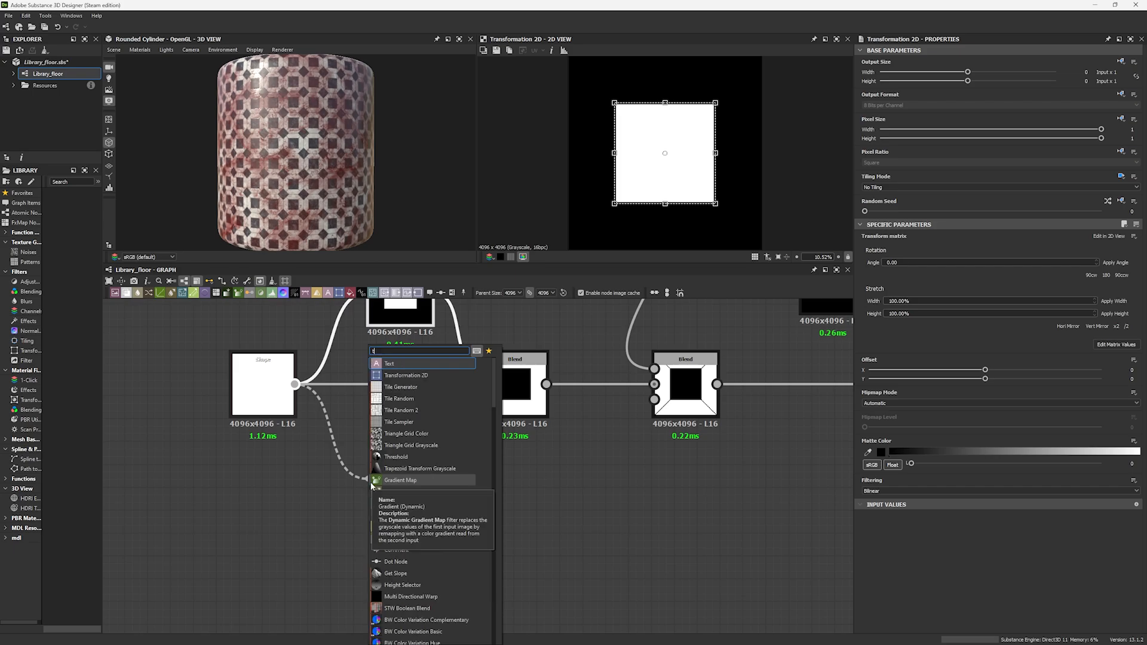
pyautogui.write('ras')
pyautogui.press('BackSpace')
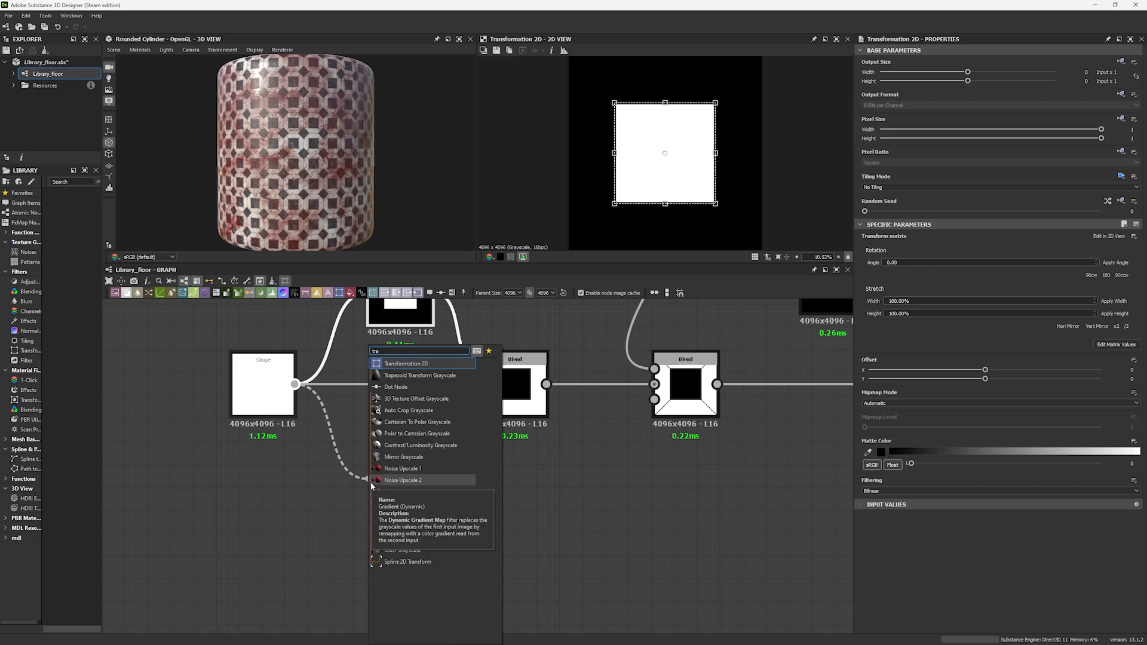
pyautogui.press('Return')
# Override the new Transformation 2D node's tiling mode with No Tiling and scale its square down.
pyautogui.click(1121, 178)
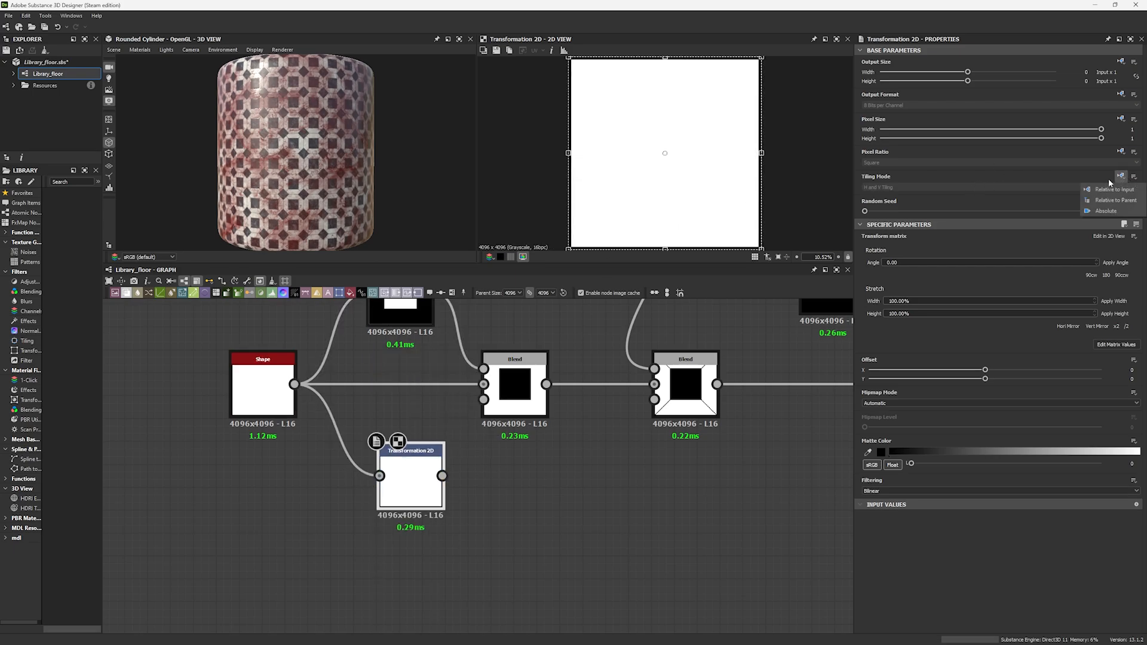
pyautogui.click(1111, 200)
pyautogui.click(978, 187)
pyautogui.click(888, 196)
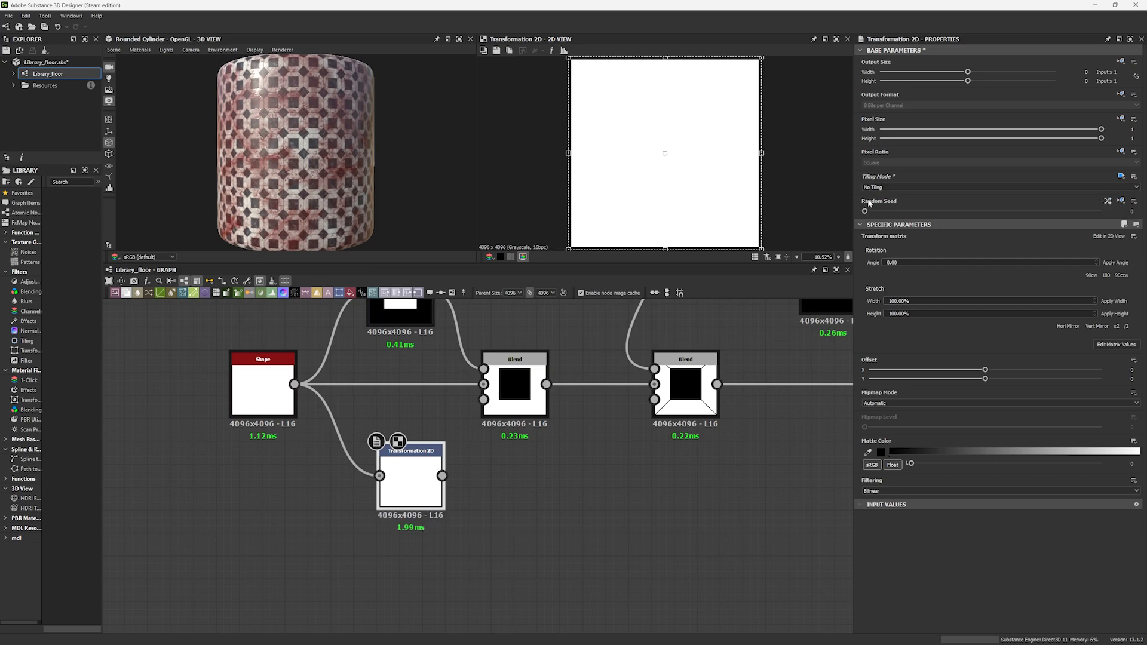
pyautogui.scroll(-1, 720, 194)
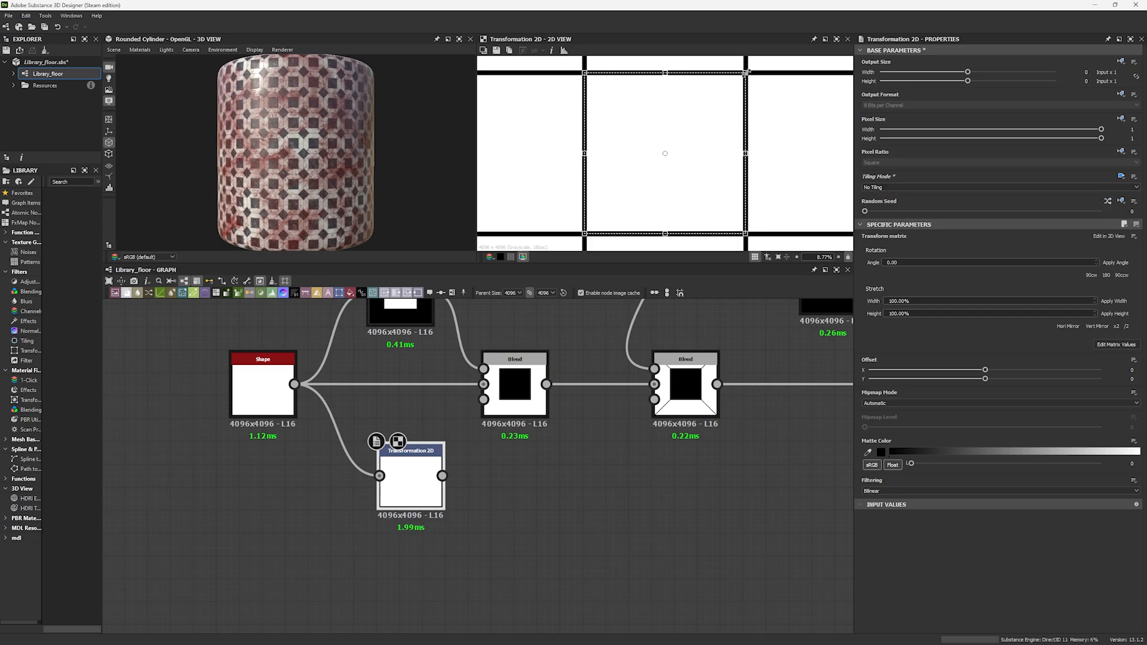
pyautogui.moveTo(745, 72); pyautogui.dragTo(764, 156)
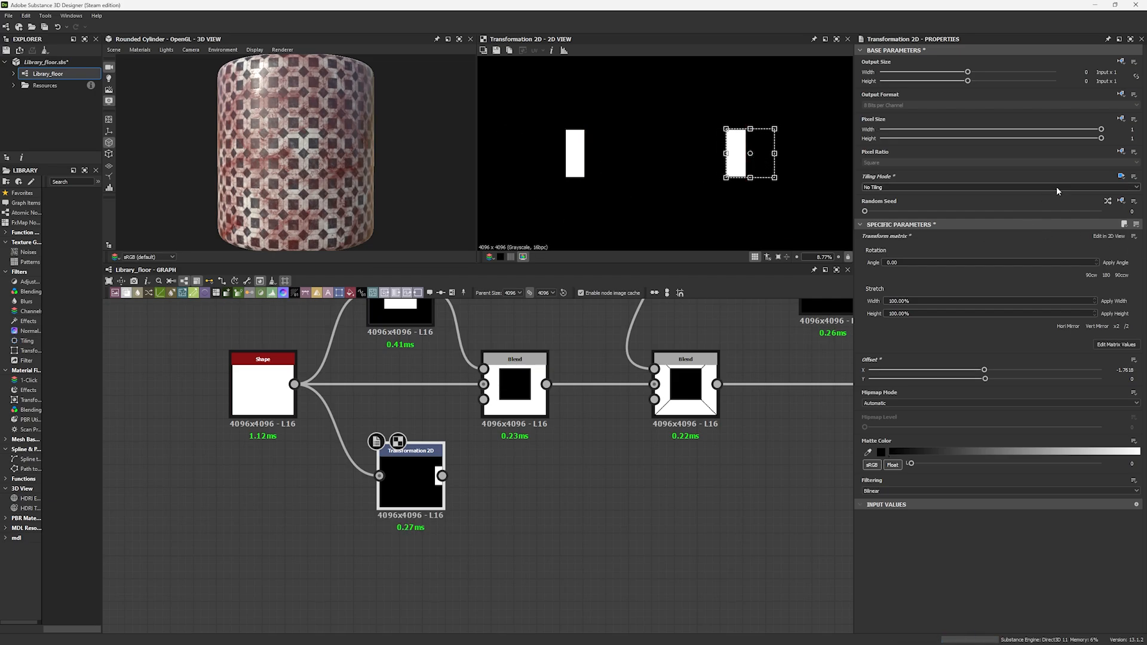
# Try H and V Tiling on the scaled square, shift it sideways, and delete the test Transformation 2D node.
pyautogui.click(1084, 184)
pyautogui.click(898, 209)
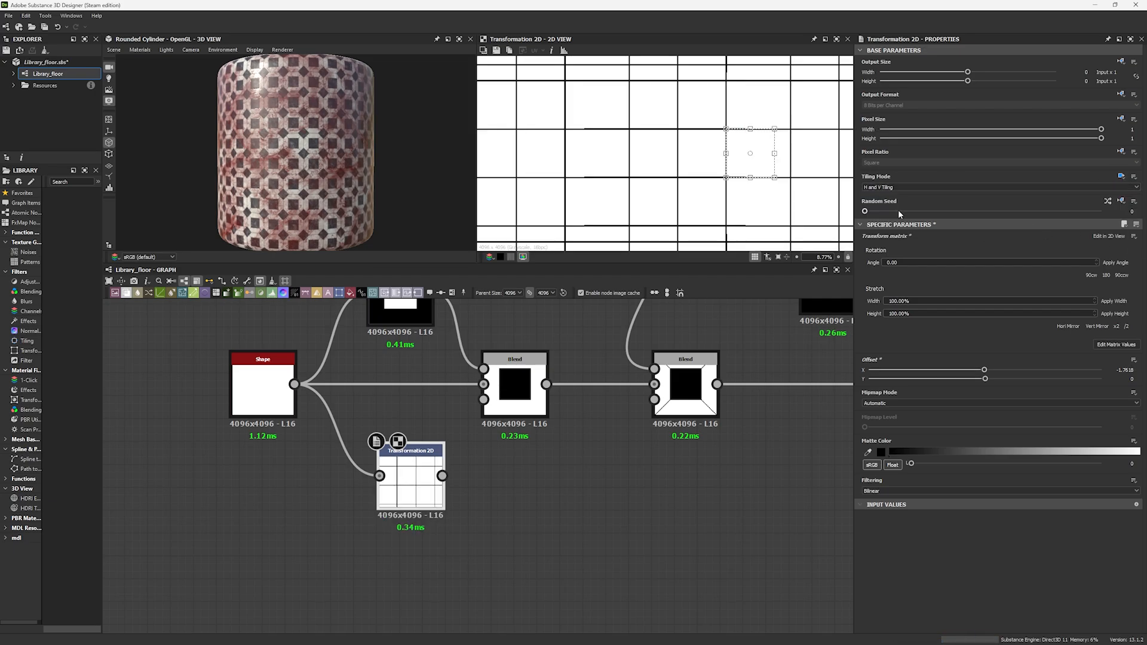
pyautogui.moveTo(743, 171); pyautogui.dragTo(707, 167)
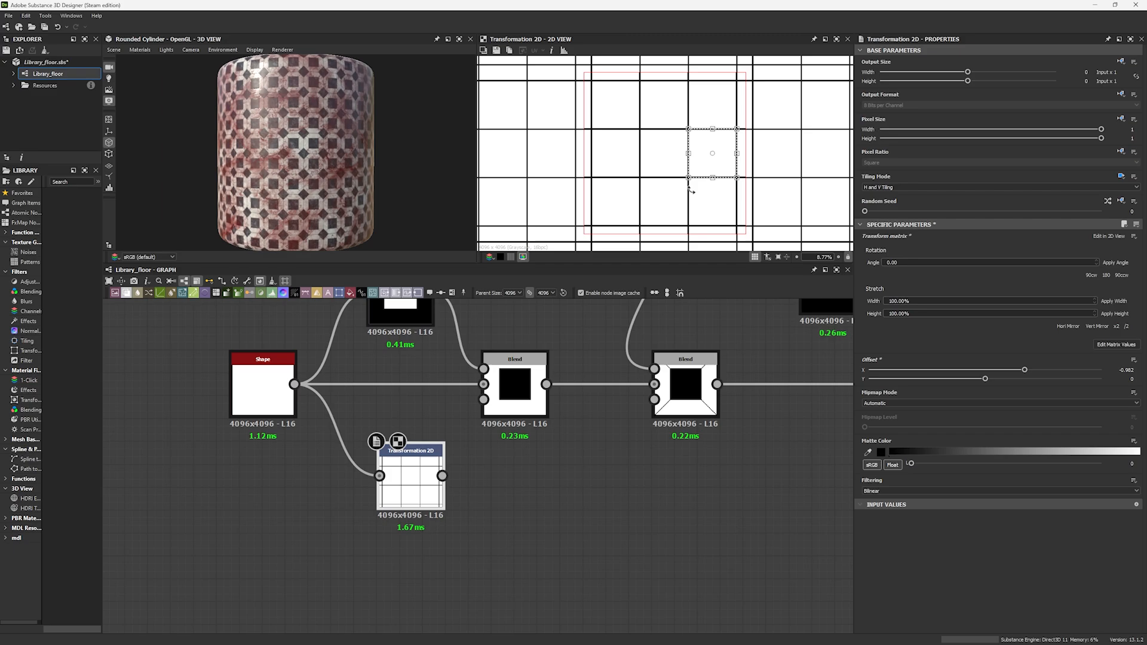
pyautogui.press('Delete')
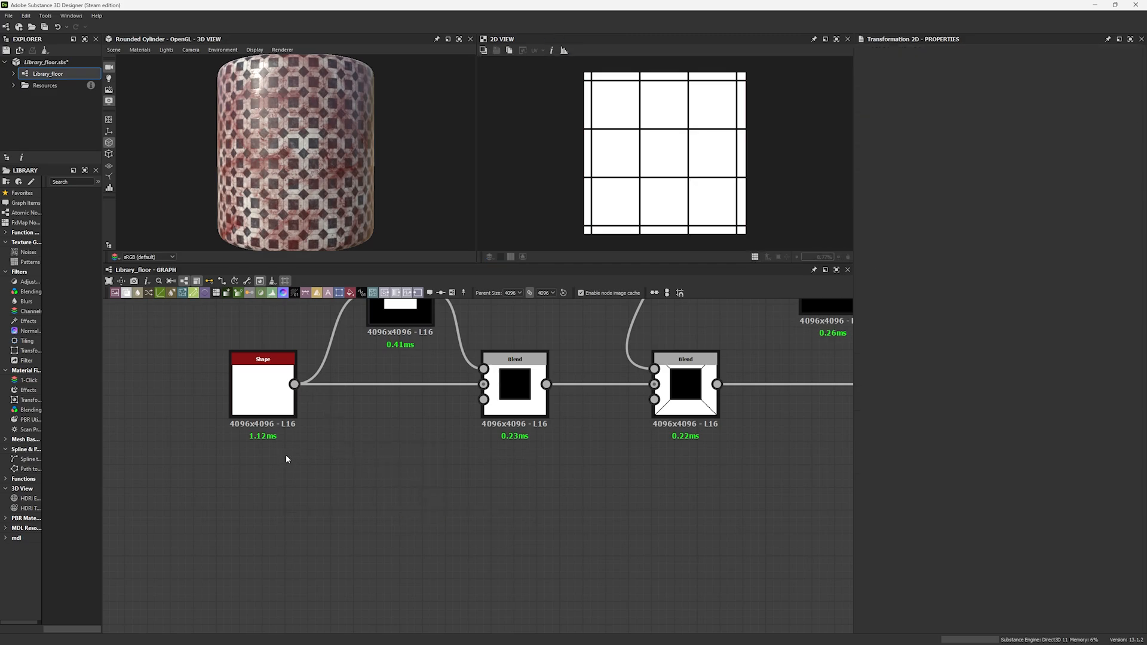
# Show the material on the Plane (hi-res) mesh and view it through the Top camera.
pyautogui.moveTo(286, 454); pyautogui.dragTo(341, 557, button='middle')
pyautogui.click(114, 51)
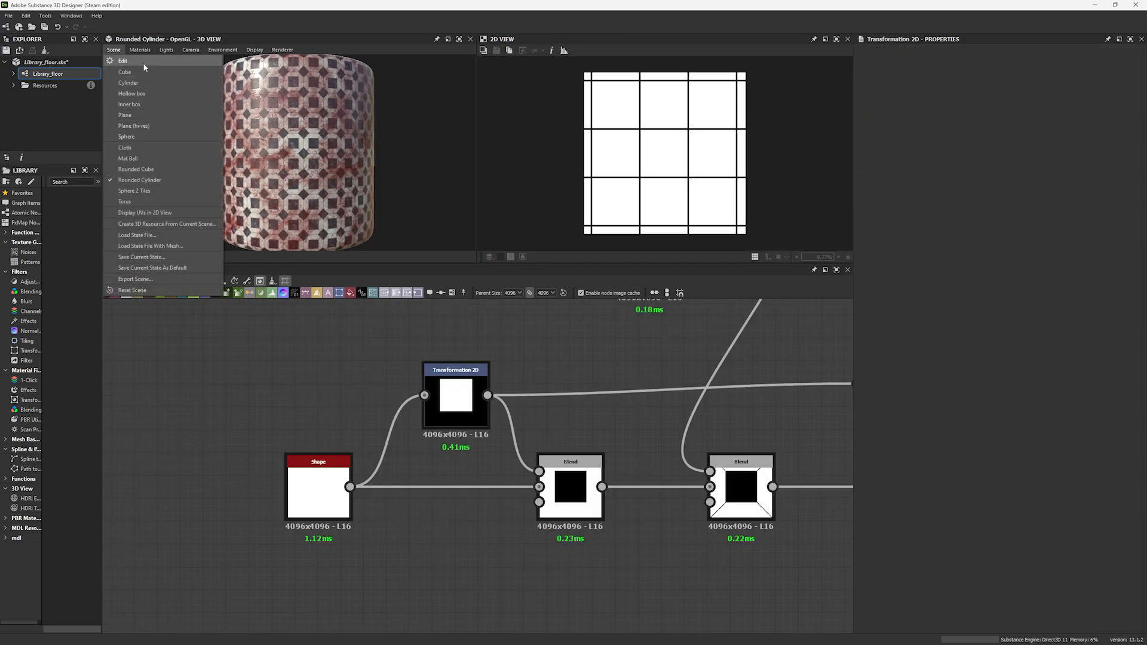
pyautogui.click(149, 125)
pyautogui.click(190, 50)
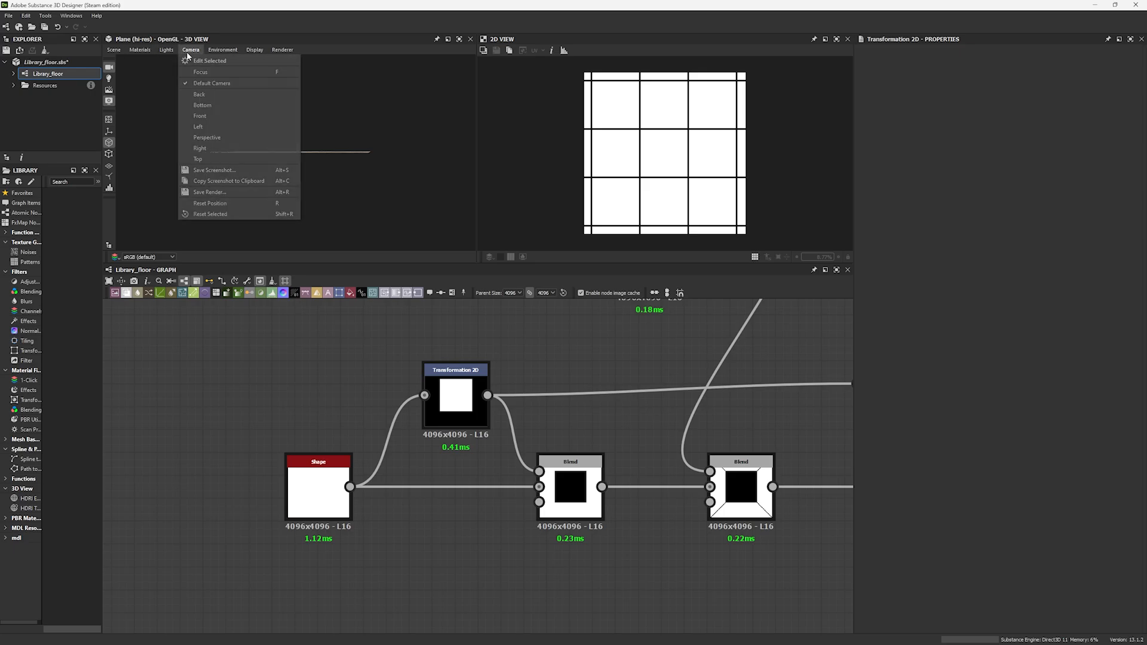
pyautogui.click(198, 161)
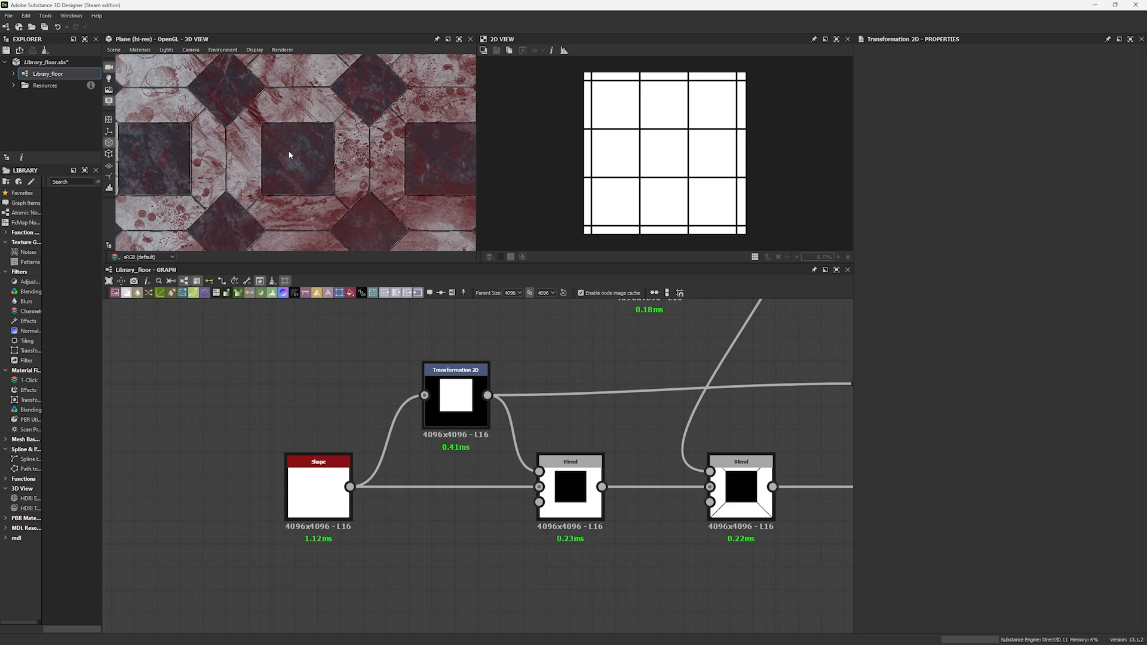
# Inspect the Blend nodes that cut the square frame, and the line Shape, diagonal transforms and Blend forming the cross.
pyautogui.moveTo(582, 473); pyautogui.dragTo(492, 474, button='middle')
pyautogui.doubleClick(493, 475)
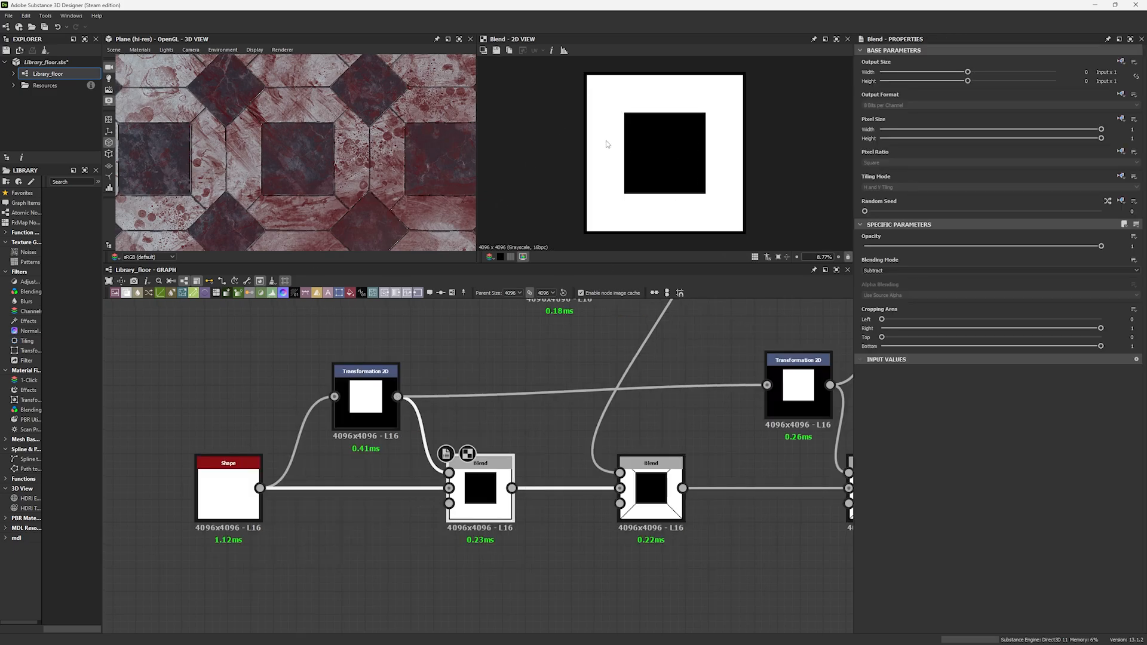
pyautogui.moveTo(651, 487); pyautogui.dragTo(526, 487, button='middle')
pyautogui.doubleClick(526, 487)
pyautogui.moveTo(461, 342); pyautogui.dragTo(480, 620, button='middle')
pyautogui.doubleClick(332, 455)
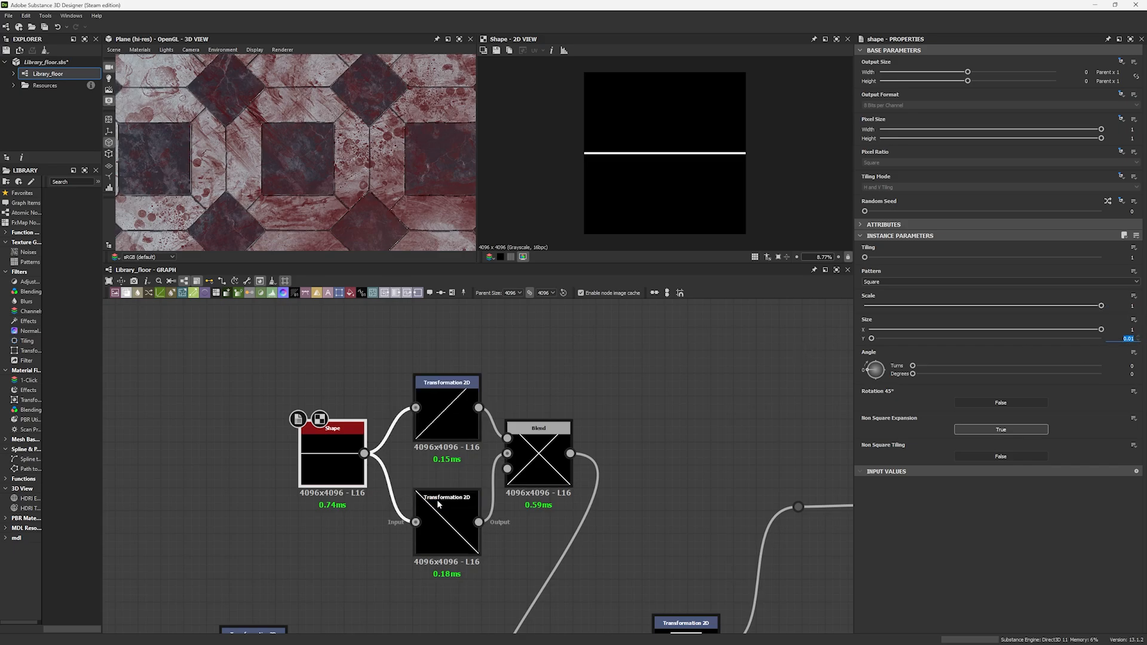
pyautogui.doubleClick(446, 522)
pyautogui.doubleClick(442, 411)
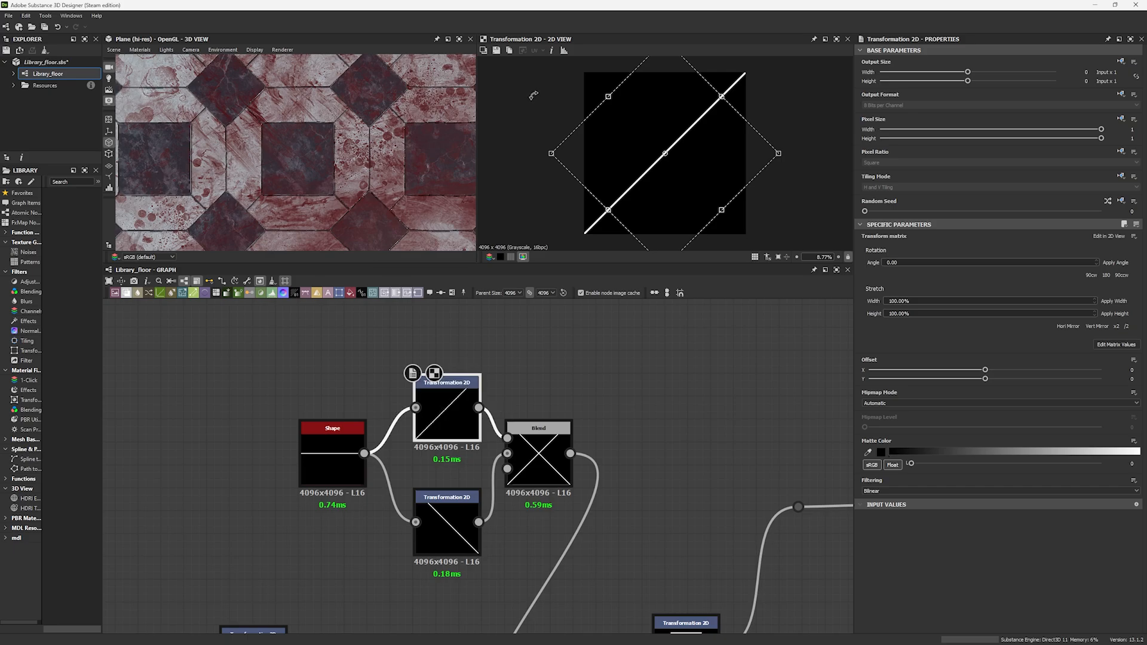
pyautogui.doubleClick(539, 463)
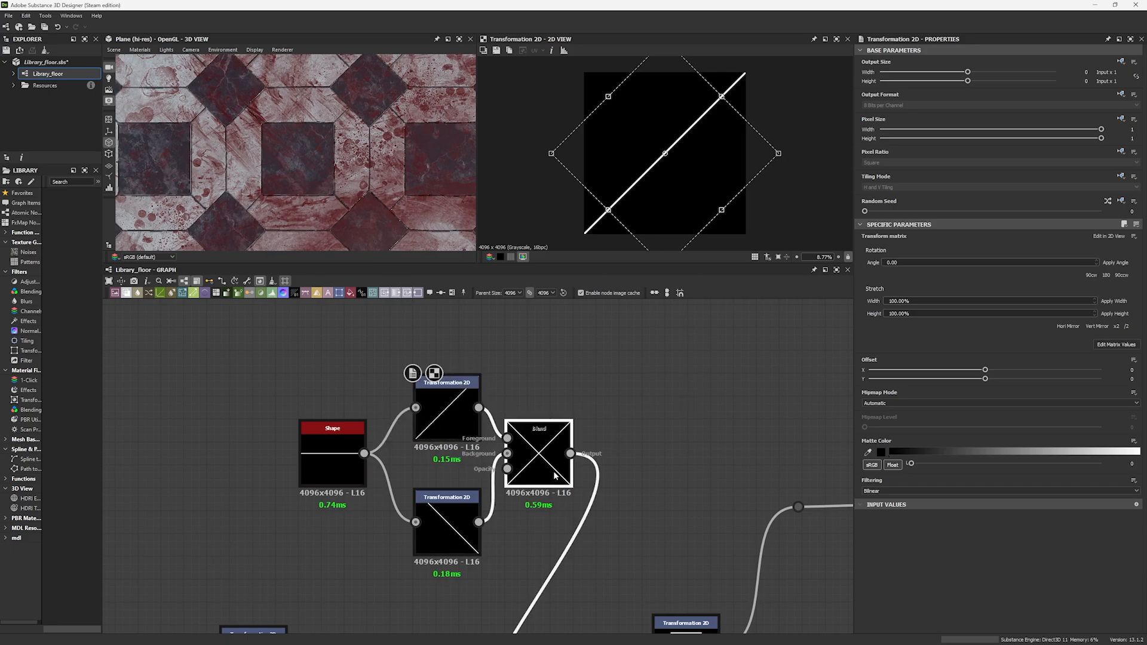
# Preview the Blend node that subtracts the diagonal cross from the square frame and examine its grooves up close.
pyautogui.scroll(-4, 640, 453)
pyautogui.moveTo(627, 467); pyautogui.dragTo(566, 355, button='middle')
pyautogui.scroll(4, 535, 480)
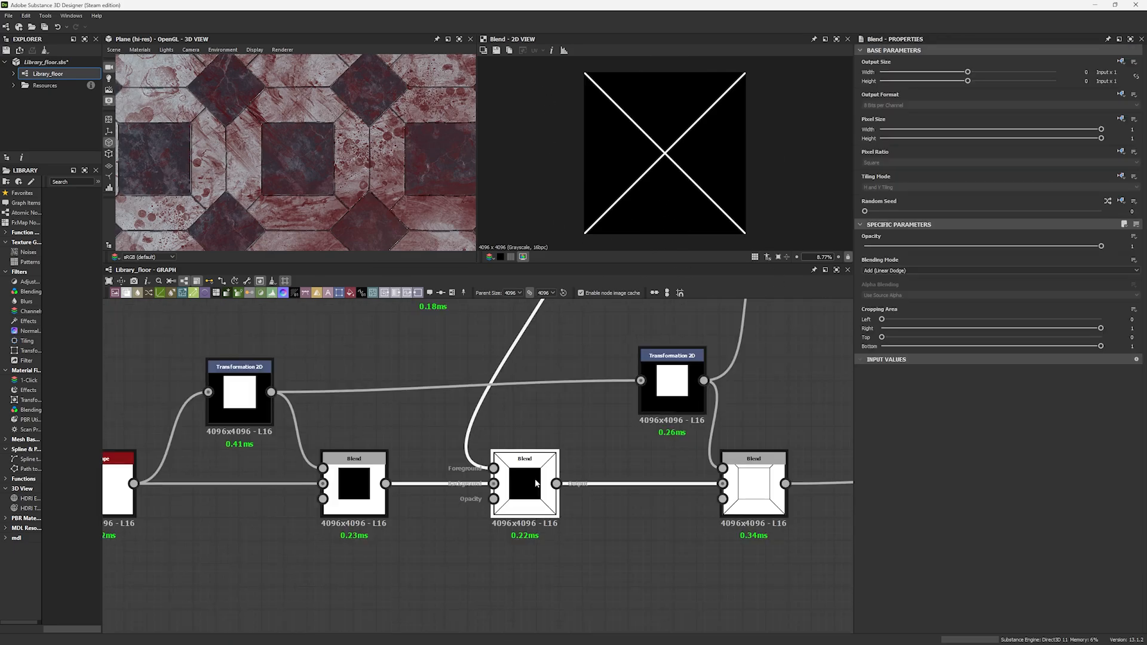
pyautogui.doubleClick(535, 482)
pyautogui.scroll(5, 615, 165)
pyautogui.moveTo(454, 386); pyautogui.dragTo(495, 486, button='middle')
pyautogui.scroll(-2, 599, 220)
pyautogui.moveTo(596, 334); pyautogui.dragTo(632, 489, button='middle')
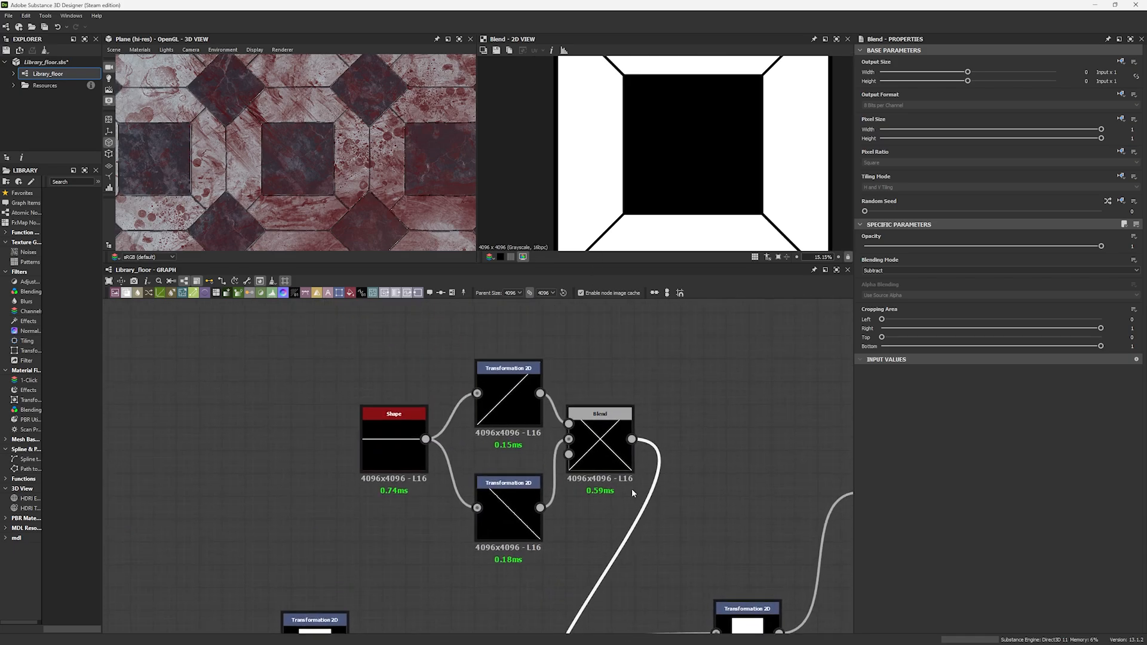
# Try a Y size of 0.03 on the line Shape node to thicken the diagonal grooves, and undo it.
pyautogui.click(399, 435)
pyautogui.moveTo(872, 340); pyautogui.dragTo(876, 340)
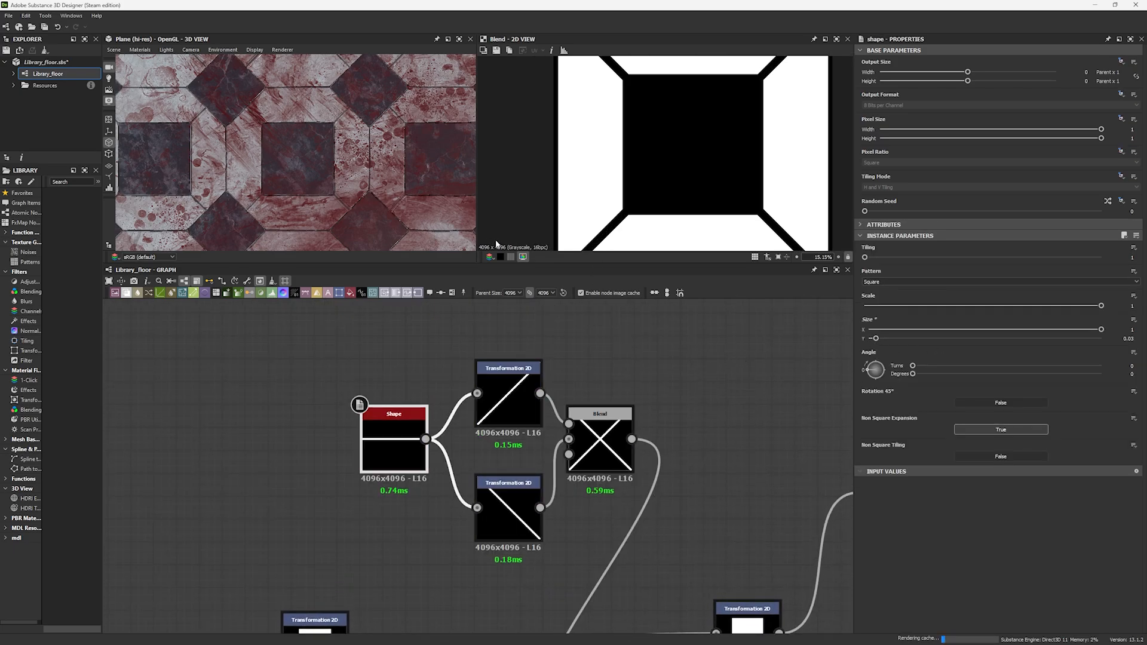
pyautogui.scroll(-3, 372, 184)
pyautogui.moveTo(371, 184); pyautogui.dragTo(339, 178, button='middle')
pyautogui.scroll(4, 344, 199)
pyautogui.hotkey('ctrl', 'z')
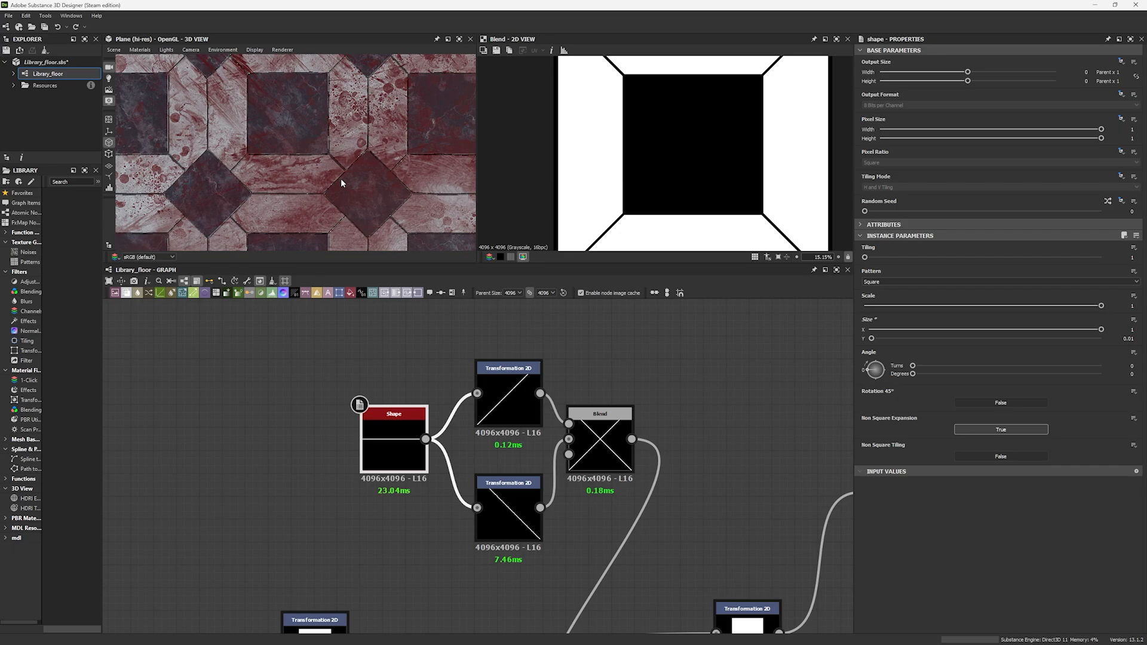
# Inspect the first Transformation 2D square and the second one feeding the Blend that fills the frame's centre.
pyautogui.scroll(-3, 341, 178)
pyautogui.scroll(-3, 425, 471)
pyautogui.moveTo(448, 486); pyautogui.dragTo(356, 399, button='middle')
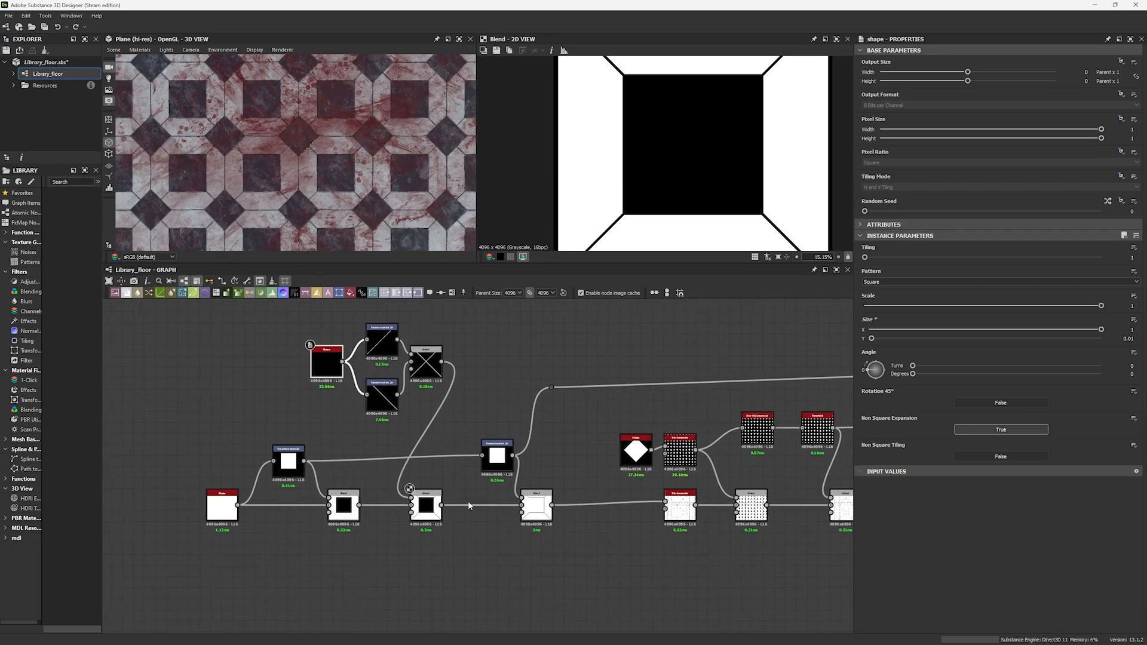
pyautogui.moveTo(468, 501); pyautogui.dragTo(363, 471, button='middle')
pyautogui.click(178, 445)
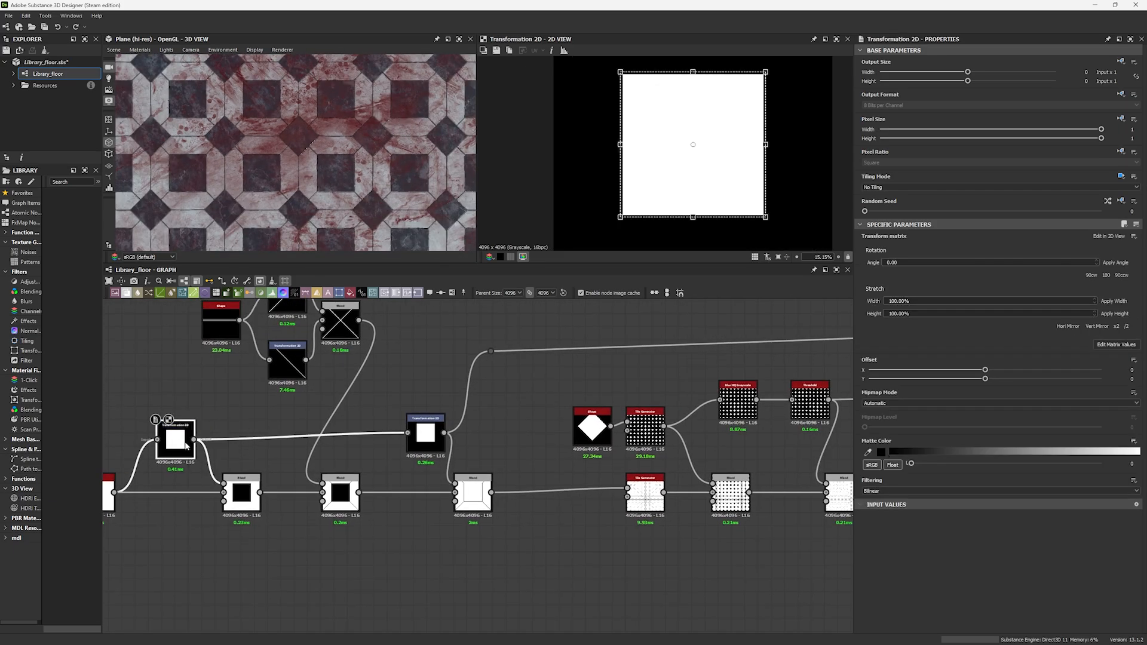
pyautogui.scroll(1, 194, 457)
pyautogui.moveTo(194, 457); pyautogui.dragTo(236, 448, button='middle')
pyautogui.click(526, 436)
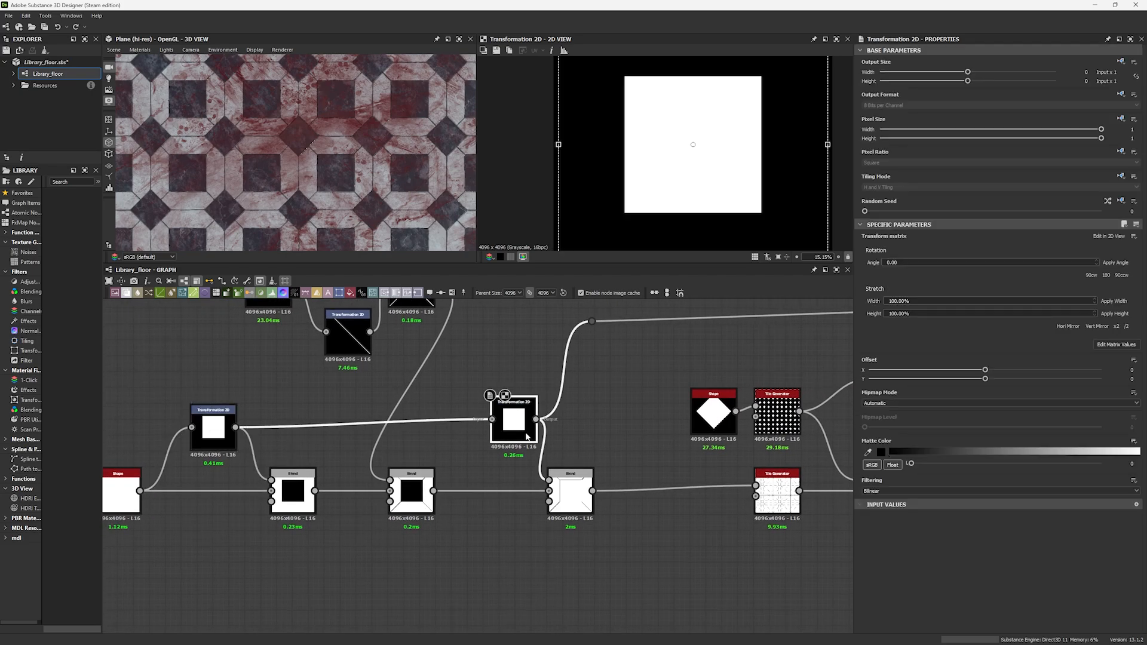
# Preview the Blend node that adds the smaller square into the centre of the grooved frame.
pyautogui.click(568, 488)
pyautogui.scroll(1, 667, 454)
pyautogui.moveTo(667, 454); pyautogui.dragTo(564, 465, button='middle')
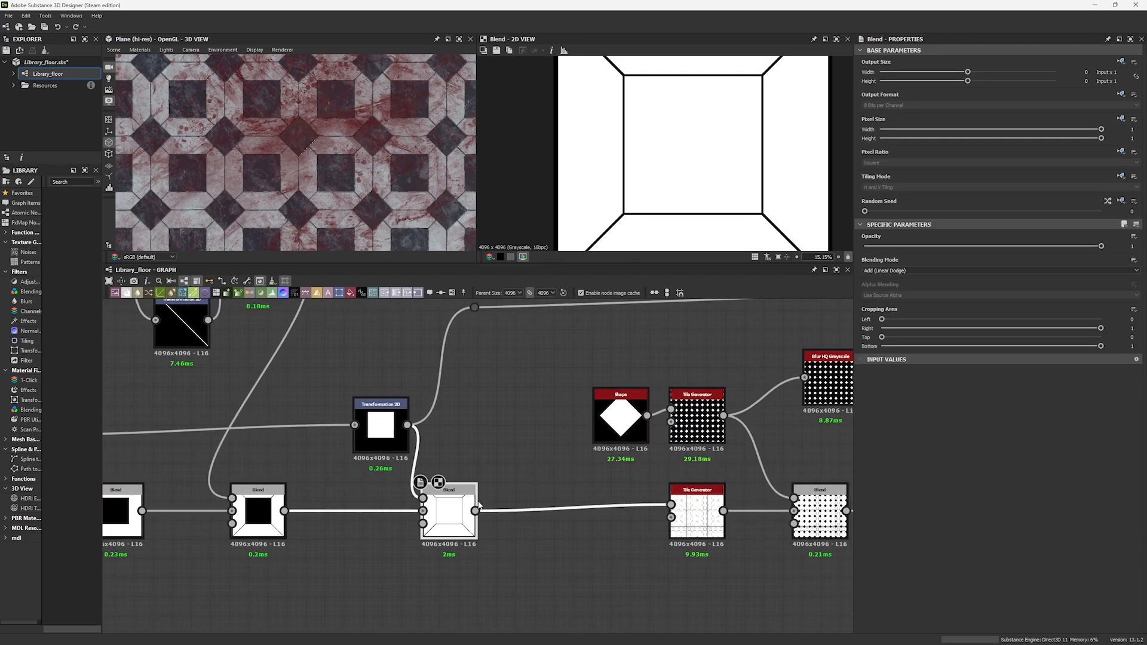
pyautogui.moveTo(543, 507); pyautogui.dragTo(385, 490, button='middle')
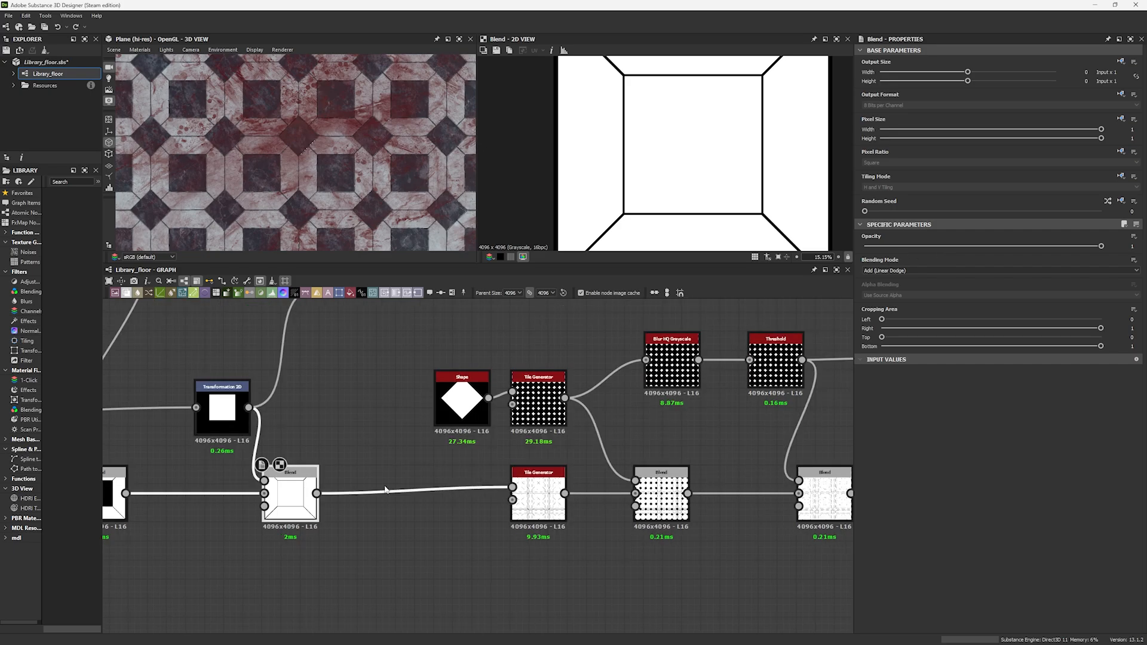
# Examine the Tile Generator that repeats the framed tile, checking its amount, pattern, scale and colour parameters.
pyautogui.click(521, 508)
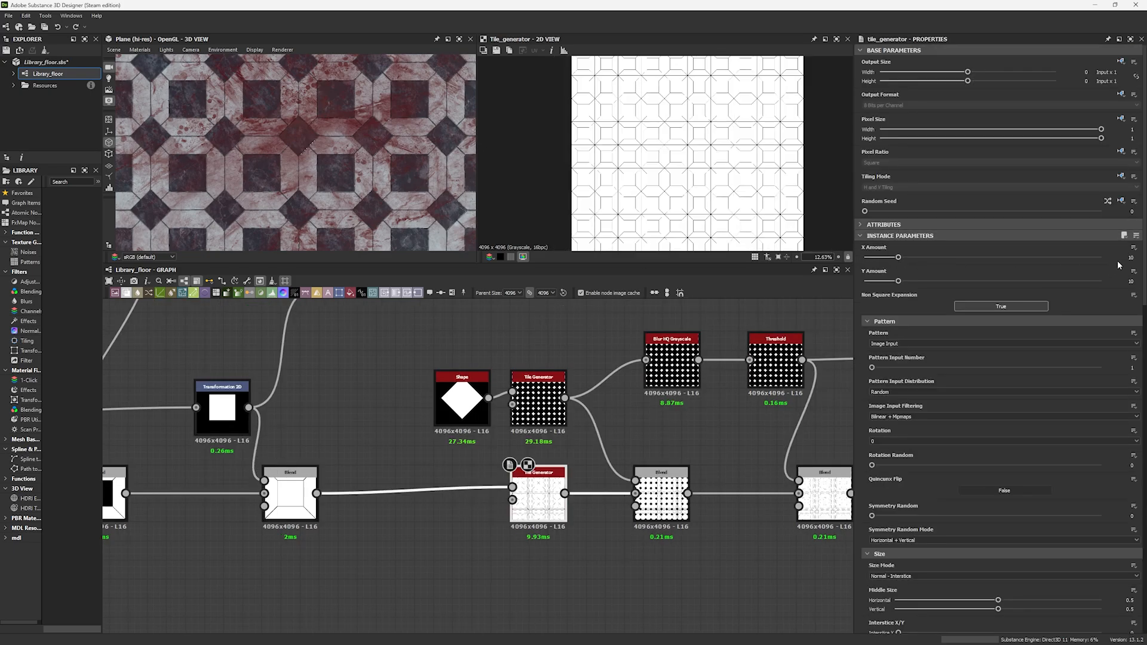
pyautogui.scroll(-5, 1097, 497)
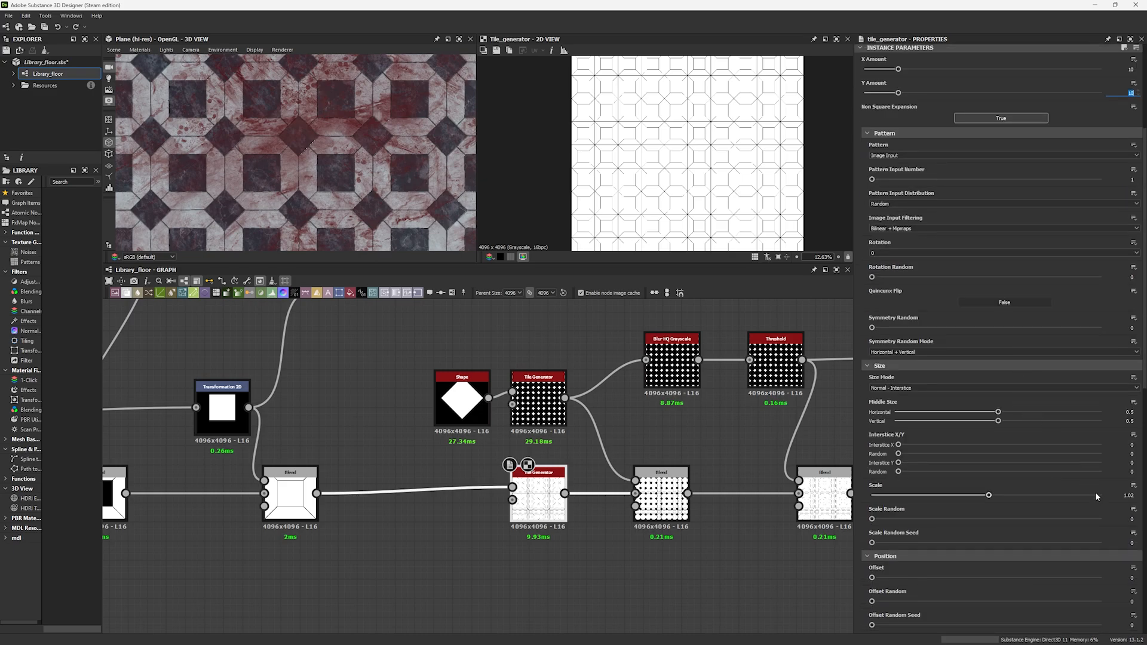
pyautogui.scroll(-14, 1028, 492)
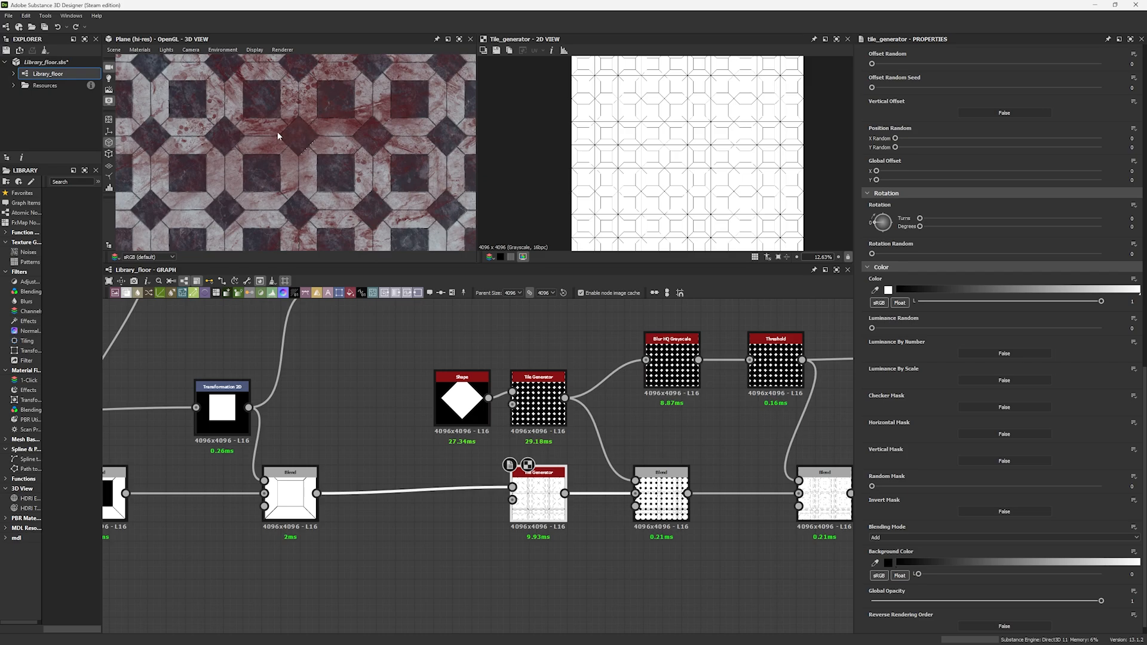
# Examine the 3D floor's diamond tiles up close, then the diamond Shape's scale and angle and its Tile Generator's scale and global offset.
pyautogui.scroll(5, 278, 136)
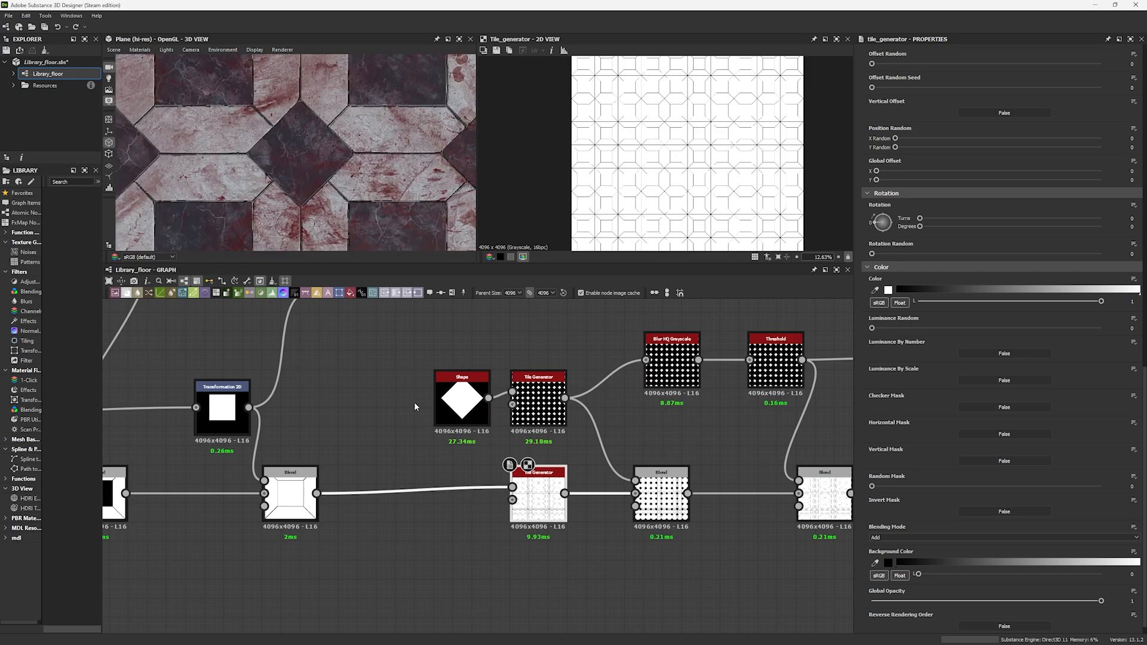
pyautogui.click(461, 399)
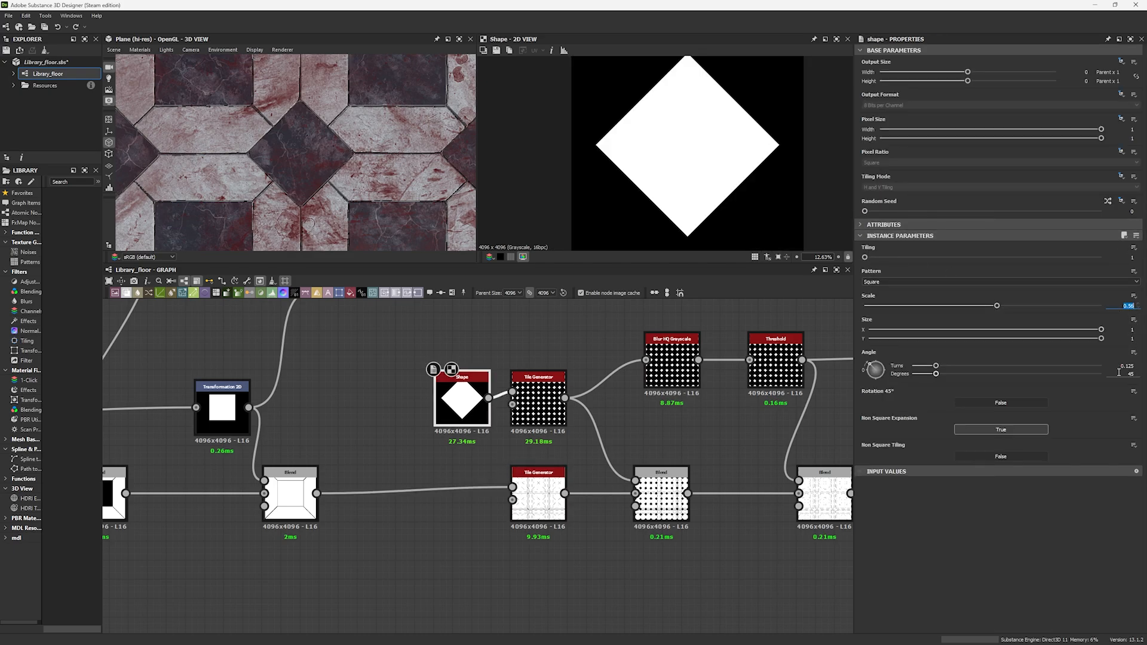
pyautogui.click(556, 421)
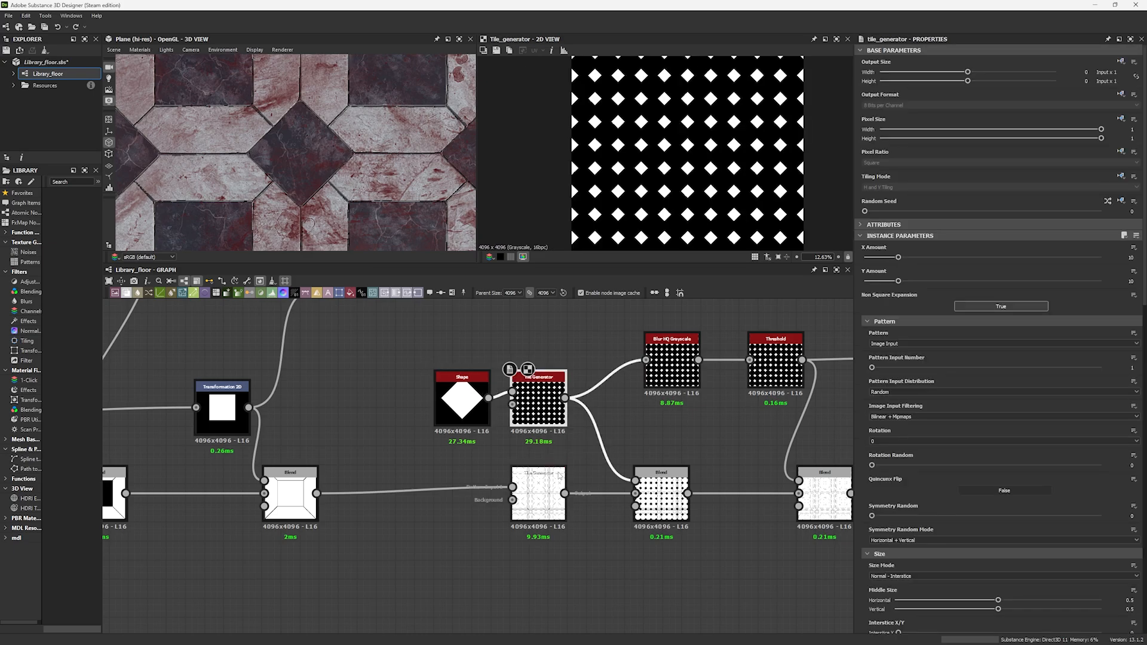
pyautogui.scroll(-3, 946, 388)
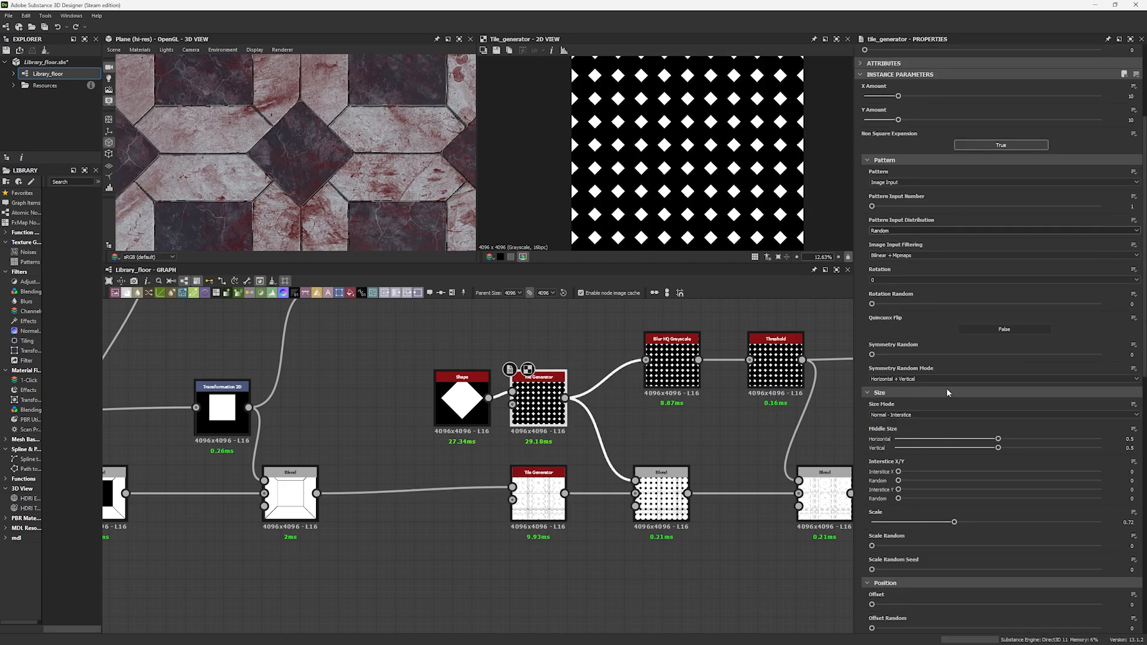
pyautogui.scroll(-3, 947, 392)
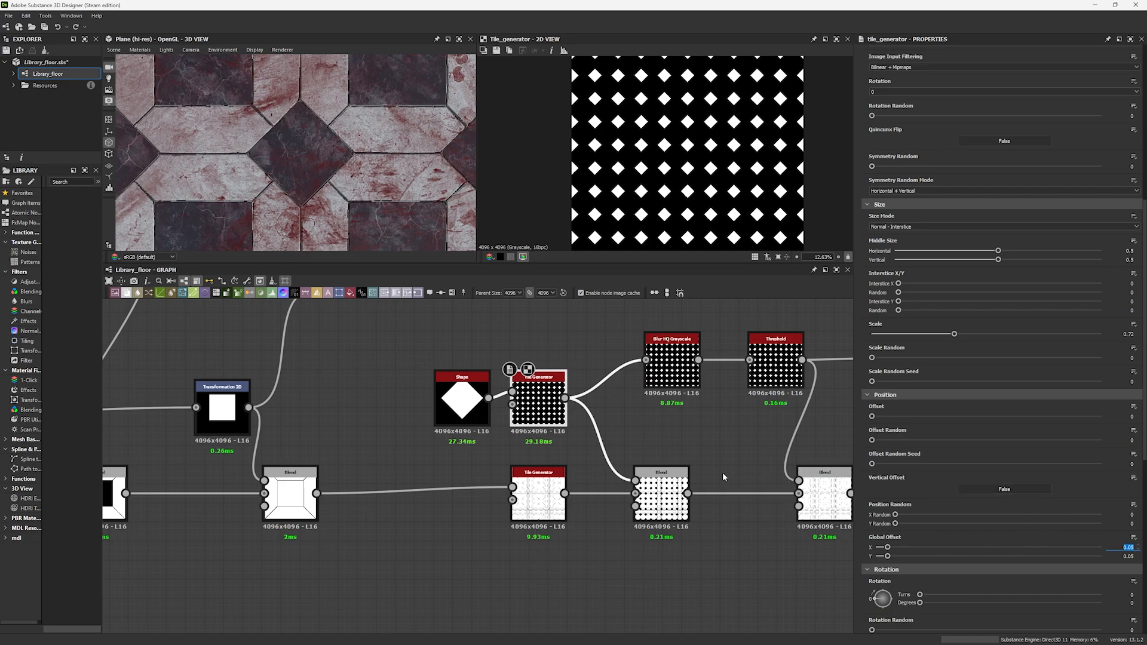
# Revisit the Blend that cuts the square frame, and examine the Blend that subtracts the diamonds from the tiled pattern.
pyautogui.moveTo(723, 477); pyautogui.dragTo(672, 433, button='middle')
pyautogui.scroll(-2, 365, 436)
pyautogui.moveTo(360, 437); pyautogui.dragTo(607, 456, button='middle')
pyautogui.doubleClick(297, 414)
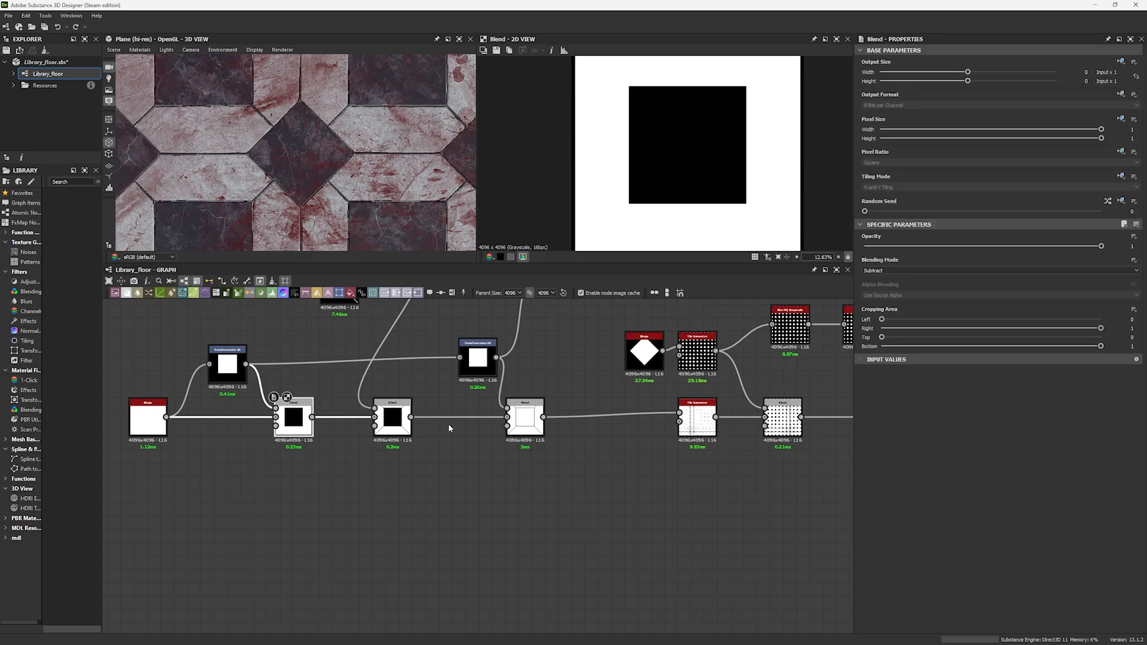
pyautogui.moveTo(558, 404); pyautogui.dragTo(243, 426, button='middle')
pyautogui.scroll(3, 440, 415)
pyautogui.doubleClick(502, 446)
pyautogui.scroll(5, 649, 191)
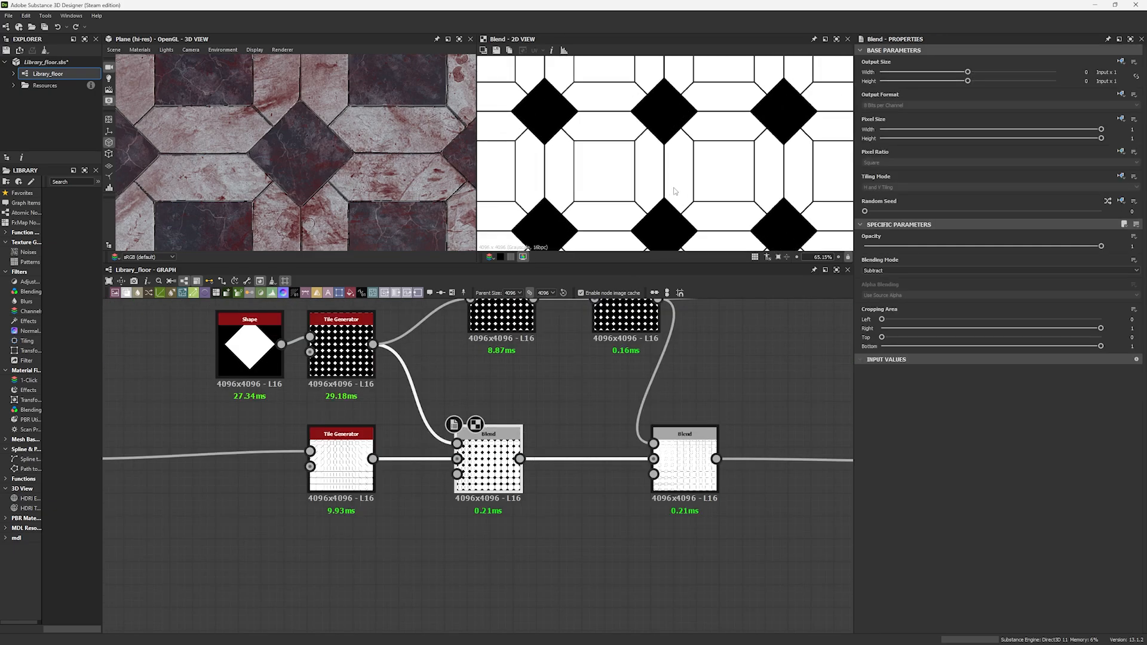
pyautogui.moveTo(569, 417); pyautogui.dragTo(460, 468, button='middle')
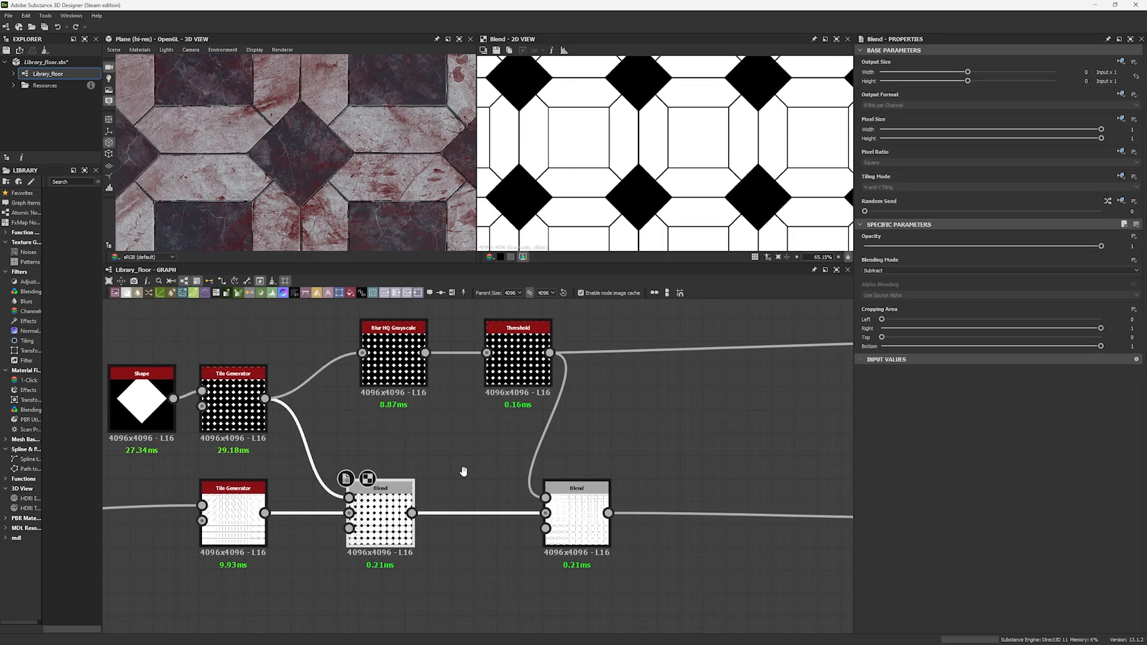
# Inspect the Blur HQ Grayscale and Threshold nodes fed by the tiled diamonds, examining a diamond's rounded corners up close.
pyautogui.doubleClick(392, 359)
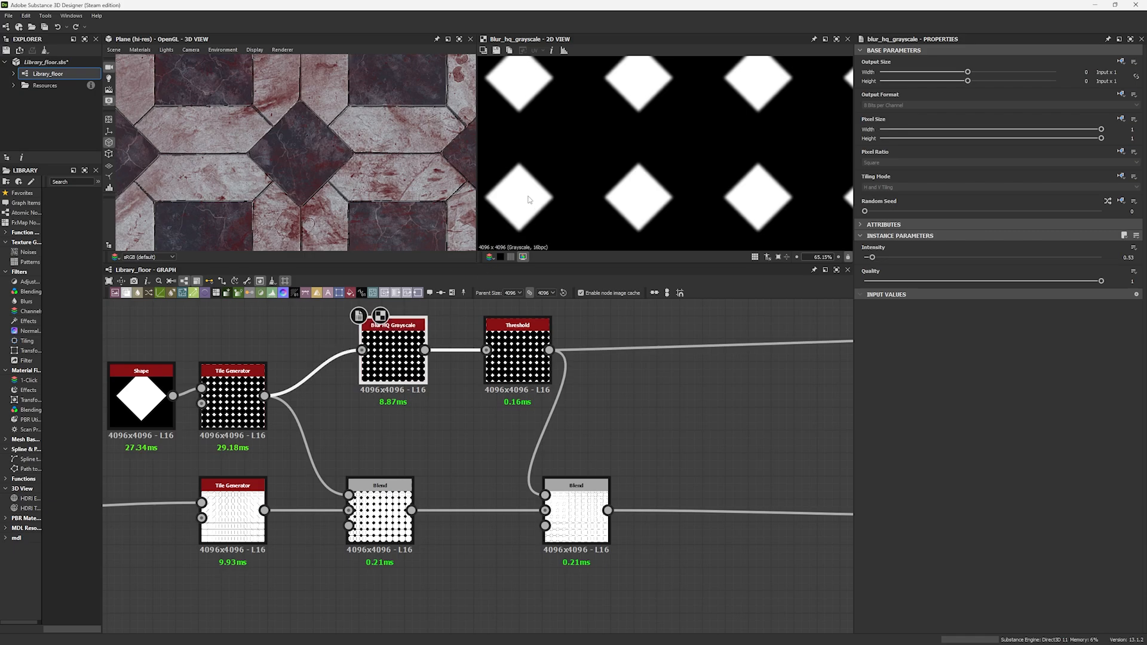
pyautogui.moveTo(518, 358); pyautogui.dragTo(508, 359)
pyautogui.doubleClick(508, 358)
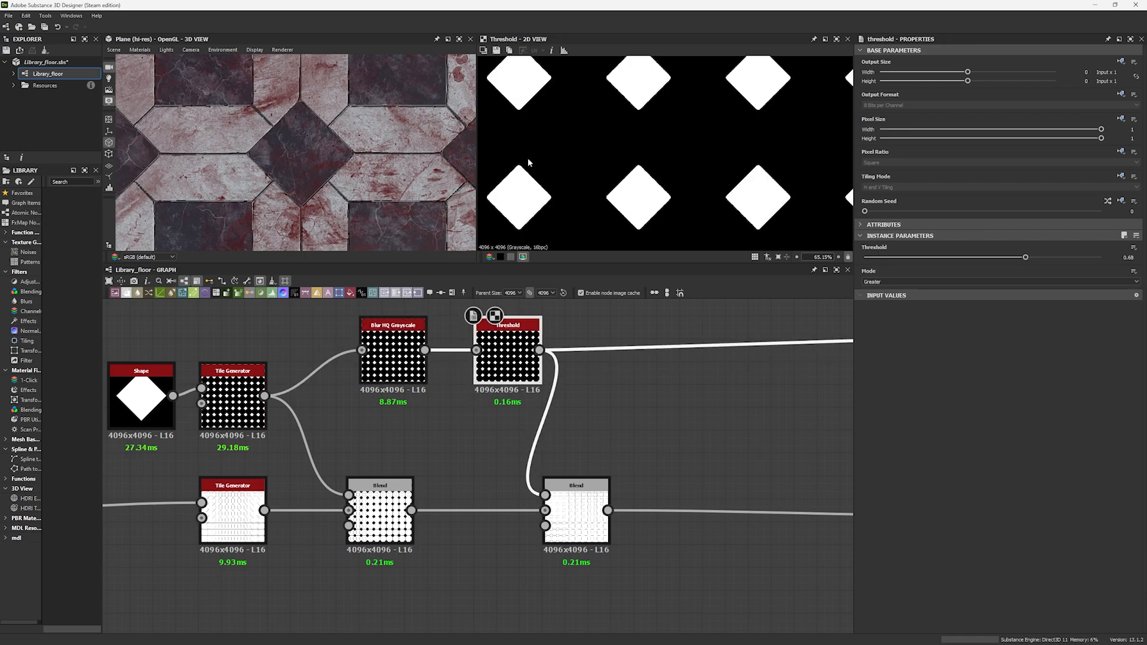
pyautogui.scroll(5, 676, 95)
pyautogui.scroll(2, 676, 94)
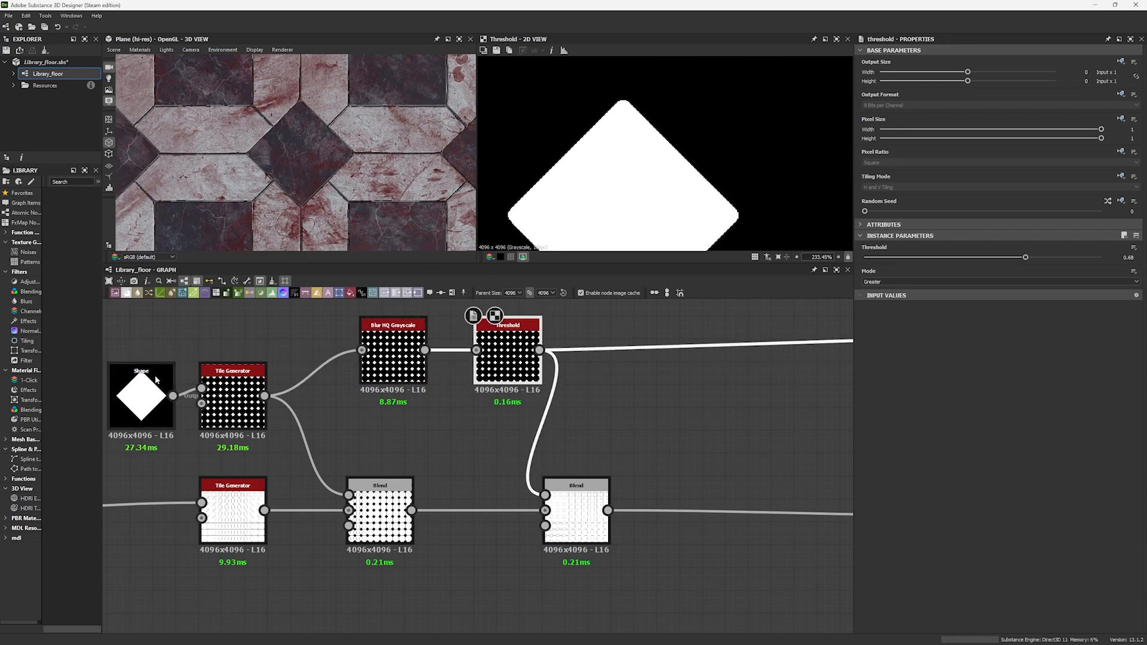
# Compare the diamond's corners before blur, after blur and after threshold, and preview the Blend adding the rounded diamonds to the pattern.
pyautogui.doubleClick(233, 400)
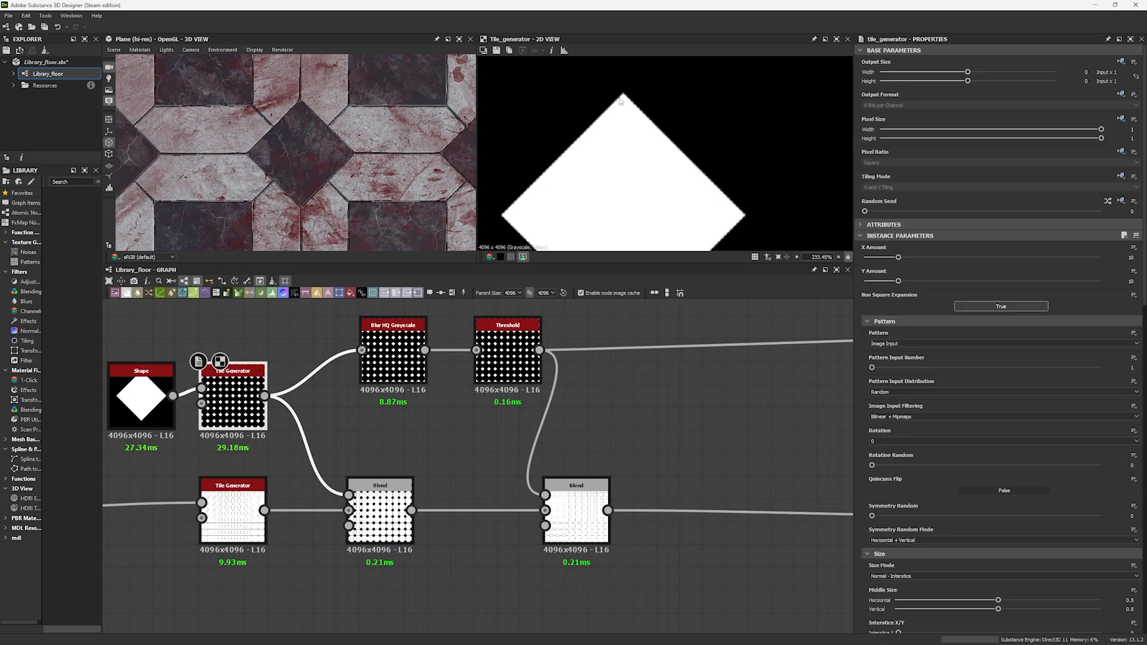
pyautogui.doubleClick(392, 352)
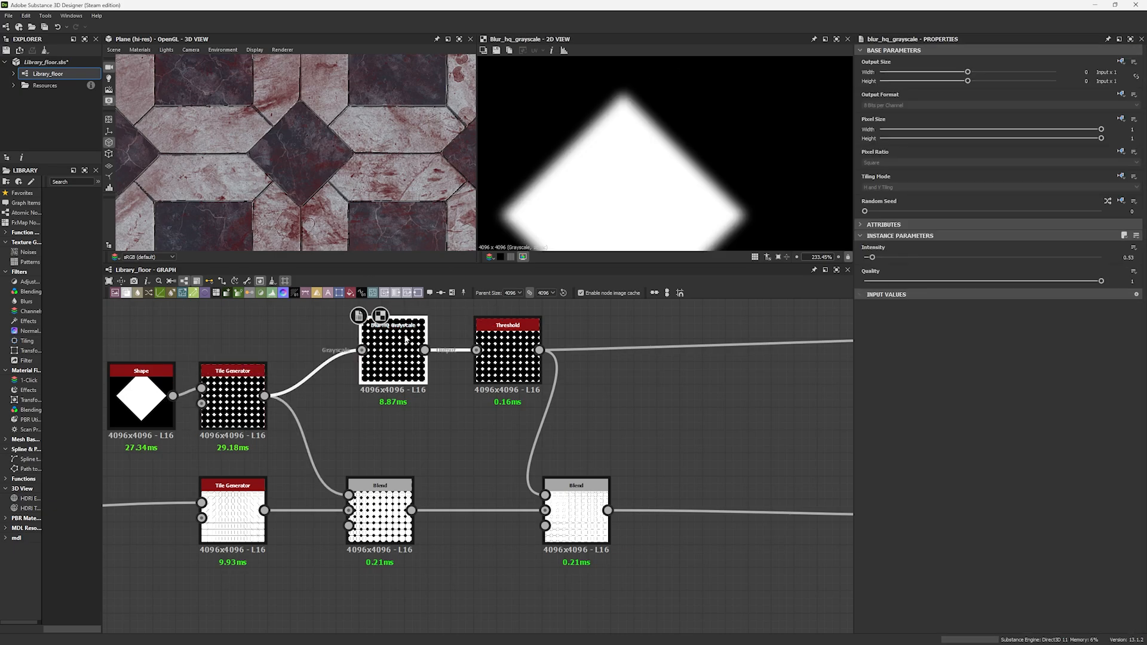
pyautogui.doubleClick(508, 353)
pyautogui.doubleClick(577, 514)
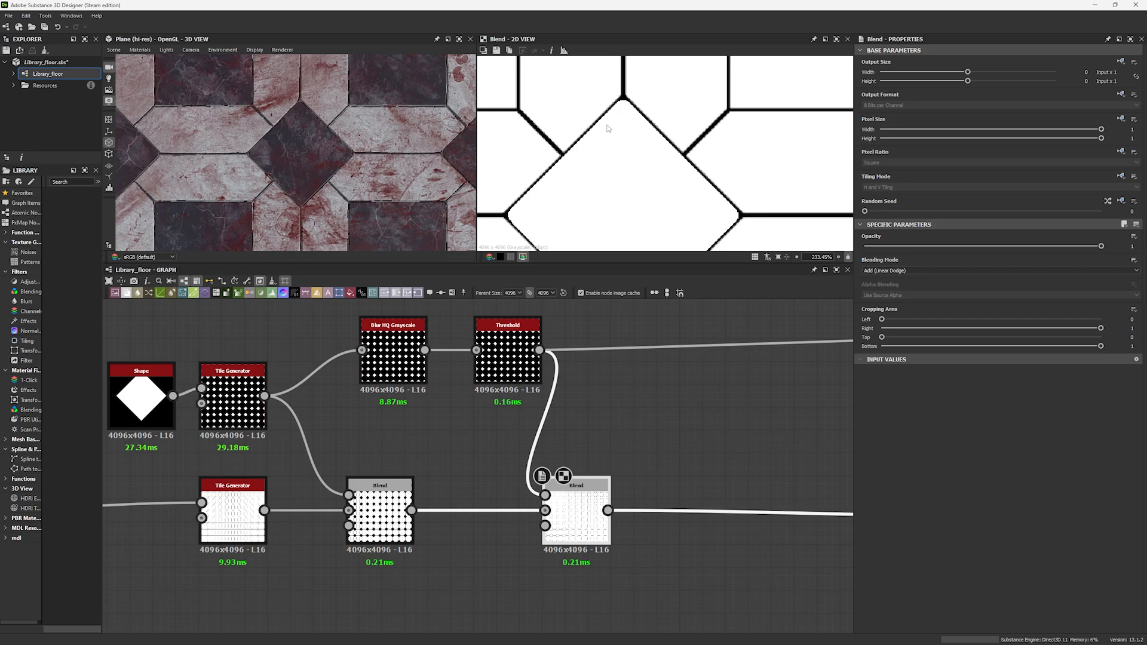
pyautogui.scroll(-3, 590, 130)
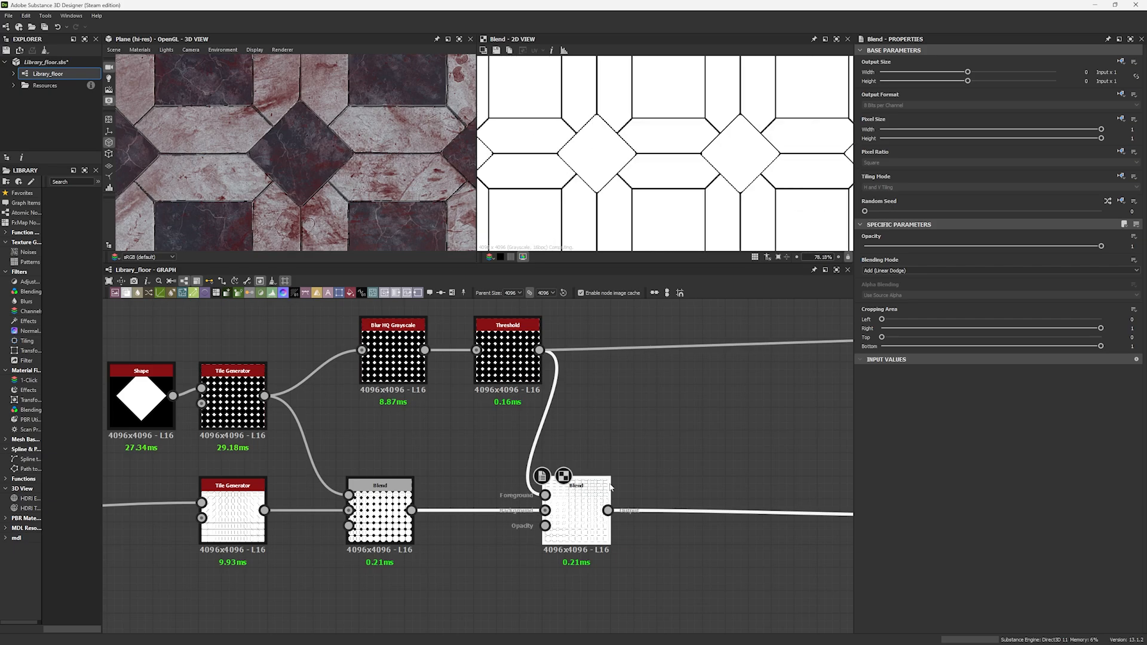
# Follow the graph past the diamond Blend and preview the first Slope Blur Grayscale node.
pyautogui.moveTo(643, 484); pyautogui.dragTo(335, 354, button='middle')
pyautogui.scroll(-5, 545, 502)
pyautogui.scroll(-2, 435, 416)
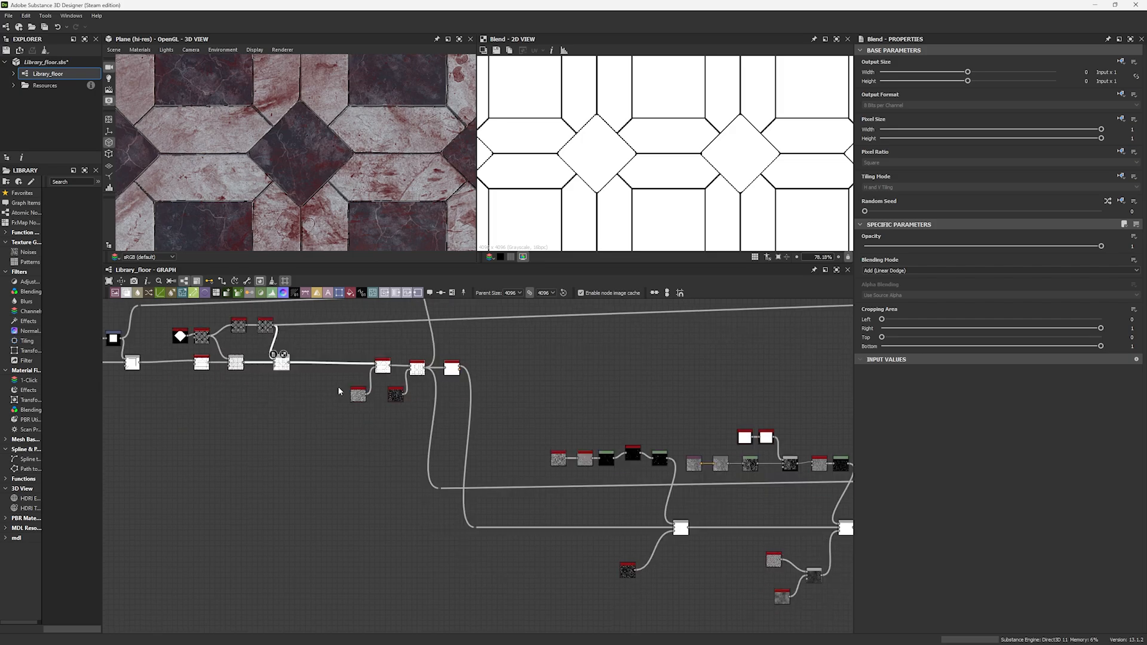
pyautogui.moveTo(341, 402); pyautogui.dragTo(416, 469, button='middle')
pyautogui.scroll(8, 443, 430)
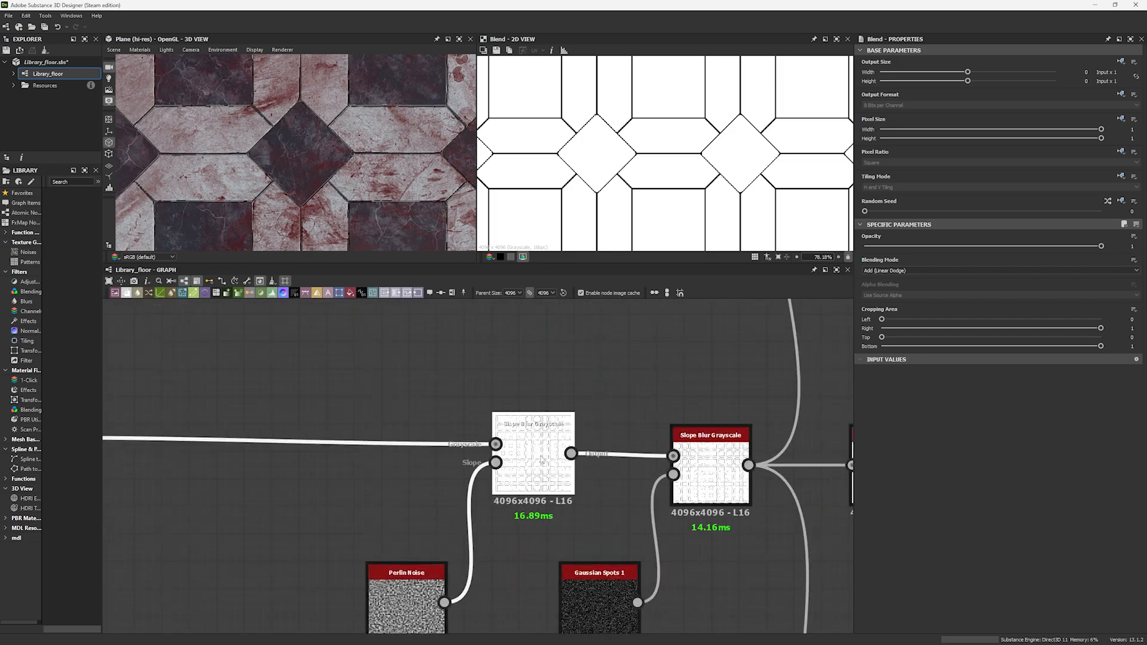
pyautogui.doubleClick(533, 457)
# Move the first Slope Blur Grayscale and its Perlin Noise node closer to the preceding Blend.
pyautogui.moveTo(317, 405); pyautogui.dragTo(584, 326, button='middle')
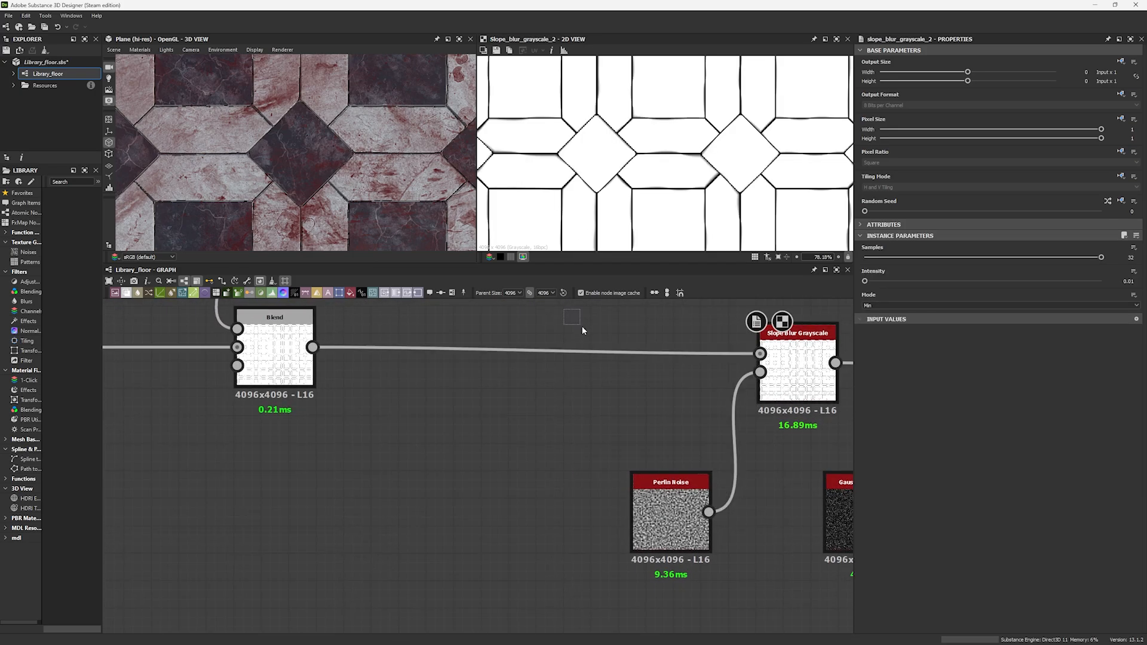
pyautogui.moveTo(780, 376); pyautogui.dragTo(587, 360)
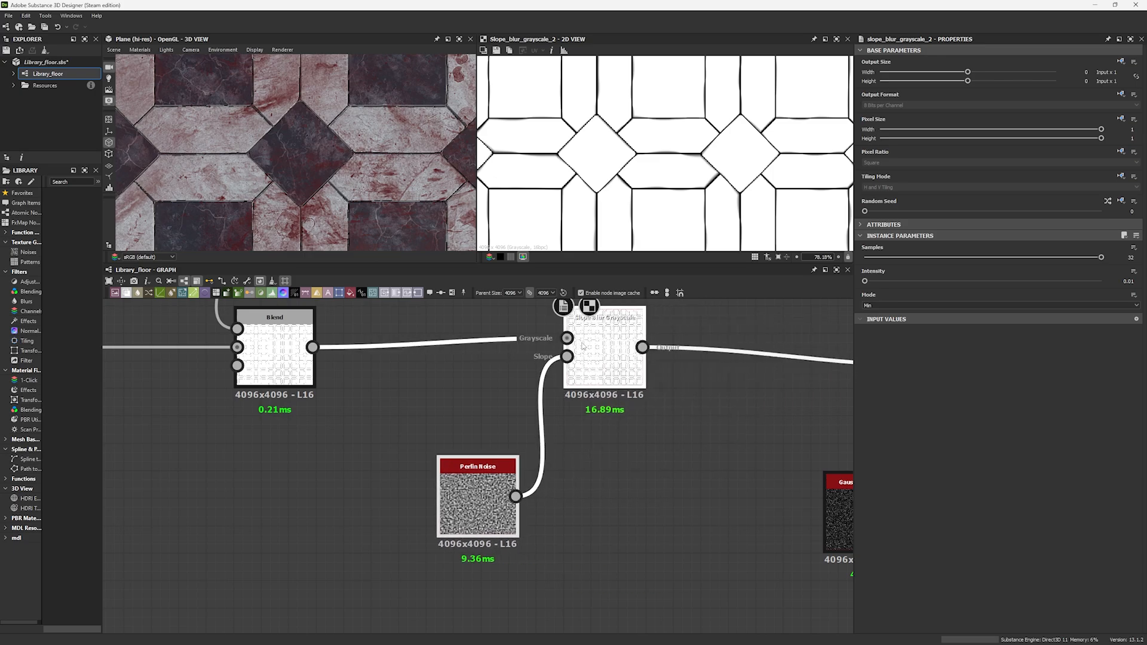
pyautogui.moveTo(587, 360); pyautogui.dragTo(563, 372, button='middle')
# Inspect the first Slope Blur Grayscale's intensity and mode and its Perlin Noise input, and examine the uneven tile edges up close.
pyautogui.click(612, 371)
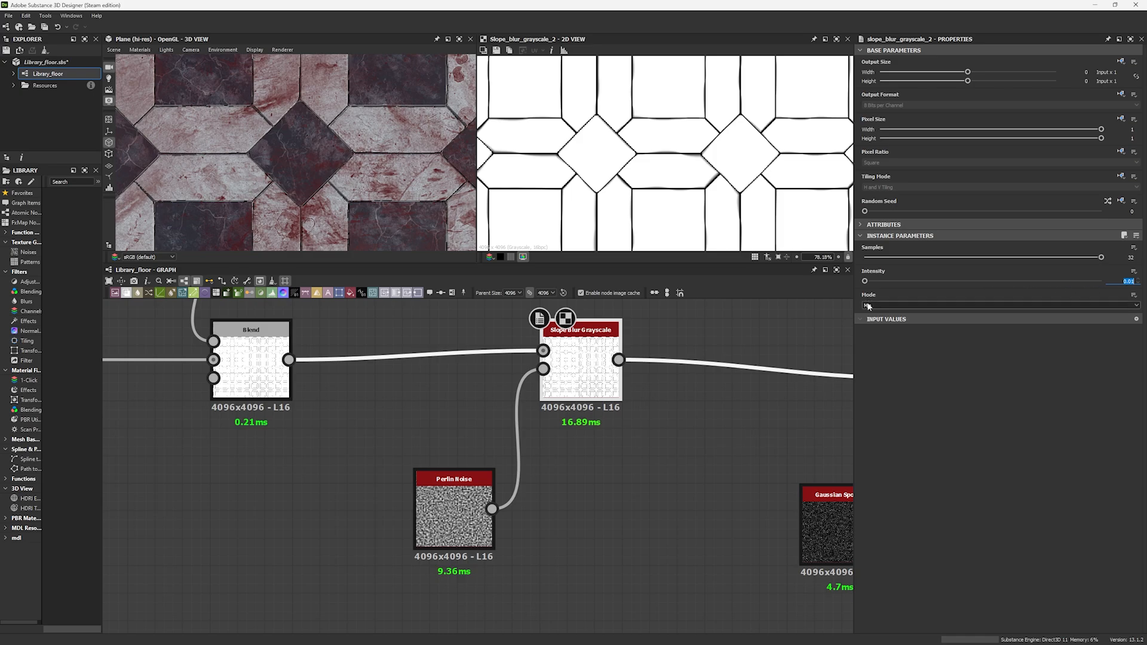
pyautogui.moveTo(461, 487); pyautogui.dragTo(449, 487)
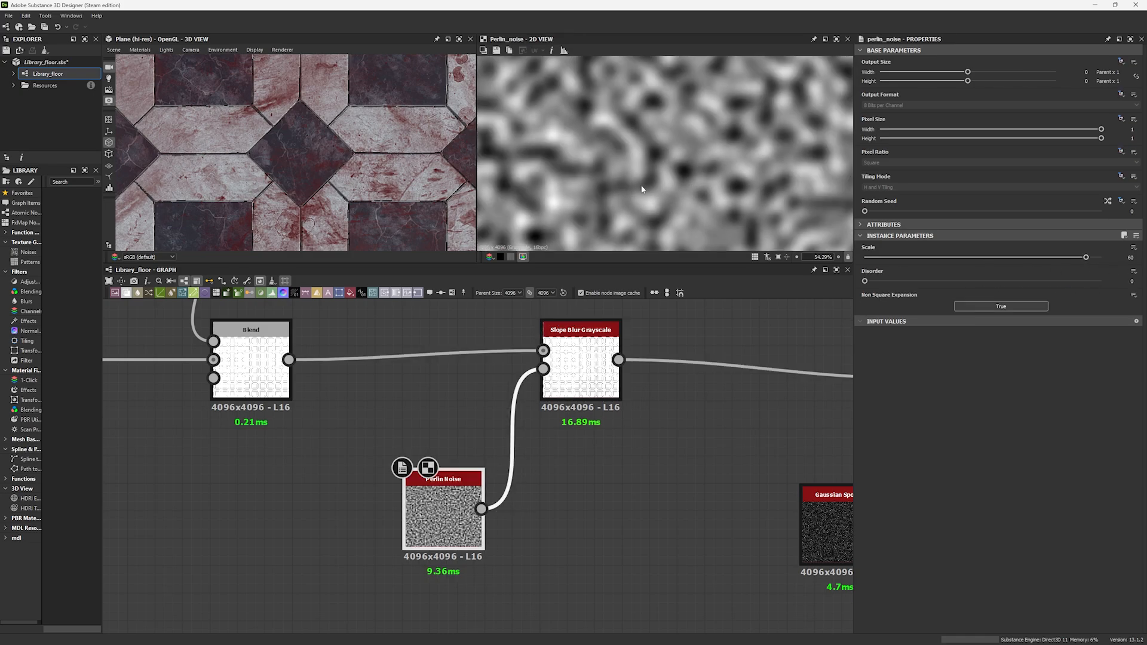
pyautogui.click(583, 335)
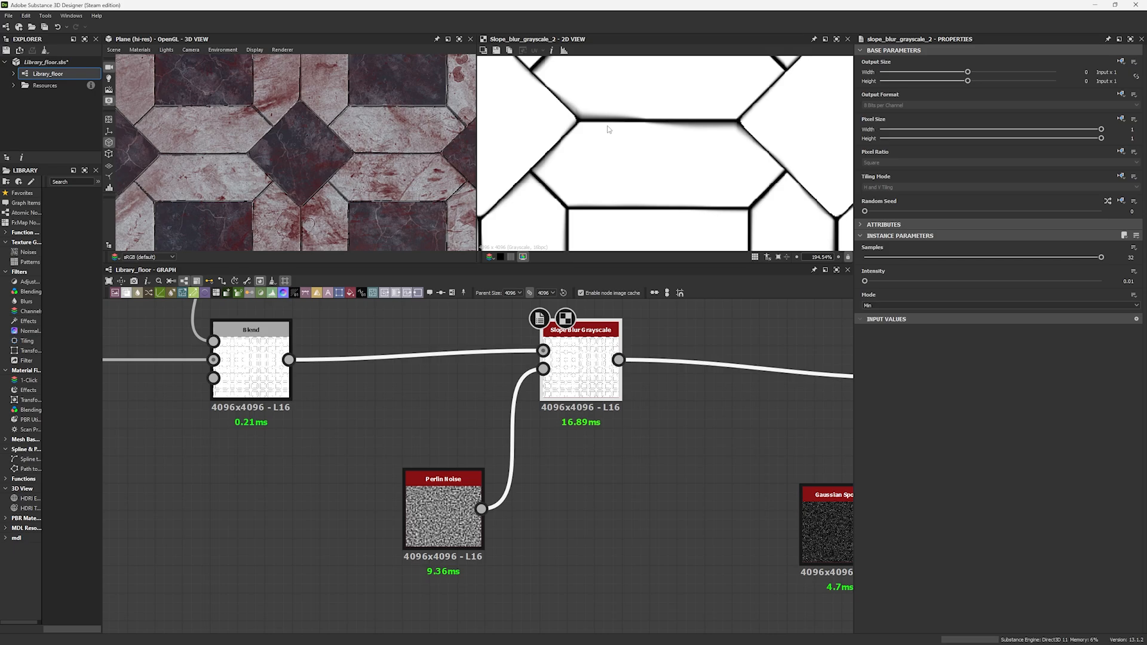
pyautogui.moveTo(730, 128); pyautogui.dragTo(680, 239, button='middle')
pyautogui.scroll(1, 651, 149)
pyautogui.moveTo(651, 137); pyautogui.dragTo(620, 194, button='middle')
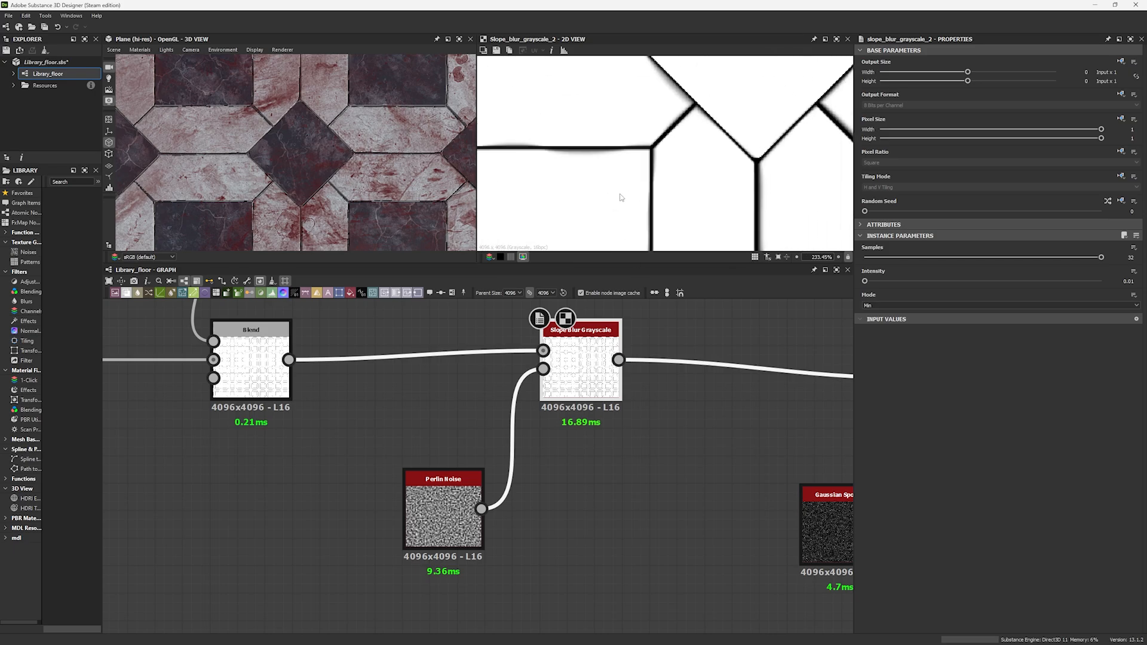
# Switch the 3D preview mesh to Rounded Cylinder, and adjust the lighting and camera for a close view of the tiles.
pyautogui.scroll(-10, 314, 154)
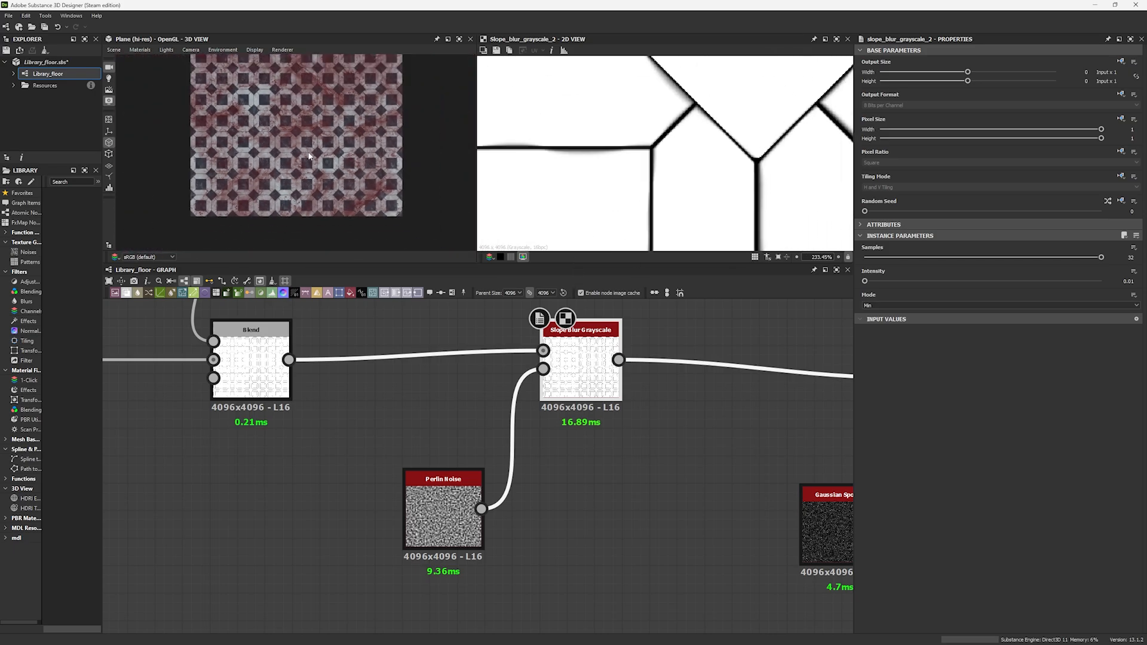
pyautogui.click(113, 49)
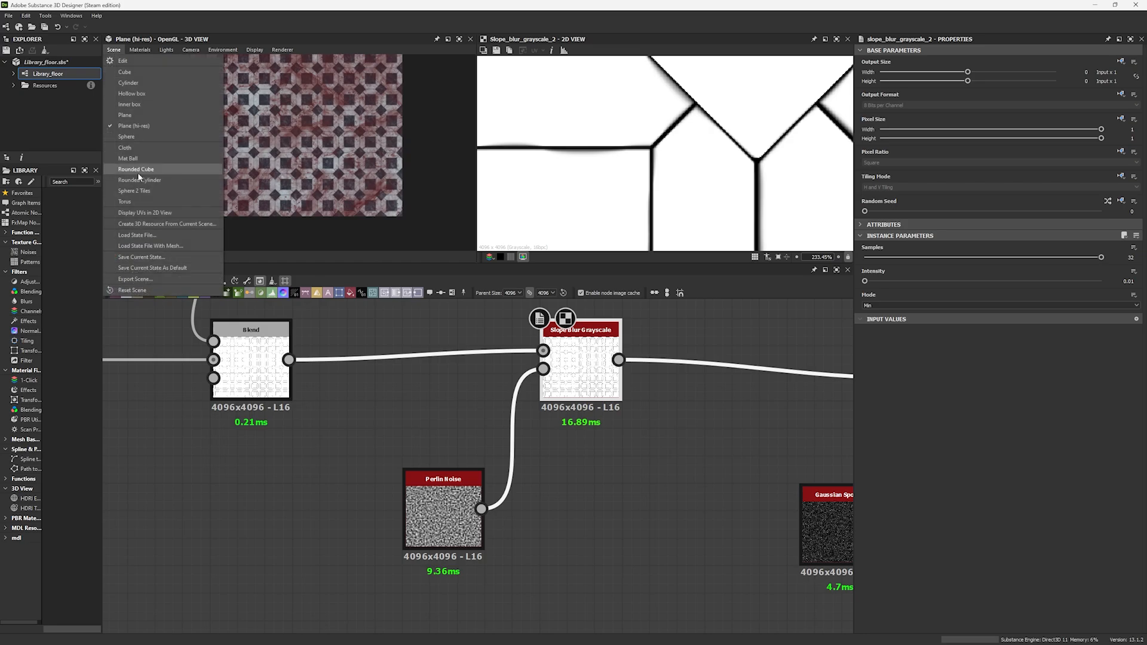
pyautogui.click(169, 178)
pyautogui.moveTo(255, 199); pyautogui.dragTo(281, 65)
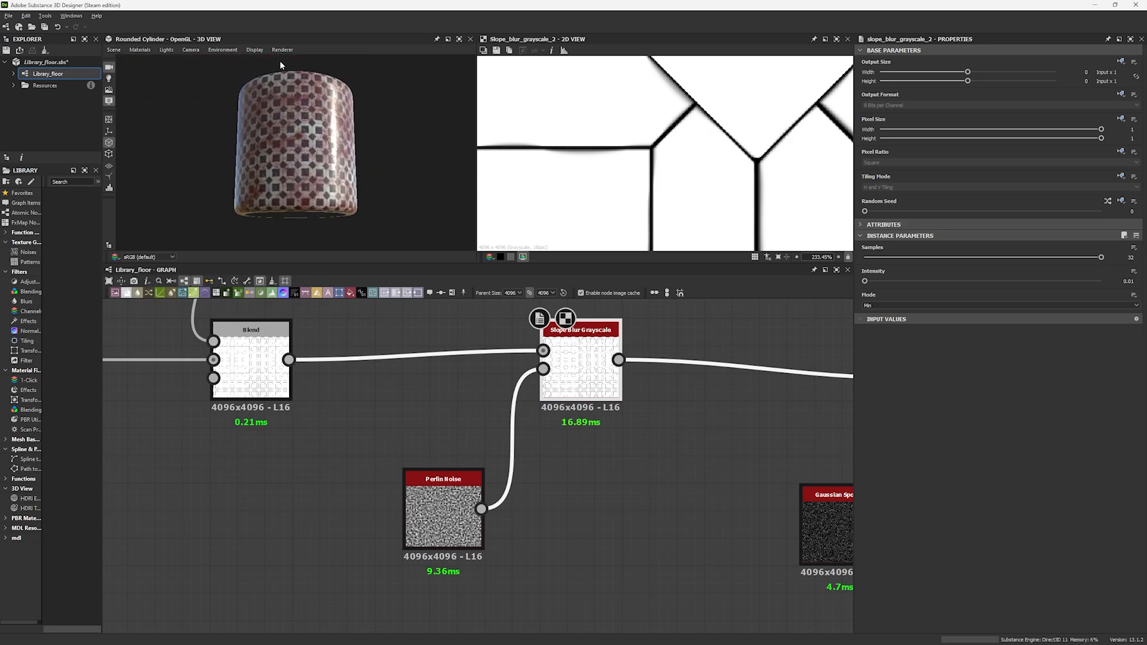
pyautogui.moveTo(281, 65); pyautogui.dragTo(292, 198, button='right')
pyautogui.moveTo(338, 179); pyautogui.dragTo(339, 152)
pyautogui.keyDown('ctrl'); pyautogui.keyDown('shift'); pyautogui.moveTo(339, 152); pyautogui.dragTo(332, 275, button='right'); pyautogui.keyUp('shift'); pyautogui.keyUp('ctrl')
pyautogui.moveTo(332, 197); pyautogui.dragTo(314, 174)
# Move the second Slope Blur Grayscale and its Gaussian Spots 1 node closer to the first Slope Blur Grayscale.
pyautogui.moveTo(686, 441); pyautogui.dragTo(440, 426, button='middle')
pyautogui.moveTo(533, 566); pyautogui.dragTo(708, 401)
pyautogui.moveTo(708, 400); pyautogui.dragTo(530, 373)
# Compare the two Slope Blur Grayscale outputs, and inspect the second one's intensity and its Gaussian Spots 1 input.
pyautogui.doubleClick(528, 373)
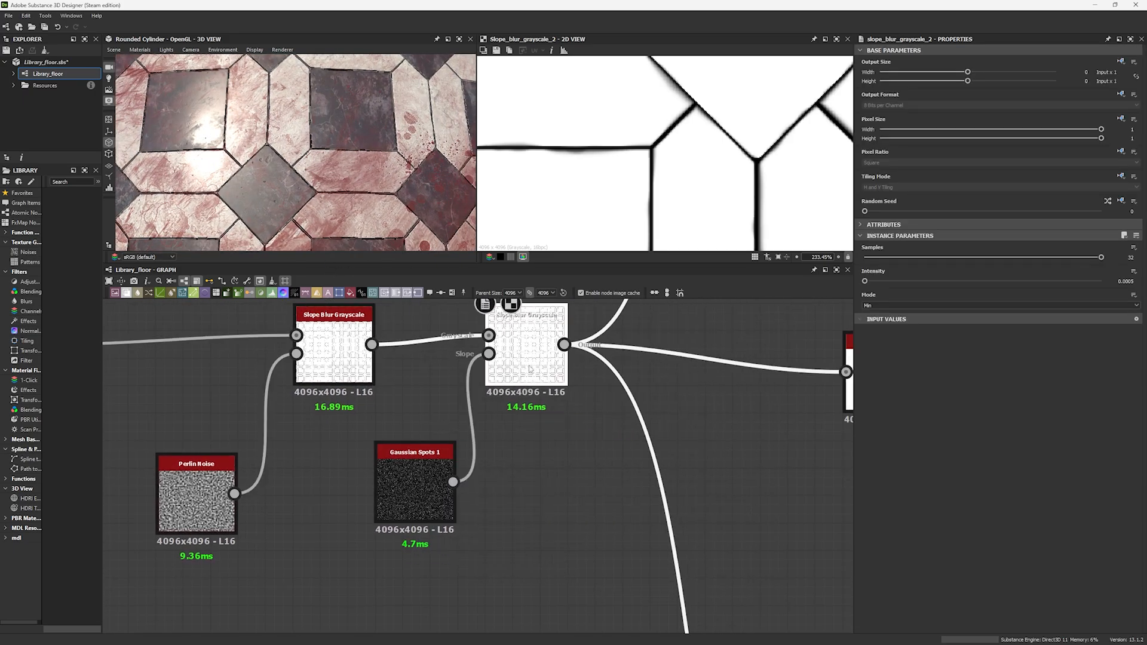
pyautogui.click(314, 316)
pyautogui.doubleClick(314, 317)
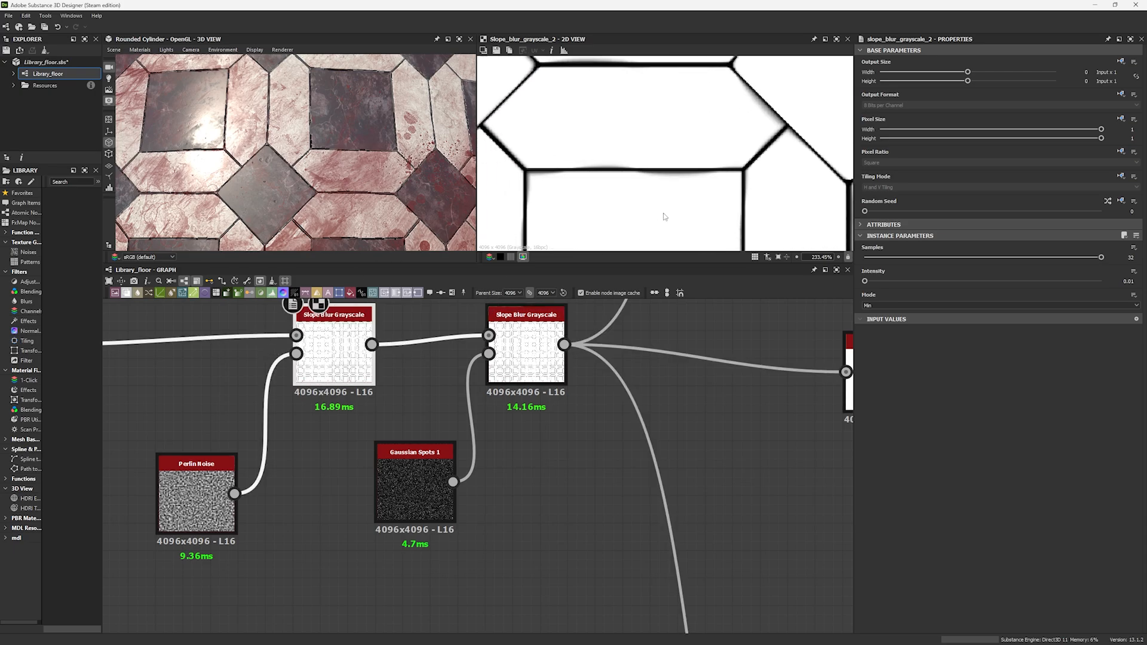
pyautogui.doubleClick(527, 322)
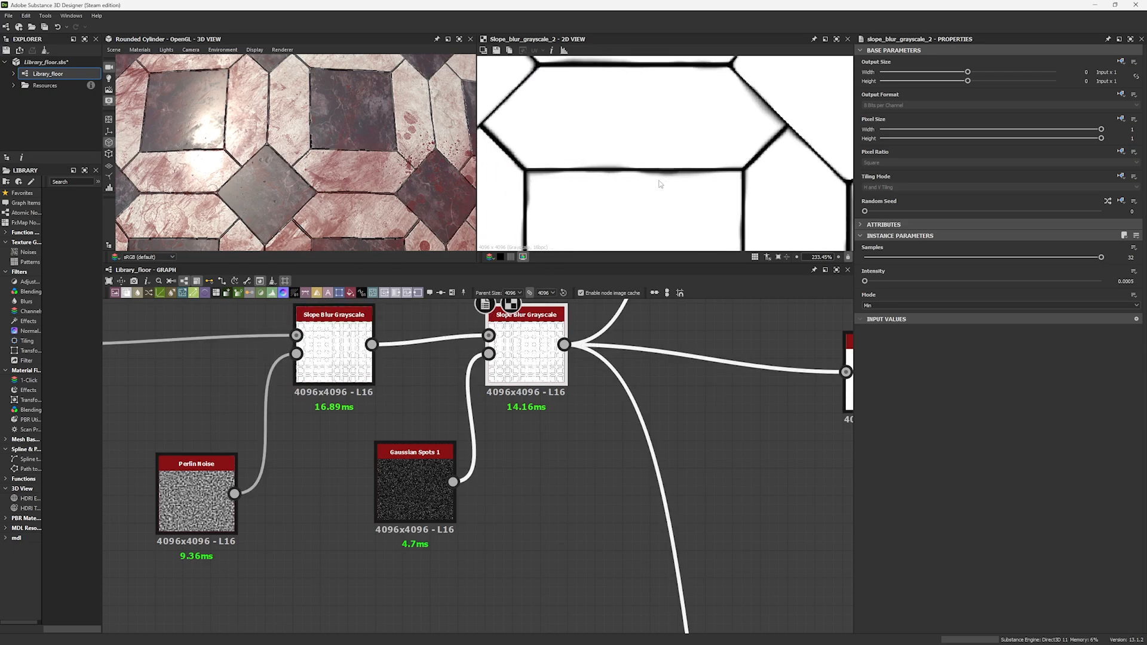
pyautogui.click(1121, 281)
pyautogui.doubleClick(415, 478)
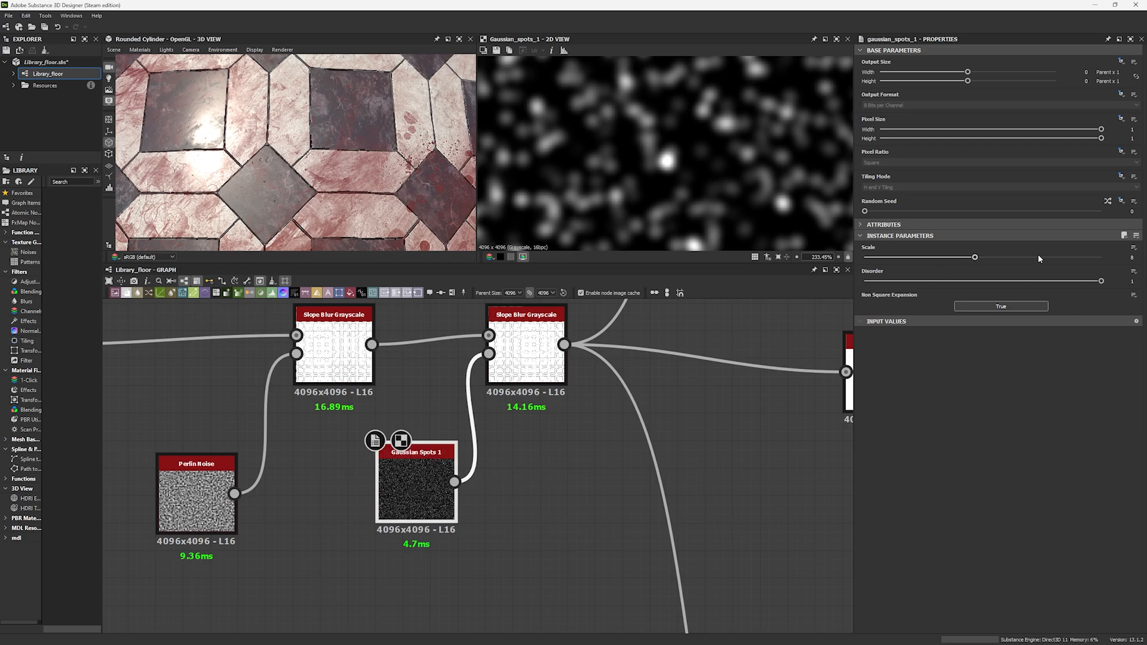
# Inspect the second Slope Blur Grayscale's output, and examine the Bevel node's height output, distance and corner type.
pyautogui.moveTo(554, 329); pyautogui.dragTo(394, 385, button='middle')
pyautogui.doubleClick(394, 385)
pyautogui.scroll(-4, 395, 386)
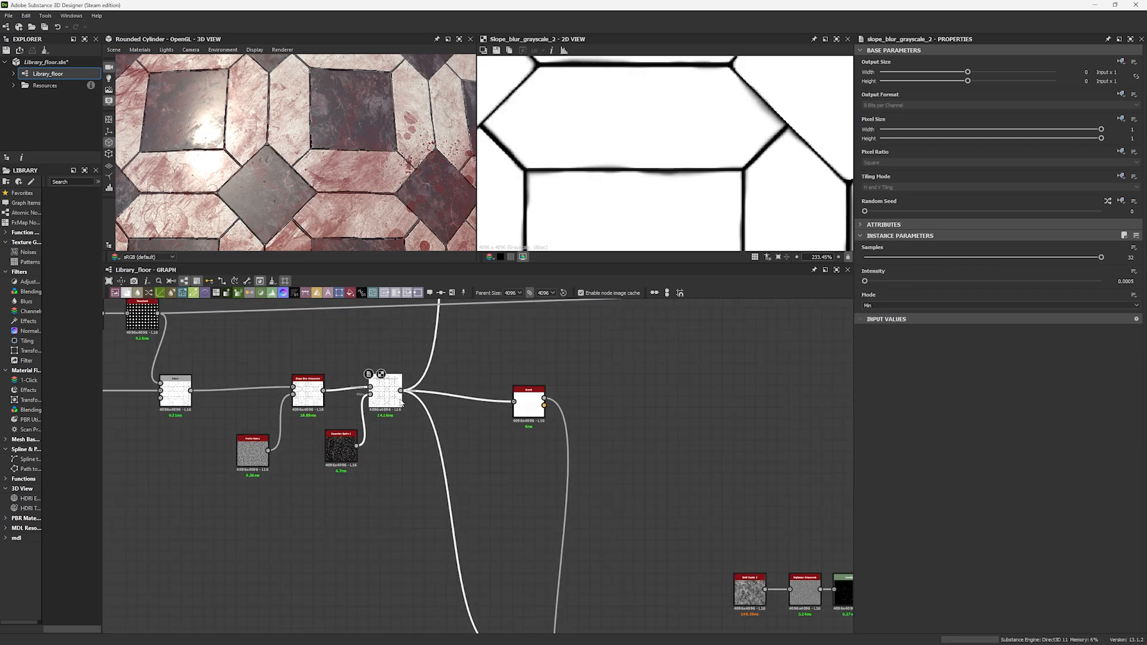
pyautogui.scroll(-5, 284, 150)
pyautogui.scroll(8, 284, 150)
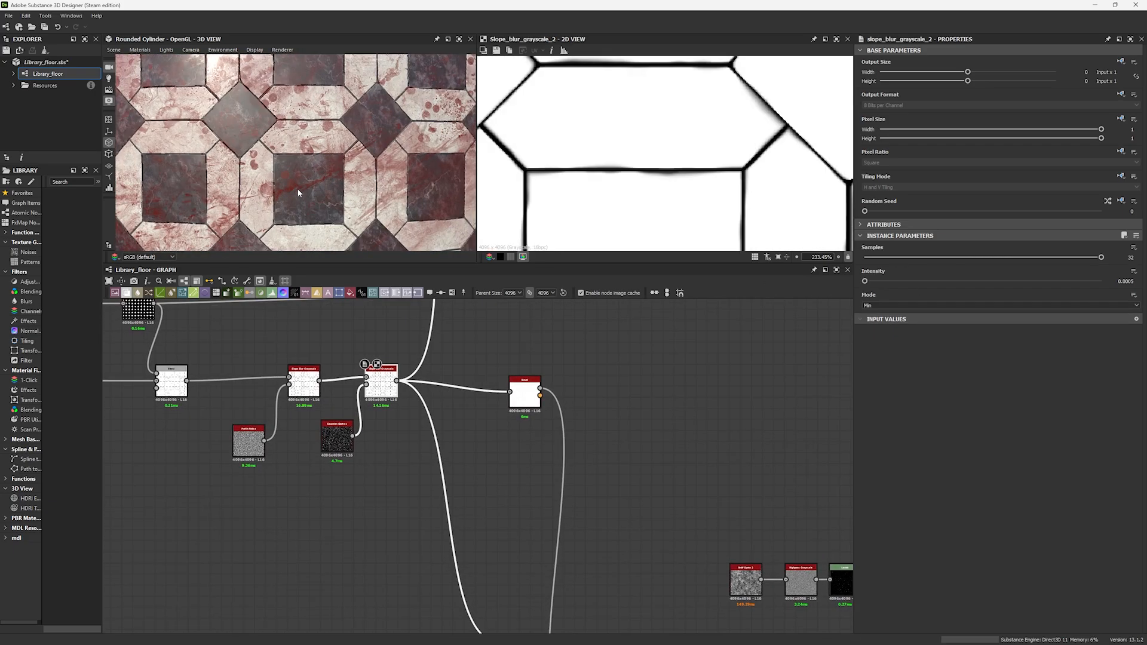
pyautogui.scroll(-2, 299, 187)
pyautogui.doubleClick(525, 392)
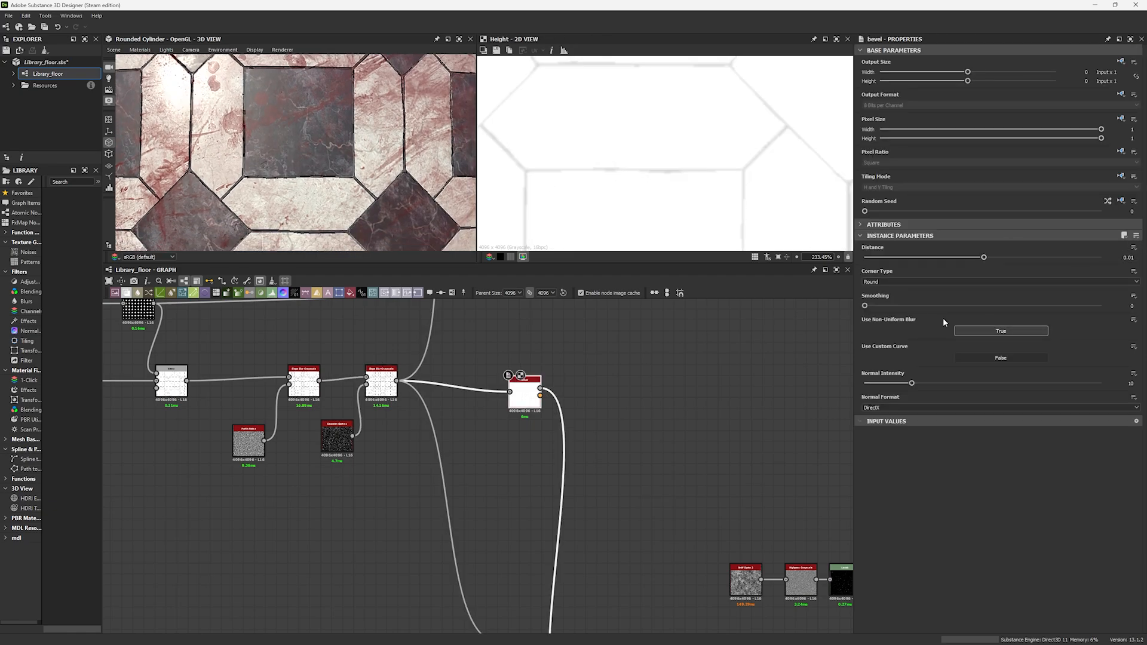
pyautogui.scroll(-5, 658, 180)
pyautogui.scroll(5, 705, 132)
pyautogui.scroll(-5, 693, 221)
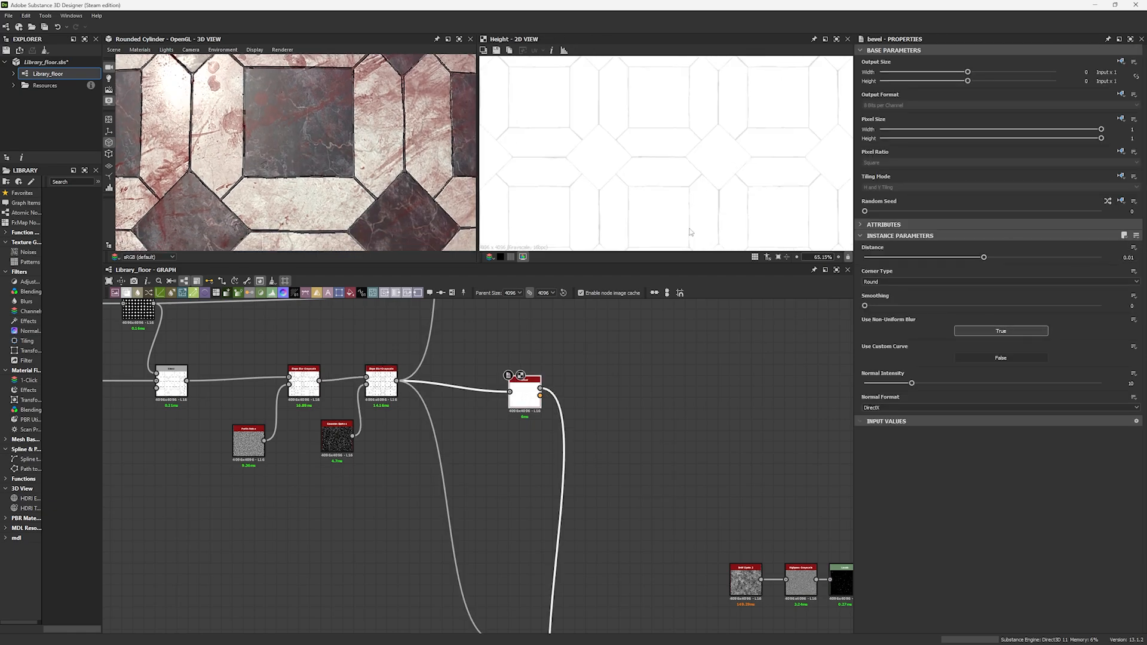
# Add a Normal node fed by the second Slope Blur Grayscale, set its intensity to 5, and examine the tile edges up close.
pyautogui.press('space')
pyautogui.write('no')
pyautogui.press('Return')
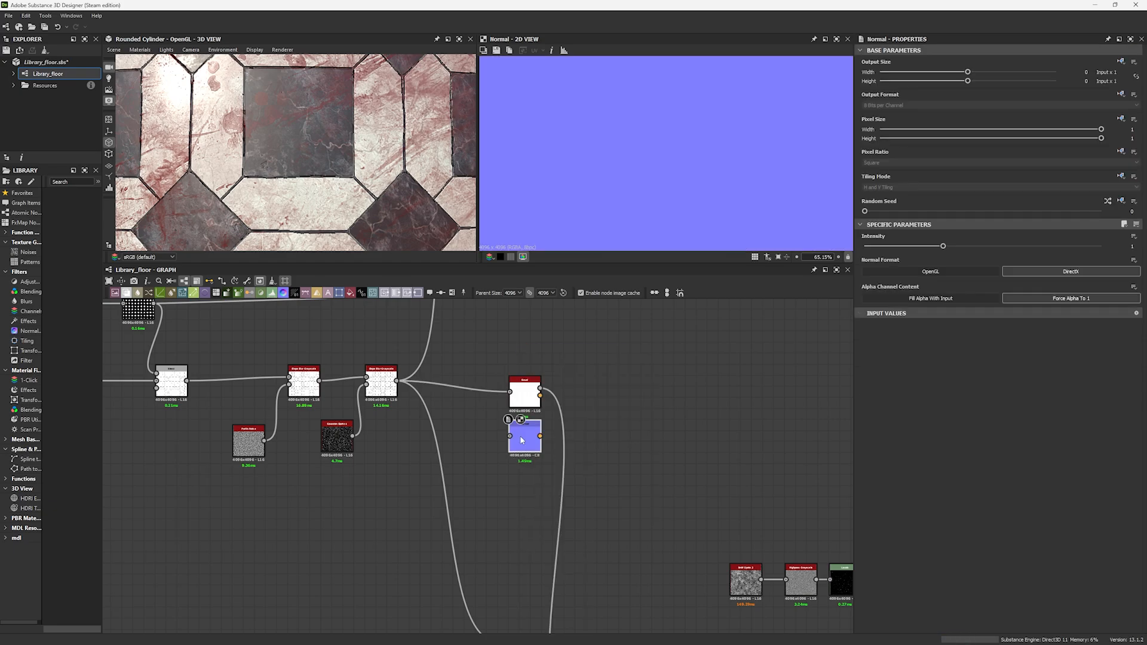
pyautogui.moveTo(397, 380); pyautogui.dragTo(510, 436)
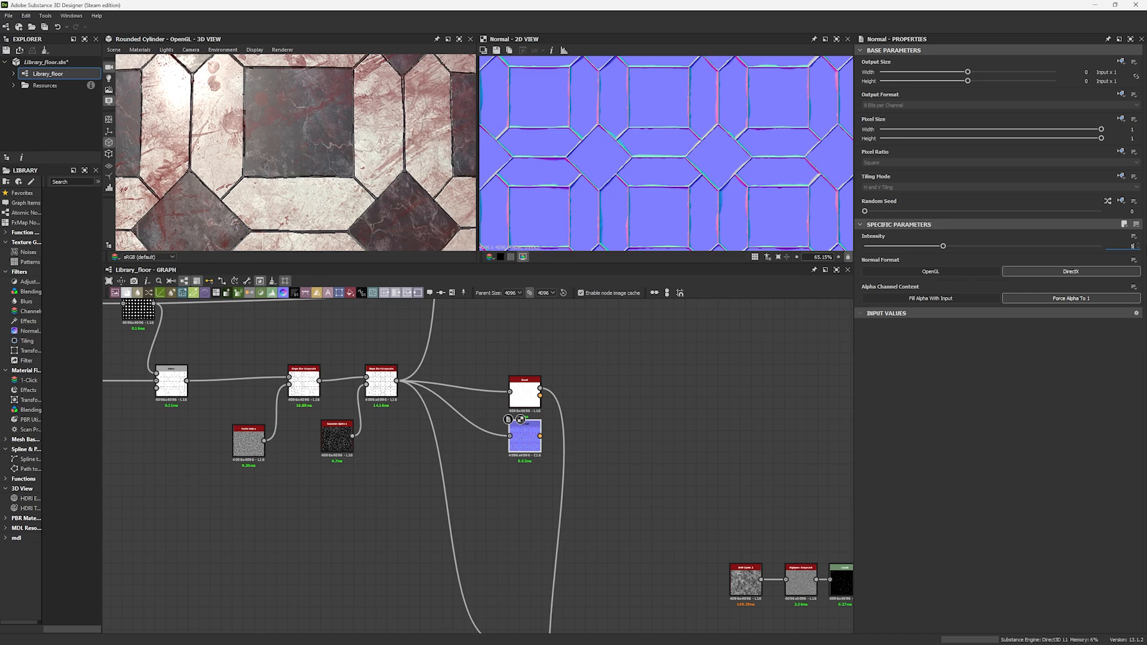
pyautogui.press('Return')
pyautogui.scroll(4, 802, 202)
pyautogui.moveTo(801, 202); pyautogui.dragTo(845, 142, button='middle')
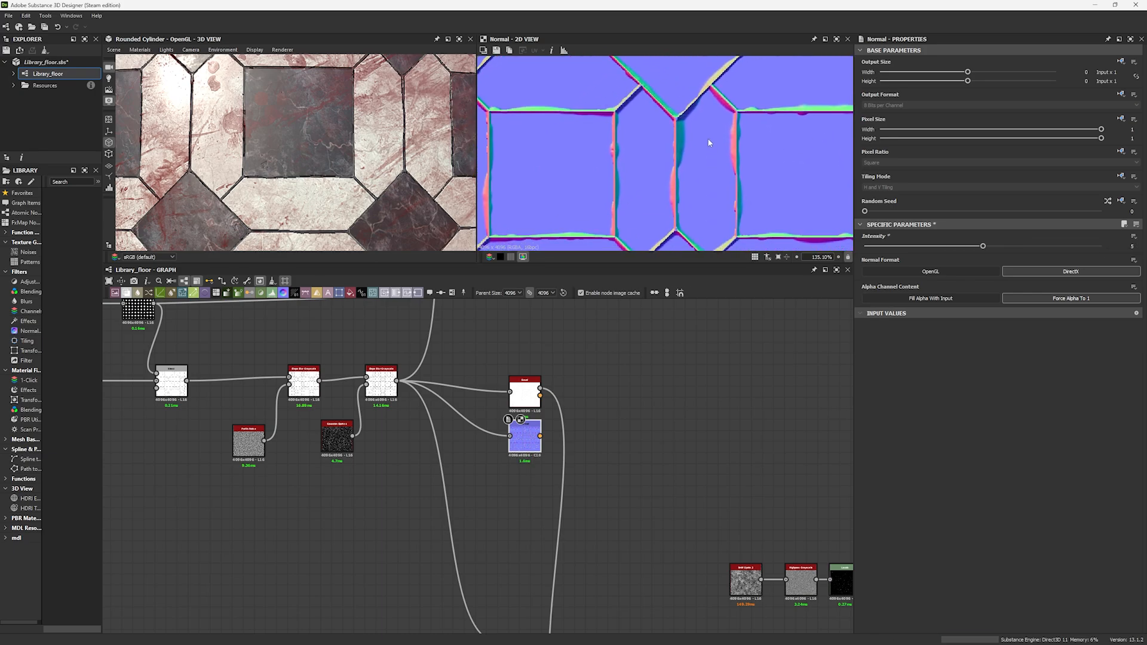
pyautogui.moveTo(709, 144); pyautogui.dragTo(666, 194, button='middle')
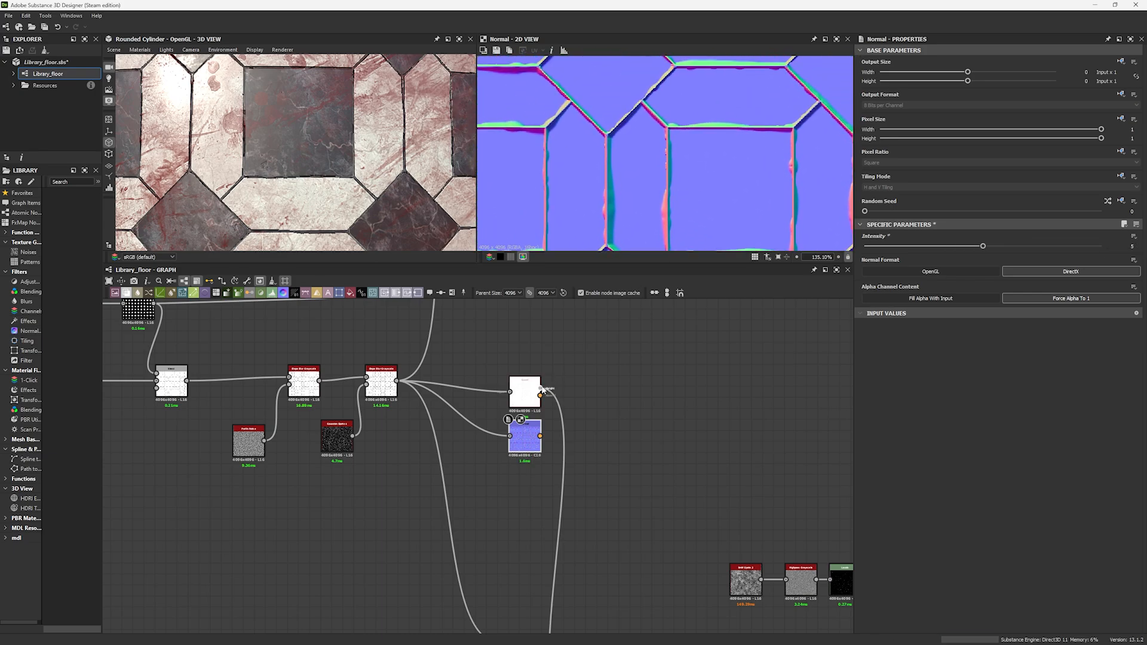
# Try moving the Bevel's outgoing connection to the second Slope Blur Grayscale, compare the tiles in 3D, and undo the rerouting.
pyautogui.keyDown('shift'); pyautogui.moveTo(543, 391); pyautogui.dragTo(397, 381); pyautogui.keyUp('shift')
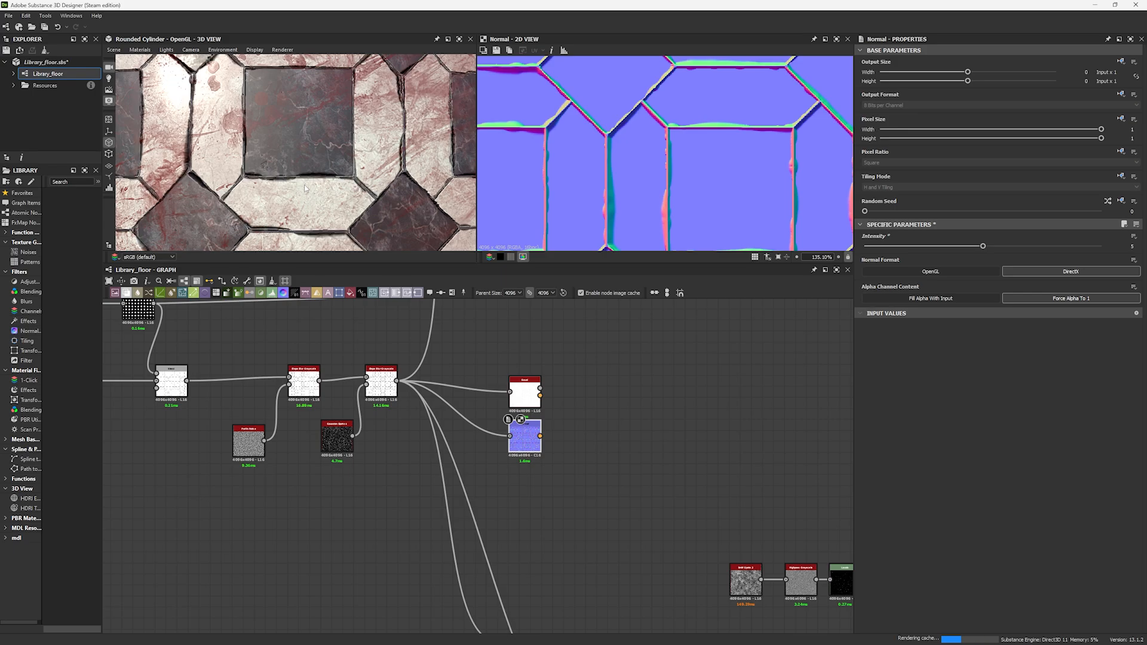
pyautogui.scroll(-6, 308, 179)
pyautogui.scroll(8, 309, 168)
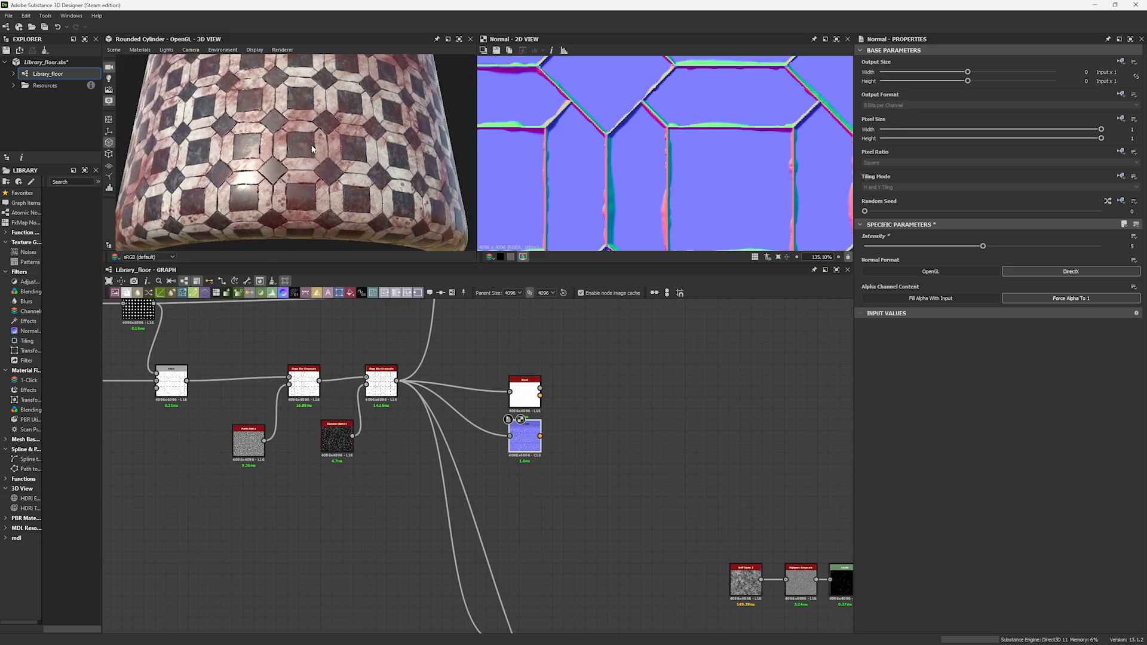
pyautogui.scroll(-3, 306, 173)
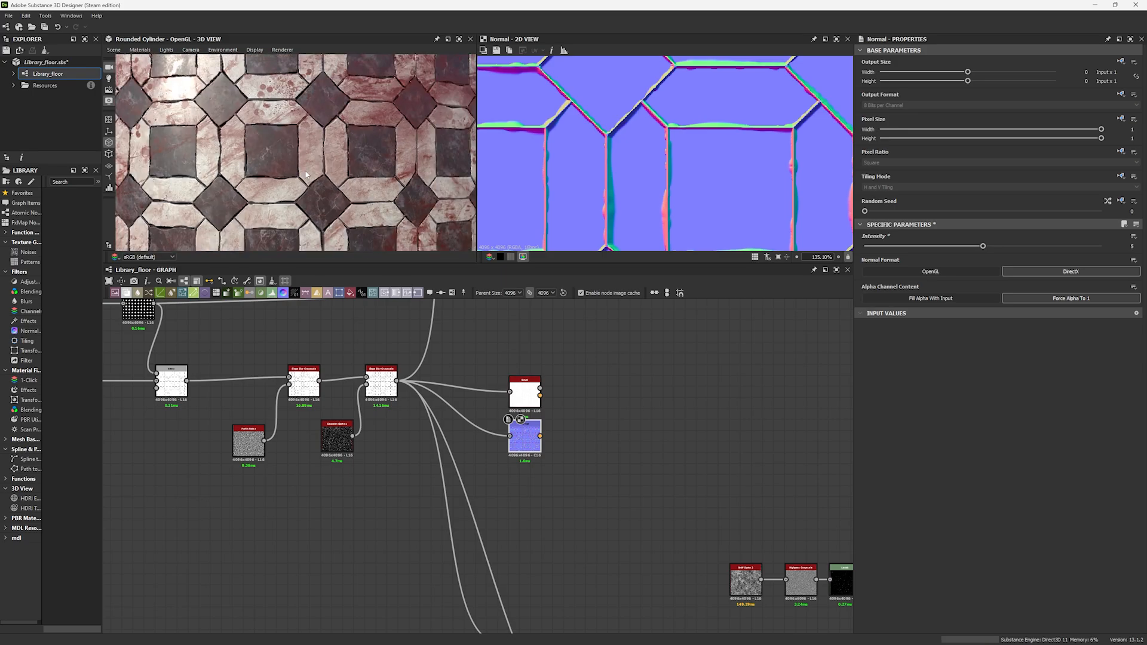
pyautogui.hotkey('ctrl', 'z')
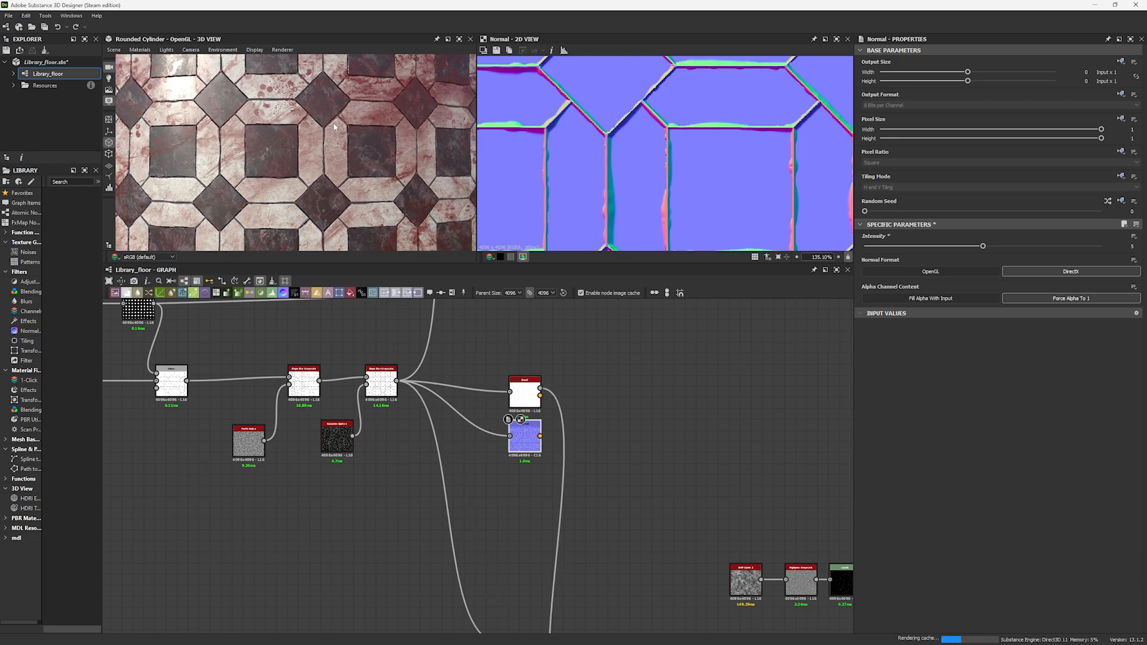
# Feed the Normal node from the Bevel's height output to compare the edges, and delete the Normal node.
pyautogui.moveTo(524, 435); pyautogui.dragTo(546, 430)
pyautogui.scroll(4, 351, 163)
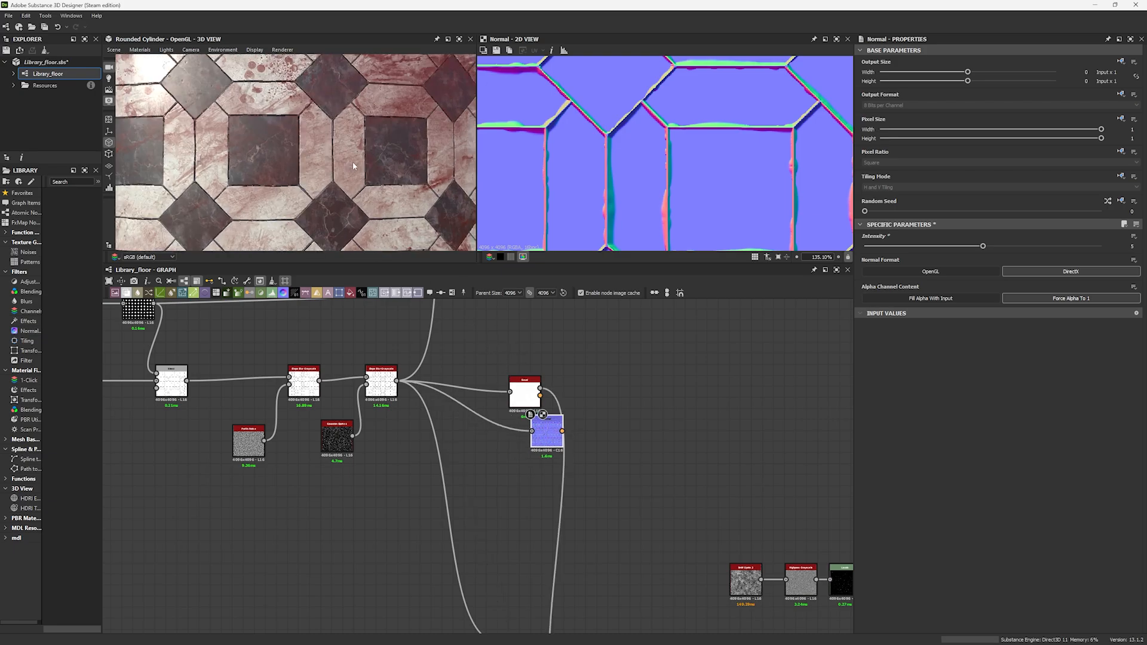
pyautogui.moveTo(343, 169); pyautogui.dragTo(392, 185)
pyautogui.moveTo(540, 388); pyautogui.dragTo(548, 437)
pyautogui.scroll(-10, 569, 175)
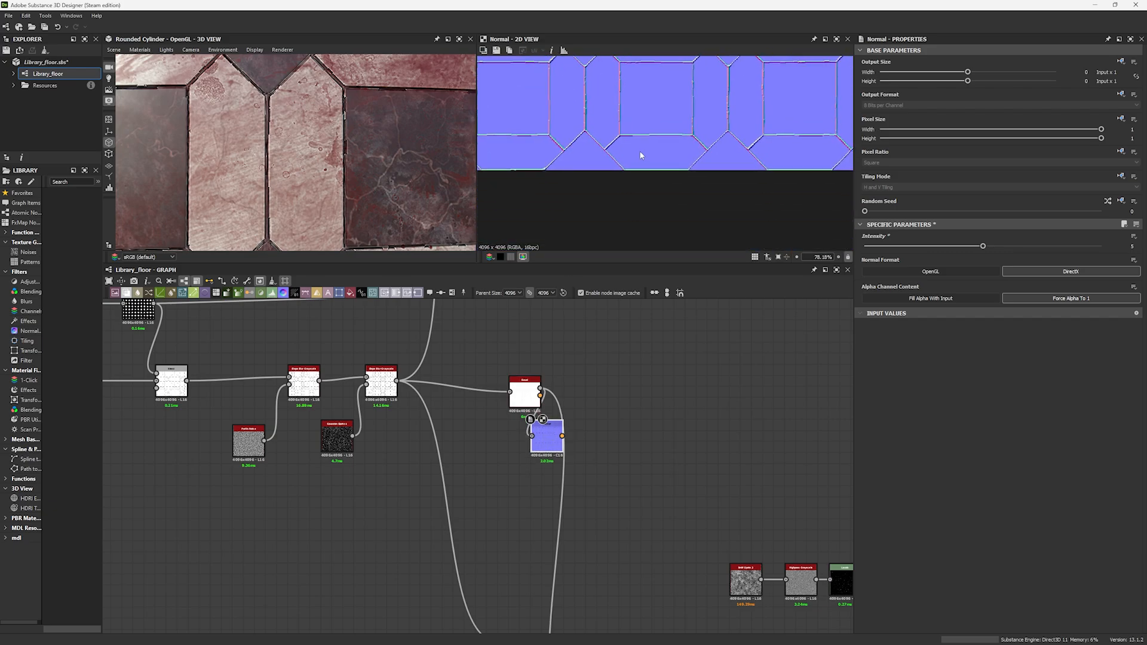
pyautogui.scroll(11, 687, 168)
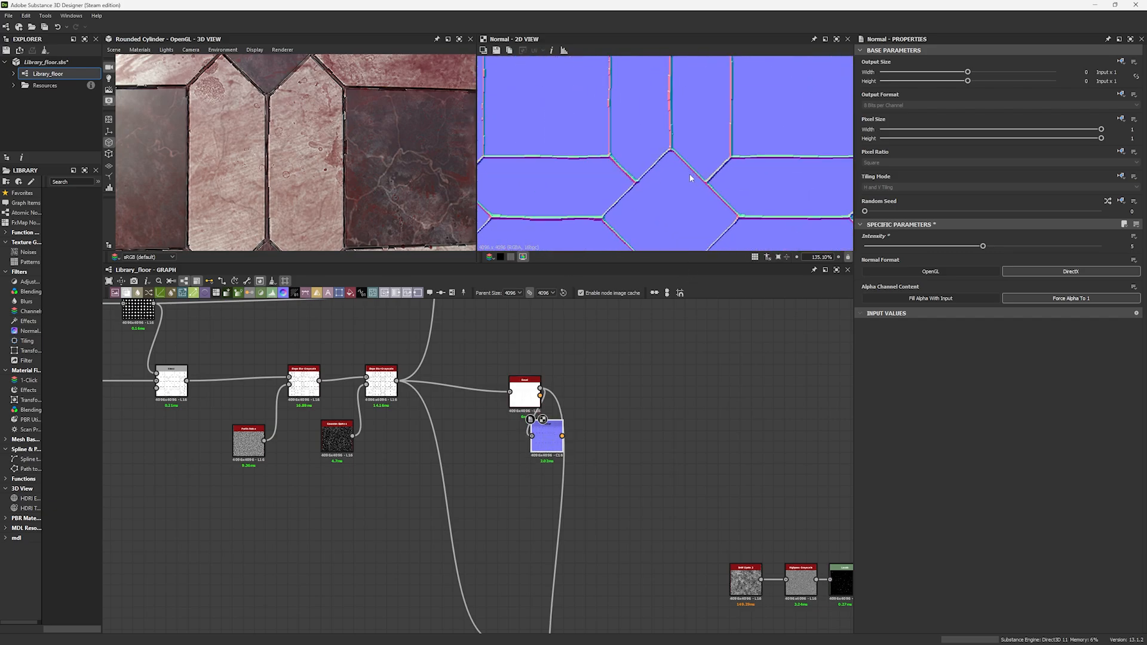
pyautogui.moveTo(545, 440); pyautogui.dragTo(528, 352, button='middle')
pyautogui.click(461, 407)
# Examine the tile surface in the 3D preview from far and near under a rotated light.
pyautogui.scroll(-5, 462, 407)
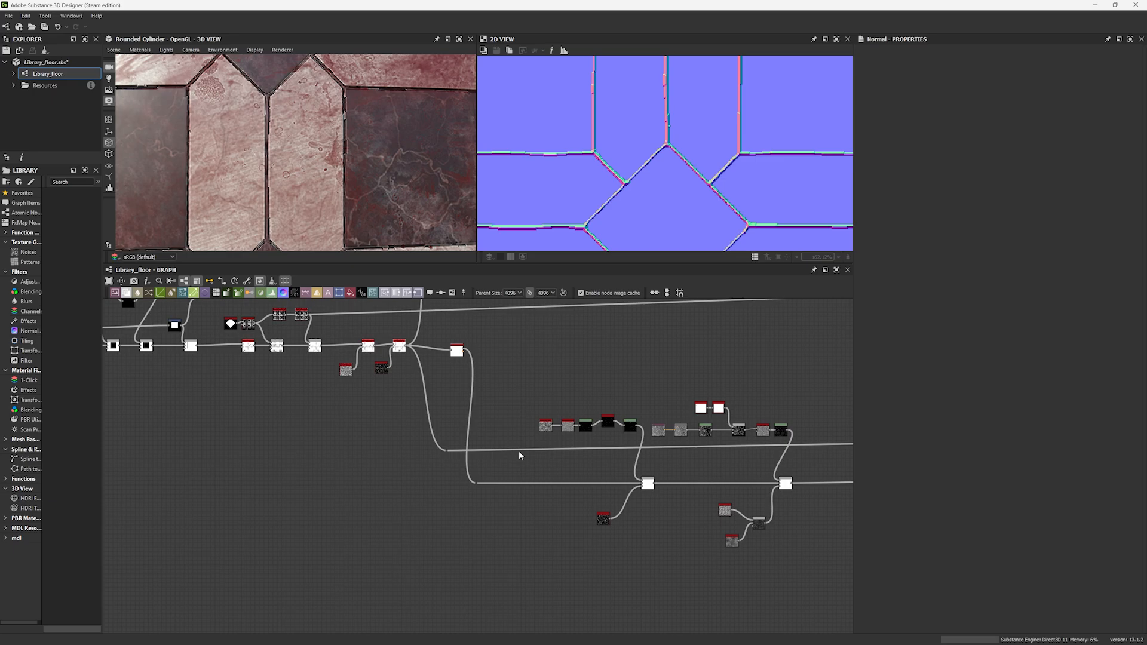
pyautogui.moveTo(539, 455); pyautogui.dragTo(497, 435, button='middle')
pyautogui.scroll(-5, 329, 193)
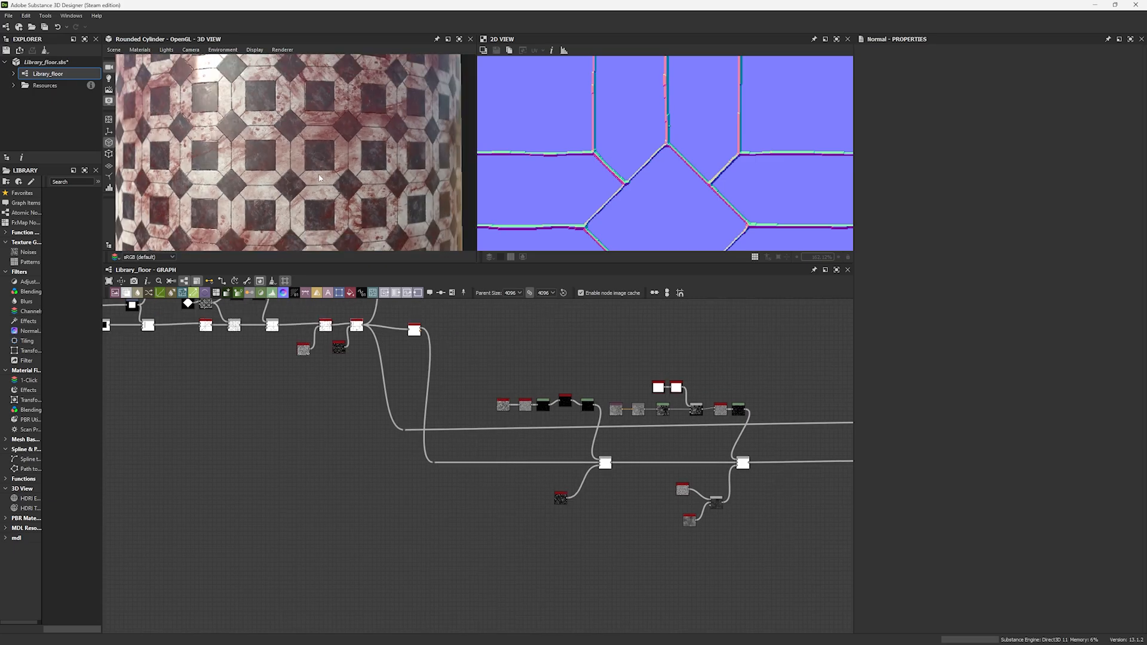
pyautogui.scroll(5, 320, 177)
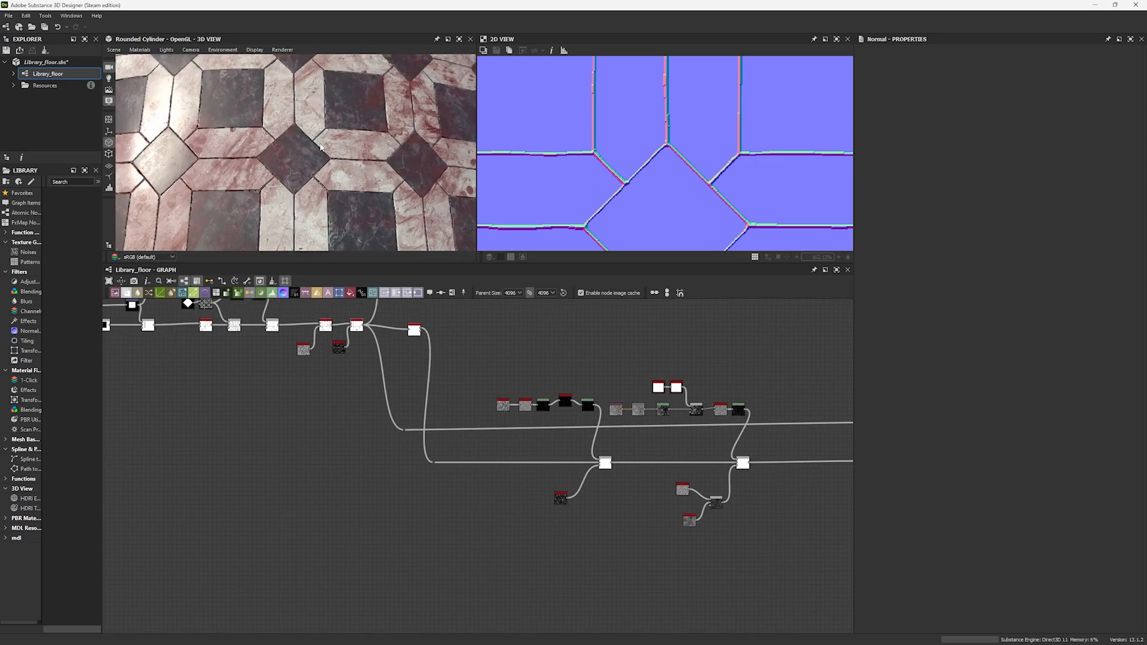
pyautogui.keyDown('ctrl'); pyautogui.keyDown('shift'); pyautogui.moveTo(321, 147); pyautogui.dragTo(338, 148, button='right'); pyautogui.keyUp('shift'); pyautogui.keyUp('ctrl')
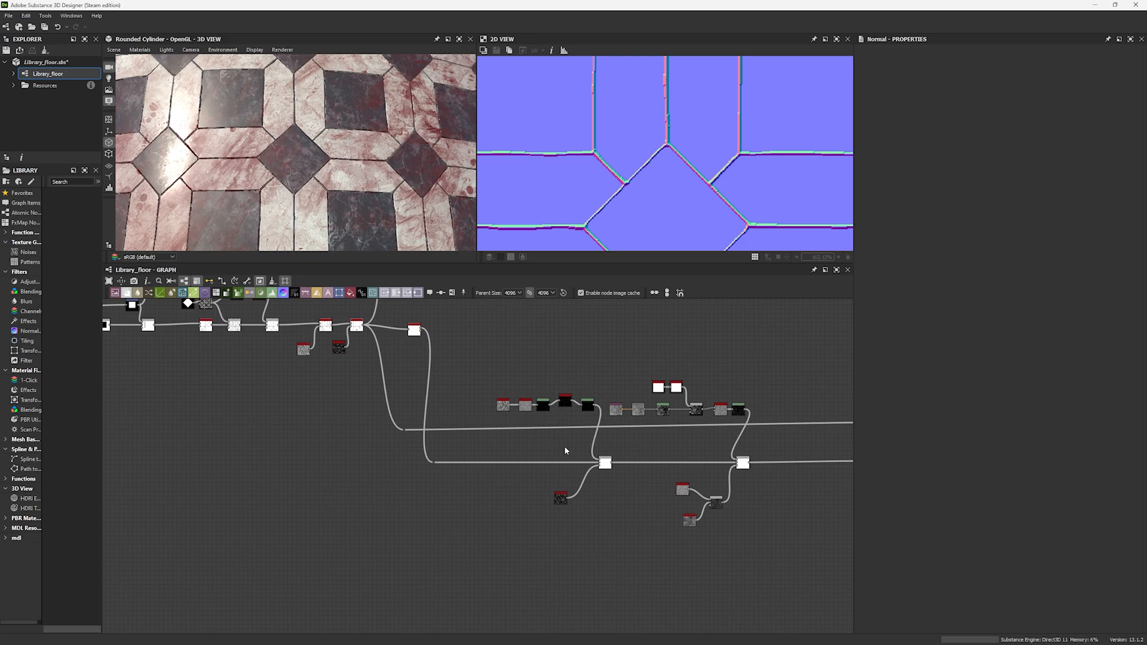
# Inspect the BnW Spots 2 node, its Highpass Grayscale radius, and the numeric level values of the first Levels node.
pyautogui.scroll(4, 566, 450)
pyautogui.doubleClick(390, 339)
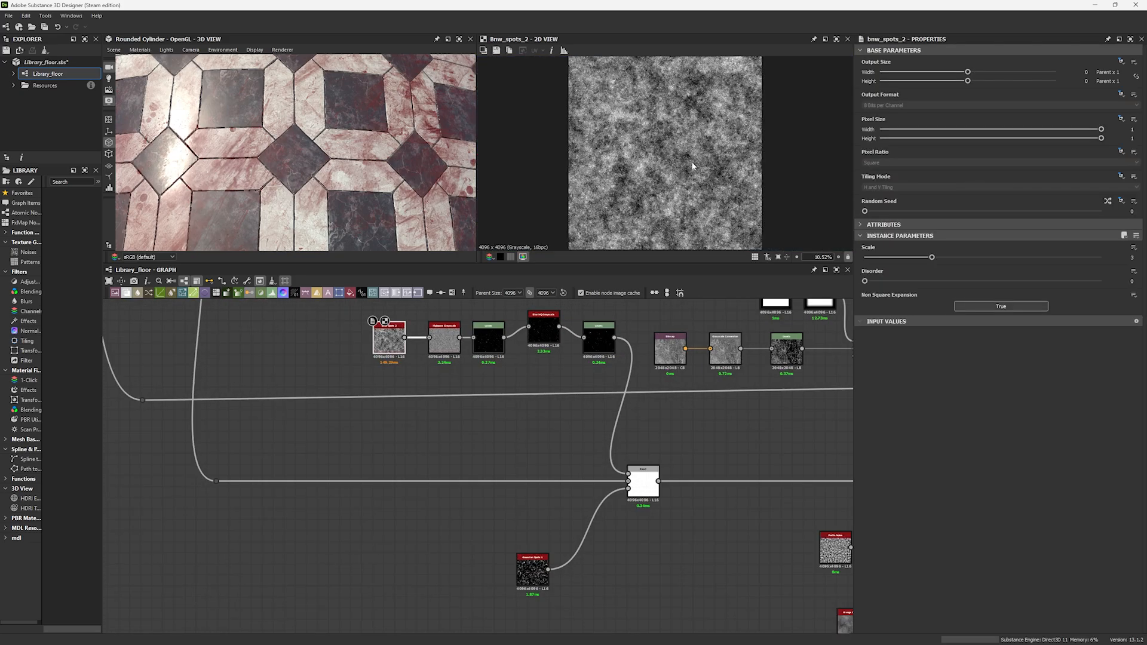
pyautogui.doubleClick(445, 340)
pyautogui.scroll(3, 460, 343)
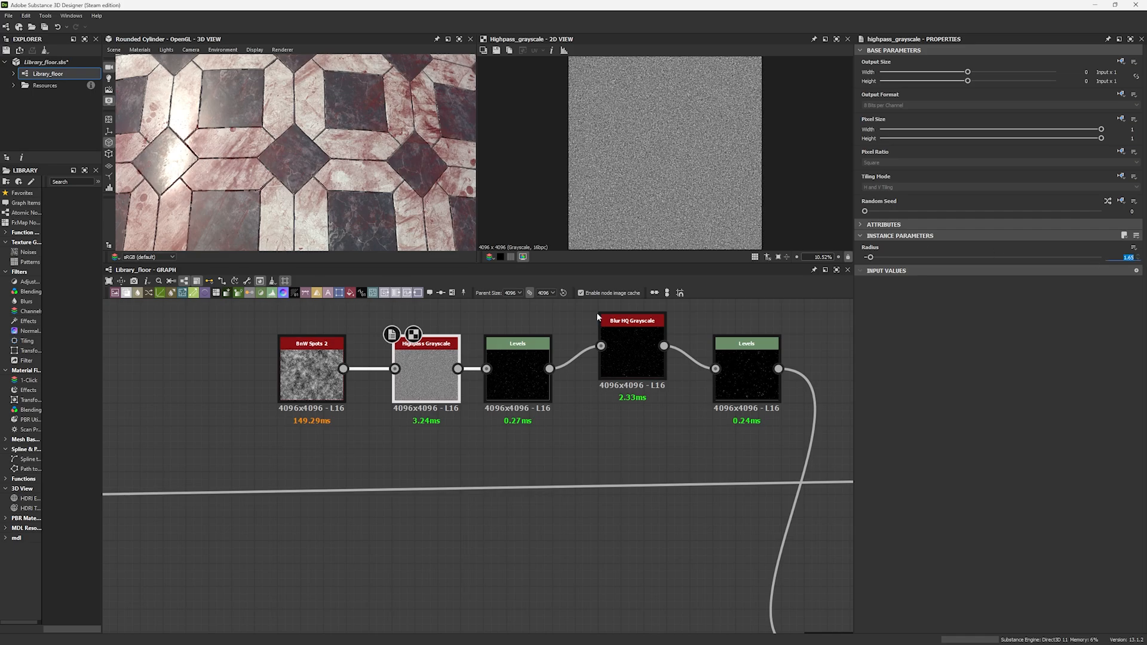
pyautogui.doubleClick(525, 379)
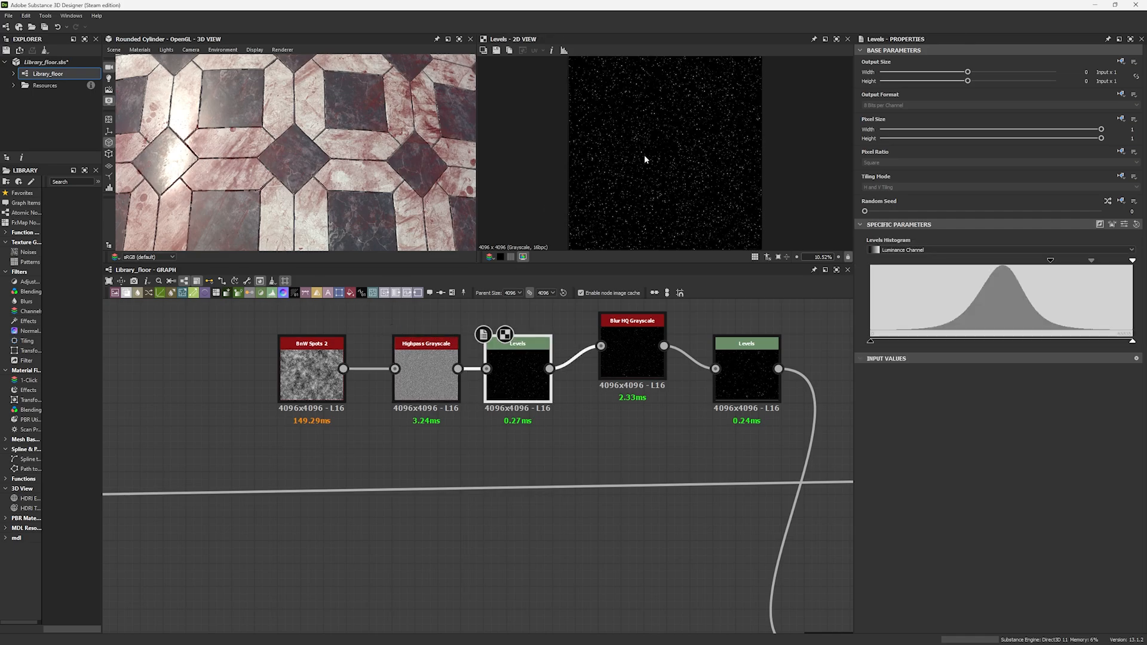
pyautogui.scroll(4, 645, 159)
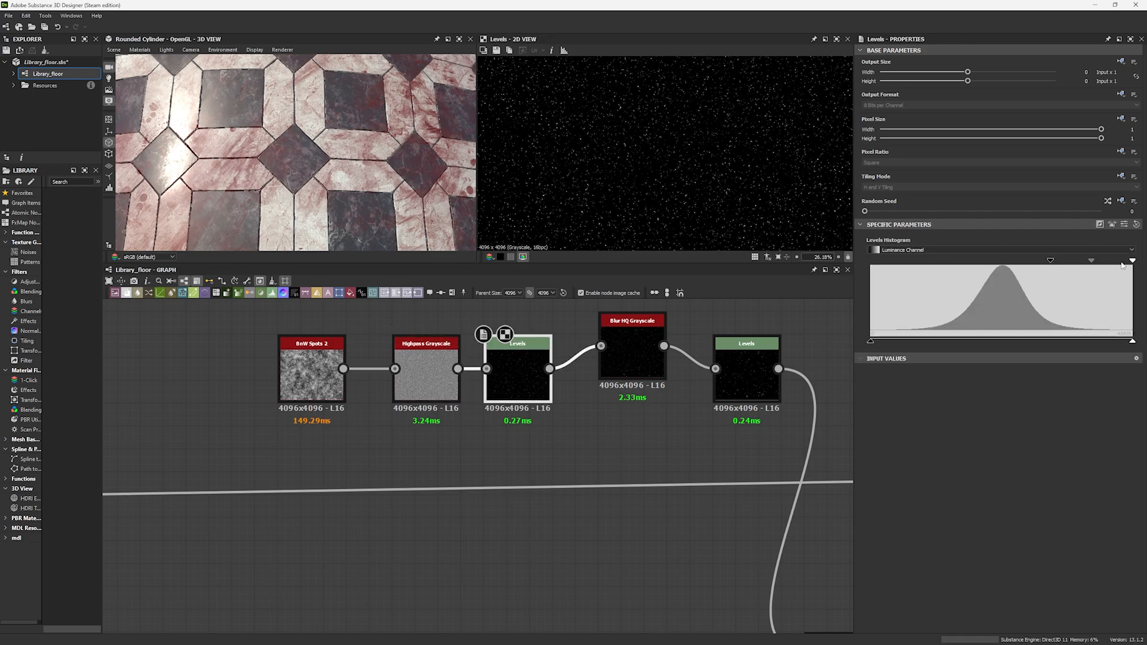
pyautogui.scroll(8, 663, 179)
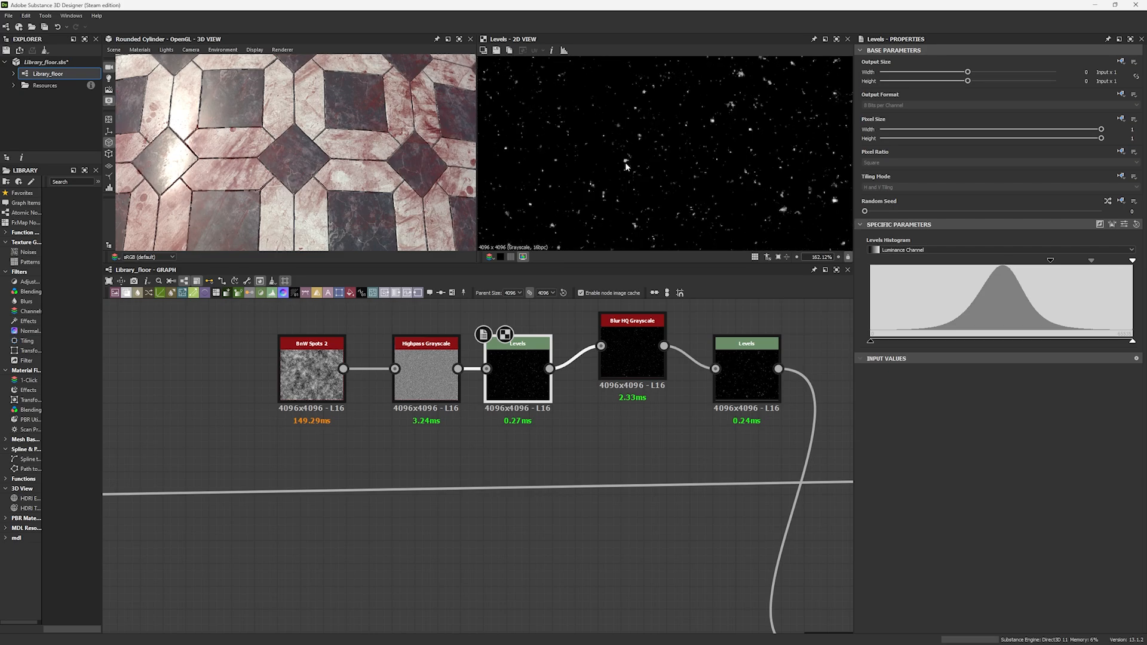
pyautogui.click(1123, 224)
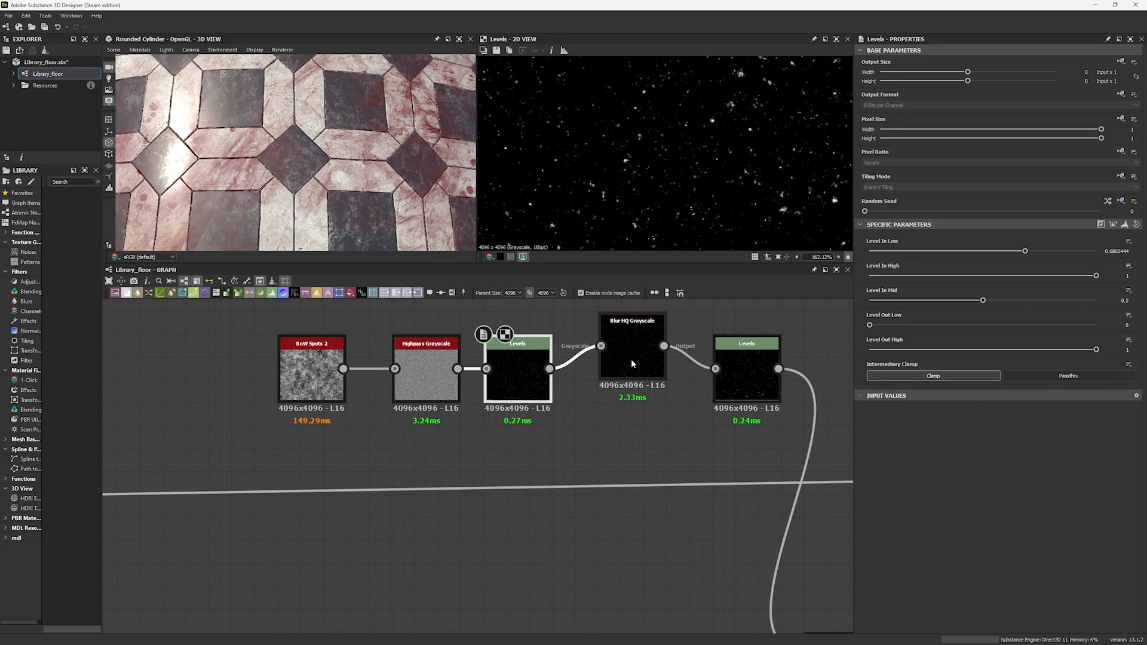
# Align the Blur HQ Grayscale node with the two Levels nodes, and inspect its intensity and the second Levels output.
pyautogui.moveTo(630, 359); pyautogui.dragTo(619, 372)
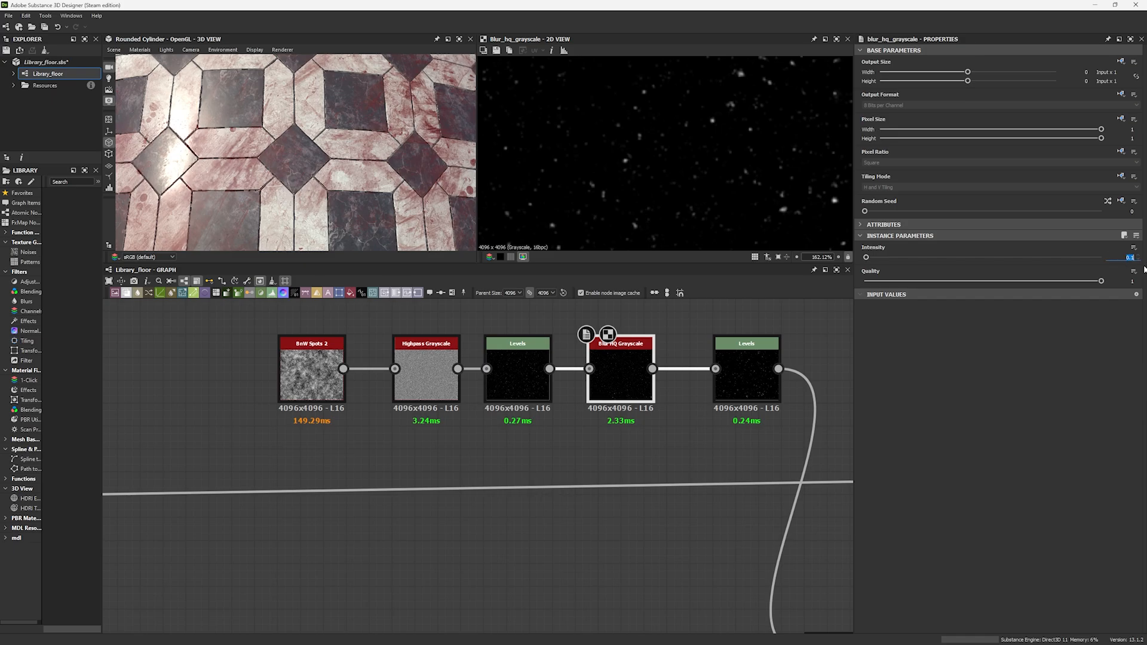
pyautogui.moveTo(736, 344); pyautogui.dragTo(638, 348, button='middle')
pyautogui.click(638, 349)
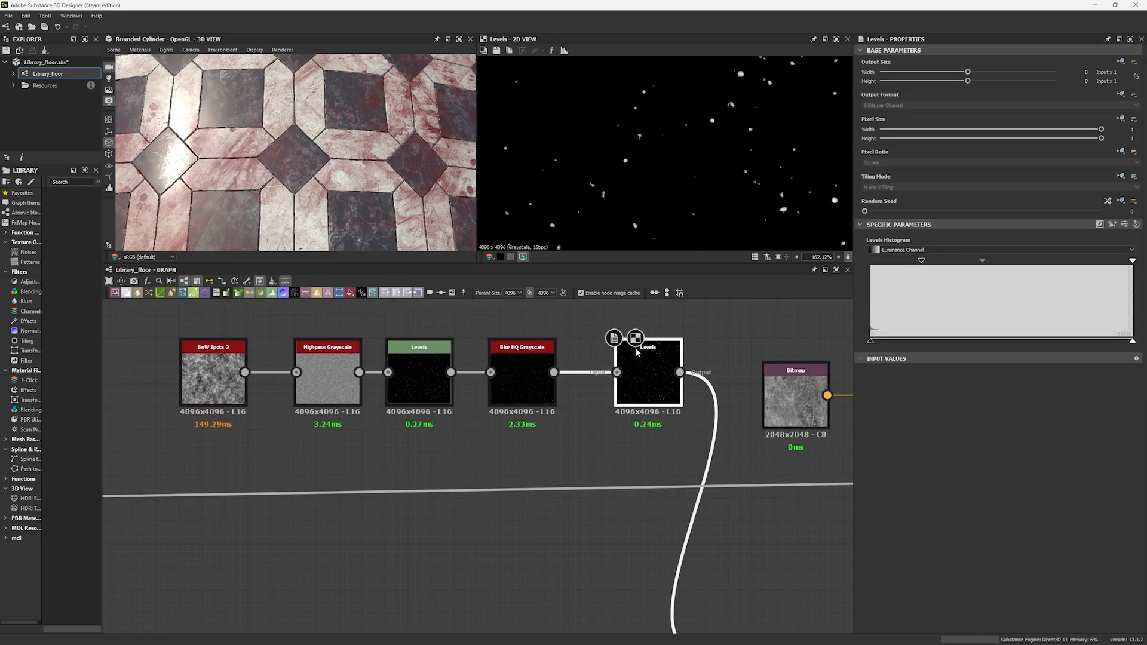
# Inspect the opacity and blending mode of the Blend that subtracts the specks from the height, and examine the tiles closely in 3D.
pyautogui.scroll(-7, 602, 402)
pyautogui.scroll(6, 617, 485)
pyautogui.doubleClick(685, 459)
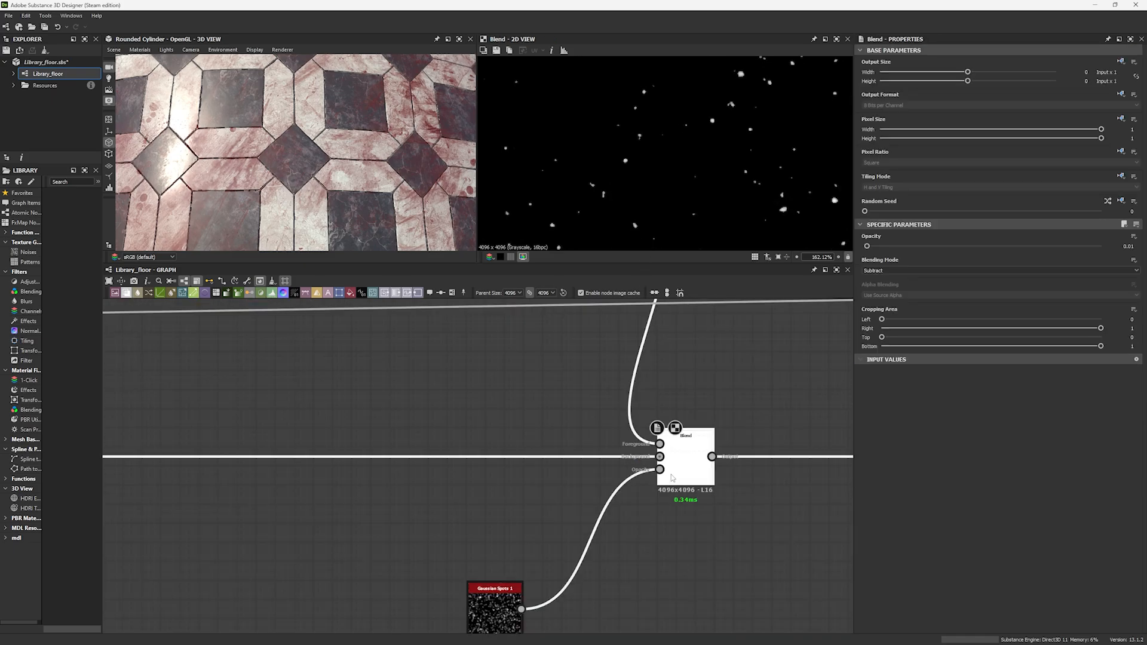
pyautogui.scroll(-3, 543, 371)
pyautogui.moveTo(543, 371); pyautogui.dragTo(596, 396, button='middle')
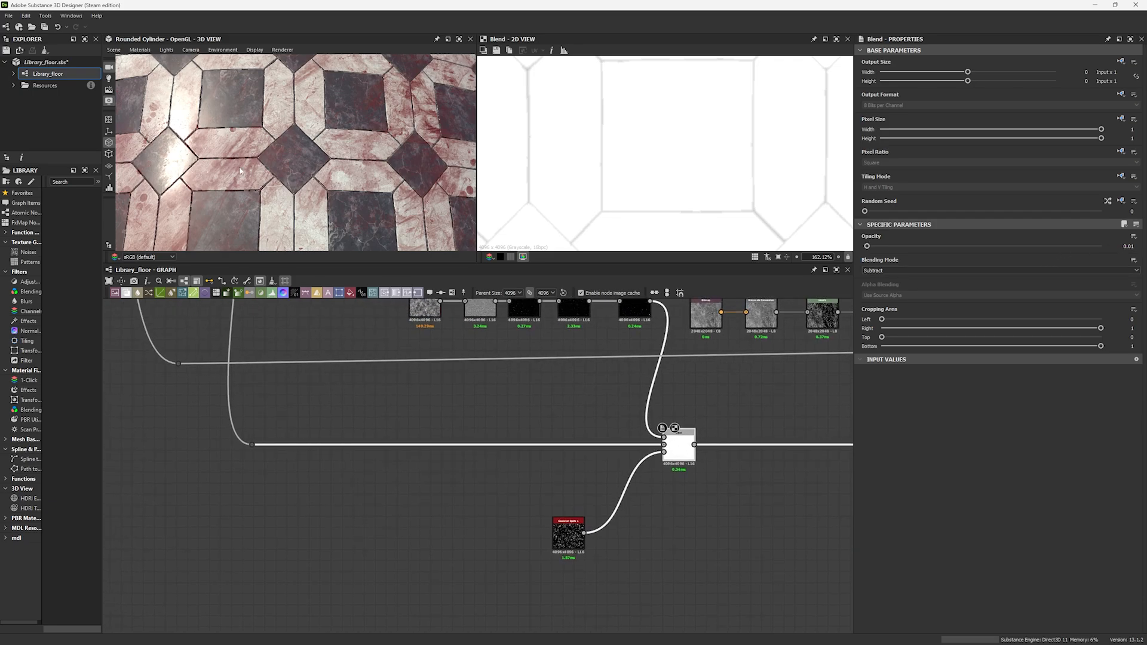
pyautogui.scroll(5, 240, 171)
pyautogui.keyDown('alt'); pyautogui.moveTo(240, 171); pyautogui.dragTo(271, 153); pyautogui.keyUp('alt')
pyautogui.scroll(-5, 287, 174)
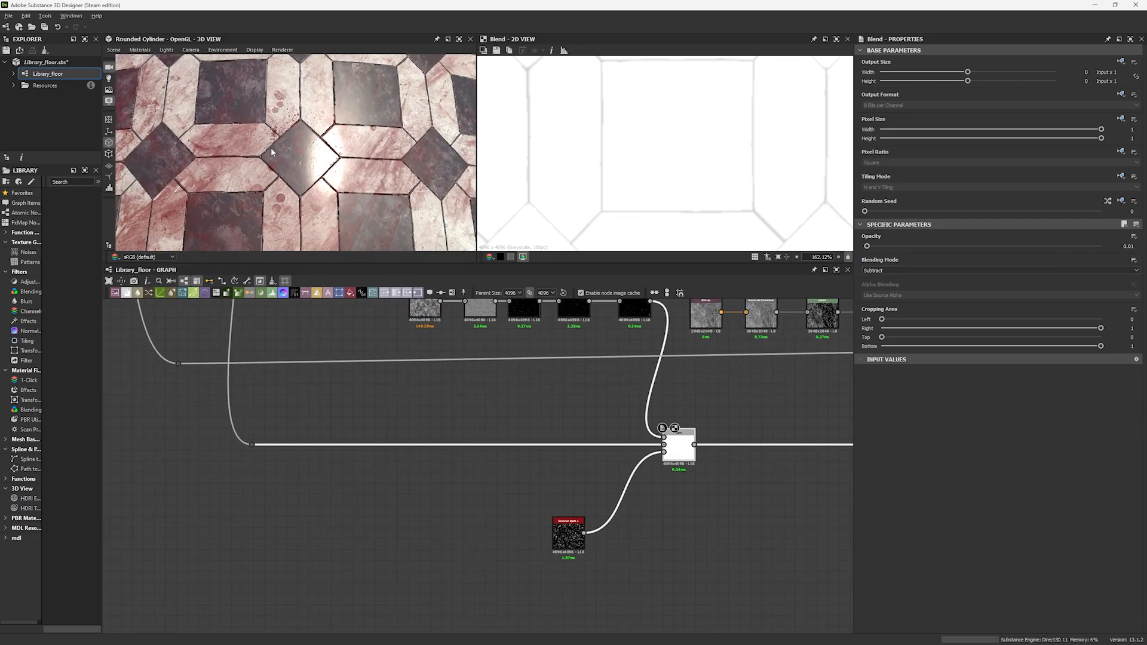
pyautogui.scroll(4, 271, 153)
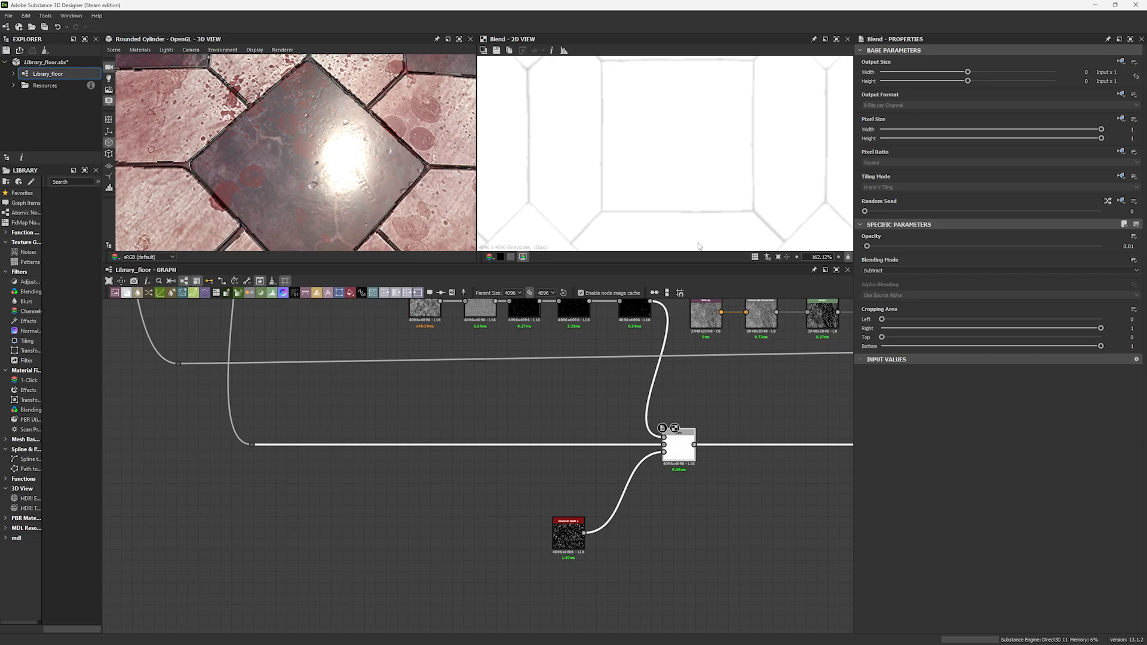
# Try a different opacity on the Subtract Blend node, and compare the tile surface in the 3D preview.
pyautogui.click(866, 248)
pyautogui.scroll(-4, 409, 209)
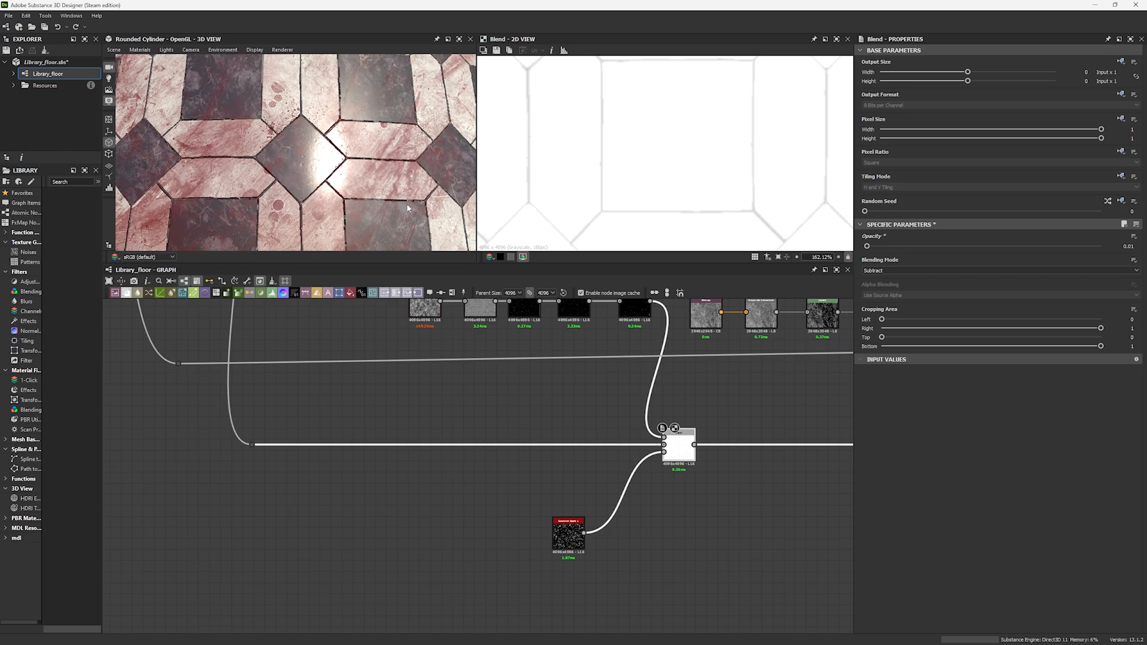
pyautogui.keyDown('ctrl'); pyautogui.keyDown('shift'); pyautogui.moveTo(374, 196); pyautogui.dragTo(365, 187); pyautogui.keyUp('shift'); pyautogui.keyUp('ctrl')
# Inspect the scale and disorder of the Gaussian Spots 1 node that masks the Subtract Blend's opacity.
pyautogui.doubleClick(569, 531)
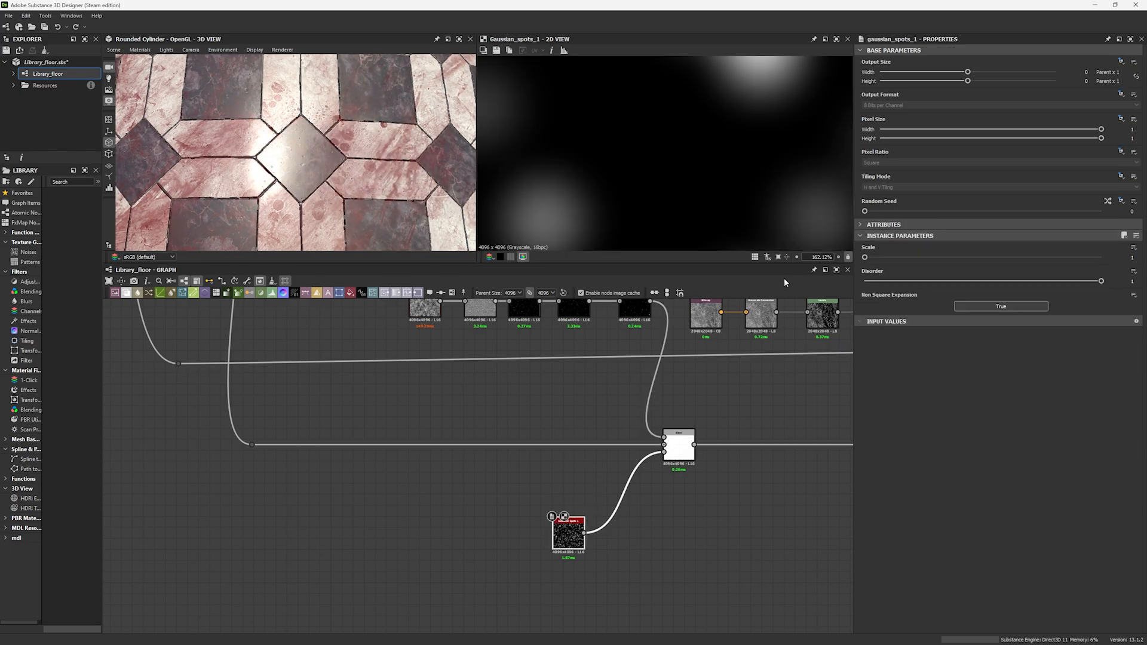
pyautogui.scroll(-3, 572, 530)
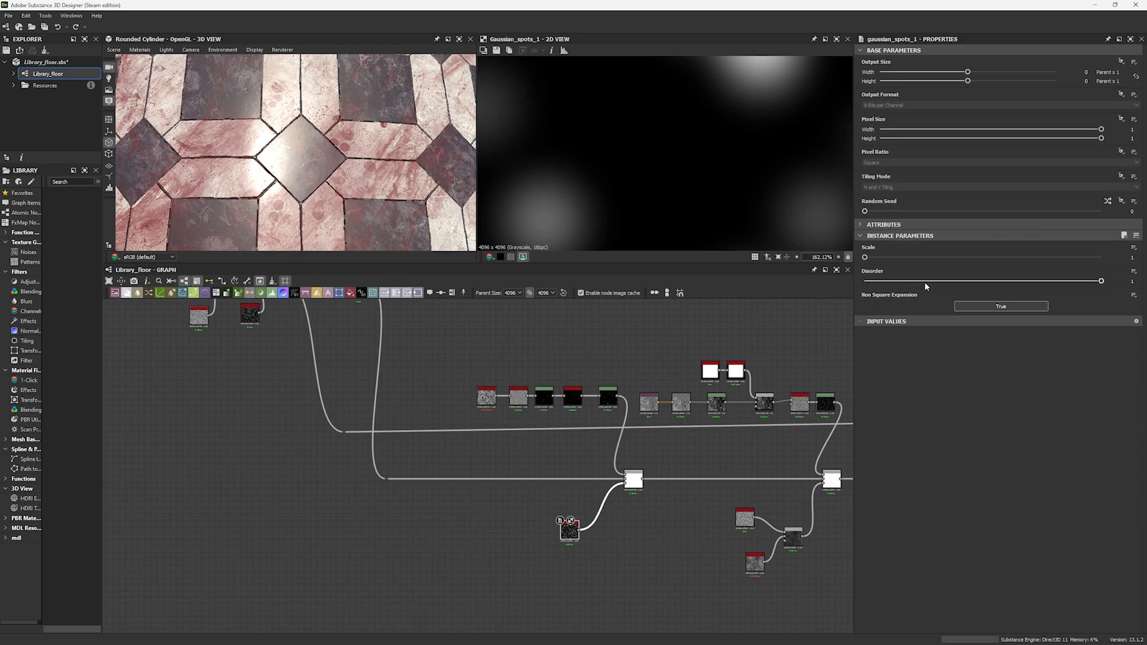
pyautogui.scroll(5, 629, 482)
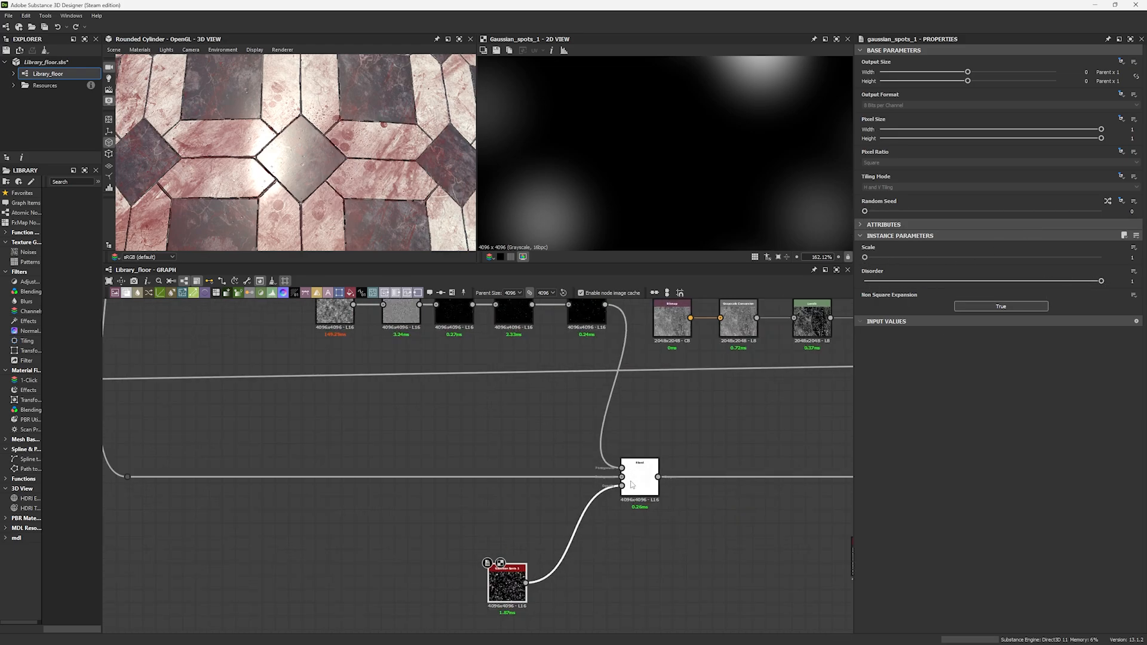
# View the scratch_damage bitmap that starts the scratch detail branch.
pyautogui.scroll(-4, 716, 450)
pyautogui.moveTo(711, 446); pyautogui.dragTo(384, 440, button='middle')
pyautogui.scroll(4, 389, 359)
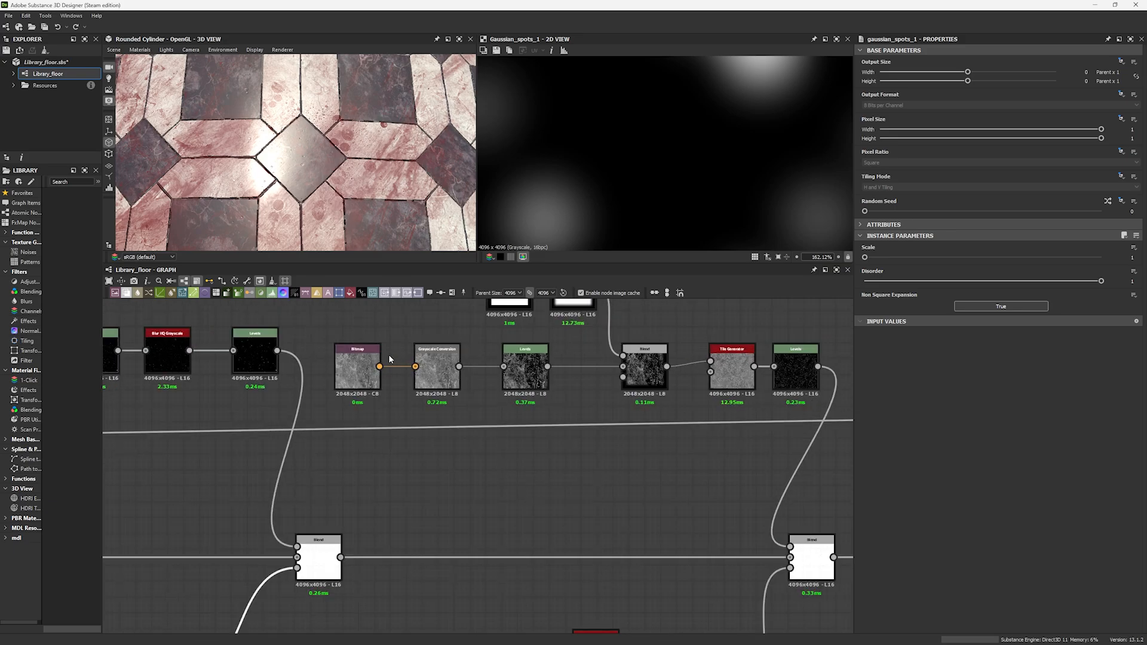
pyautogui.doubleClick(373, 363)
pyautogui.press('f')
# Insert the scratched_metal bitmap below the scratch nodes to view it, and delete the node again.
pyautogui.press('space')
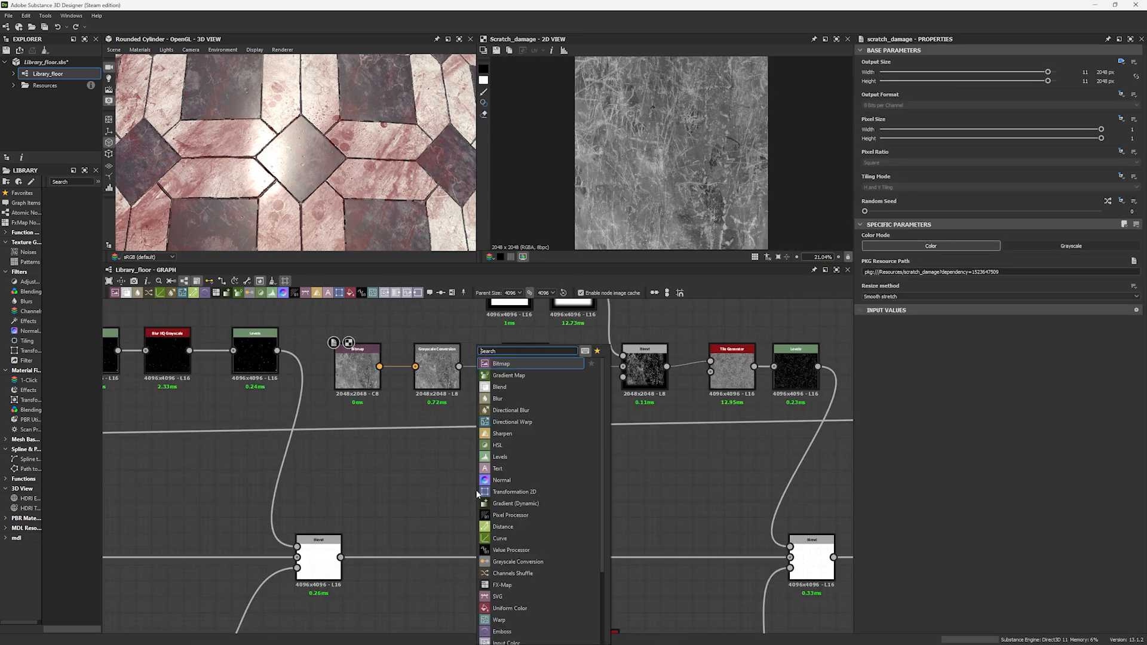
pyautogui.write('metal')
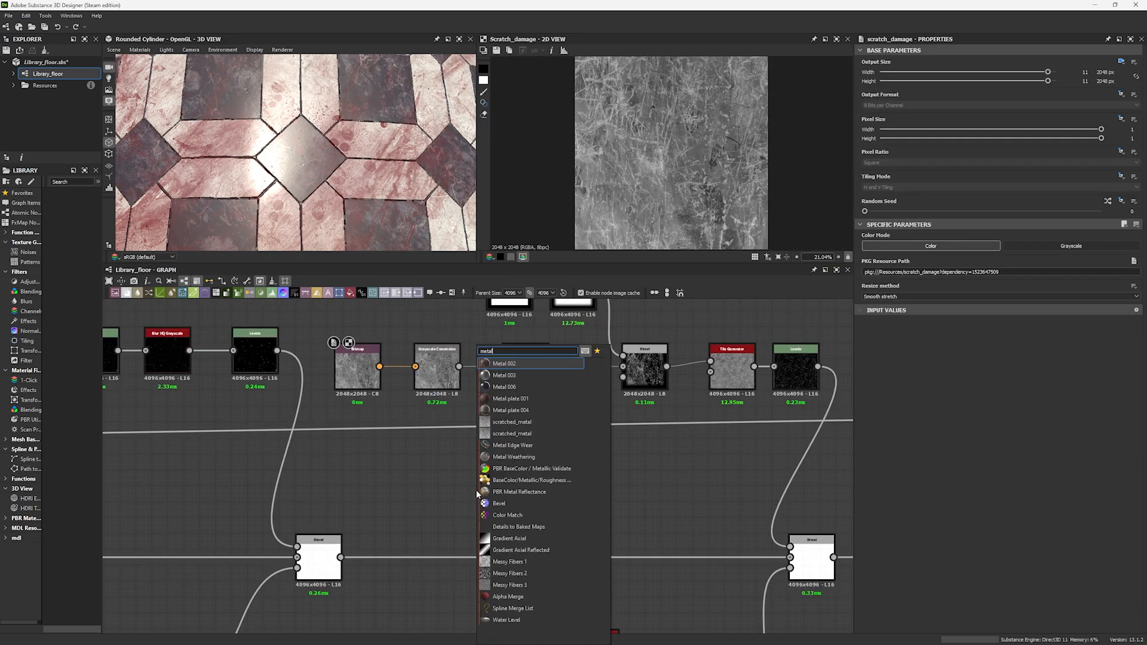
pyautogui.click(513, 433)
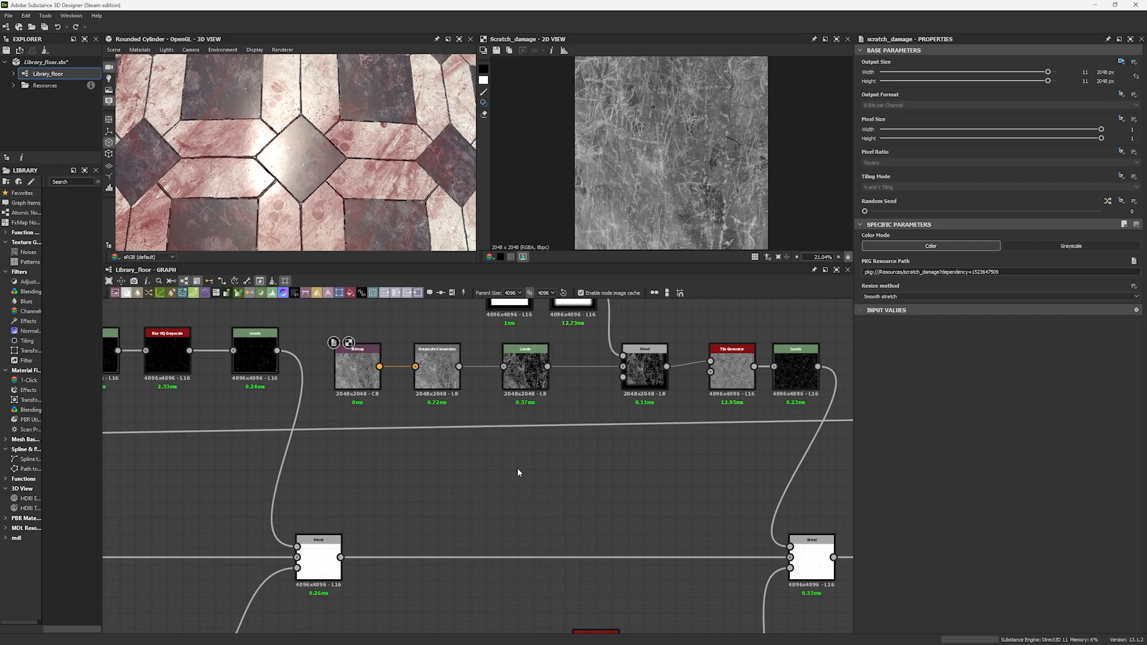
pyautogui.moveTo(486, 489); pyautogui.dragTo(424, 465)
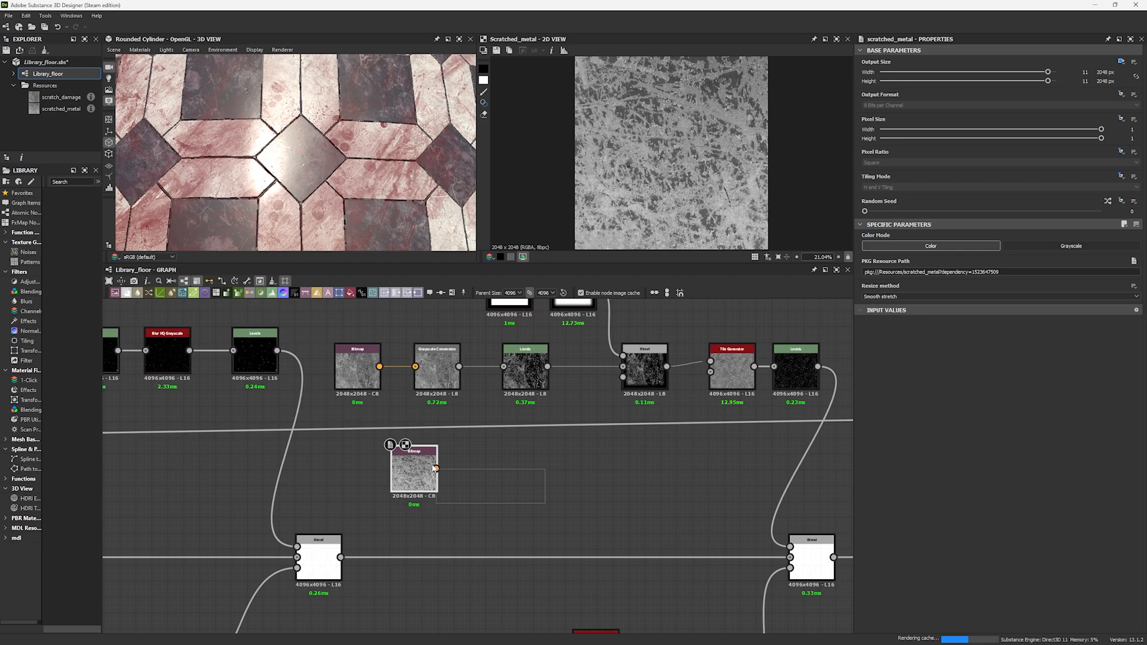
pyautogui.press('Delete')
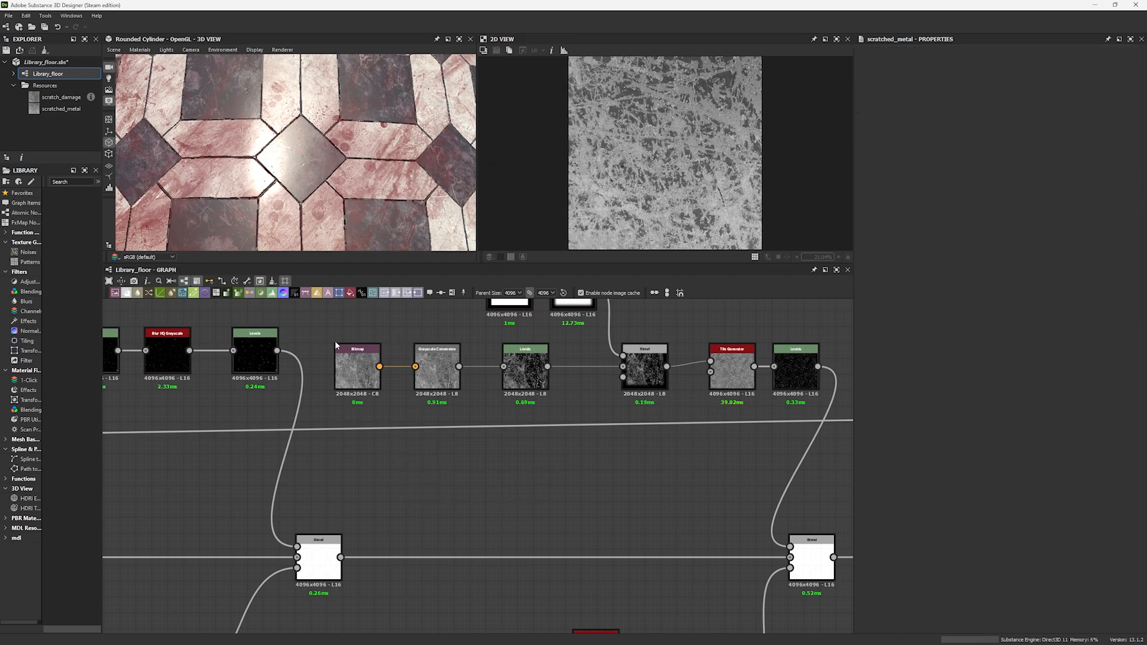
# Inspect the Grayscale Conversion of the scratch bitmap and the Levels that raises its contrast.
pyautogui.moveTo(453, 398); pyautogui.dragTo(412, 428, button='middle')
pyautogui.click(395, 392)
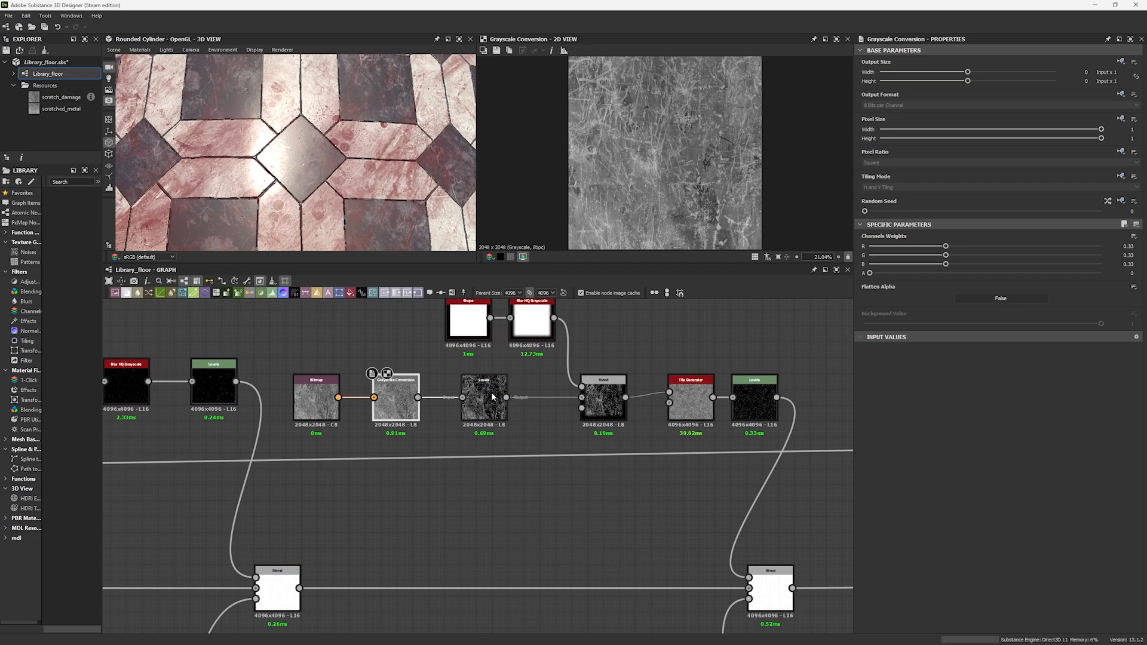
pyautogui.click(485, 394)
pyautogui.scroll(3, 667, 130)
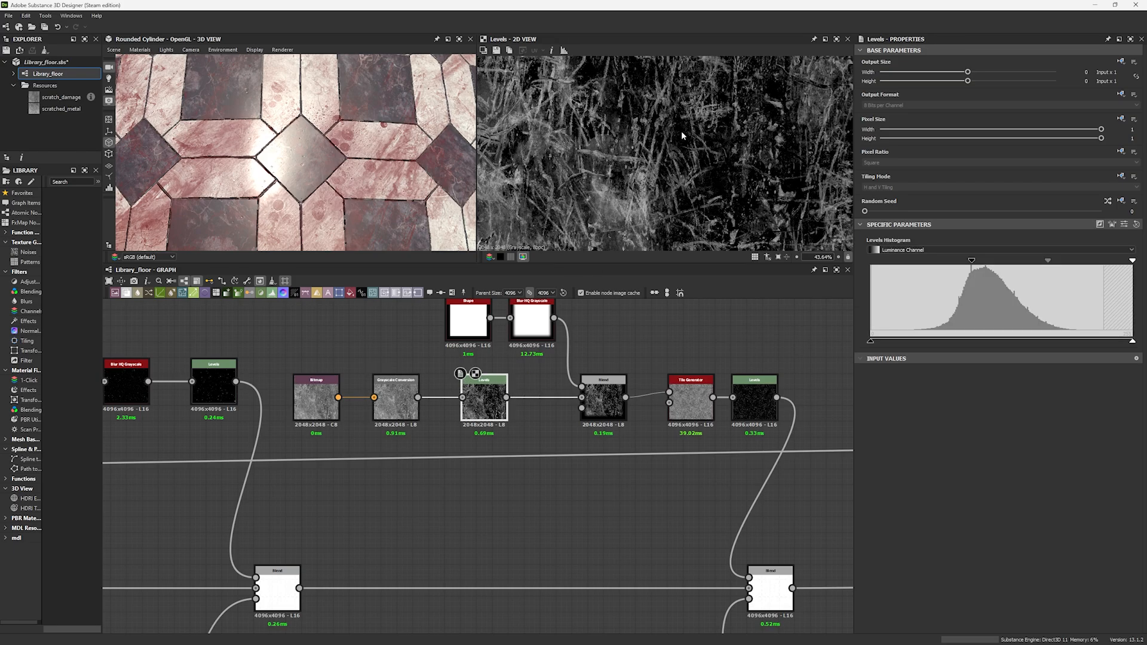
# Inspect the blurred Shape mask and the Multiply Blend that fades the scratches out at the borders.
pyautogui.moveTo(577, 428); pyautogui.dragTo(544, 456, button='middle')
pyautogui.click(503, 337)
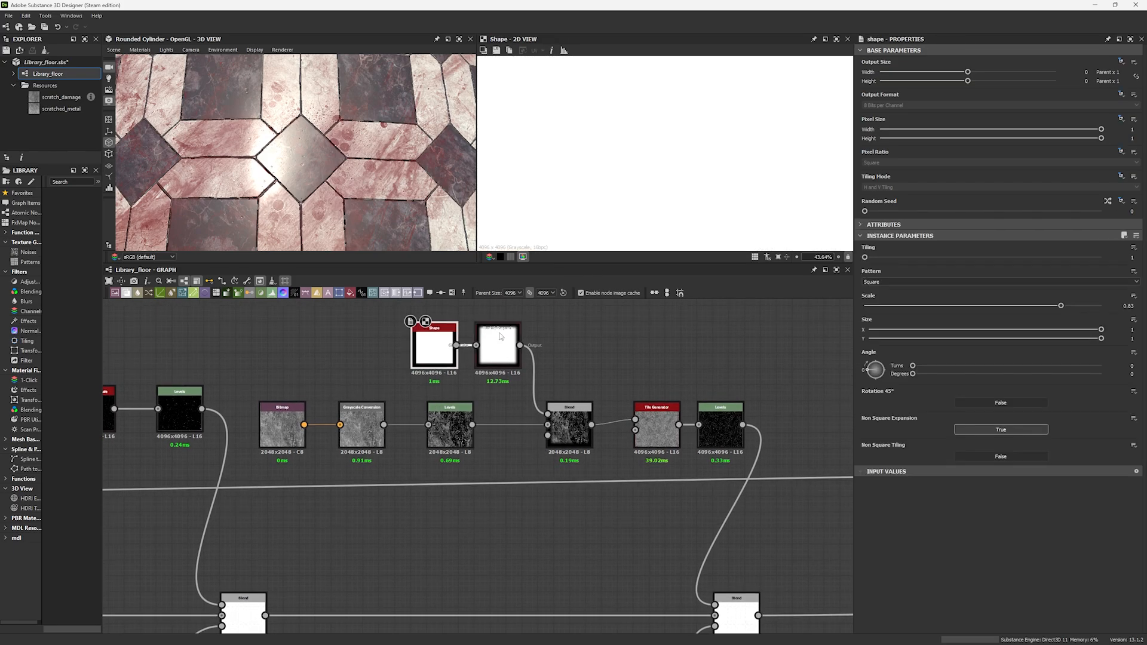
pyautogui.click(435, 347)
pyautogui.click(565, 422)
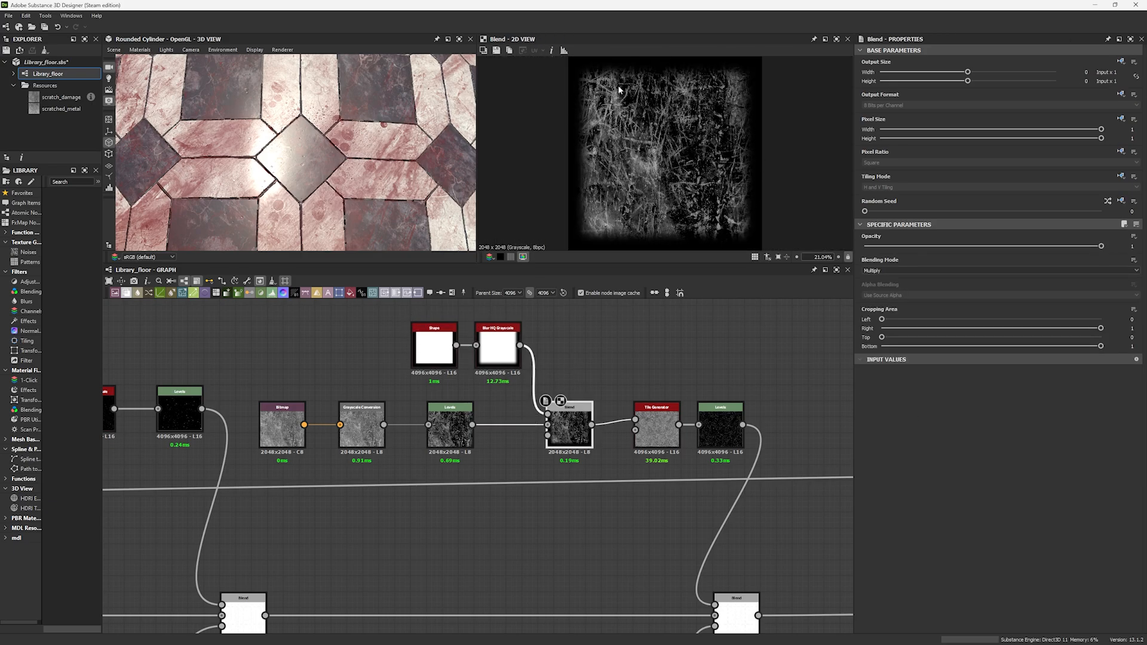
# Examine the Tile Generator's scratch pattern, and try feeding it the unmasked scratch Levels directly instead of the Blend.
pyautogui.click(659, 446)
pyautogui.scroll(1, 623, 174)
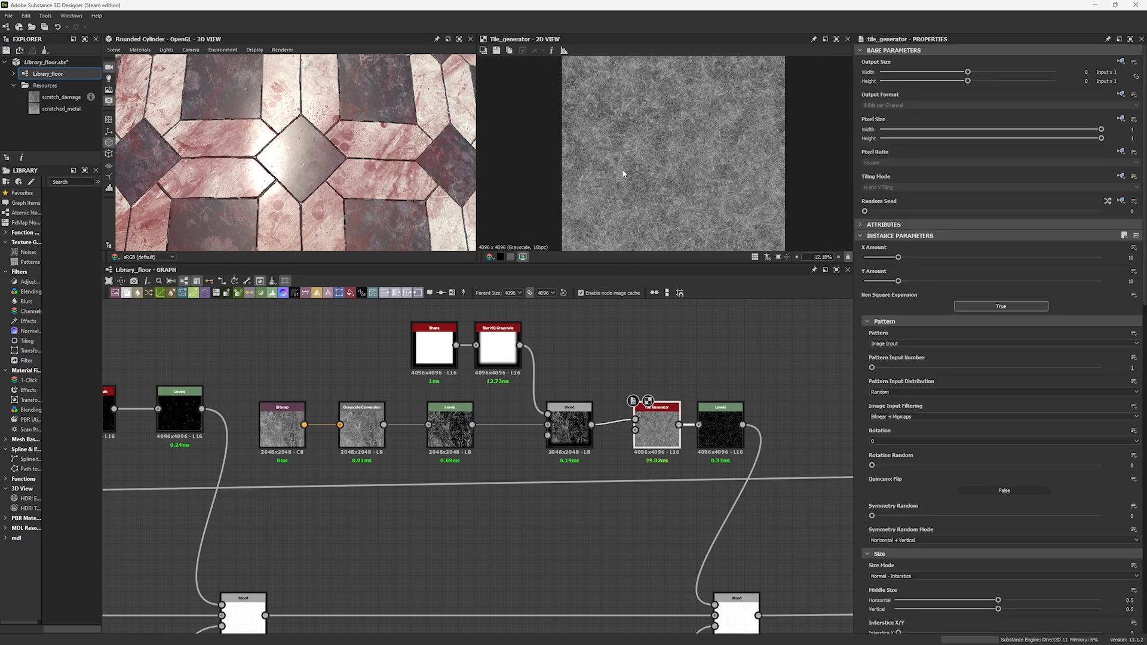
pyautogui.moveTo(635, 419); pyautogui.dragTo(471, 425)
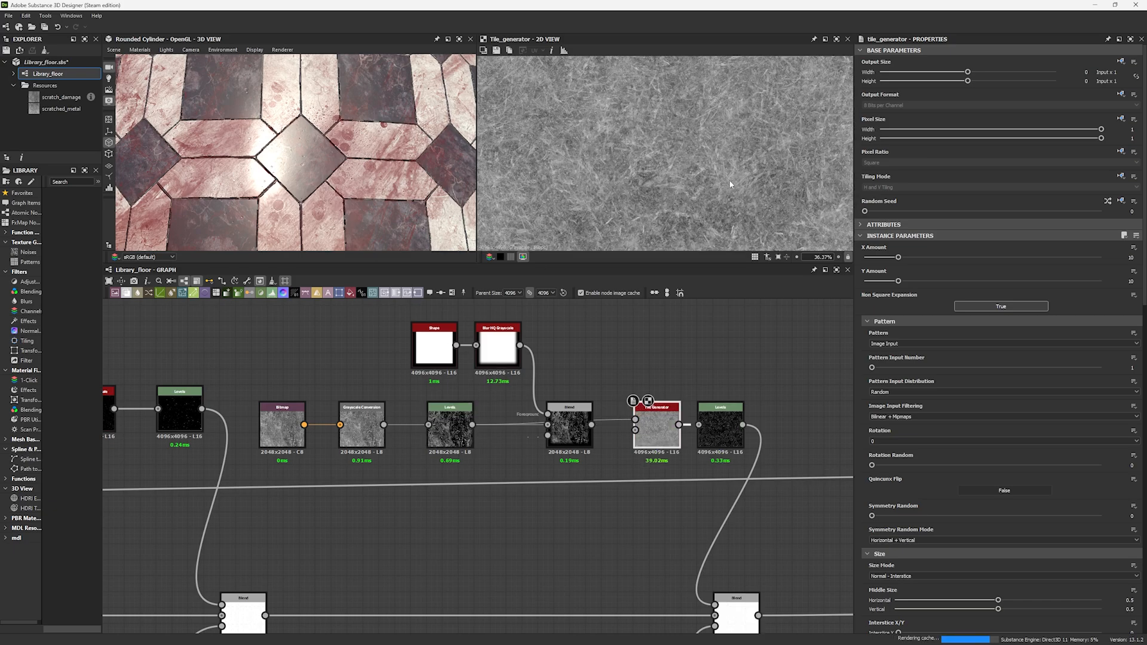
pyautogui.scroll(11, 680, 131)
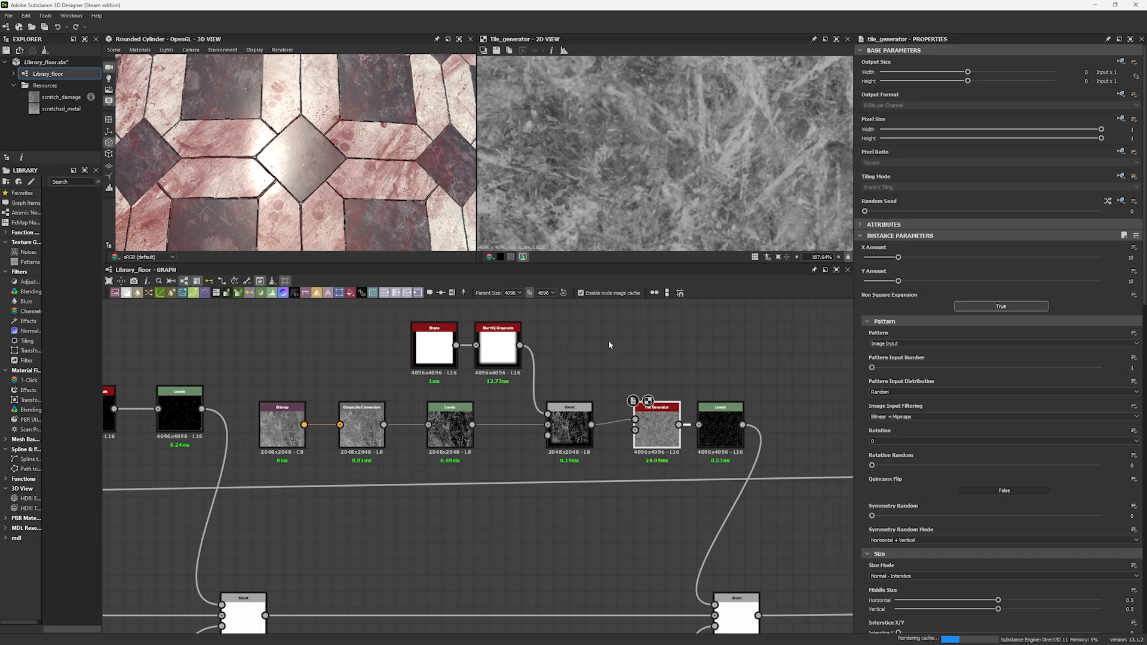
# Inspect the Levels after the Tile Generator, showing its settings as numeric values, and examine its output in 2D.
pyautogui.scroll(-8, 427, 157)
pyautogui.moveTo(340, 122); pyautogui.dragTo(338, 94)
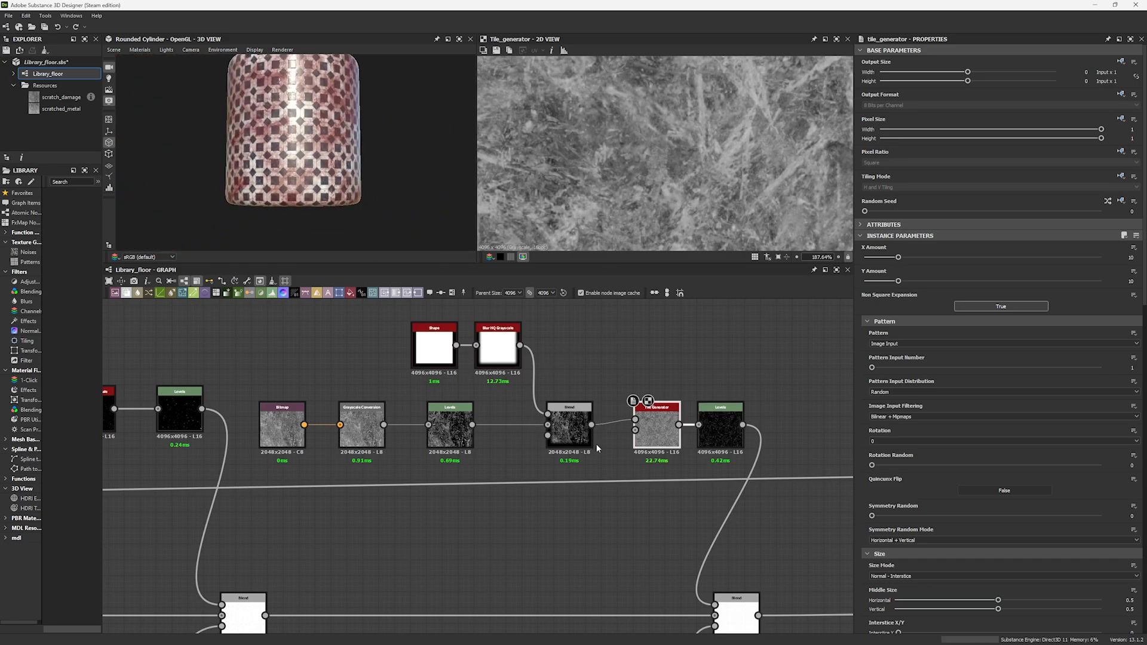
pyautogui.moveTo(607, 376); pyautogui.dragTo(593, 399, button='middle')
pyautogui.doubleClick(706, 451)
pyautogui.scroll(-12, 742, 187)
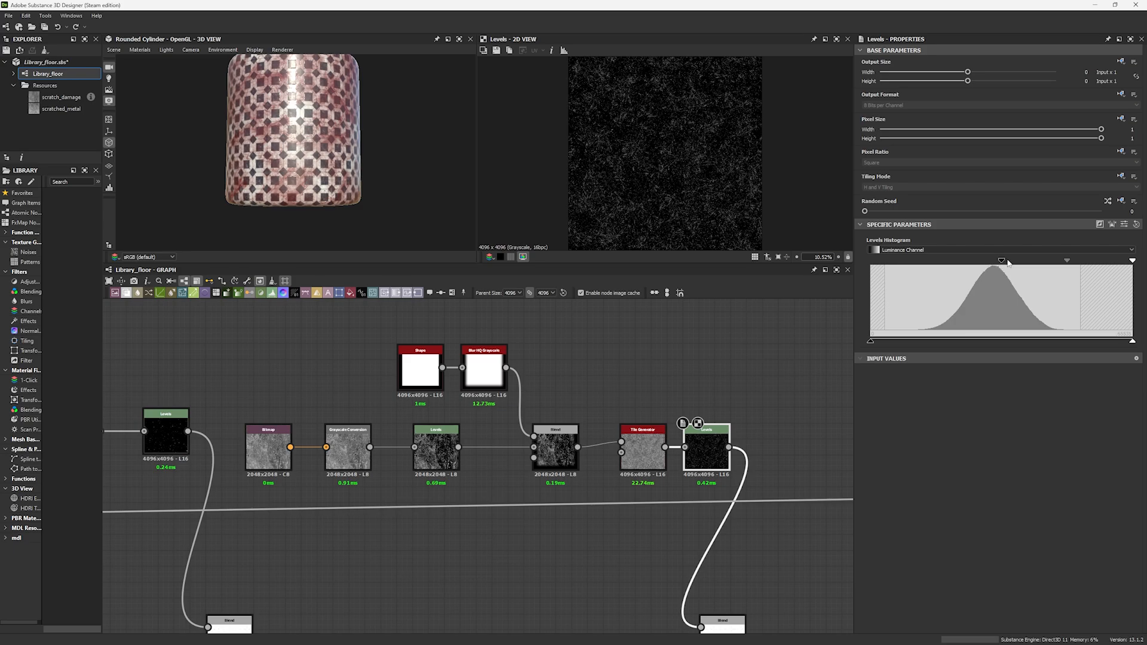
pyautogui.click(1124, 224)
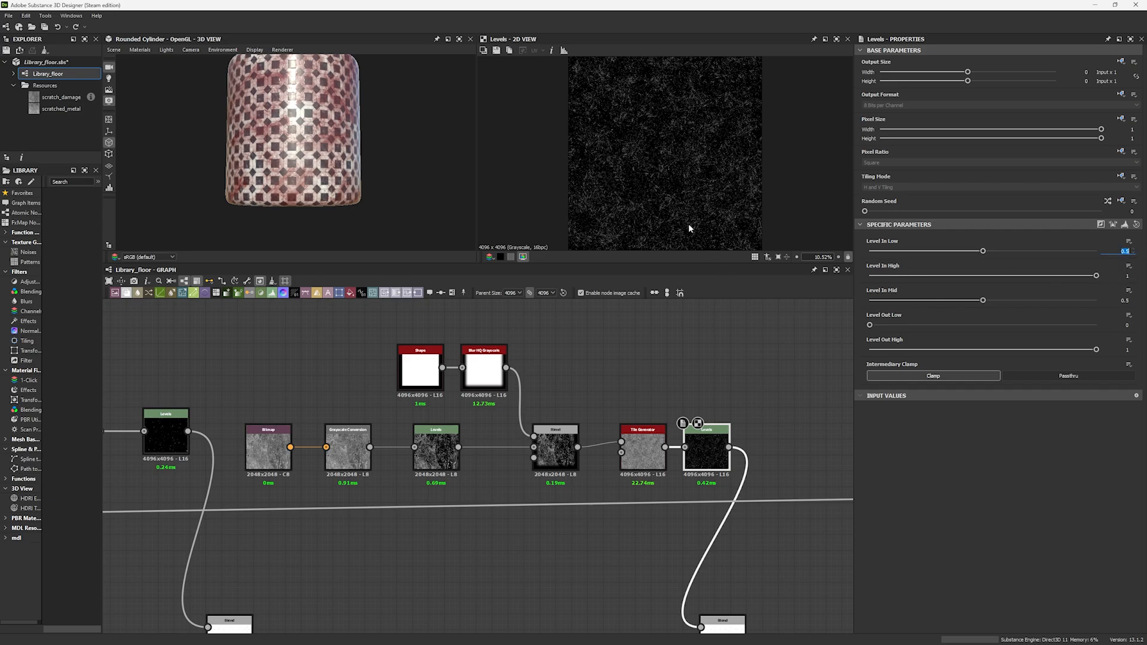
pyautogui.scroll(5, 690, 227)
# Inspect the Blend that subtracts the scratches from the height, and examine the tiles closely in 3D.
pyautogui.moveTo(638, 381); pyautogui.dragTo(535, 210, button='middle')
pyautogui.moveTo(622, 507); pyautogui.dragTo(653, 392, button='middle')
pyautogui.doubleClick(651, 360)
pyautogui.scroll(5, 640, 172)
pyautogui.scroll(3, 640, 172)
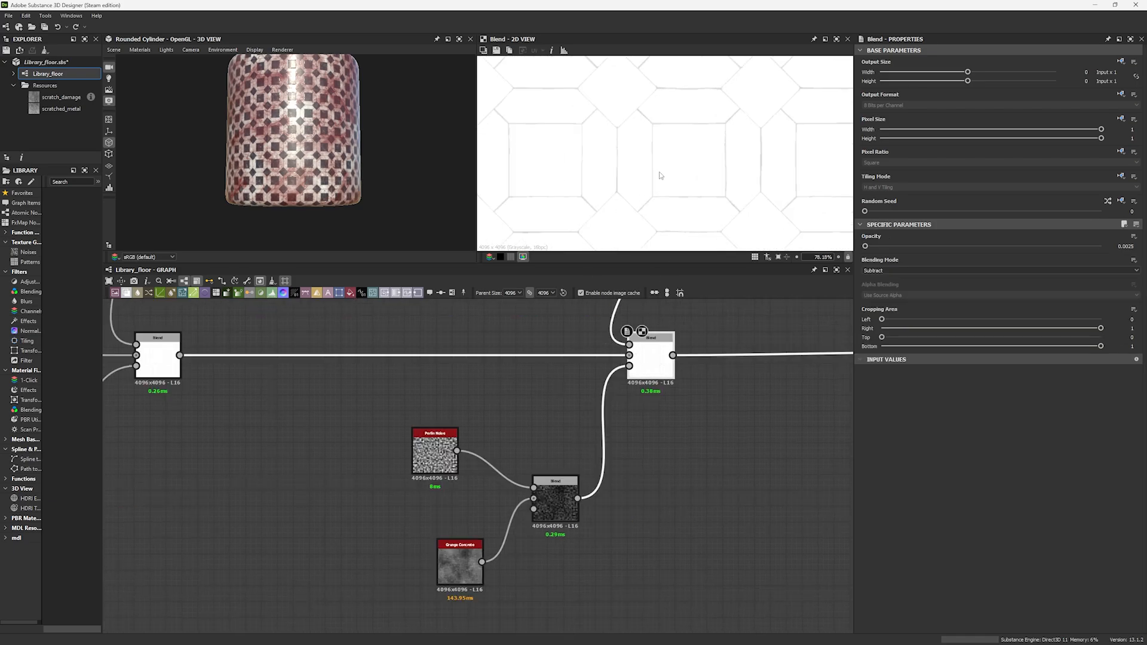
pyautogui.scroll(5, 315, 171)
pyautogui.moveTo(316, 173); pyautogui.dragTo(307, 168)
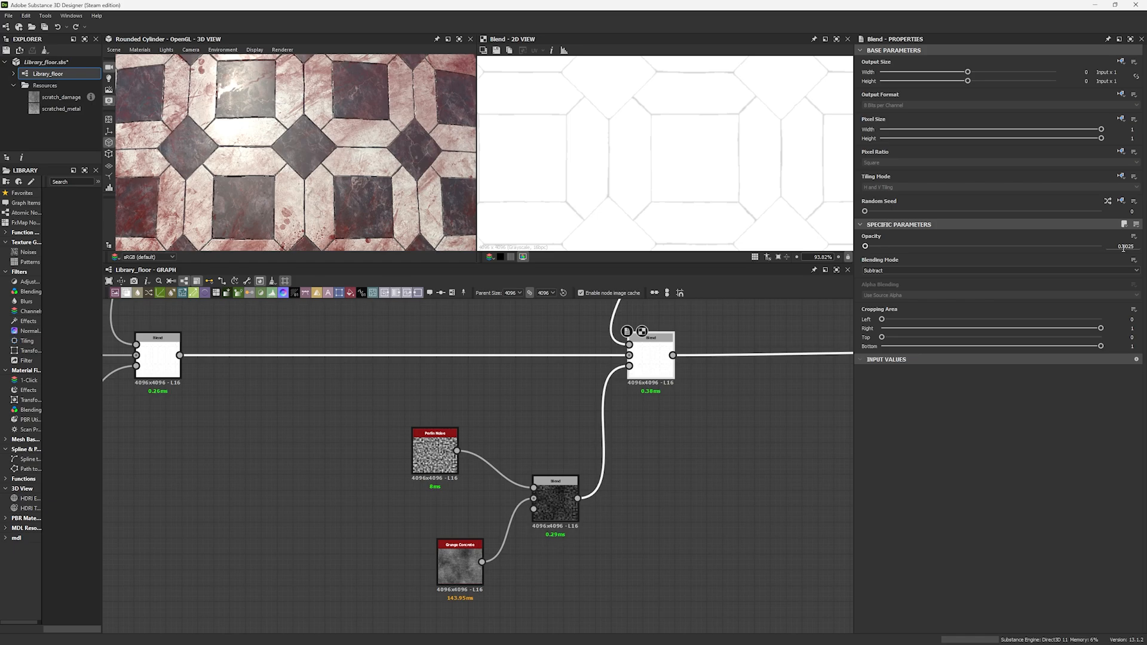
# Try an opacity of 0.1 on the scratch Subtract Blend, check the tiles in 3D, and undo it.
pyautogui.write('0.1')
pyautogui.press('Return')
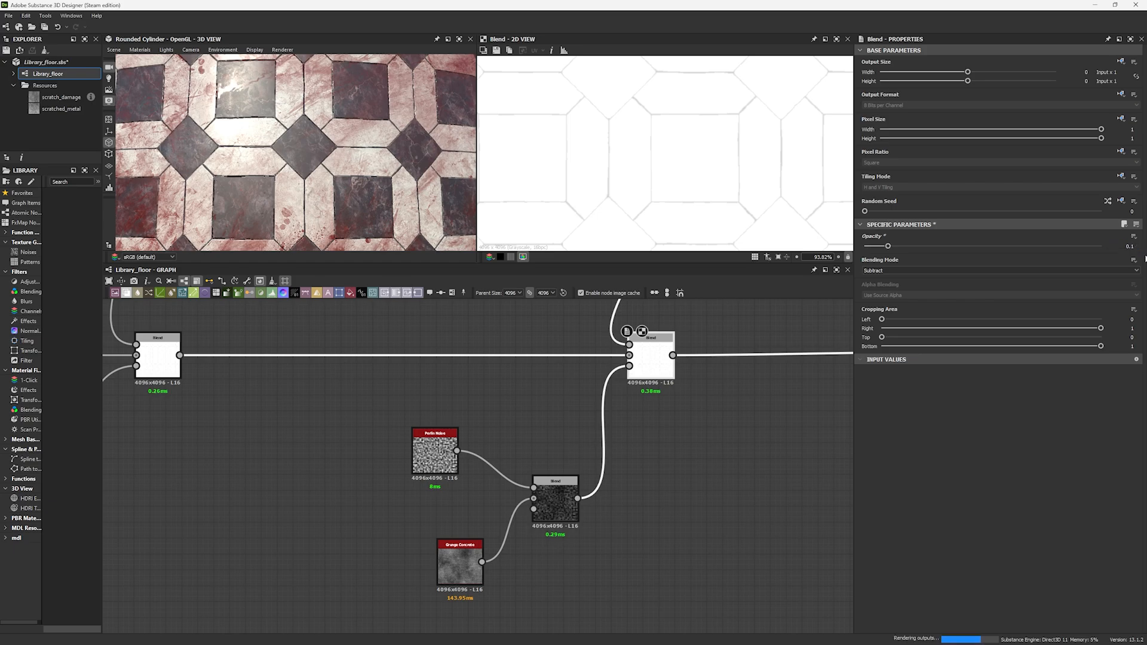
pyautogui.moveTo(343, 164); pyautogui.dragTo(352, 155)
pyautogui.moveTo(352, 153); pyautogui.dragTo(371, 221, button='right')
pyautogui.hotkey('ctrl', 'z')
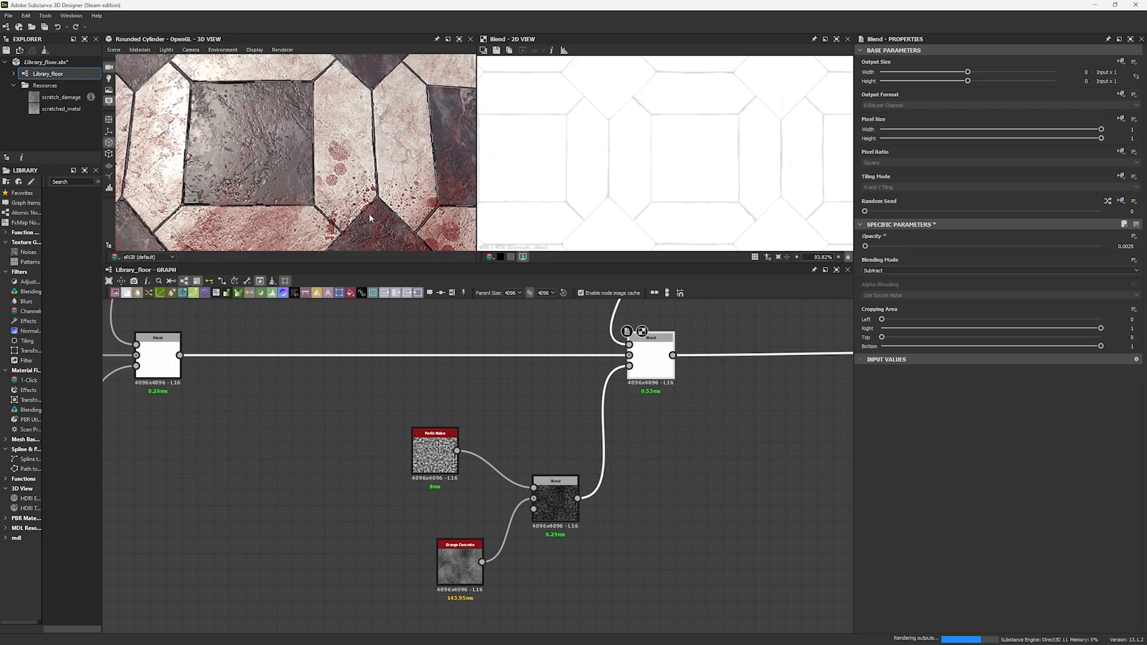
# Set the scratch Subtract Blend's opacity to 0.005, and check the scratches on the tiles in 3D.
pyautogui.moveTo(281, 160); pyautogui.dragTo(331, 200, button='right')
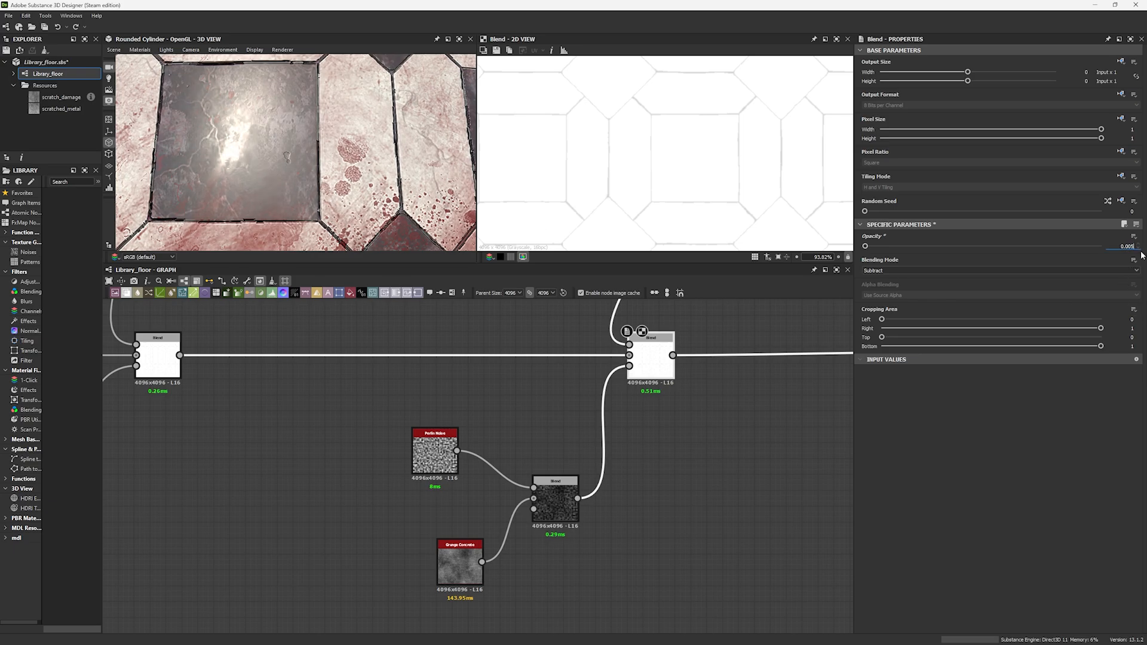
pyautogui.press('Return')
pyautogui.moveTo(293, 173); pyautogui.dragTo(285, 136, button='right')
pyautogui.moveTo(284, 127); pyautogui.dragTo(263, 121)
pyautogui.moveTo(263, 122); pyautogui.dragTo(275, 218, button='right')
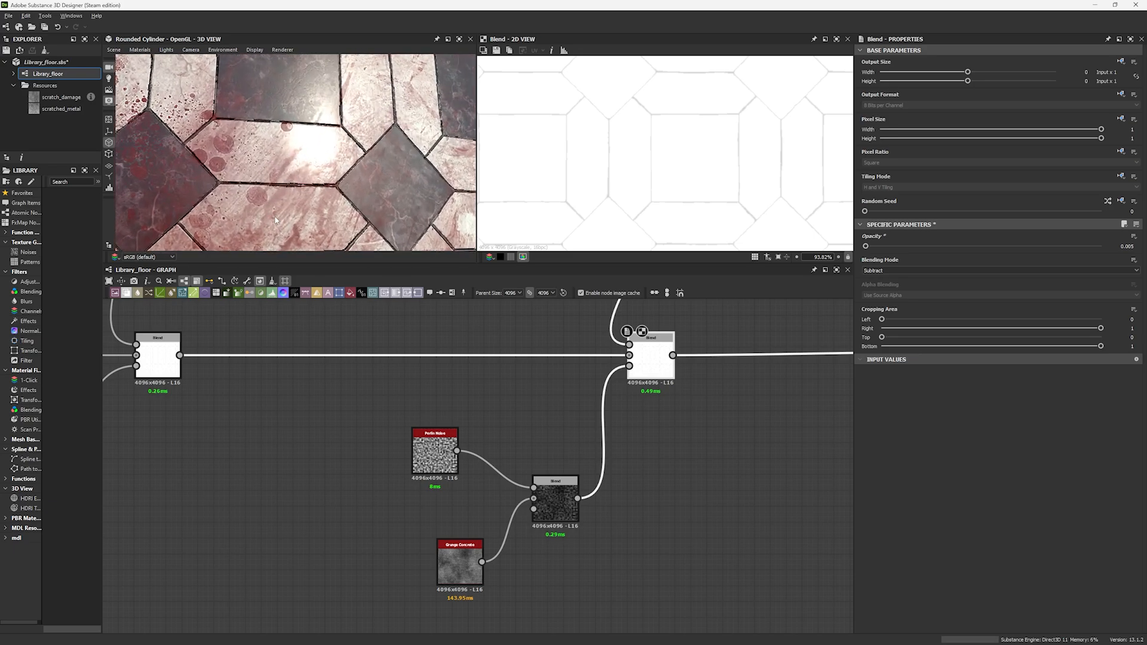
# Check the tiled cylinder from close up and from a distance in 3D, and save the Library_floor package.
pyautogui.moveTo(276, 220); pyautogui.dragTo(269, 234)
pyautogui.keyDown('ctrl'); pyautogui.keyDown('shift'); pyautogui.moveTo(311, 230); pyautogui.dragTo(291, 226, button='right'); pyautogui.keyUp('shift'); pyautogui.keyUp('ctrl')
pyautogui.moveTo(291, 226); pyautogui.dragTo(334, 147, button='right')
pyautogui.moveTo(334, 147); pyautogui.dragTo(346, 190)
pyautogui.click(513, 350)
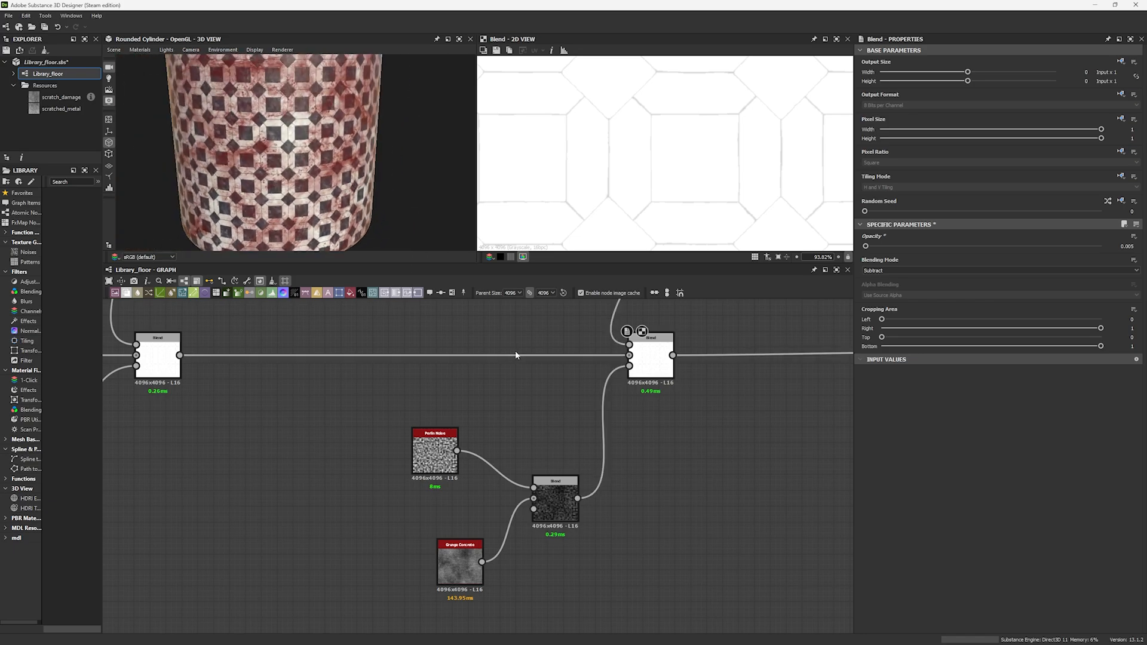
pyautogui.hotkey('ctrl', 's')
# Examine how light catches the scratched tiles in 3D from several distances, angles and lighting directions.
pyautogui.moveTo(377, 225); pyautogui.dragTo(326, 127, button='right')
pyautogui.moveTo(324, 89); pyautogui.dragTo(329, 225, button='right')
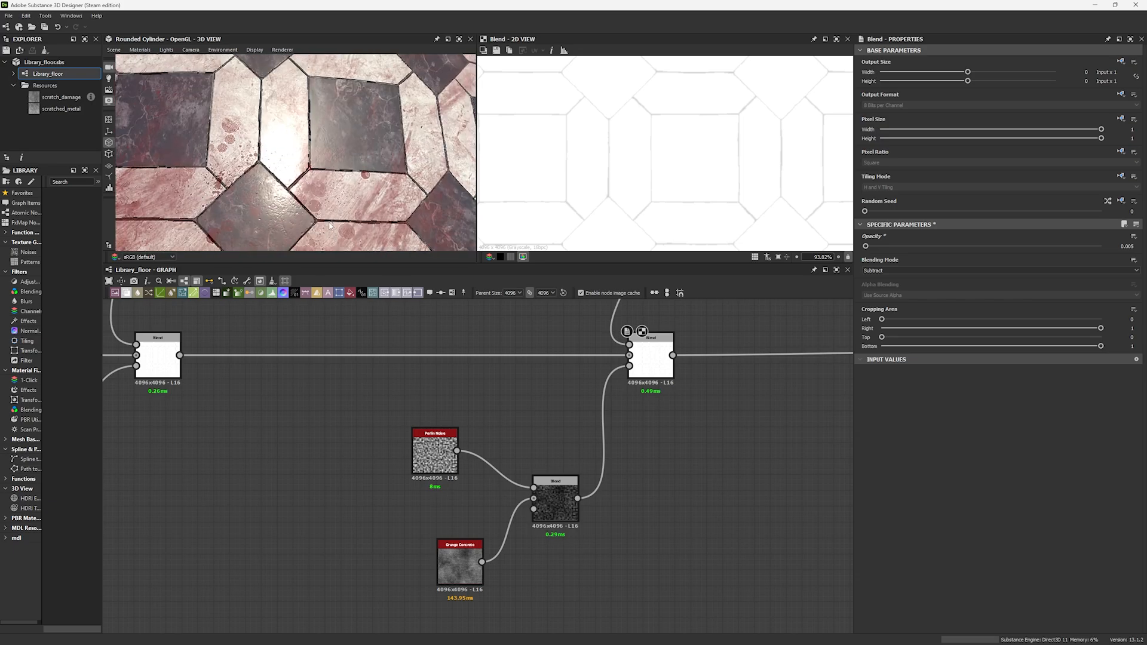
pyautogui.moveTo(328, 222); pyautogui.dragTo(335, 202, button='middle')
pyautogui.keyDown('ctrl'); pyautogui.keyDown('shift'); pyautogui.moveTo(335, 202); pyautogui.dragTo(307, 144, button='right'); pyautogui.keyUp('shift'); pyautogui.keyUp('ctrl')
pyautogui.moveTo(308, 144); pyautogui.dragTo(311, 157)
pyautogui.moveTo(311, 150); pyautogui.dragTo(264, 124, button='right')
pyautogui.keyDown('alt'); pyautogui.moveTo(308, 189); pyautogui.dragTo(281, 119, button='right'); pyautogui.keyUp('alt')
pyautogui.keyDown('alt'); pyautogui.moveTo(320, 146); pyautogui.dragTo(313, 173); pyautogui.keyUp('alt')
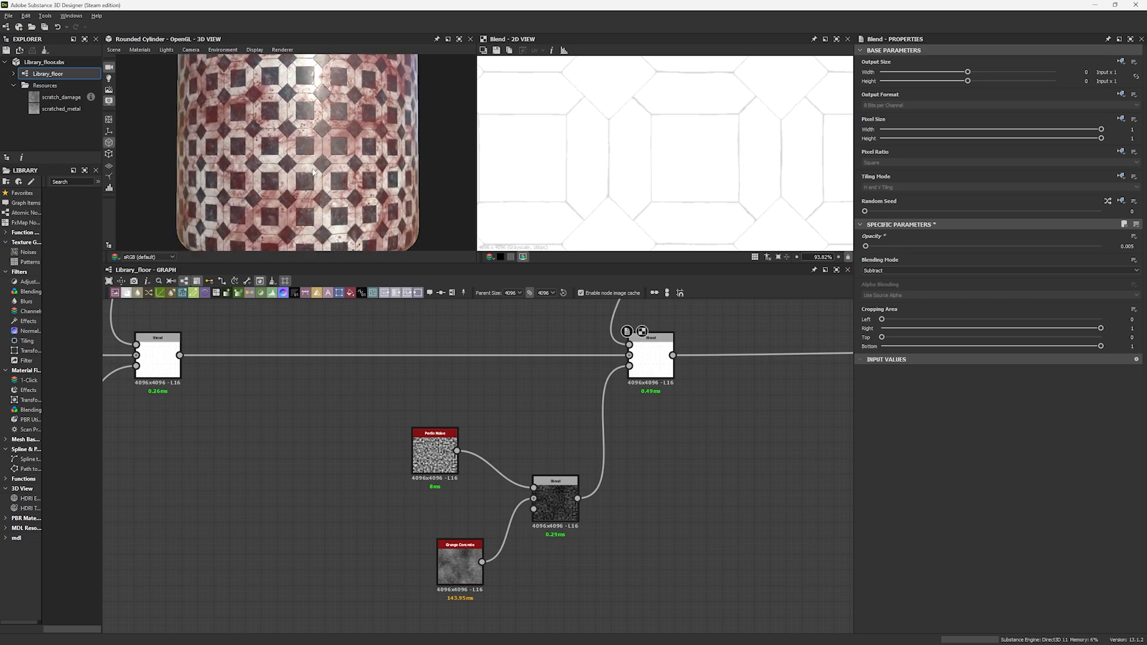
pyautogui.keyDown('alt'); pyautogui.moveTo(316, 144); pyautogui.dragTo(332, 234, button='right'); pyautogui.keyUp('alt')
pyautogui.keyDown('alt'); pyautogui.moveTo(306, 164); pyautogui.dragTo(314, 213, button='right'); pyautogui.keyUp('alt')
pyautogui.keyDown('alt'); pyautogui.moveTo(315, 212); pyautogui.dragTo(307, 212); pyautogui.keyUp('alt')
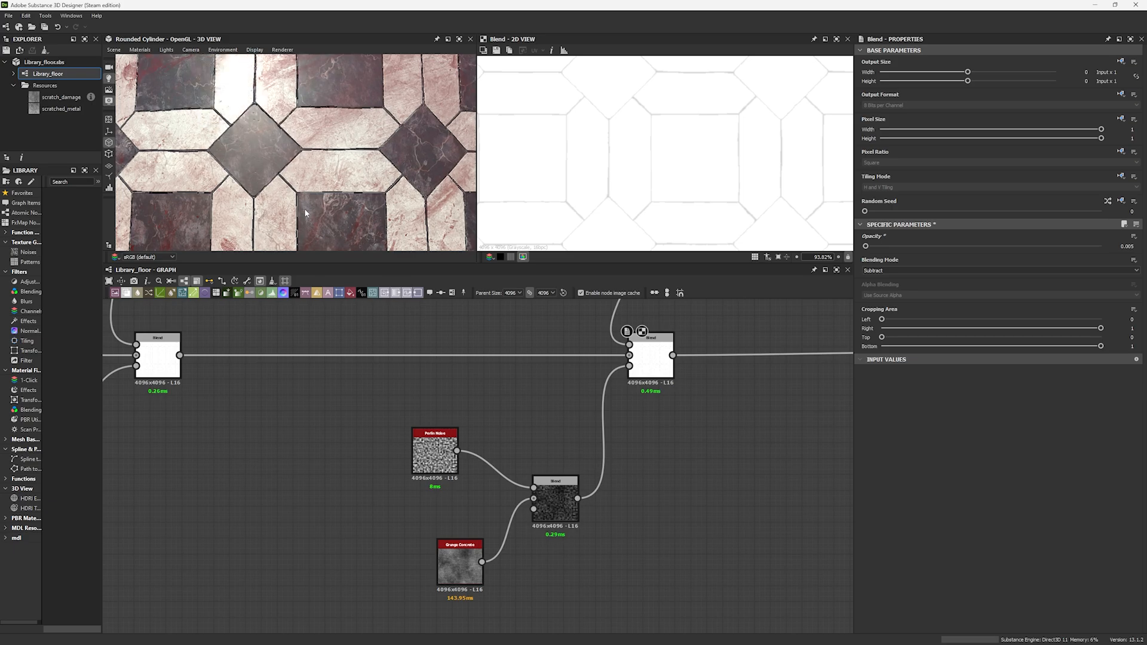
pyautogui.keyDown('alt'); pyautogui.moveTo(272, 147); pyautogui.dragTo(283, 221, button='right'); pyautogui.keyUp('alt')
pyautogui.keyDown('alt'); pyautogui.moveTo(283, 221); pyautogui.dragTo(286, 204); pyautogui.keyUp('alt')
pyautogui.keyDown('alt'); pyautogui.moveTo(285, 204); pyautogui.dragTo(290, 160, button='right'); pyautogui.keyUp('alt')
# Move Grunge Concrete beneath Perlin Noise, and inspect how both are multiplied to mask the scratch Subtract Blend's opacity.
pyautogui.click(456, 568)
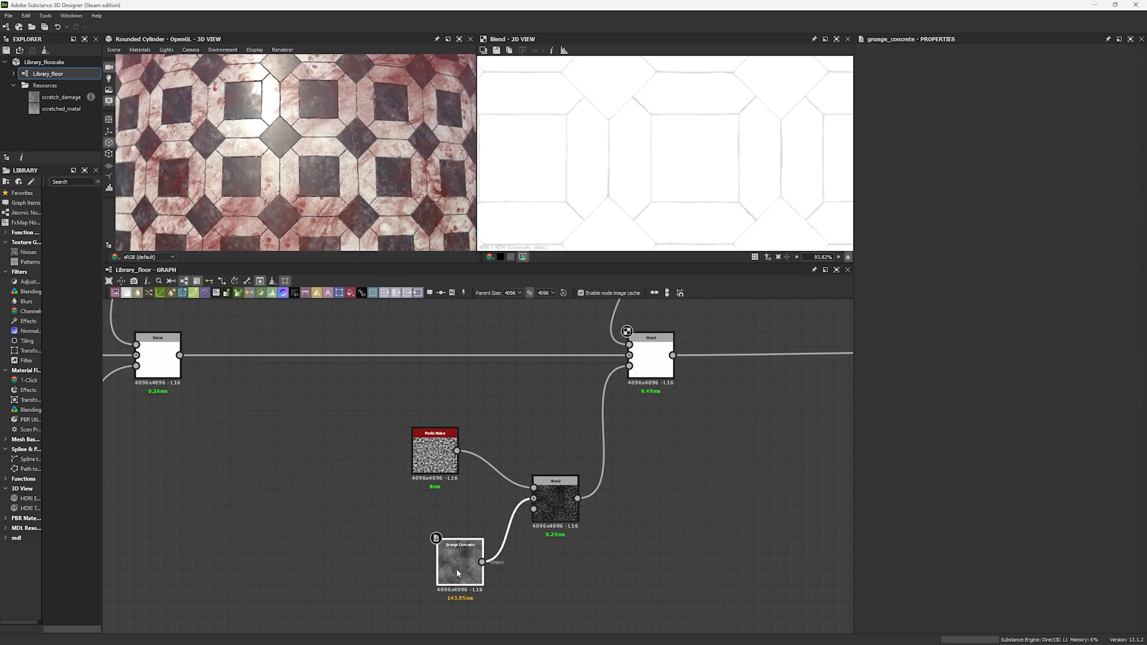
pyautogui.moveTo(456, 569); pyautogui.dragTo(424, 562)
pyautogui.doubleClick(435, 453)
pyautogui.scroll(-5, 582, 170)
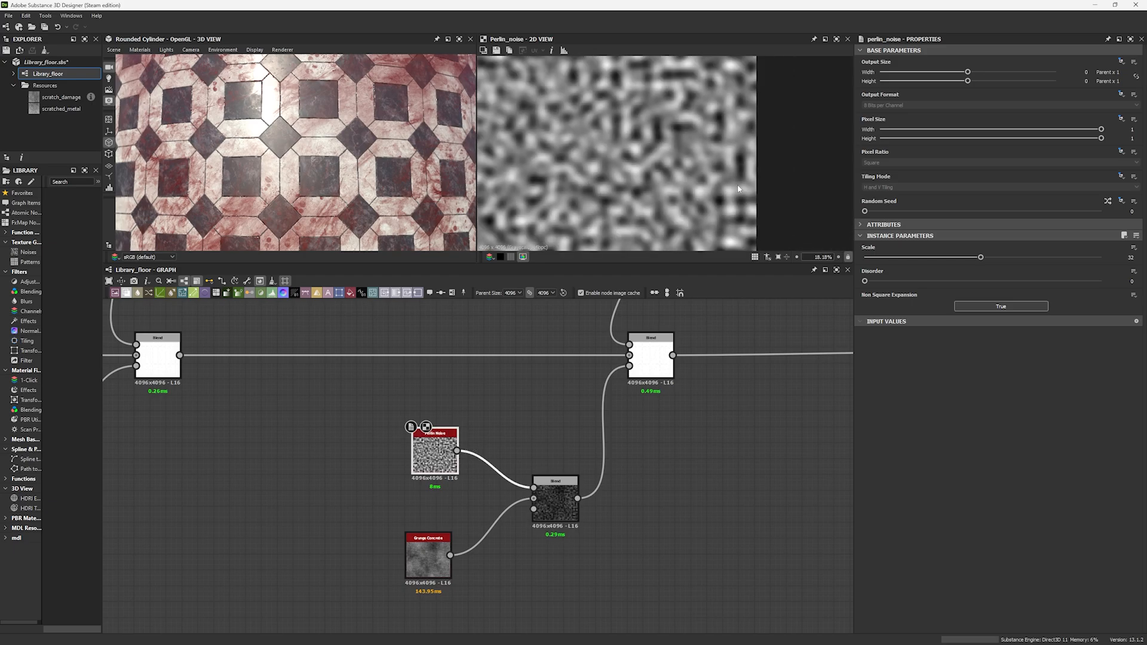
pyautogui.doubleClick(552, 487)
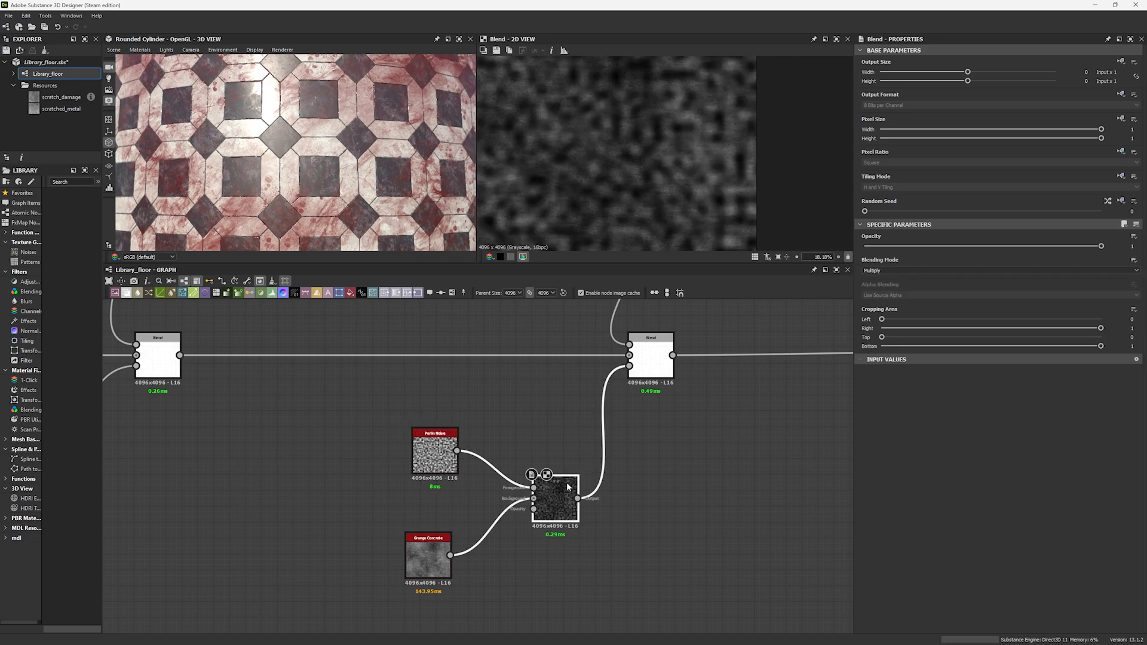
pyautogui.doubleClick(428, 559)
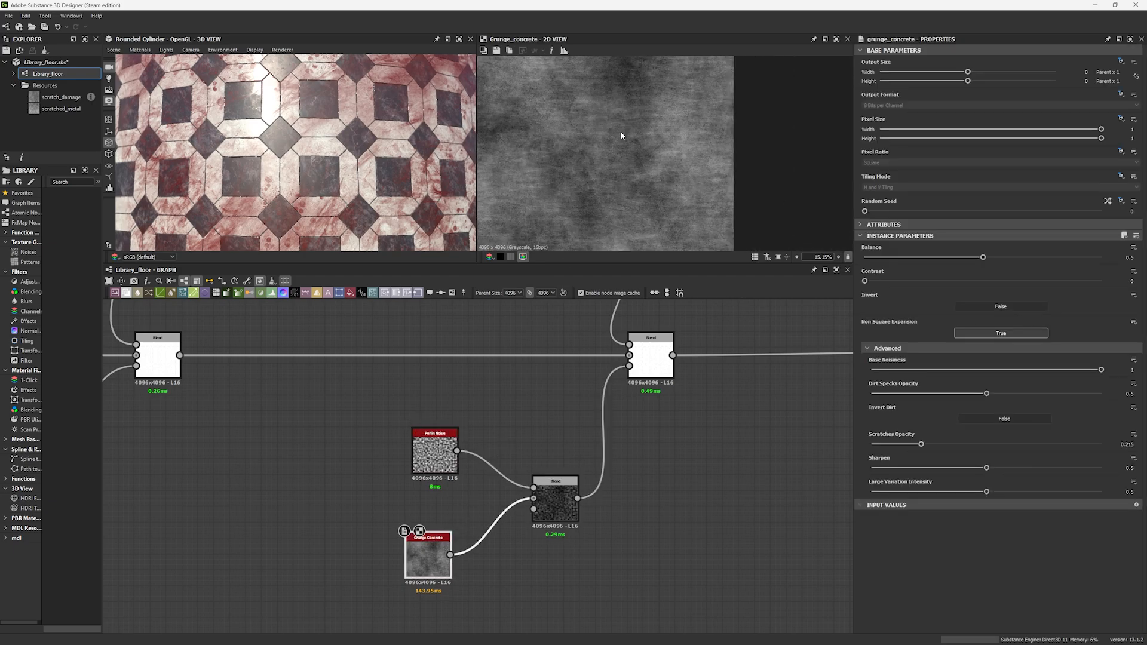
pyautogui.scroll(-5, 620, 131)
pyautogui.doubleClick(652, 358)
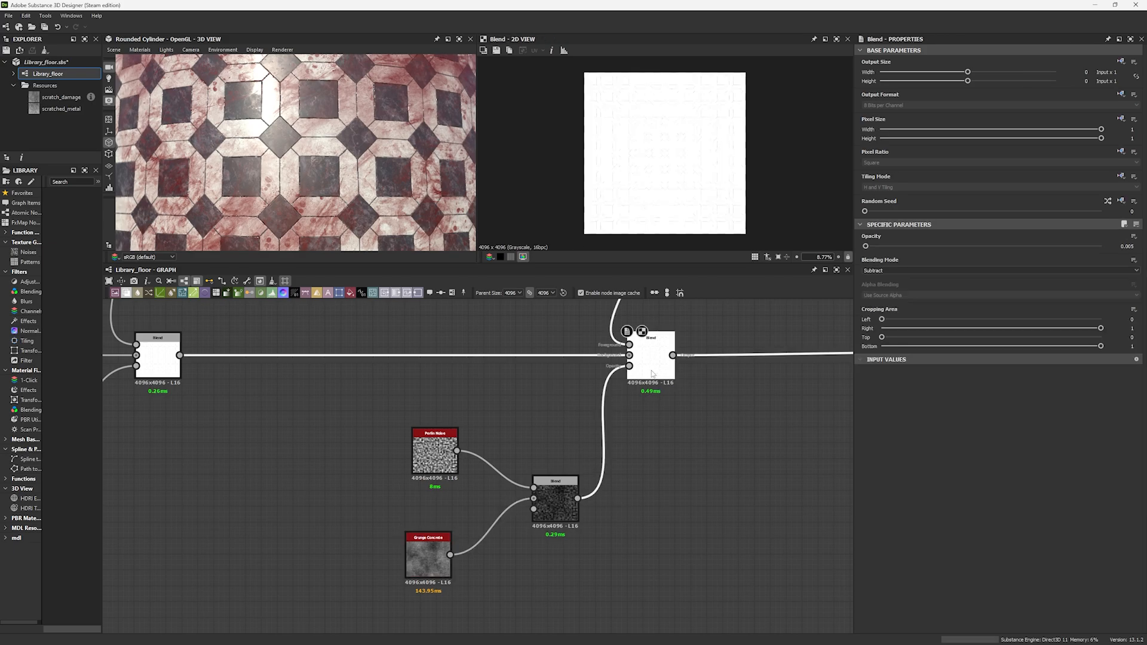
pyautogui.scroll(5, 245, 143)
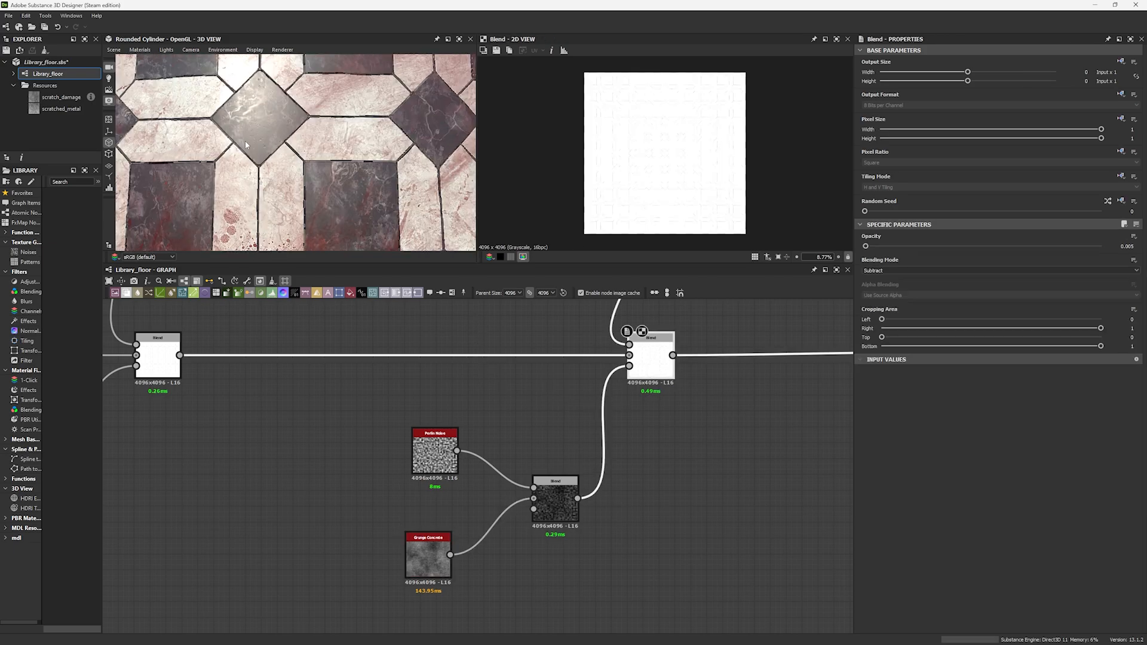
# Inspect the Threshold node that starts the next branch, and examine the slope-blurred tile pattern feeding it.
pyautogui.moveTo(501, 383); pyautogui.dragTo(357, 420, button='middle')
pyautogui.scroll(-5, 358, 420)
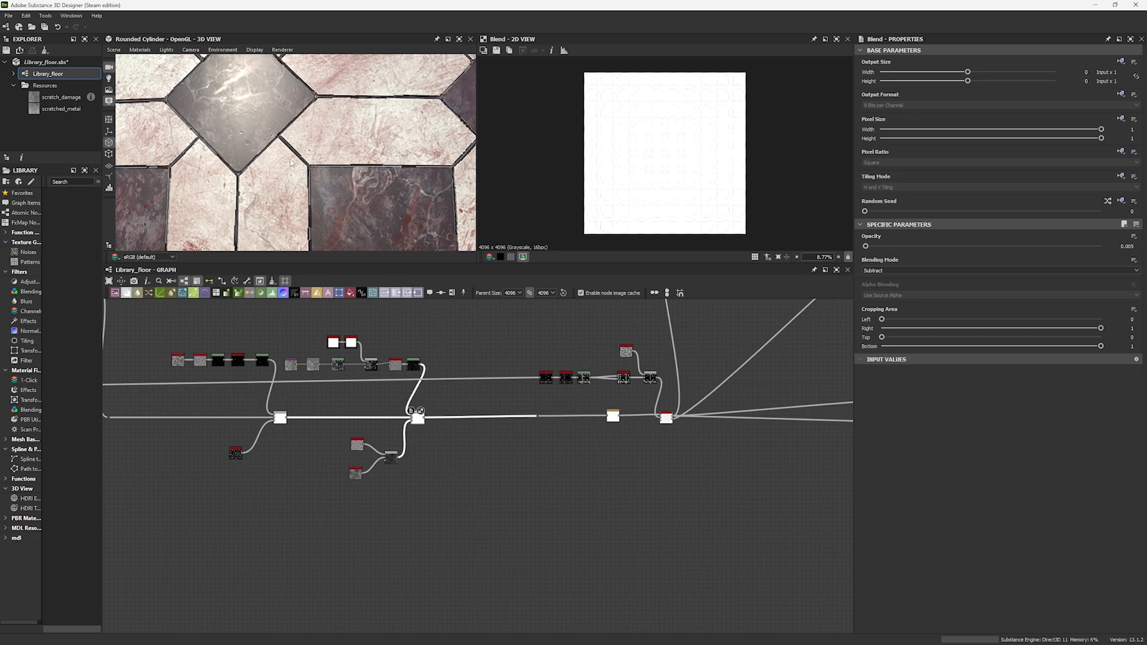
pyautogui.moveTo(550, 431); pyautogui.dragTo(506, 439, button='middle')
pyautogui.scroll(5, 509, 391)
pyautogui.doubleClick(450, 360)
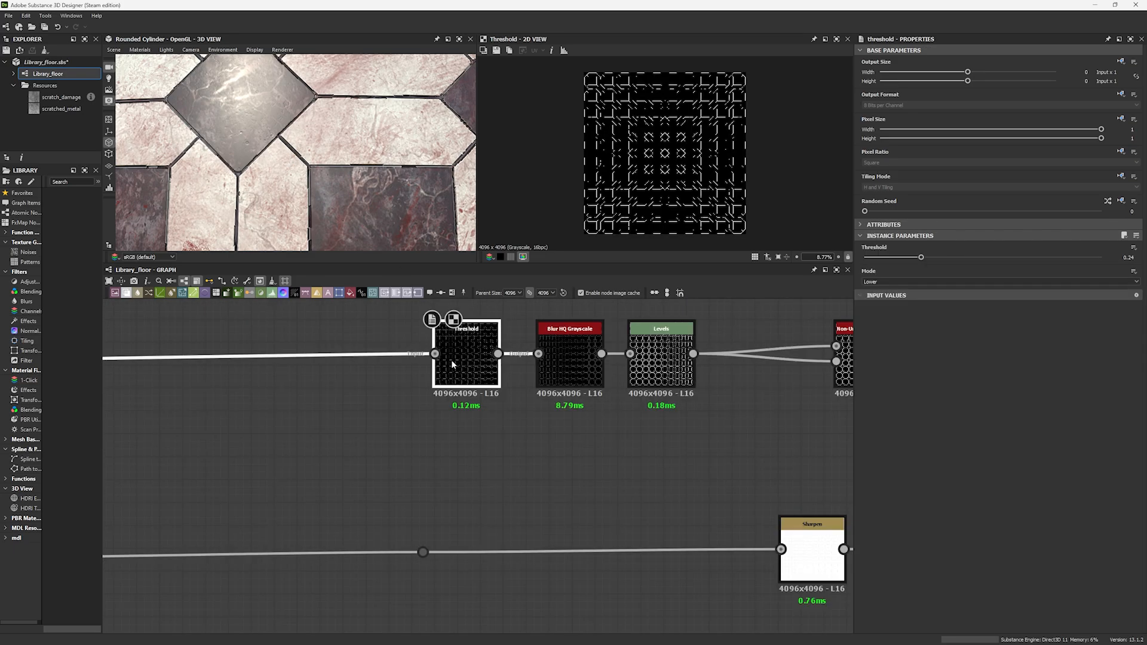
pyautogui.doubleClick(435, 356)
pyautogui.scroll(10, 735, 138)
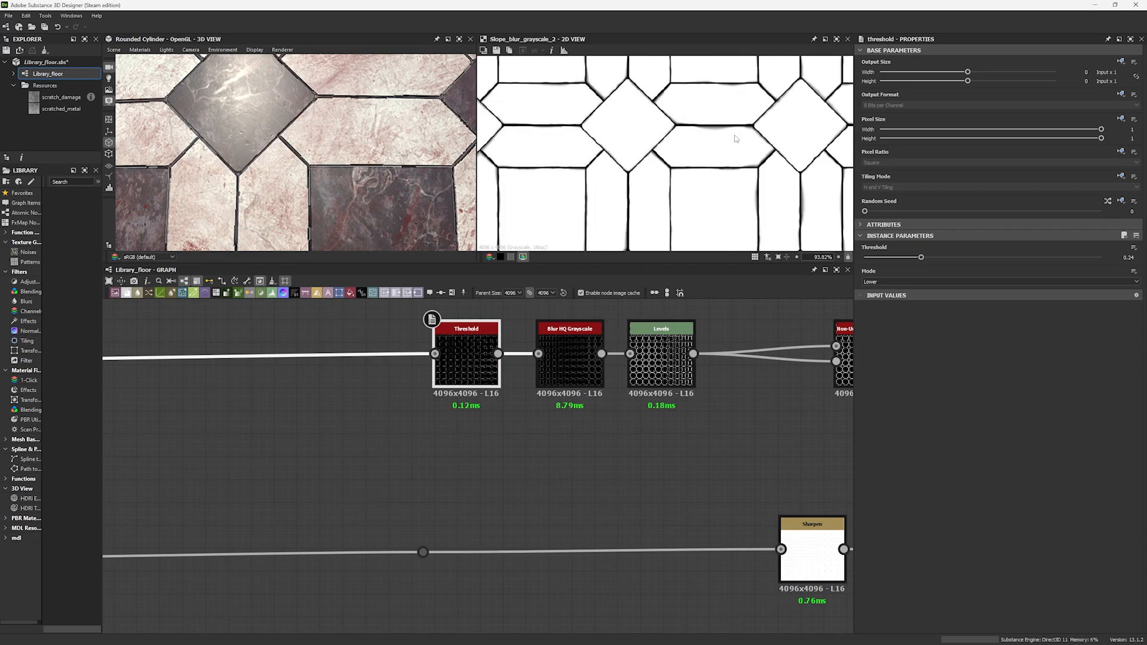
# Inspect the Blur HQ Grayscale, Levels and Non-Uniform Blur Grayscale nodes that turn the threshold result into soft grout lines.
pyautogui.moveTo(635, 415); pyautogui.dragTo(458, 421, button='middle')
pyautogui.doubleClick(403, 373)
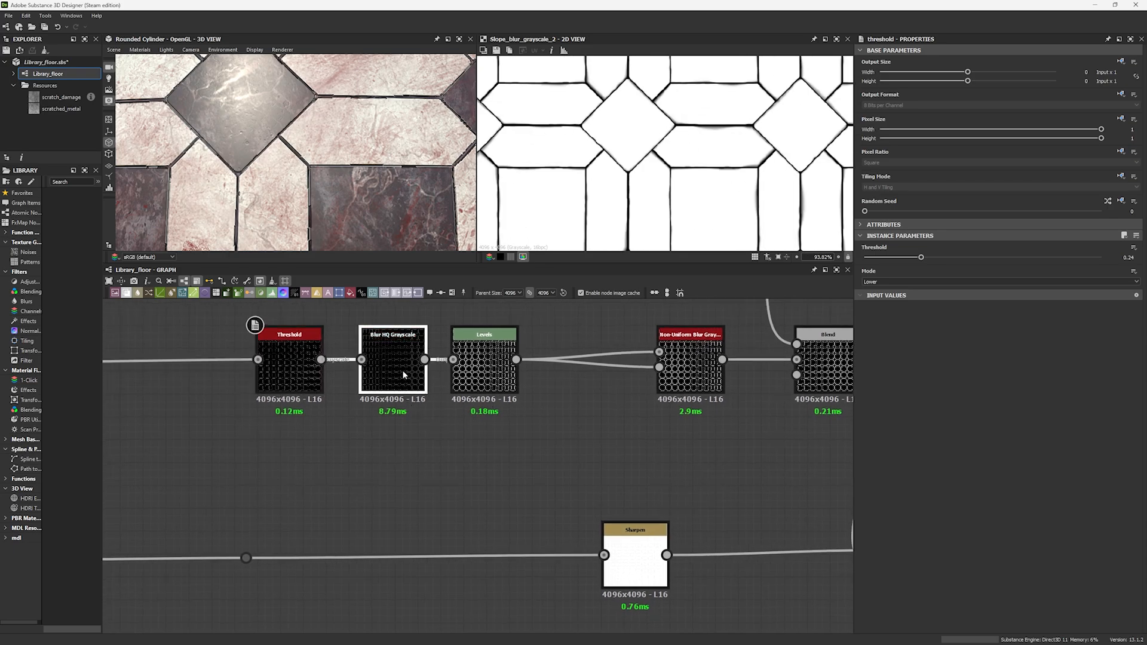
pyautogui.doubleClick(483, 372)
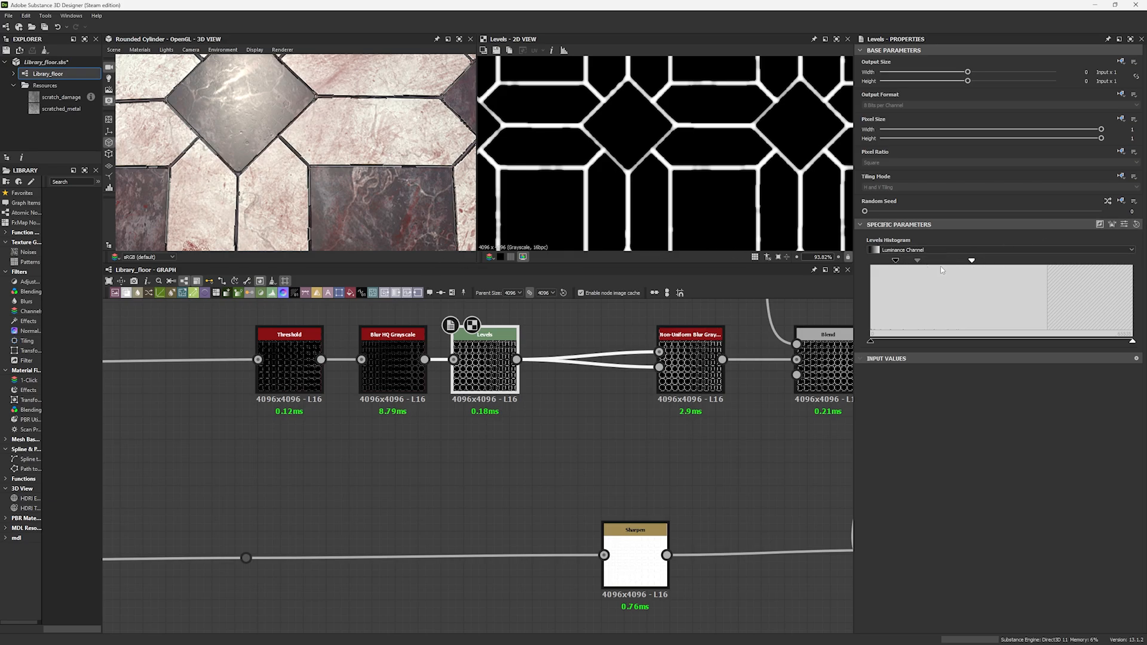
pyautogui.doubleClick(693, 372)
pyautogui.moveTo(728, 438); pyautogui.dragTo(582, 459, button='middle')
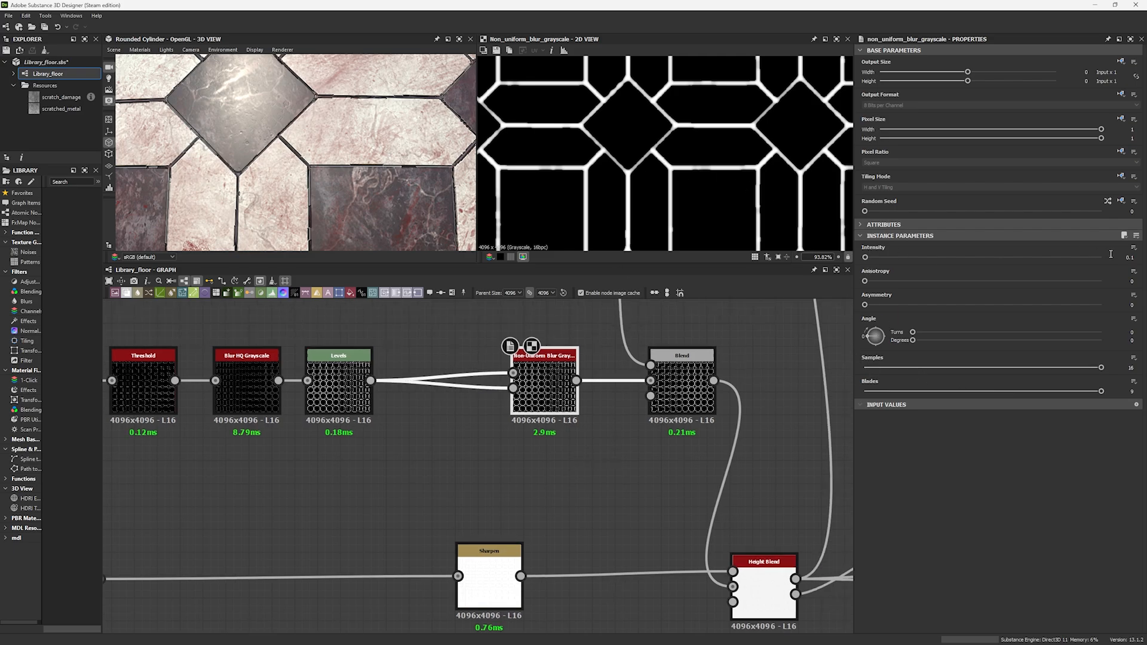
# Inspect the Multiply Blend after the Non-Uniform Blur and the Perlin Noise feeding its foreground.
pyautogui.doubleClick(679, 383)
pyautogui.scroll(-2, 669, 418)
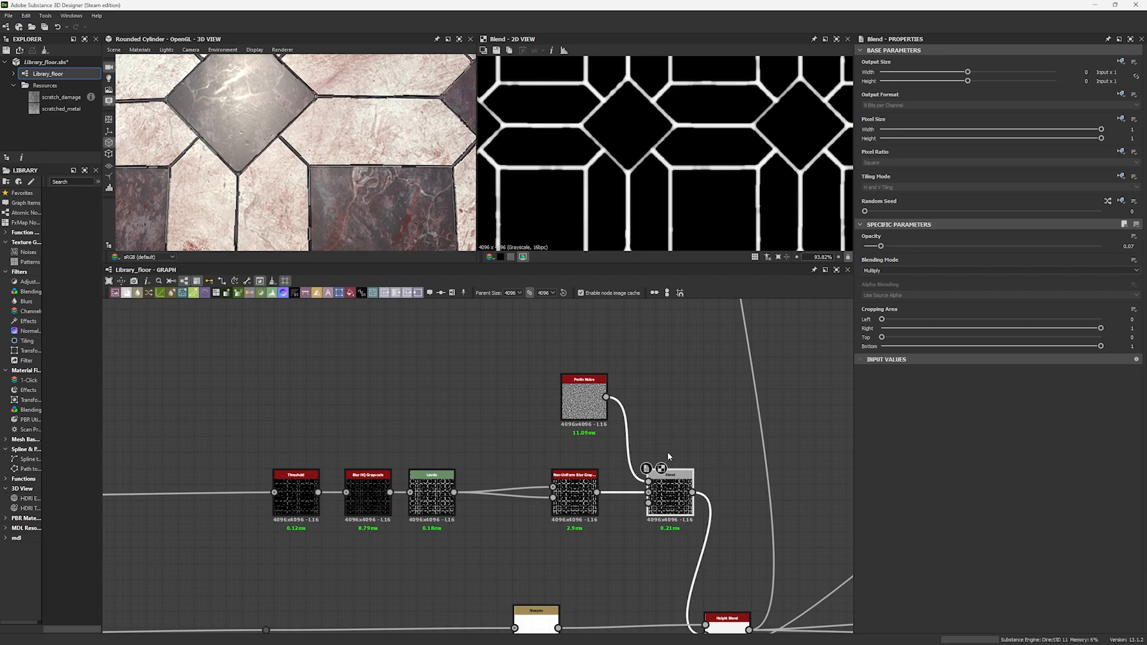
pyautogui.moveTo(668, 451); pyautogui.dragTo(583, 481, button='middle')
pyautogui.scroll(1, 513, 395)
pyautogui.doubleClick(501, 377)
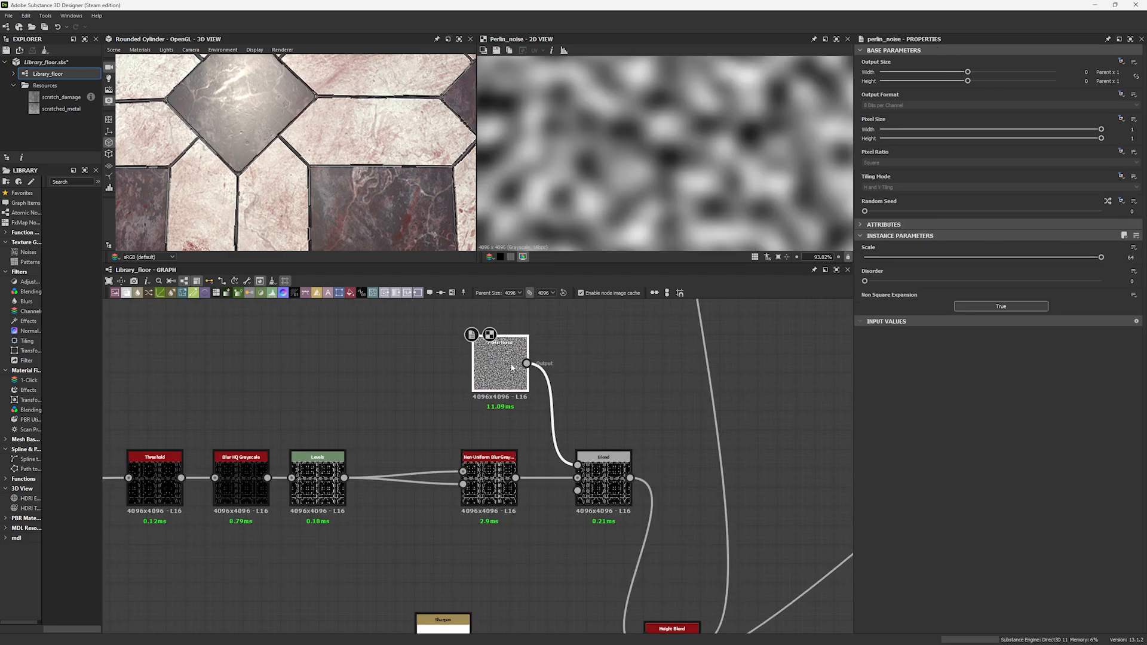
# Examine the Height Blend output closely and compare it with its Sharpen and blurred grout Blend inputs.
pyautogui.scroll(-2, 601, 417)
pyautogui.moveTo(601, 417); pyautogui.dragTo(517, 415, button='middle')
pyautogui.doubleClick(526, 502)
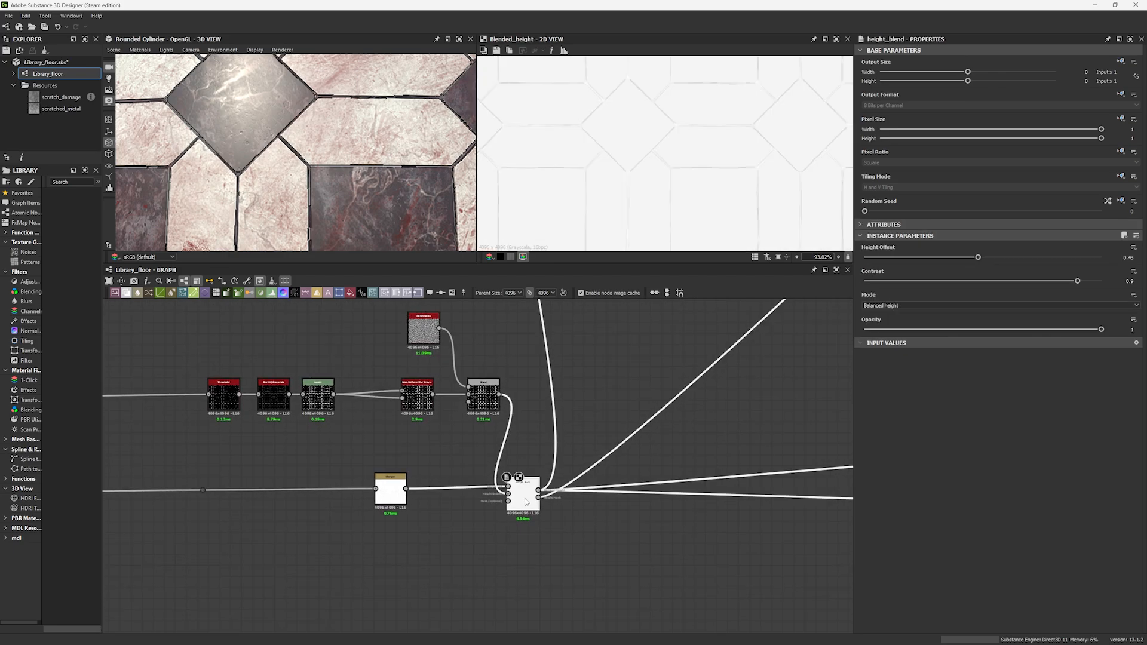
pyautogui.scroll(3, 550, 174)
pyautogui.scroll(1, 502, 497)
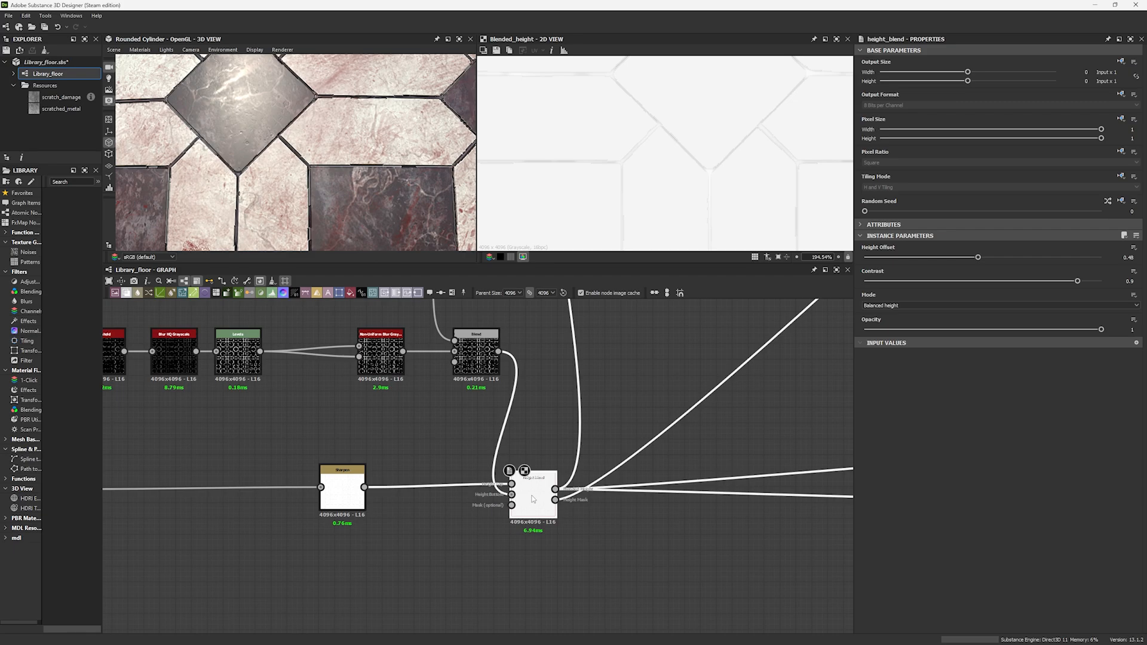
pyautogui.doubleClick(341, 496)
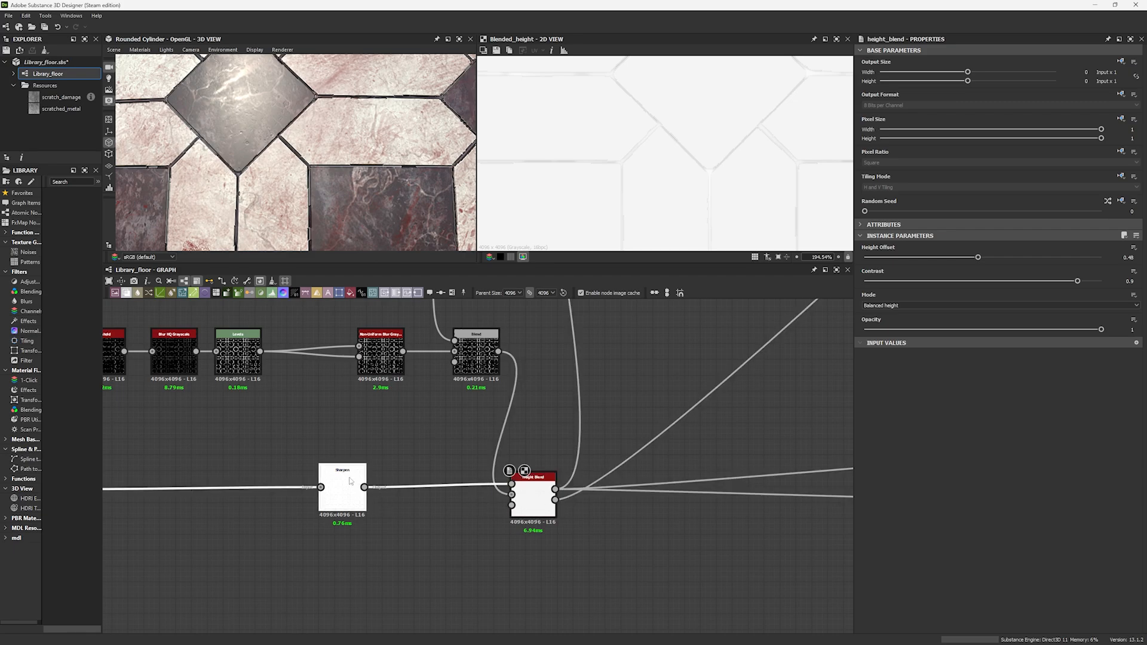
pyautogui.scroll(3, 589, 198)
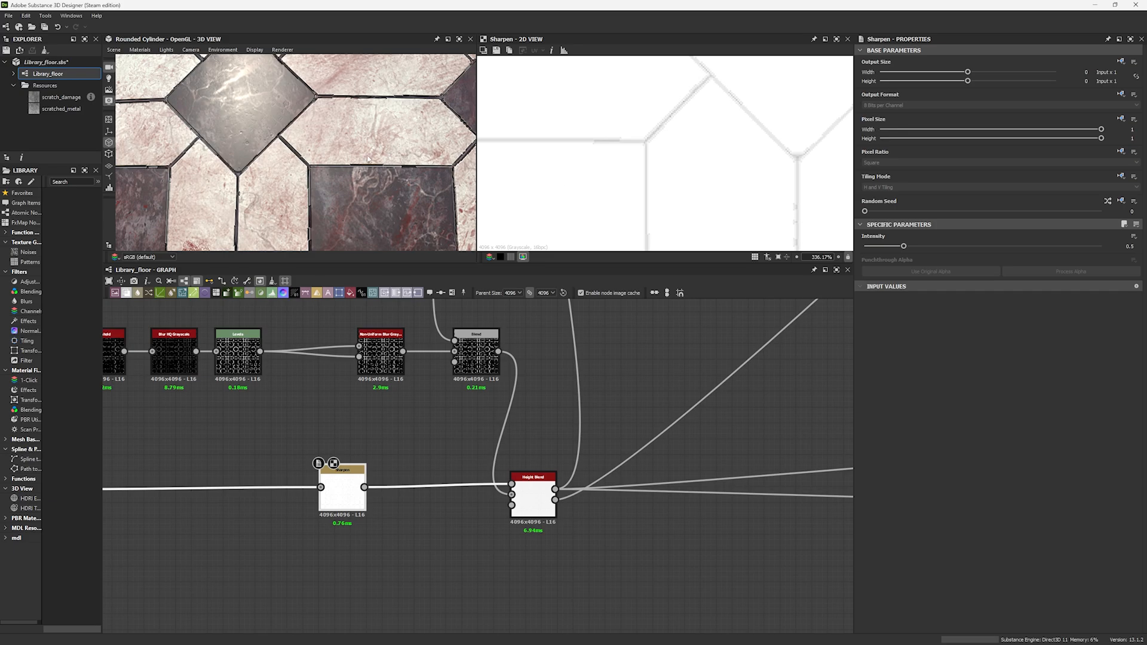
pyautogui.doubleClick(471, 348)
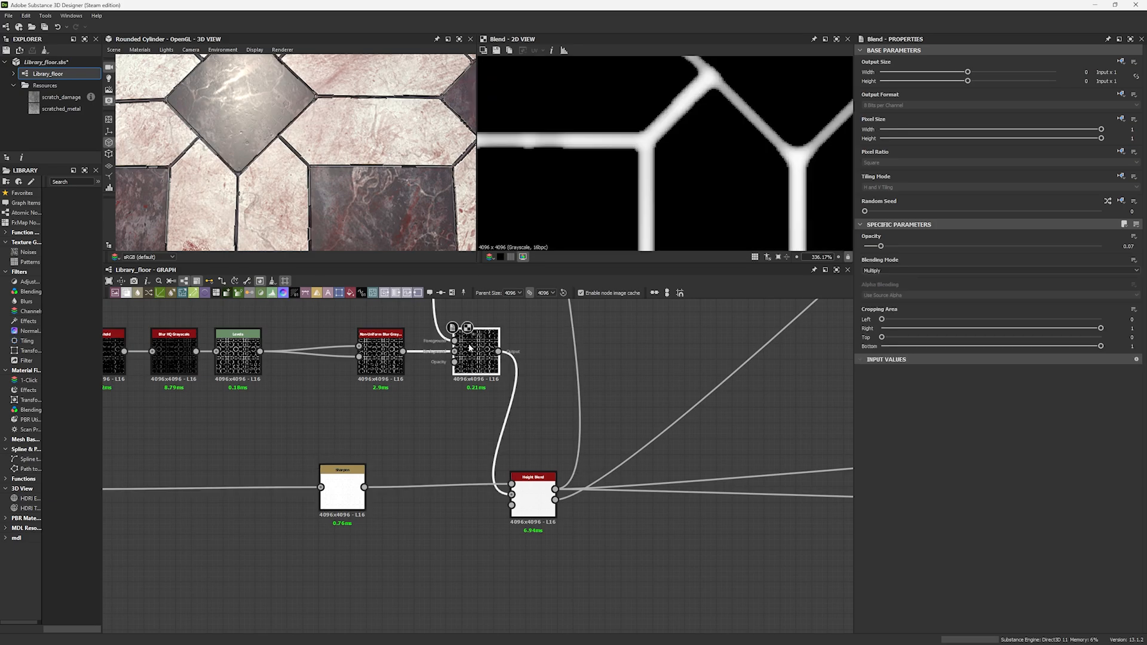
pyautogui.doubleClick(539, 500)
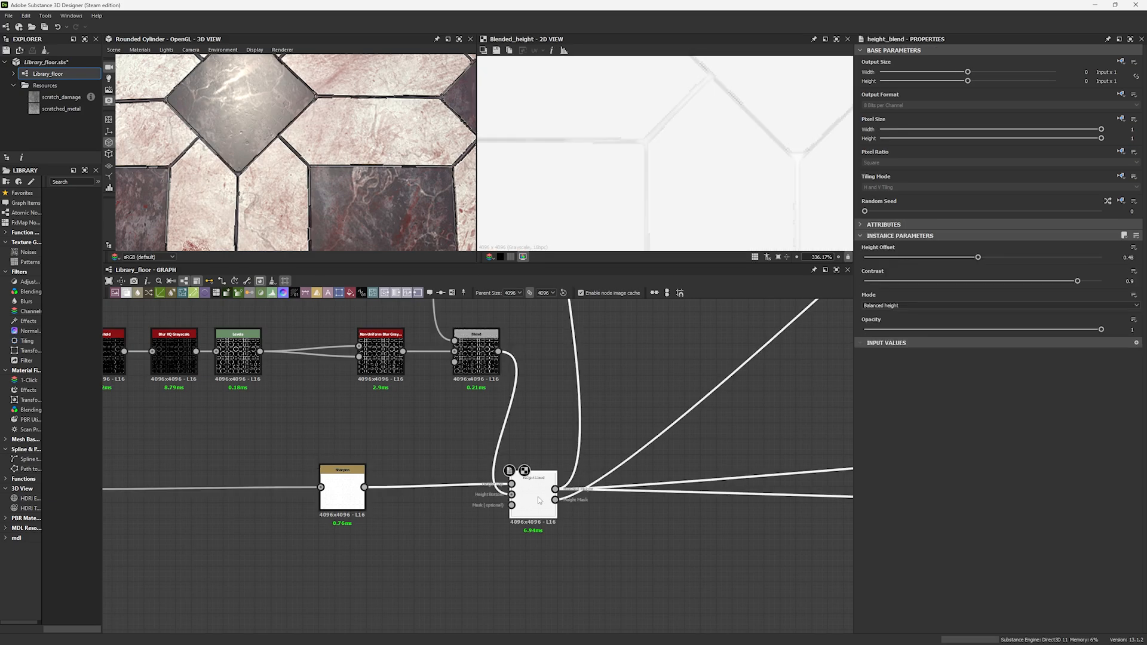
pyautogui.doubleClick(488, 367)
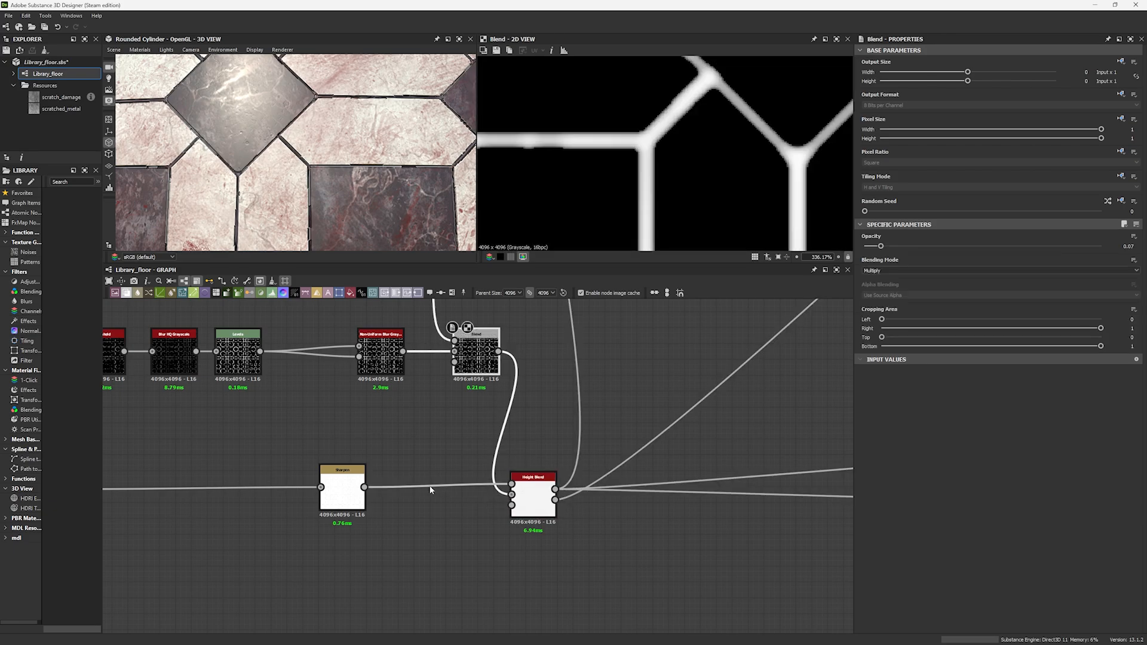
# Add a Uniform Color node with a value of 0.5 above Base Color and connect it to the Base Color output.
pyautogui.scroll(-5, 565, 480)
pyautogui.scroll(8, 577, 480)
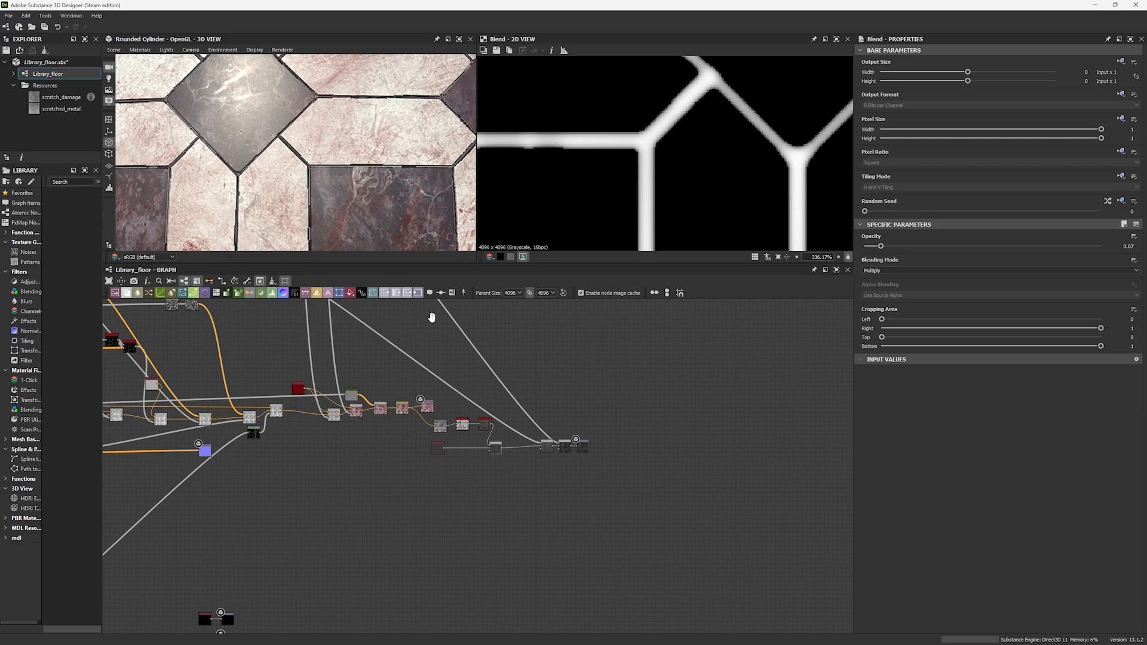
pyautogui.press('space')
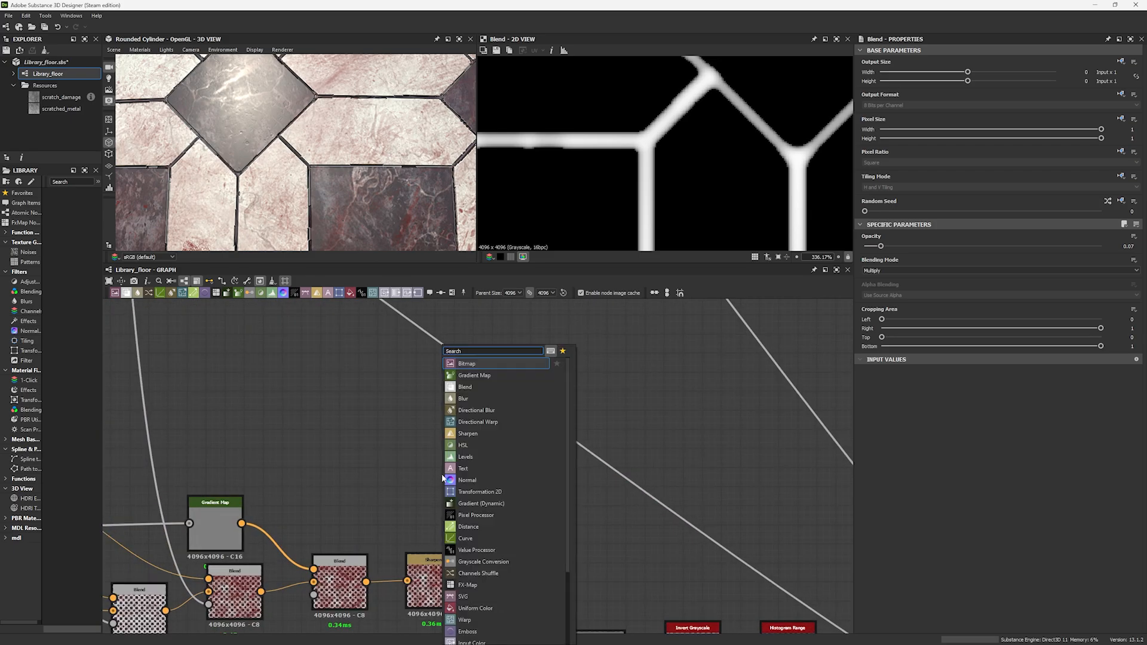
pyautogui.write('uni')
pyautogui.press('Return')
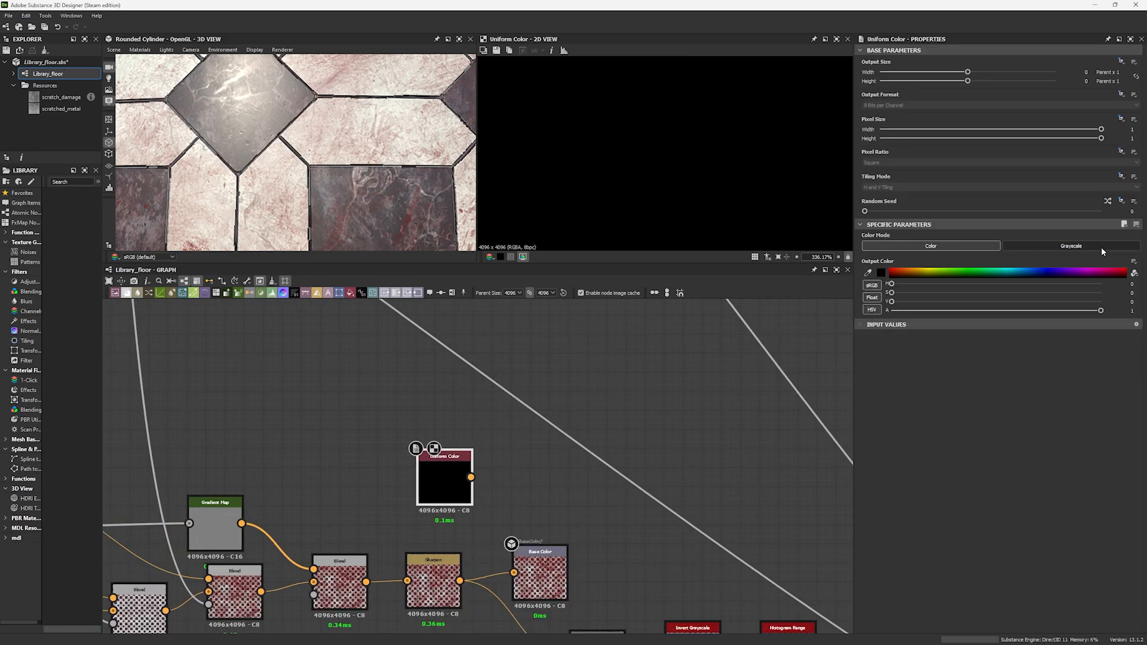
pyautogui.click(1133, 303)
pyautogui.write('.5')
pyautogui.press('Return')
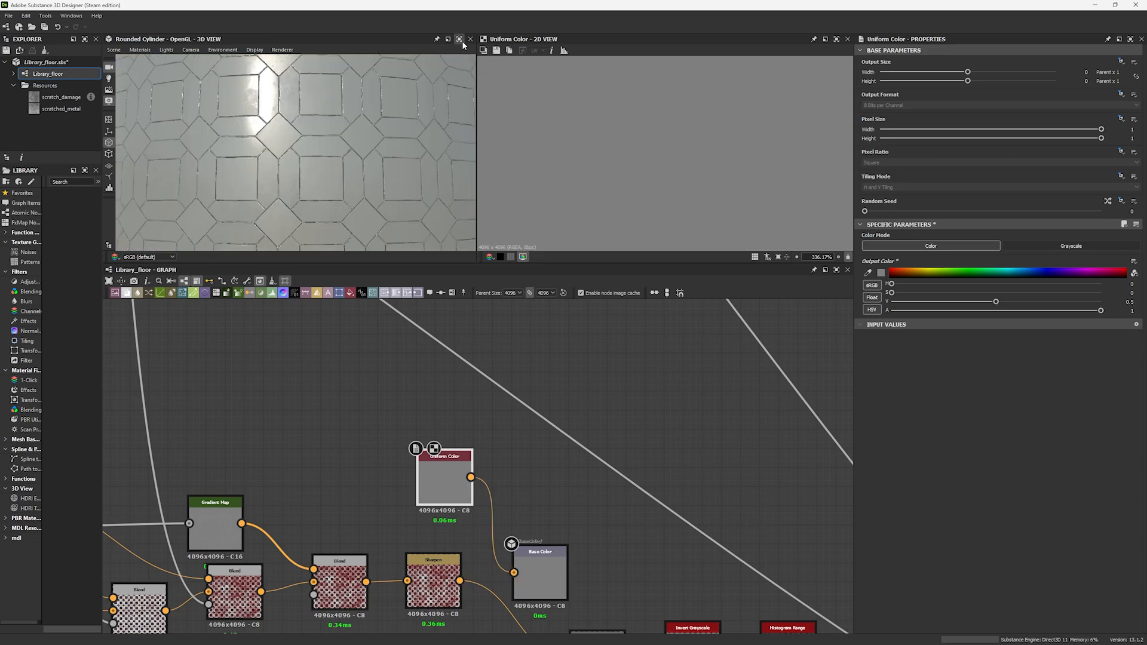
# Examine the plain grey tiles in a maximized 3D view from several distances and lighting directions, and restore the layout.
pyautogui.click(459, 39)
pyautogui.scroll(-5, 567, 313)
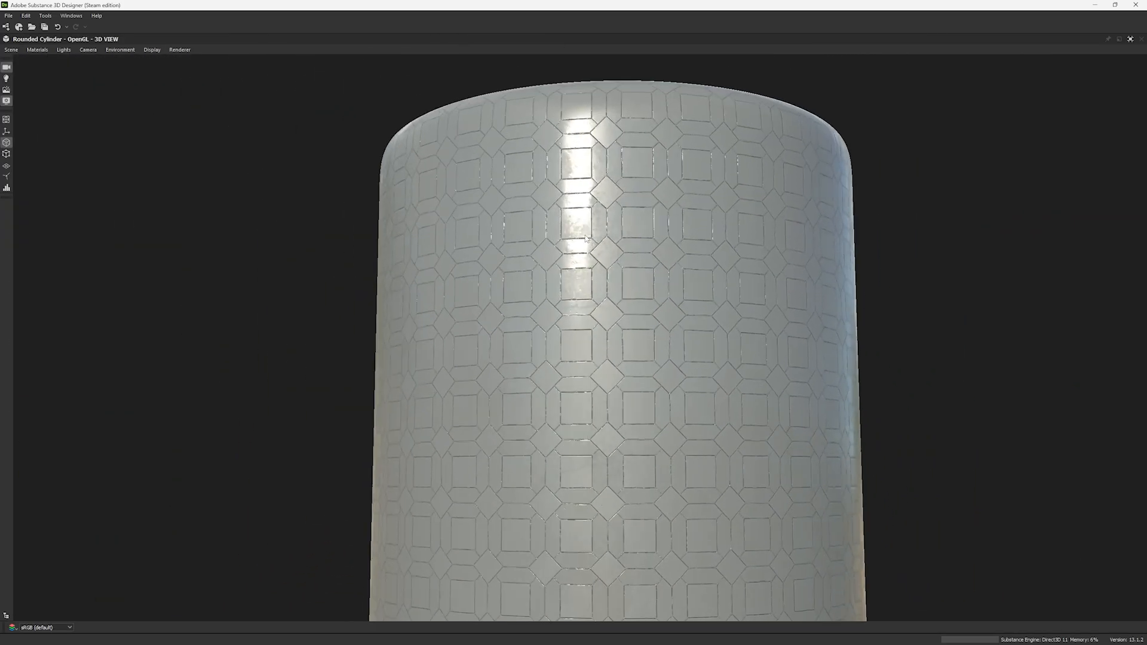
pyautogui.scroll(5, 647, 363)
pyautogui.scroll(-6, 647, 363)
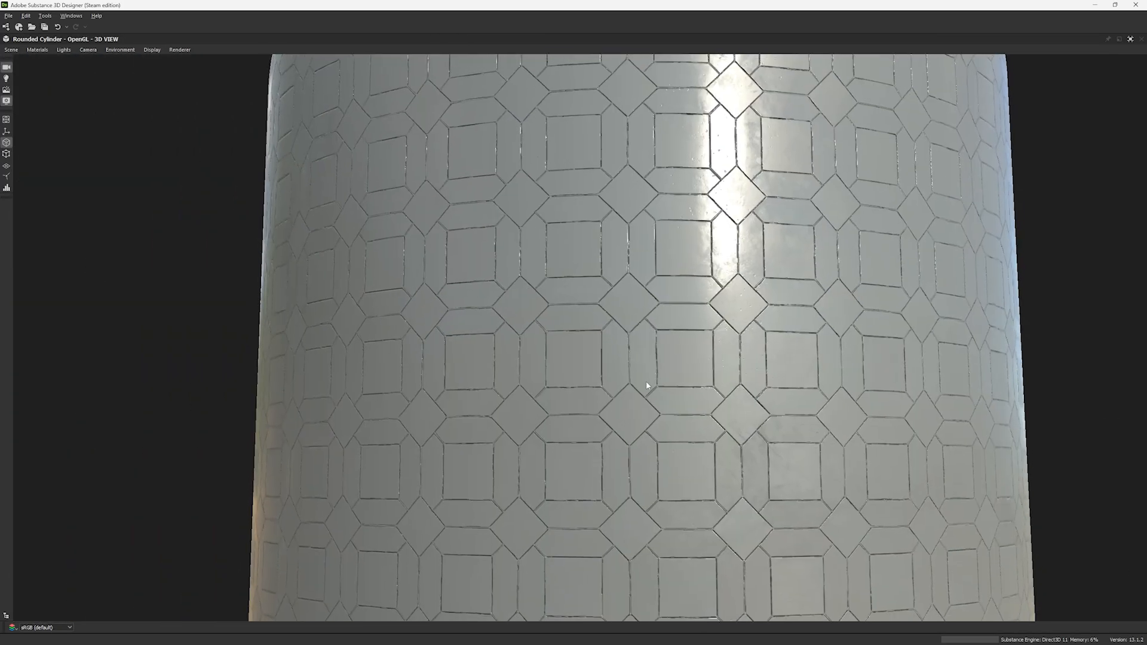
pyautogui.scroll(6, 646, 366)
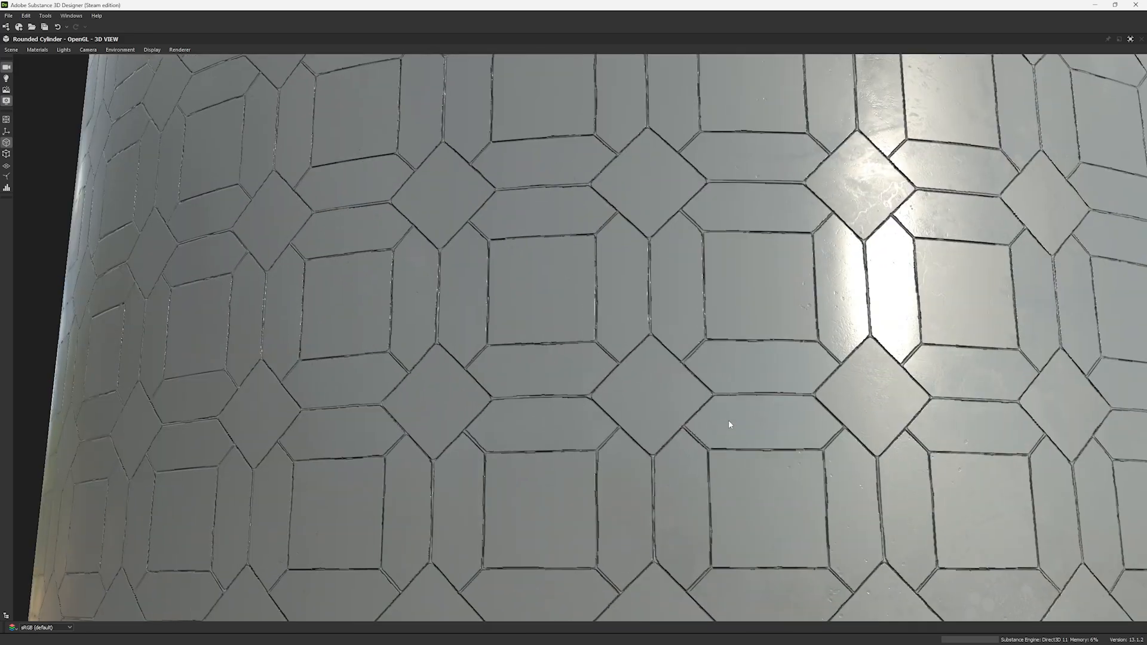
pyautogui.scroll(-6, 684, 447)
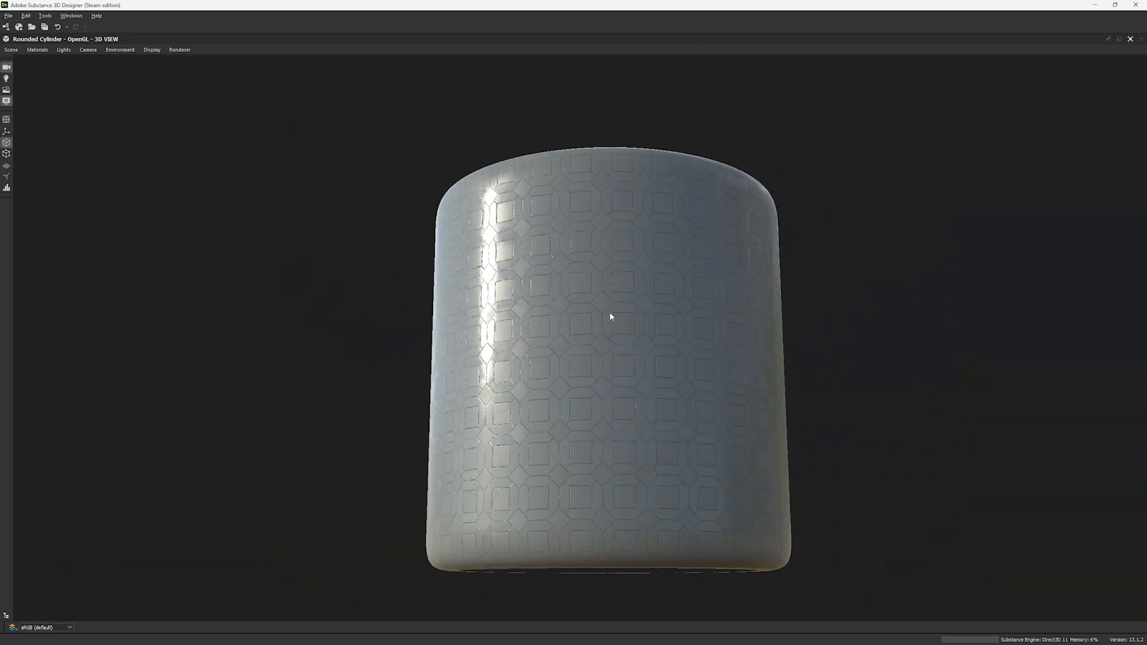
pyautogui.scroll(6, 596, 310)
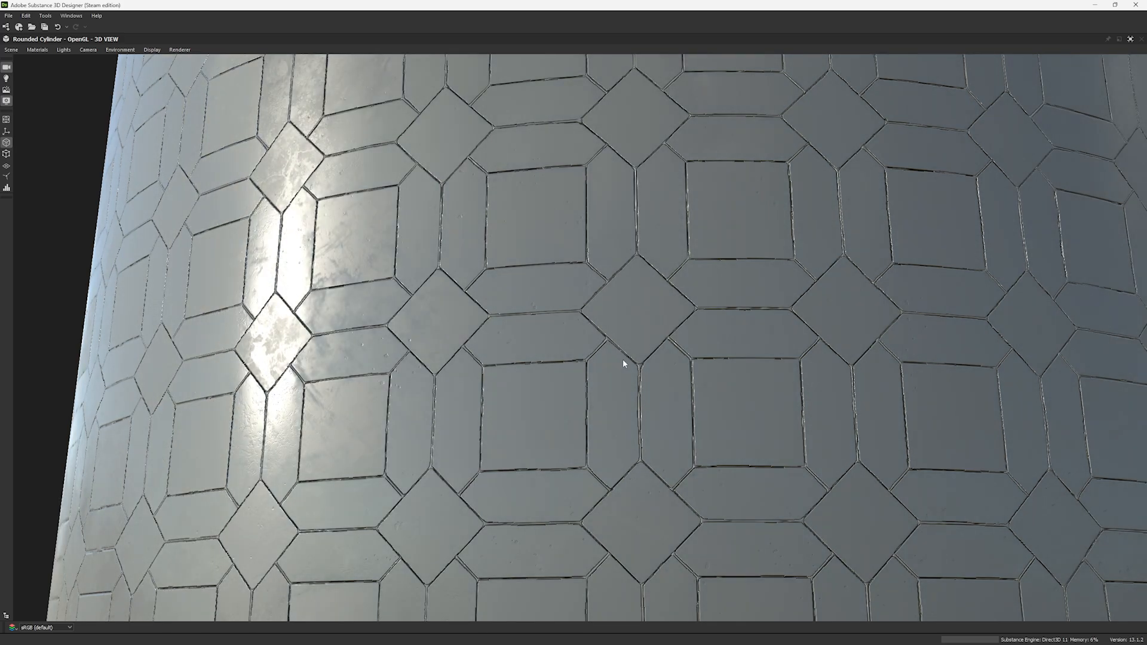
pyautogui.keyDown('ctrl'); pyautogui.keyDown('shift'); pyautogui.moveTo(622, 359); pyautogui.dragTo(637, 378); pyautogui.keyUp('shift'); pyautogui.keyUp('ctrl')
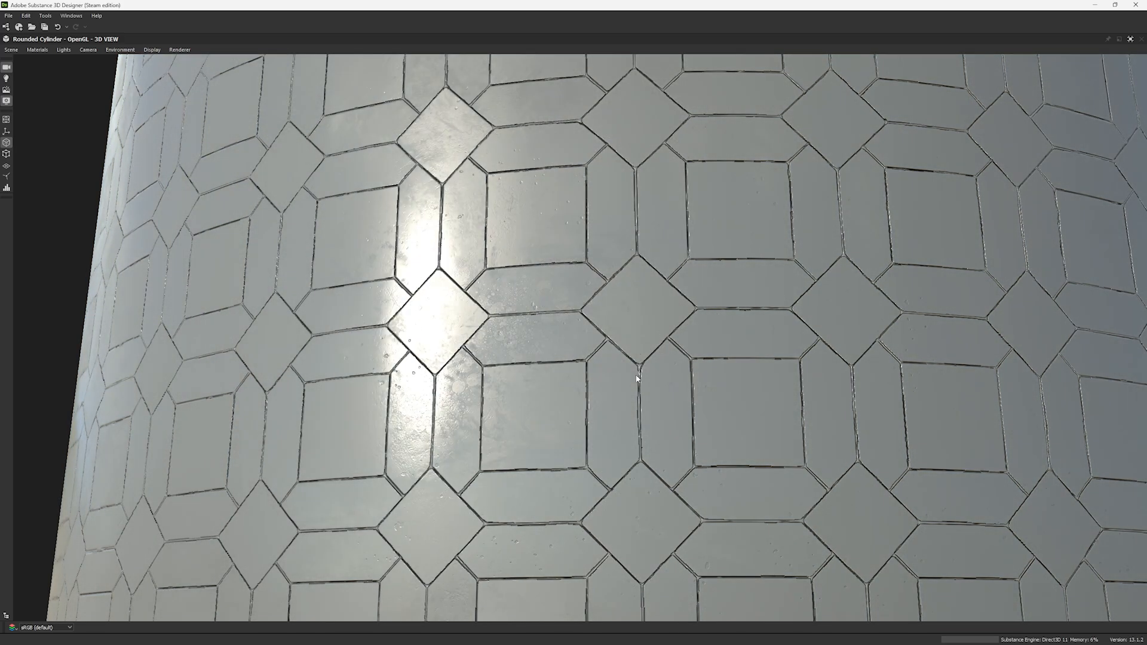
pyautogui.scroll(-5, 666, 392)
pyautogui.scroll(-2, 640, 350)
pyautogui.scroll(6, 636, 356)
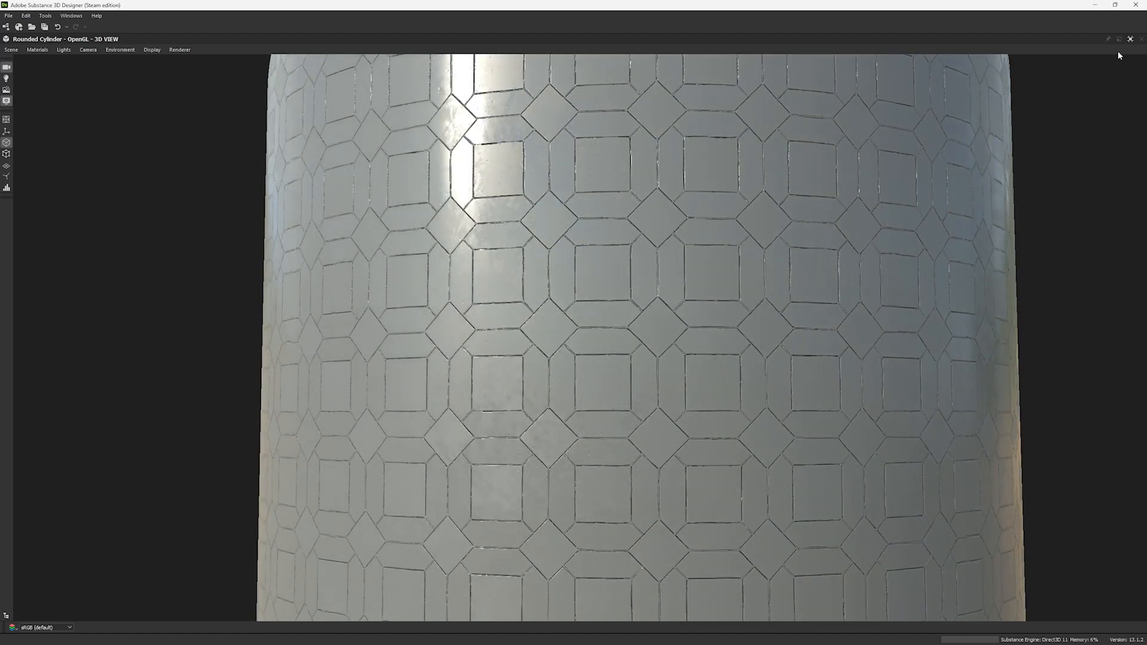
pyautogui.click(1130, 38)
# Reconnect the coloured Sharpen node to the Base Color output, and save the Library_floor package.
pyautogui.scroll(-4, 608, 500)
pyautogui.moveTo(607, 494); pyautogui.dragTo(467, 360, button='middle')
pyautogui.scroll(2, 627, 435)
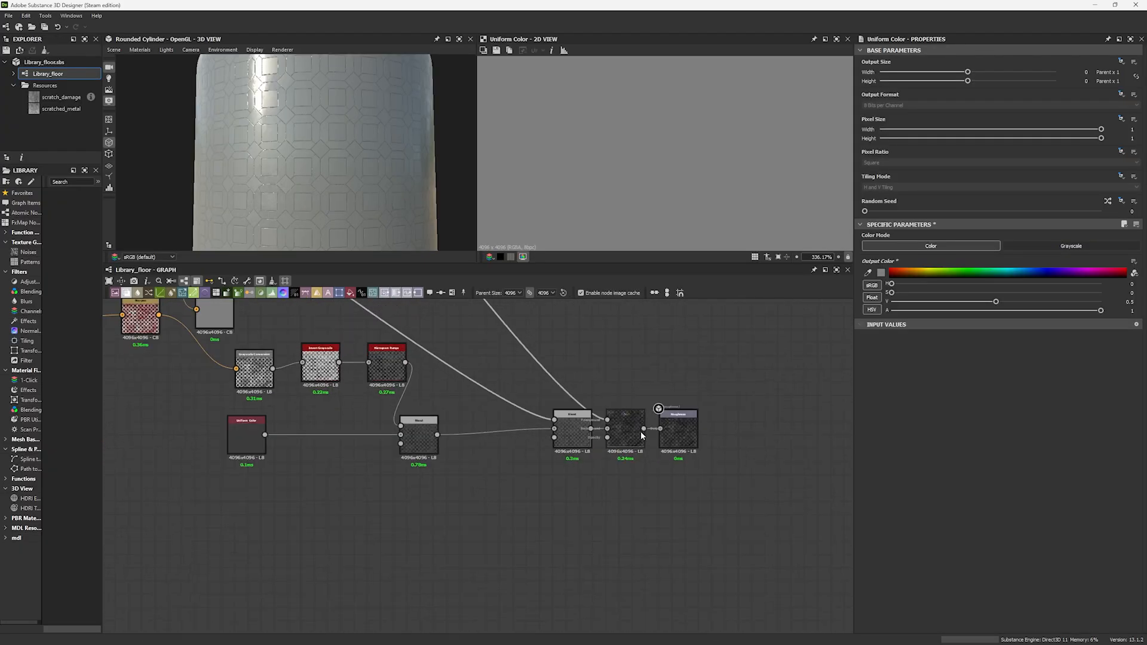
pyautogui.moveTo(204, 317); pyautogui.dragTo(520, 508, button='middle')
pyautogui.moveTo(513, 501); pyautogui.dragTo(459, 508)
pyautogui.hotkey('ctrl', 's')
# Move the Normal node that feeds the curvature nodes further away from them, and show its parameters.
pyautogui.scroll(-6, 538, 473)
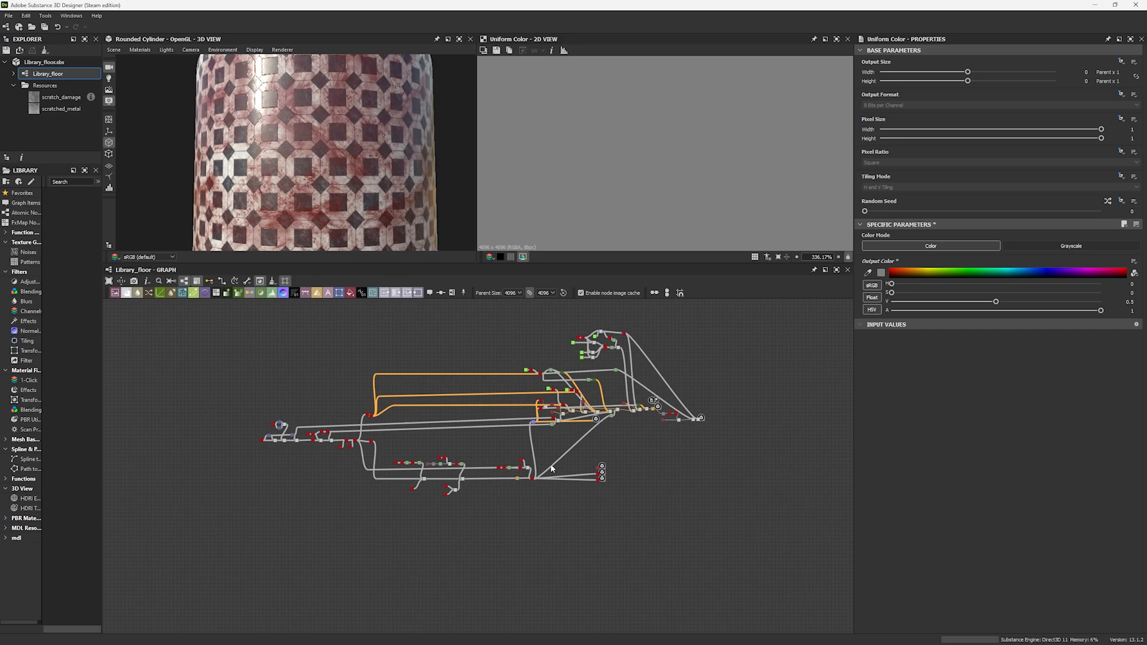
pyautogui.scroll(5, 550, 463)
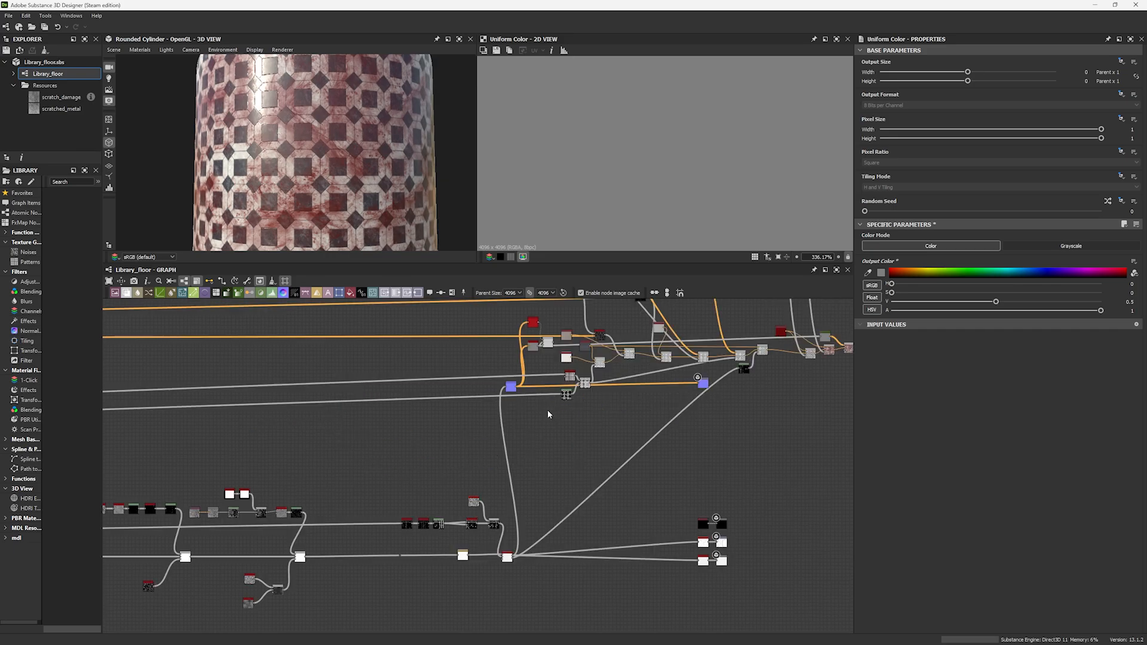
pyautogui.scroll(3, 532, 431)
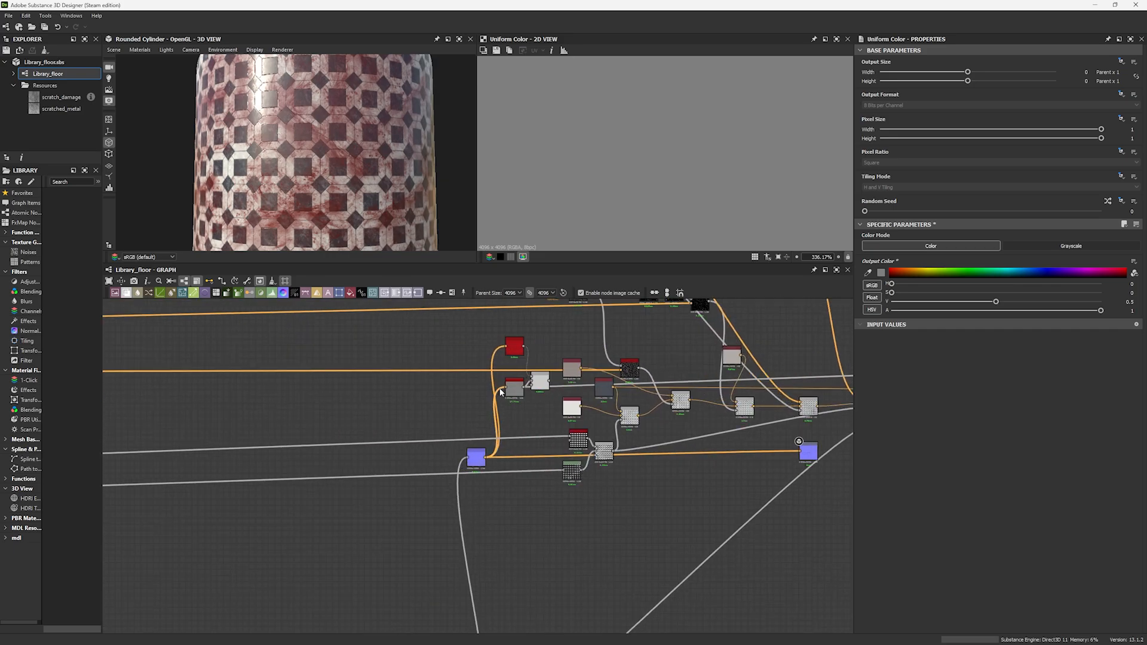
pyautogui.moveTo(471, 463); pyautogui.dragTo(471, 485, button='middle')
pyautogui.click(471, 481)
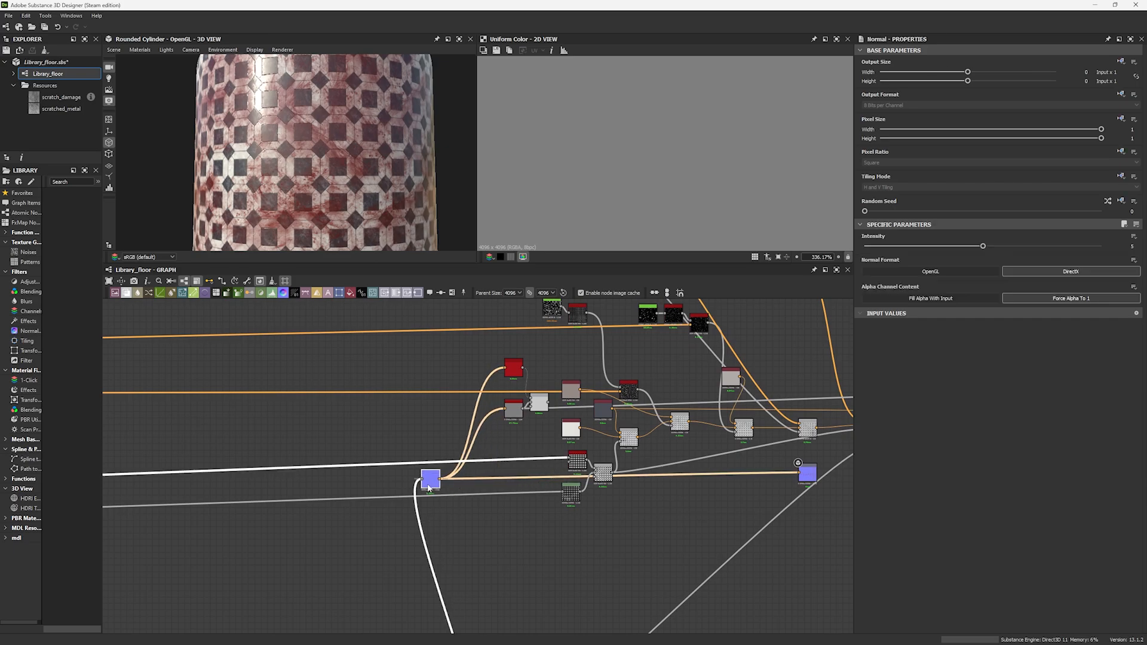
# Delete the Blend that combines the two curvature nodes, and delete the Curvature node, keeping Curvature Smooth.
pyautogui.scroll(3, 539, 402)
pyautogui.click(539, 402)
pyautogui.press('Delete')
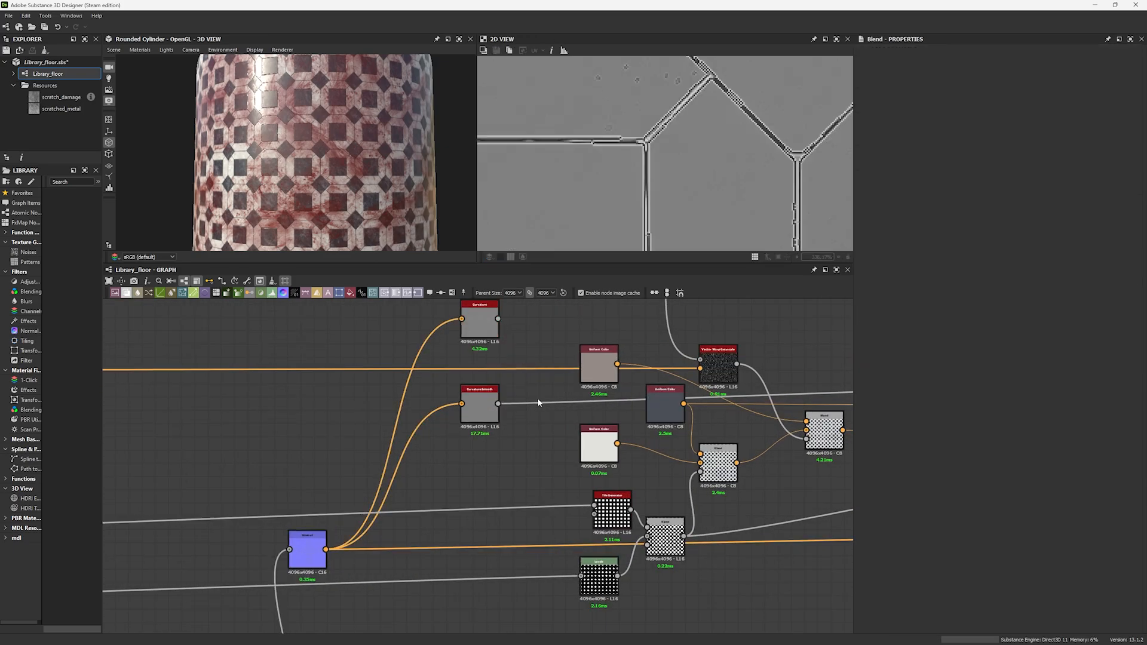
pyautogui.click(472, 328)
pyautogui.press('Delete')
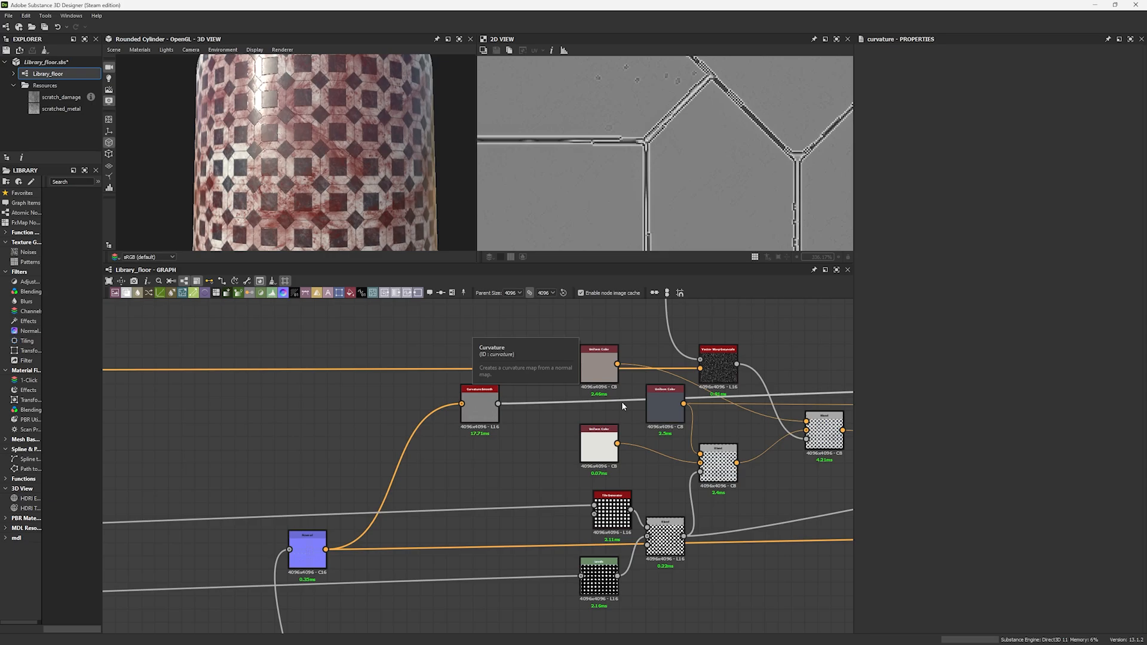
# Move the tile mask nodes away from the colour nodes, and line up the white and dark Uniform Color nodes beneath the beige one.
pyautogui.moveTo(623, 454); pyautogui.dragTo(587, 418, button='middle')
pyautogui.moveTo(547, 438); pyautogui.dragTo(644, 600)
pyautogui.moveTo(631, 506); pyautogui.dragTo(611, 572)
pyautogui.moveTo(570, 418); pyautogui.dragTo(561, 443)
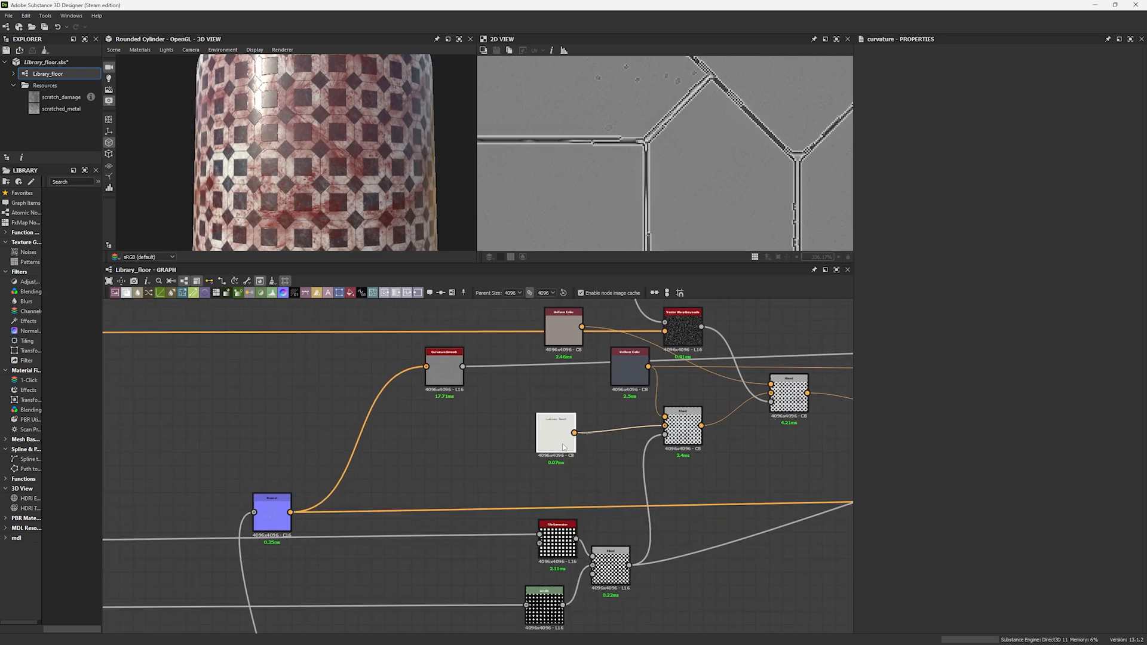
pyautogui.moveTo(633, 372); pyautogui.dragTo(564, 386)
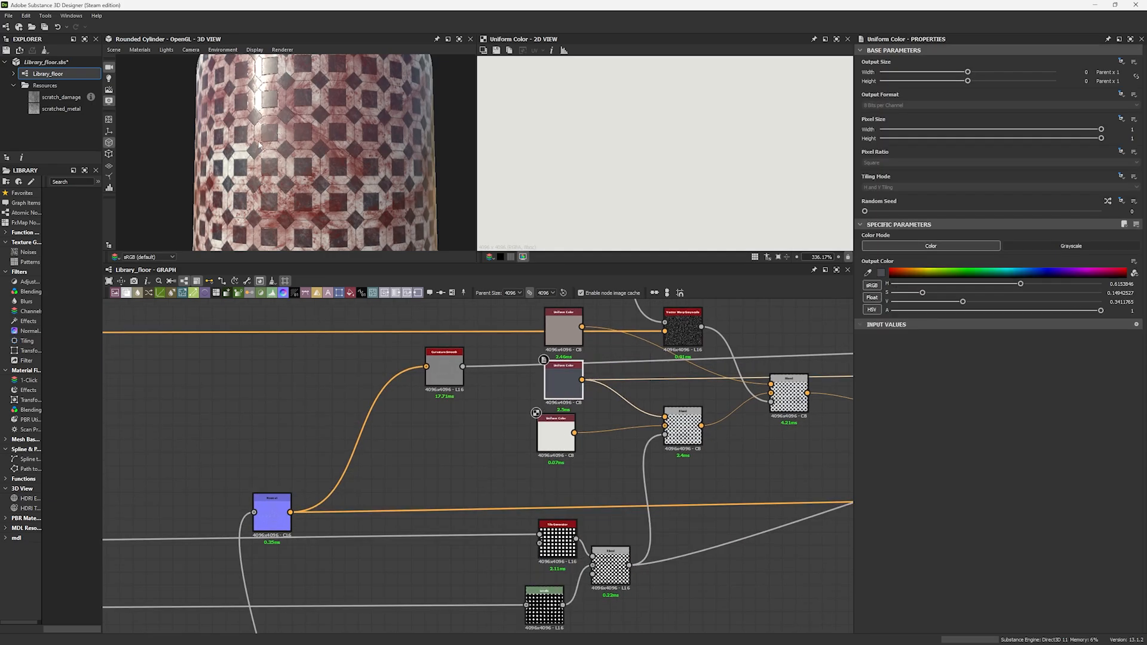
# Check the light and dark tile colours on the cylinder from close up and from a distance in 3D.
pyautogui.scroll(5, 292, 181)
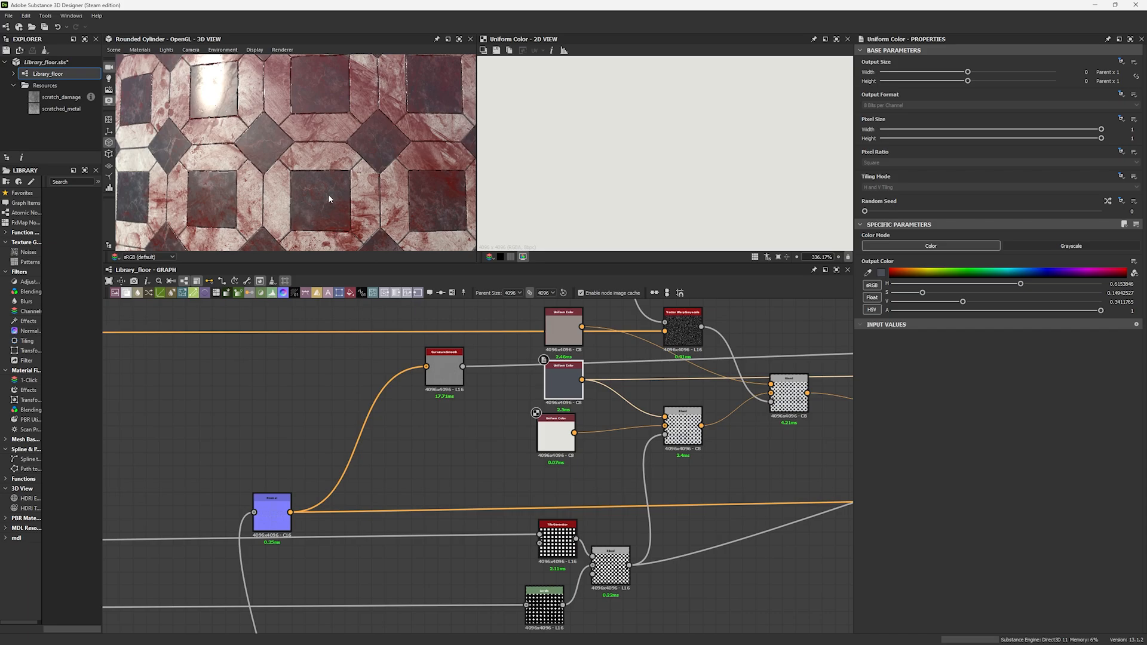
pyautogui.moveTo(556, 492); pyautogui.dragTo(487, 448, button='middle')
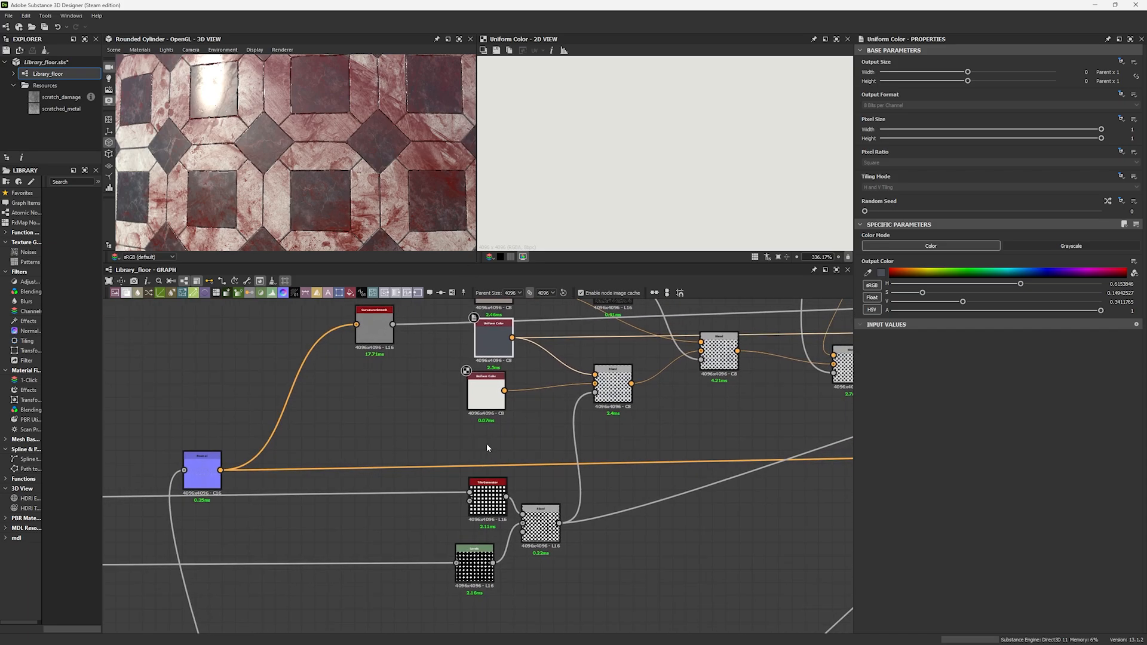
pyautogui.scroll(-5, 233, 165)
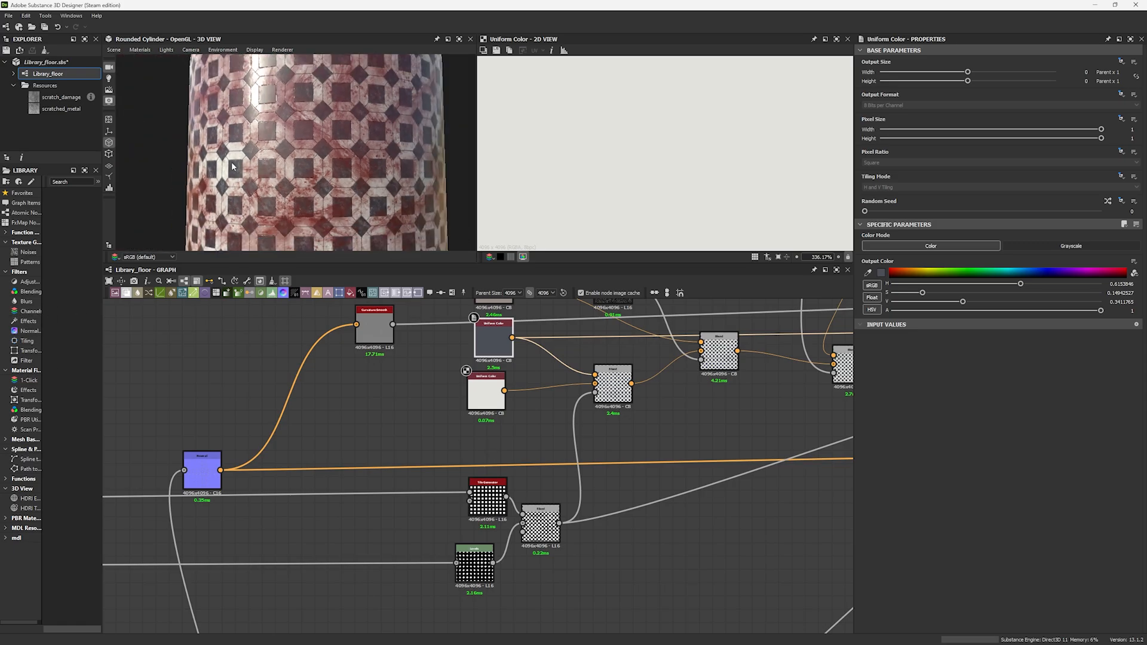
# Preview the square and diamond tile masks, the Blend that adds them, and the Blend that masks the light and dark colours.
pyautogui.scroll(5, 315, 185)
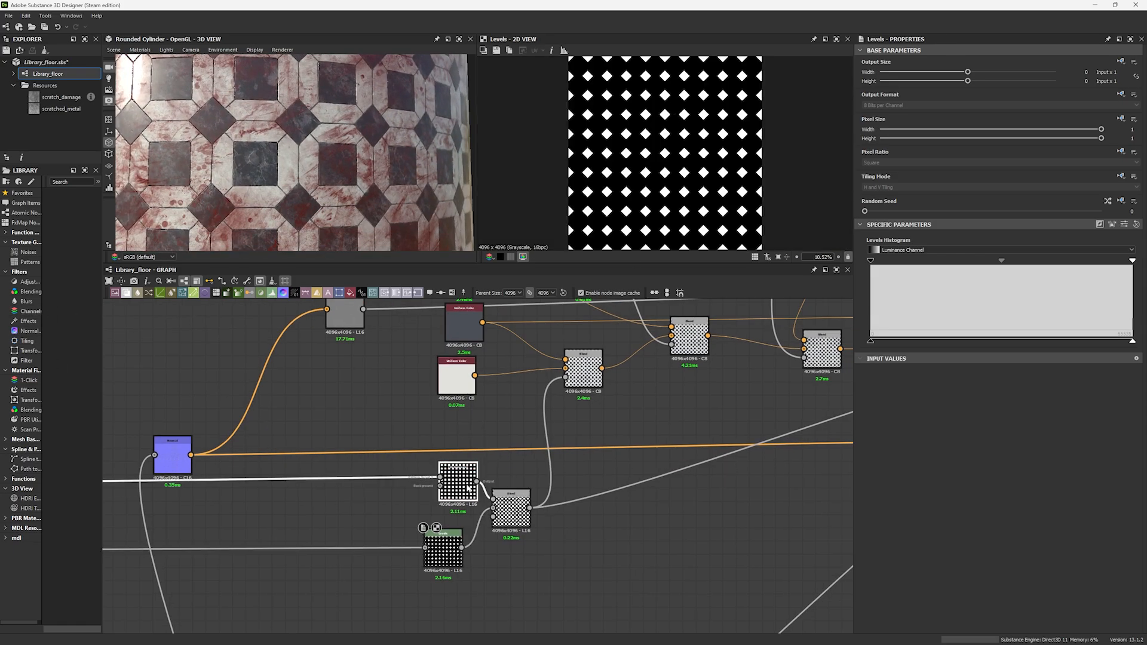
pyautogui.click(459, 485)
pyautogui.click(505, 512)
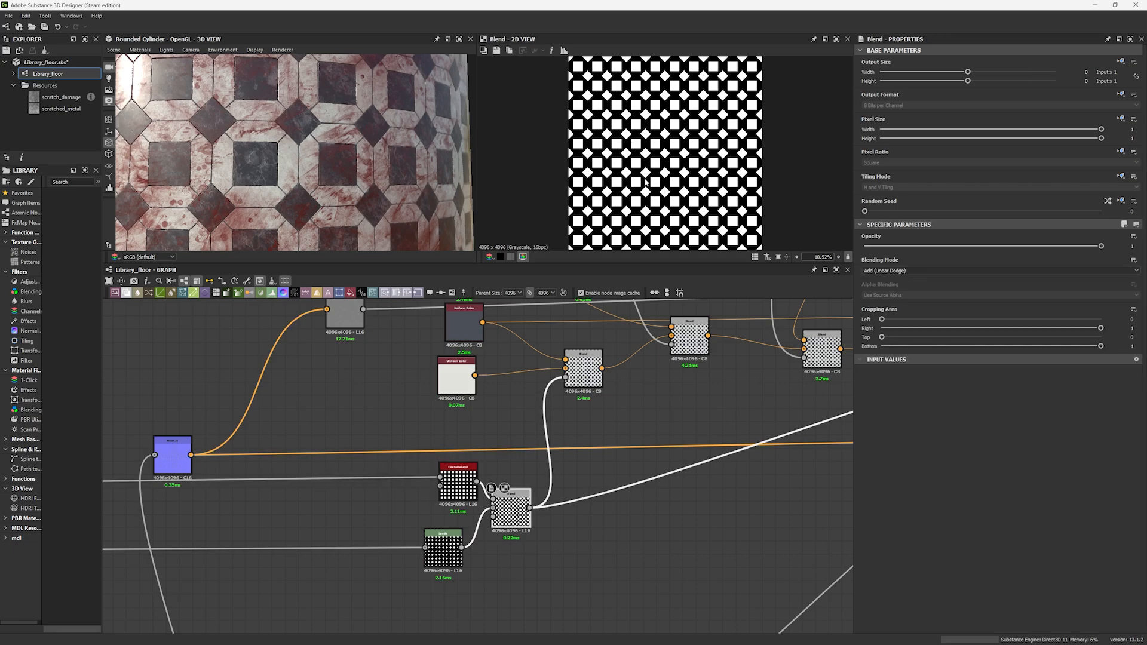
pyautogui.scroll(4, 645, 182)
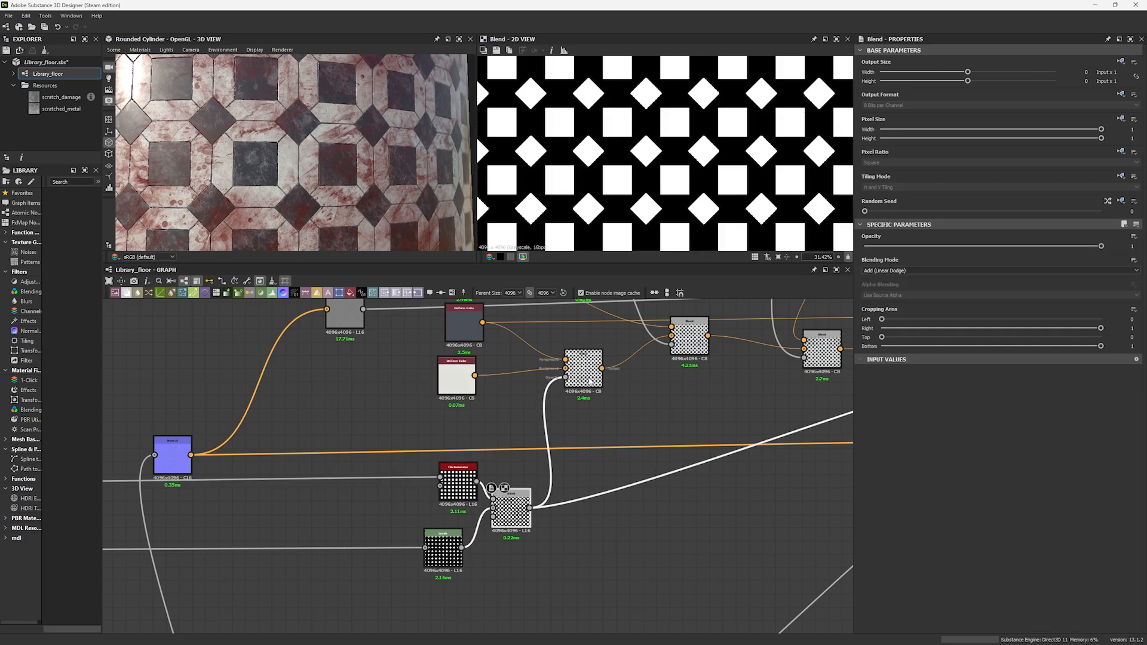
pyautogui.click(583, 370)
pyautogui.scroll(-2, 668, 134)
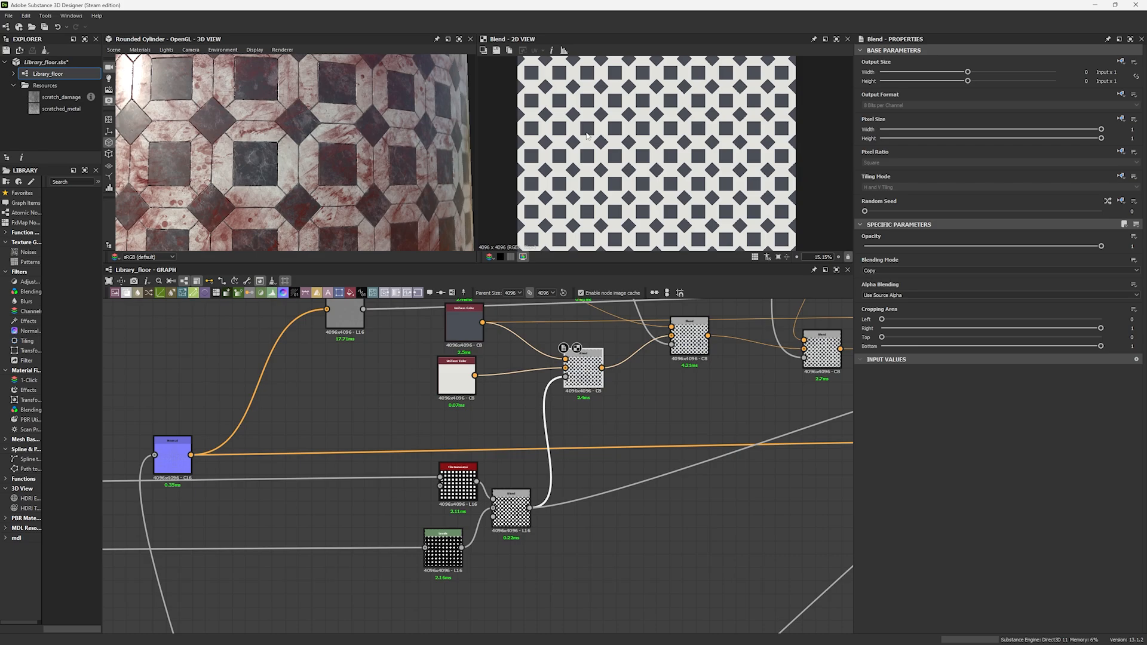
pyautogui.scroll(6, 652, 166)
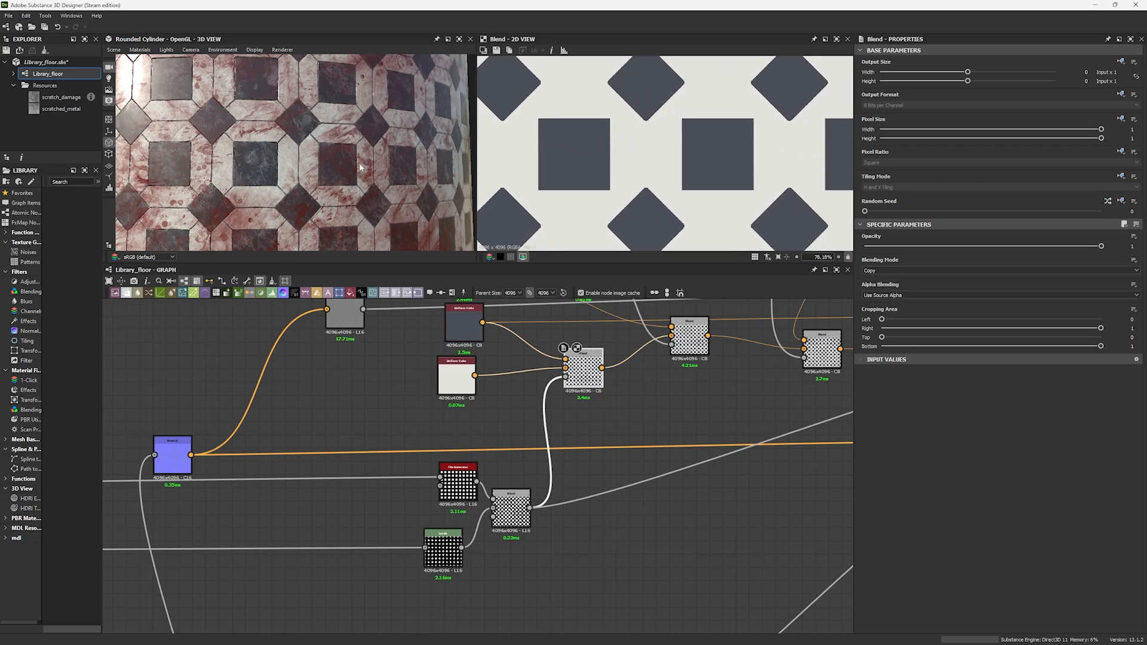
# Check the white and dark tile Uniform Color nodes in the Color Editor.
pyautogui.doubleClick(457, 376)
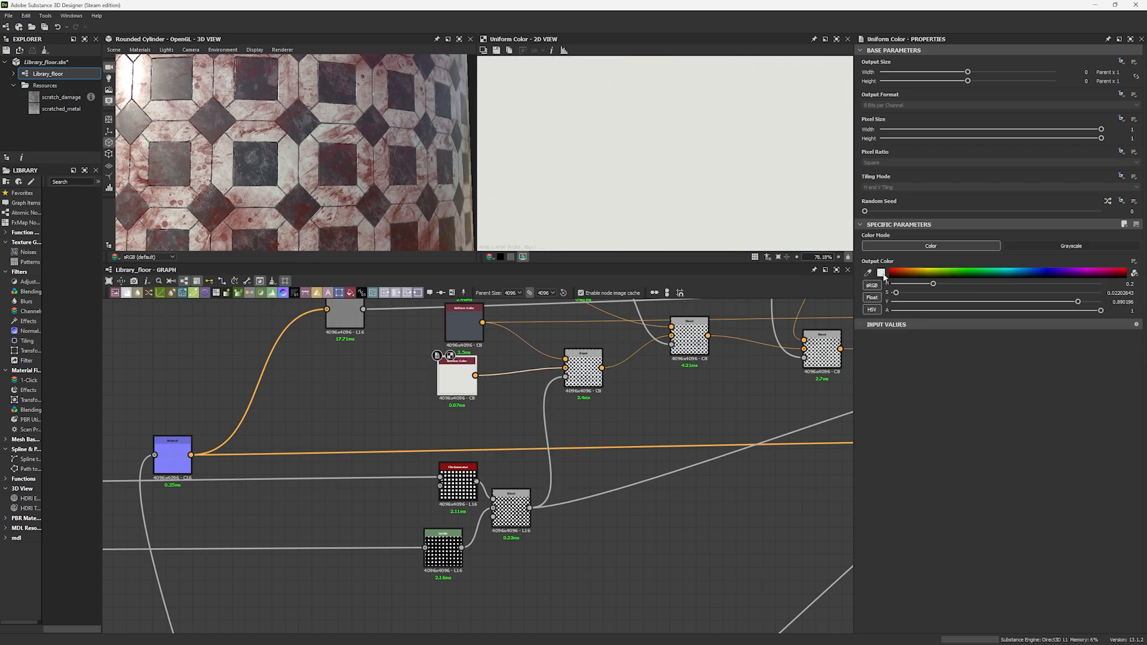
pyautogui.click(881, 273)
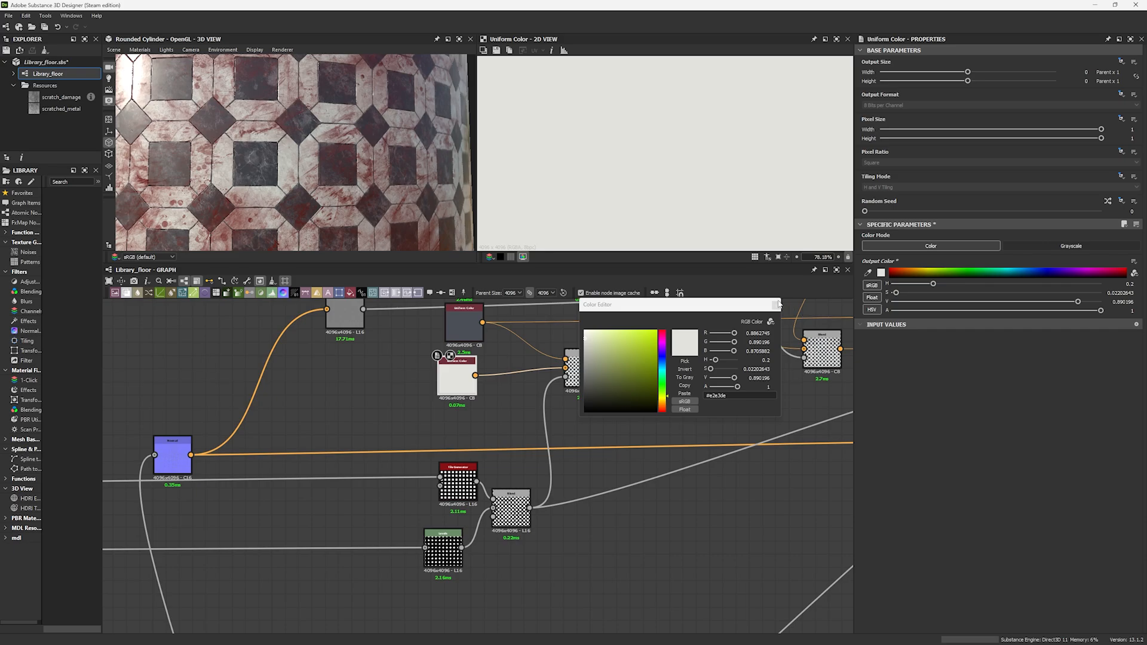
pyautogui.doubleClick(467, 328)
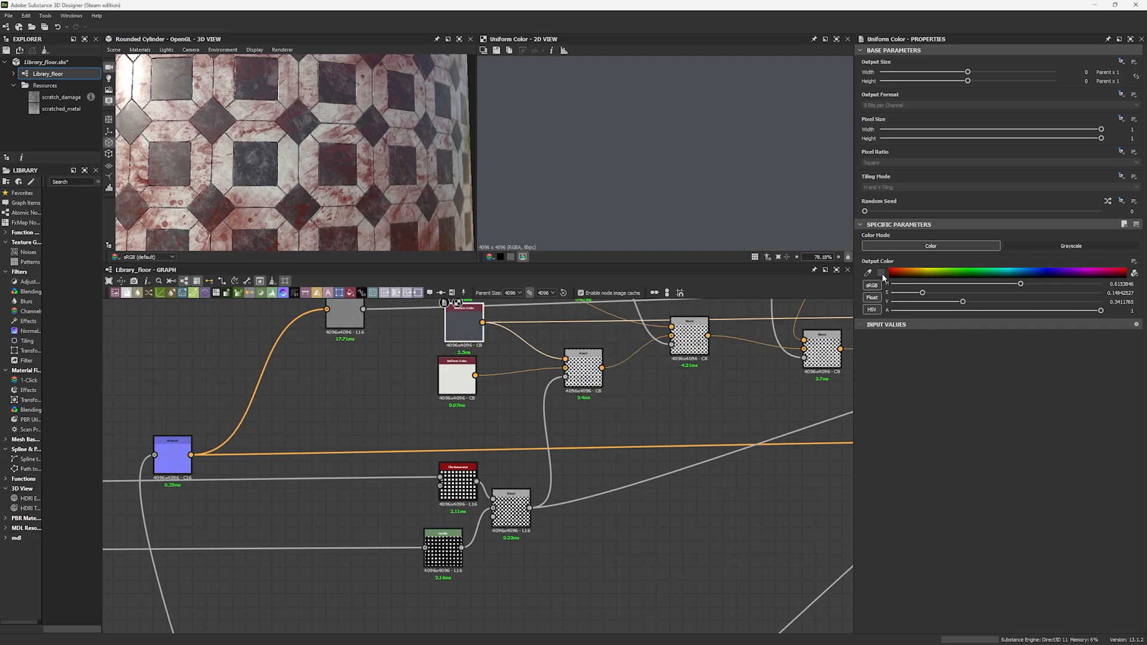
pyautogui.click(882, 273)
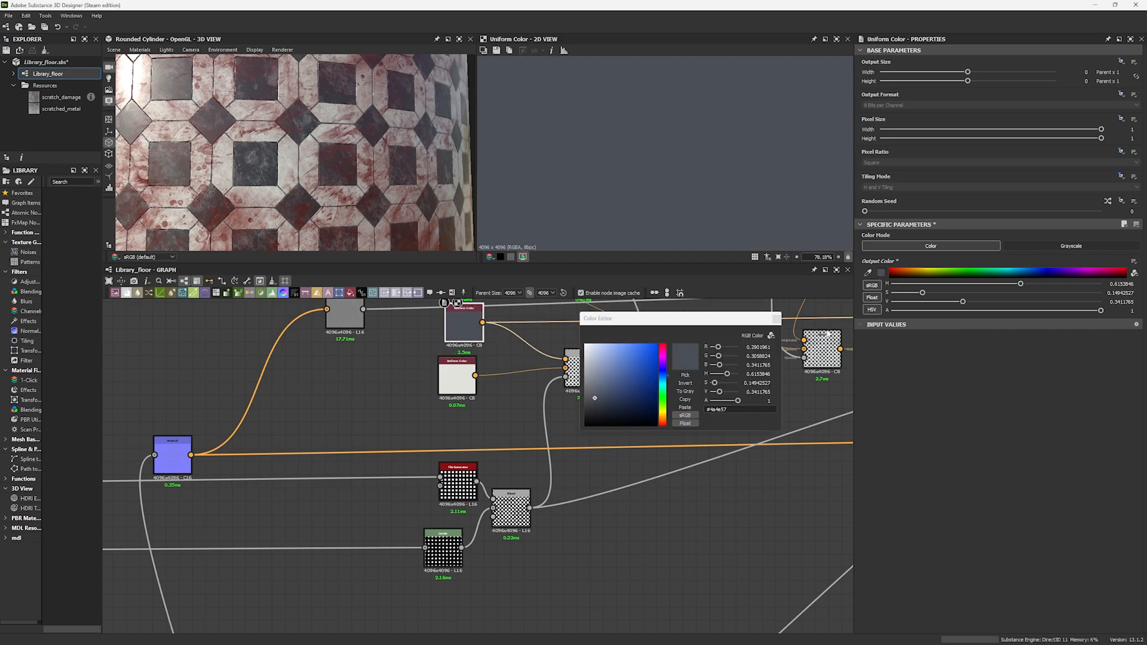
pyautogui.click(777, 320)
# Move the beige Uniform Color above the Vector Warp Grayscale, and shift the vein Blend it feeds clear of neighbouring nodes.
pyautogui.moveTo(720, 350); pyautogui.dragTo(681, 467, button='middle')
pyautogui.doubleClick(652, 462)
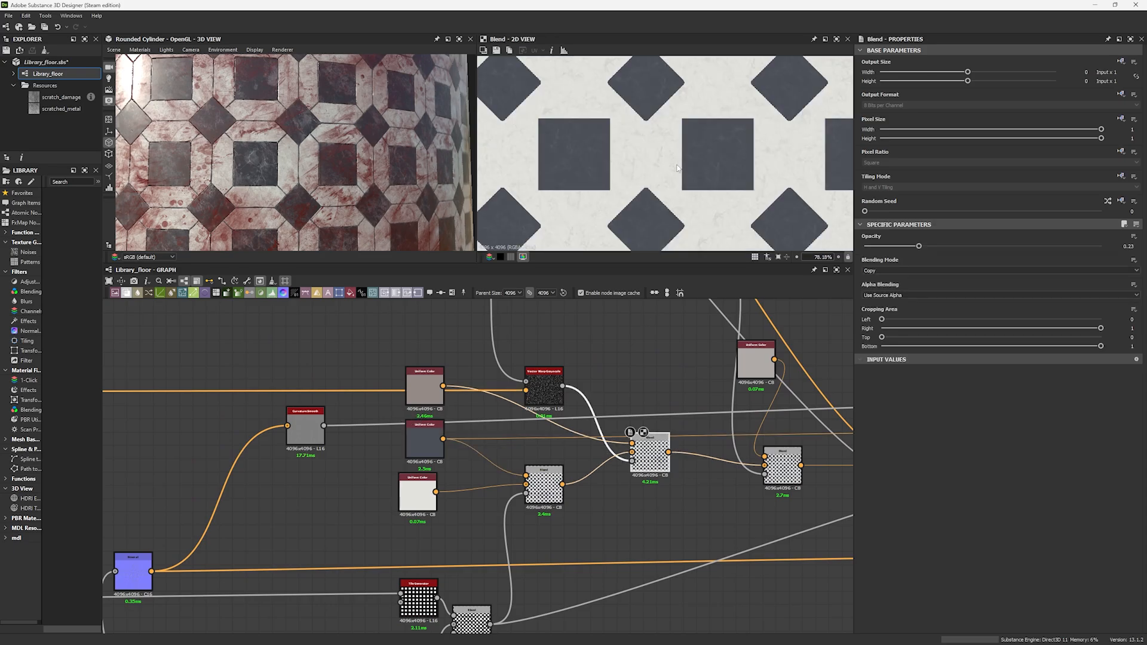
pyautogui.moveTo(425, 388); pyautogui.dragTo(597, 322)
pyautogui.moveTo(659, 462); pyautogui.dragTo(678, 497)
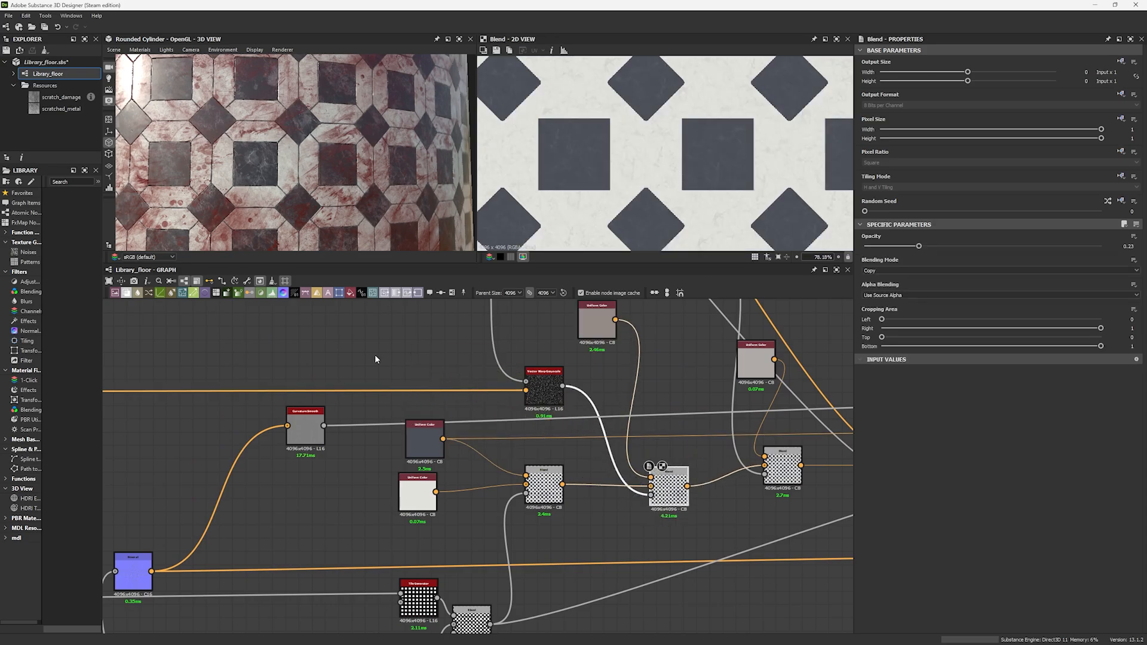
# Preview the Marble Veins noise and the Safe Transform Grayscale that tiles it, with its tiling parameters.
pyautogui.moveTo(376, 359); pyautogui.dragTo(431, 495, button='middle')
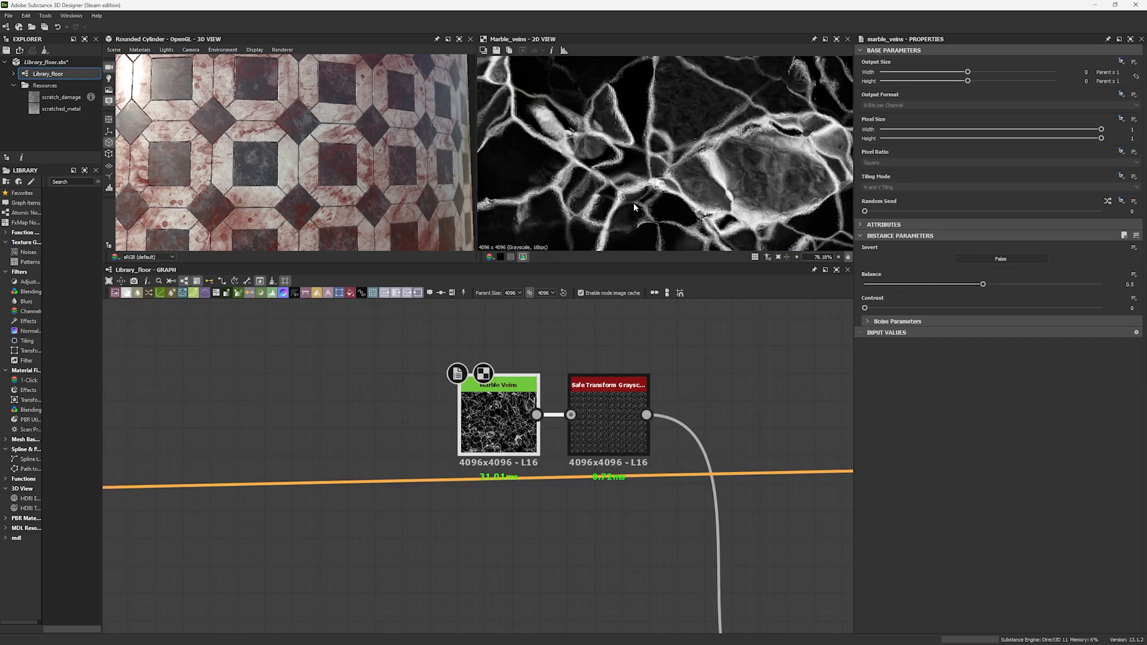
pyautogui.scroll(-7, 633, 209)
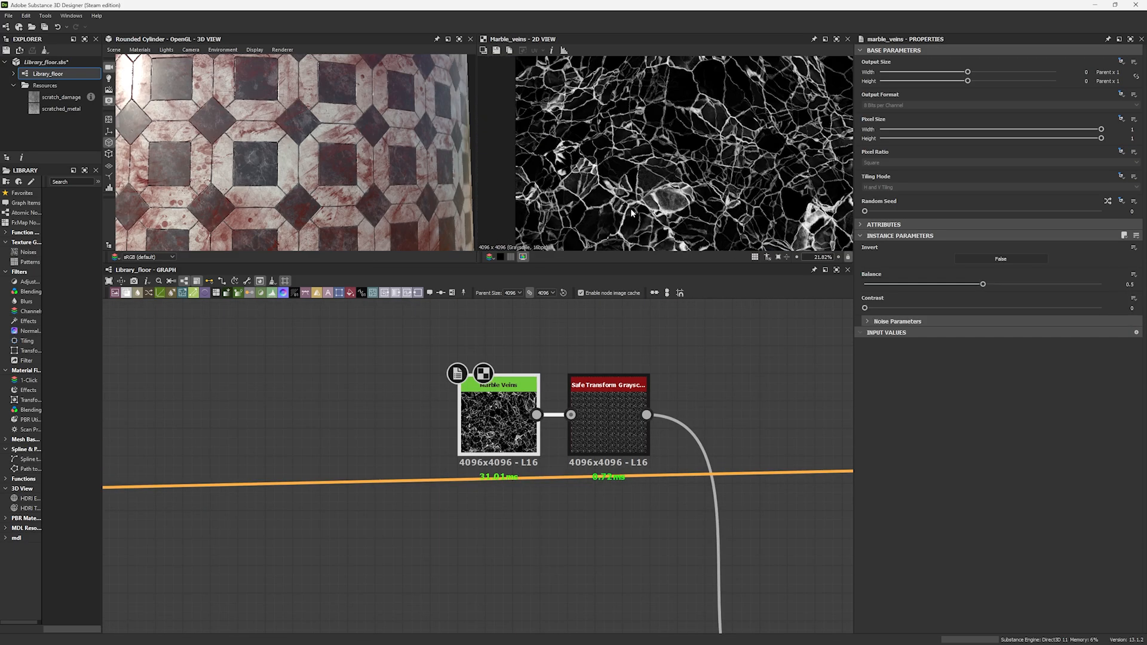
pyautogui.scroll(-5, 632, 209)
pyautogui.scroll(4, 632, 209)
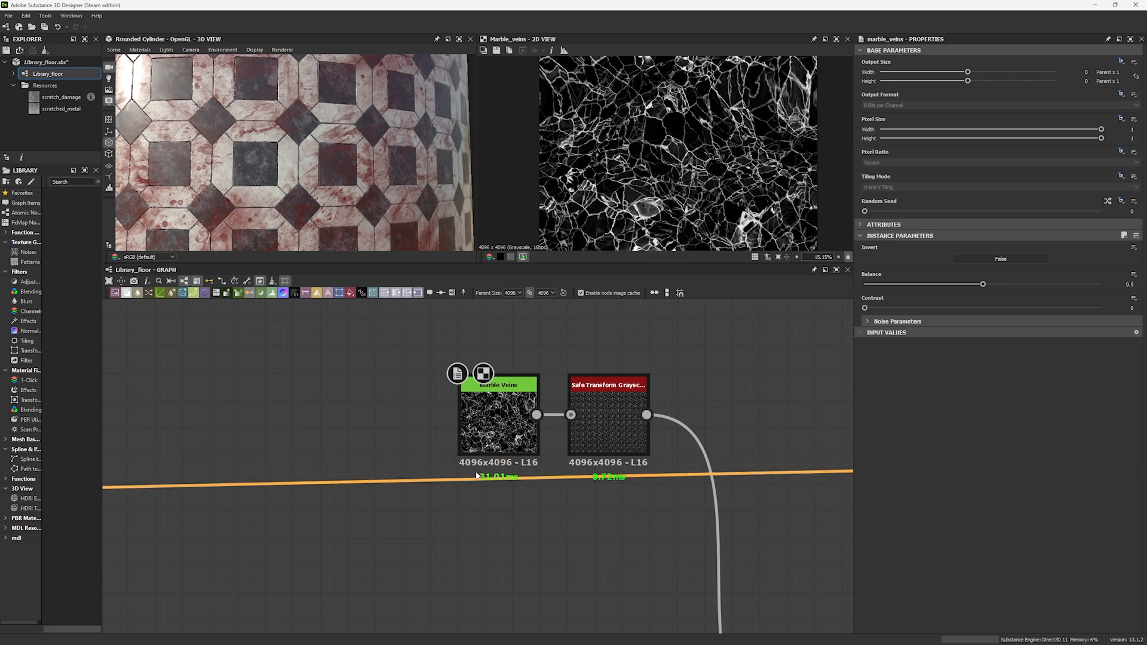
pyautogui.click(590, 441)
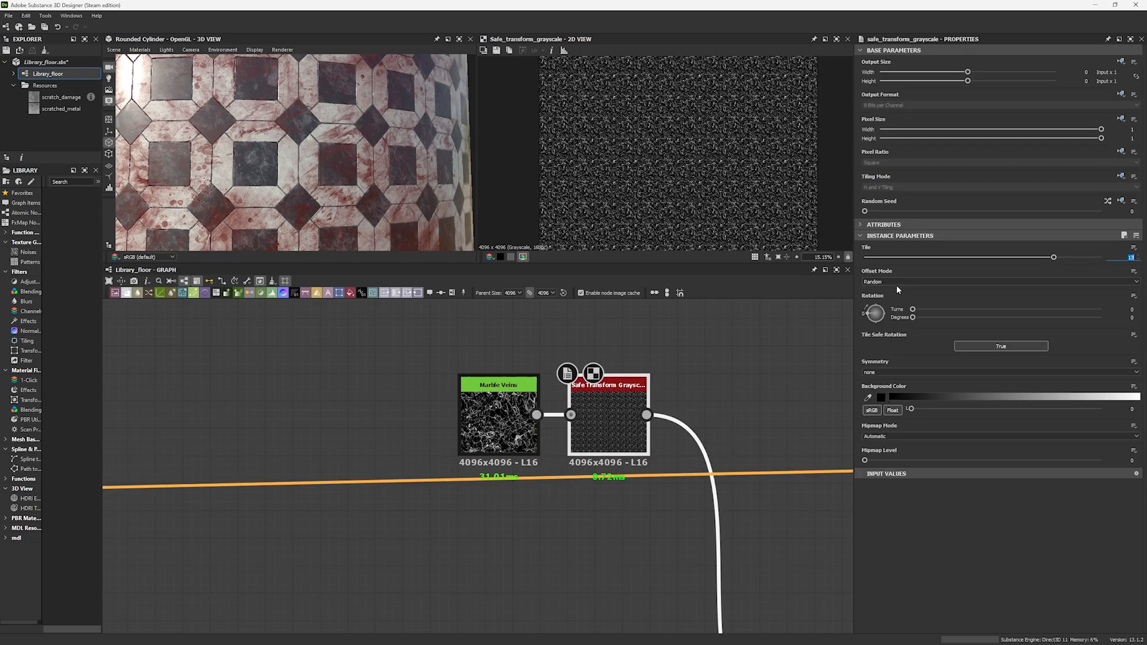
# Trace the Vector Warp Grayscale's vector input back to Flood Fill to Random Color, and preview that node in 2D.
pyautogui.scroll(-3, 722, 339)
pyautogui.moveTo(752, 411); pyautogui.dragTo(631, 394, button='middle')
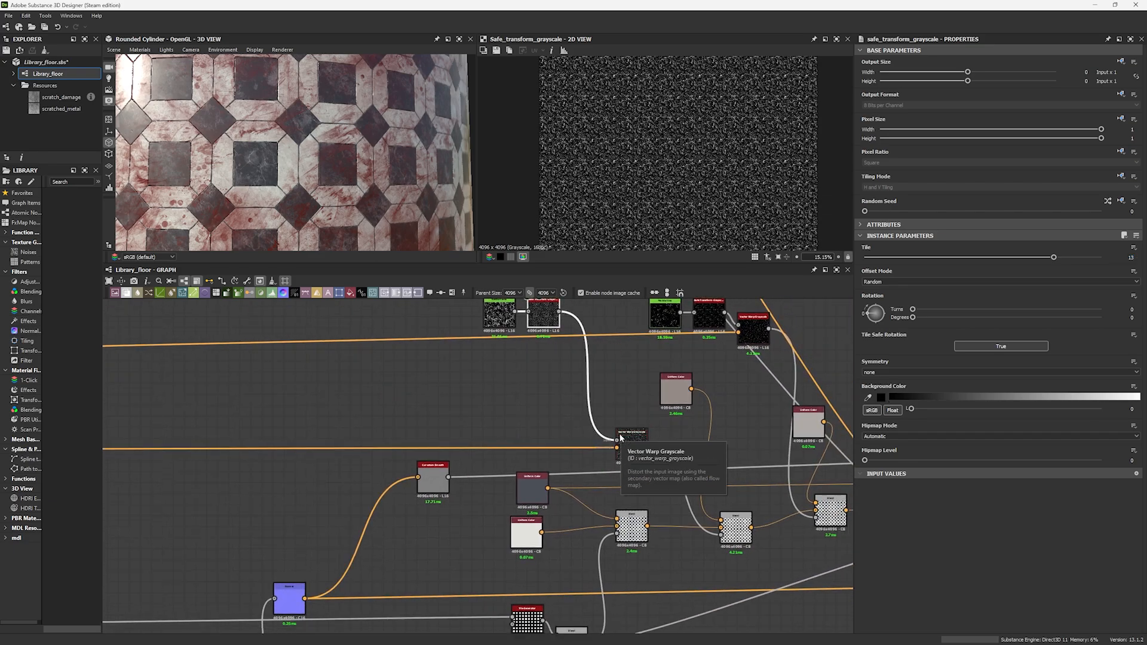
pyautogui.scroll(-5, 620, 438)
pyautogui.moveTo(620, 438); pyautogui.dragTo(706, 437, button='middle')
pyautogui.moveTo(465, 464); pyautogui.dragTo(849, 434, button='middle')
pyautogui.scroll(3, 398, 447)
pyautogui.moveTo(386, 446); pyautogui.dragTo(395, 437)
pyautogui.doubleClick(397, 440)
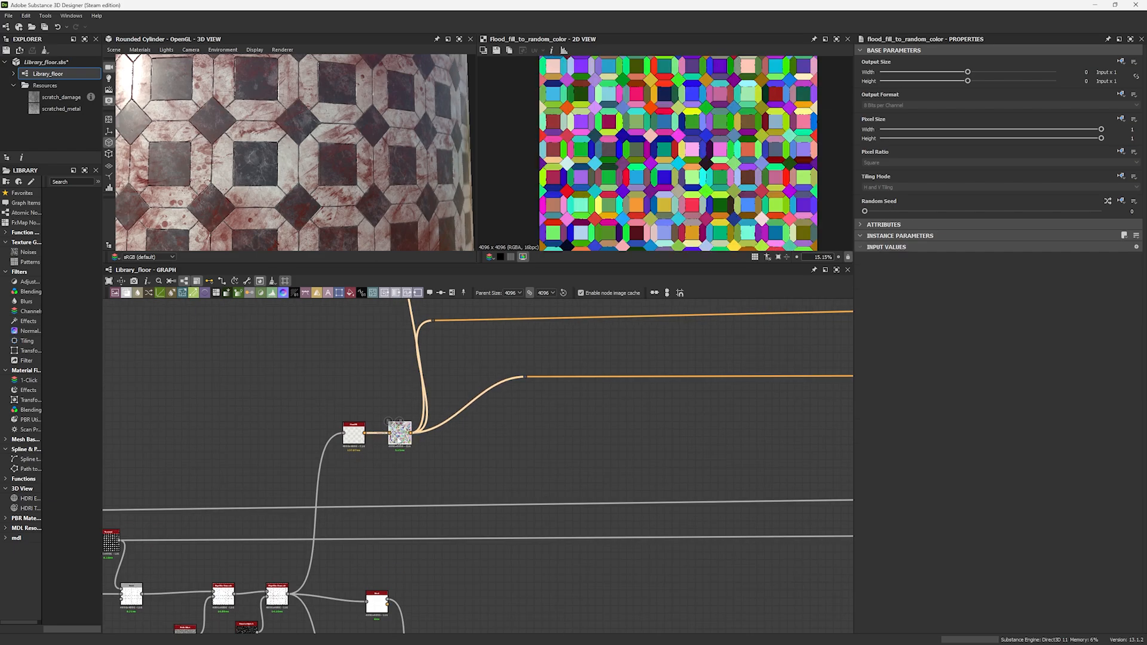
pyautogui.moveTo(638, 393); pyautogui.dragTo(560, 423, button='middle')
pyautogui.scroll(5, 705, 149)
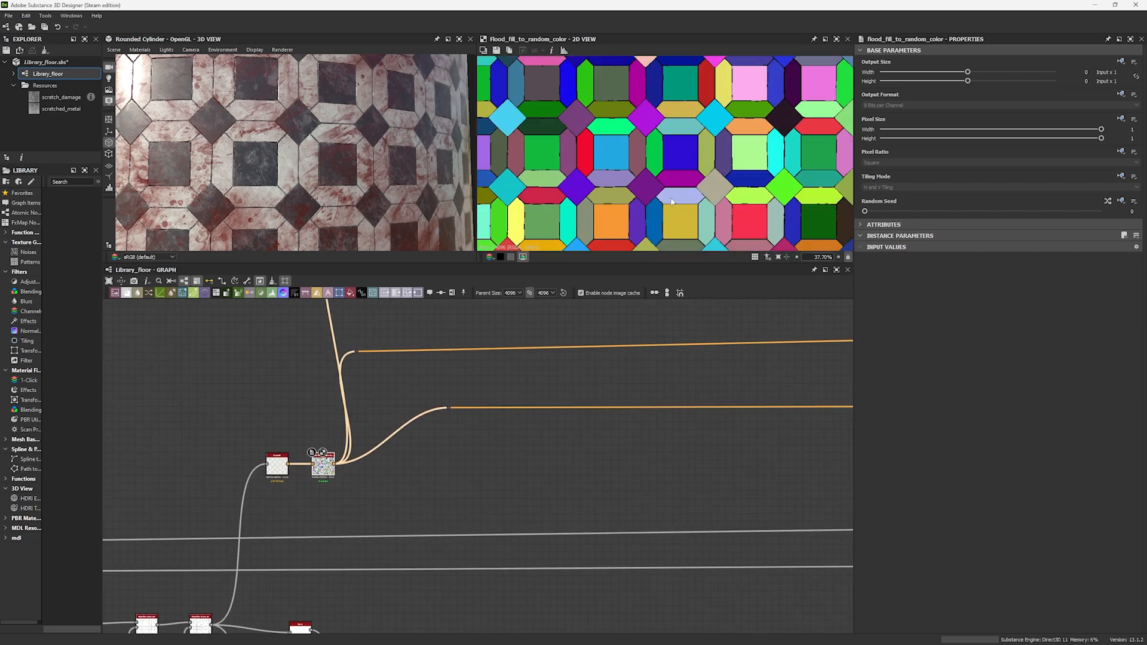
# Examine the random colour of each tile in an enlarged 2D view, and restore the normal layout.
pyautogui.click(838, 40)
pyautogui.scroll(-3, 662, 222)
pyautogui.scroll(5, 502, 297)
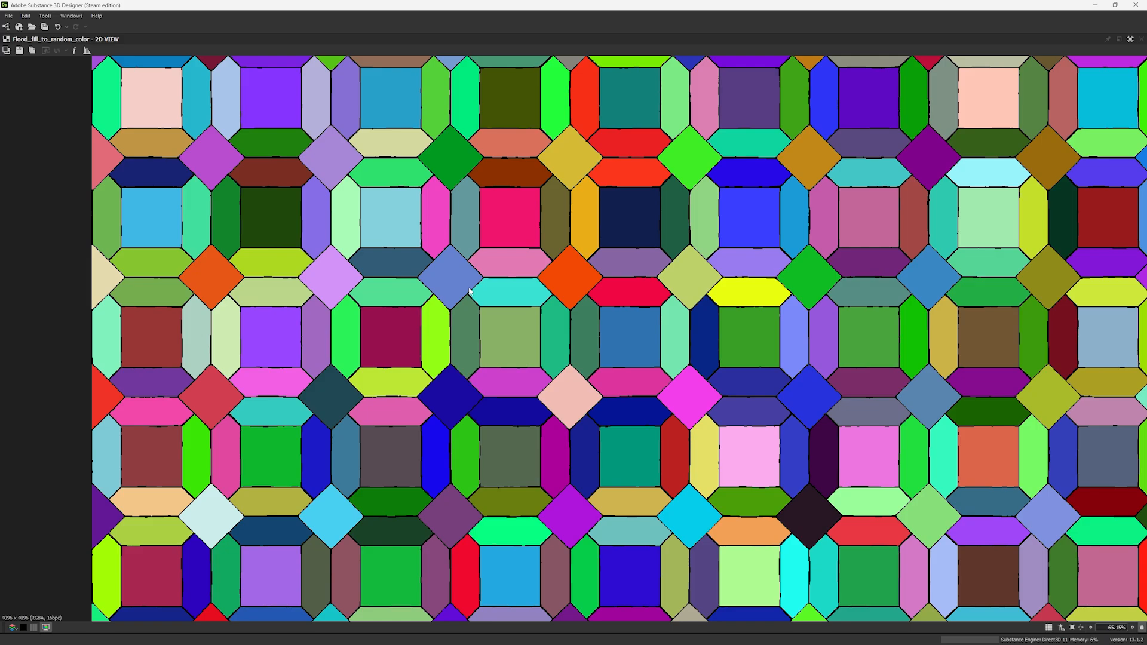
pyautogui.scroll(-3, 494, 278)
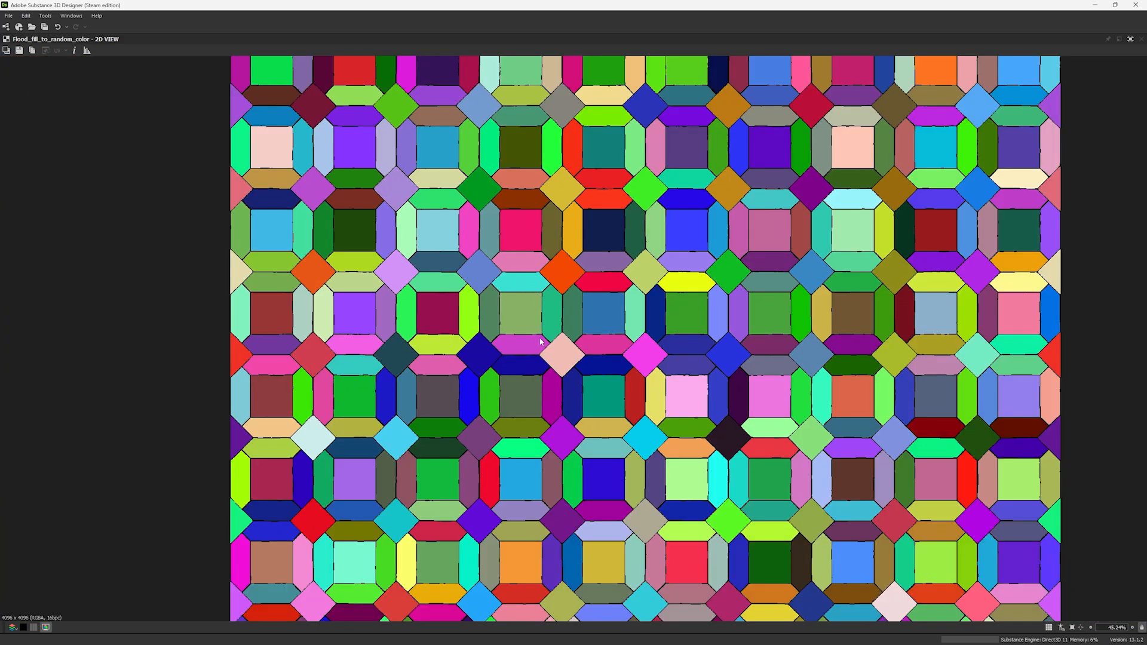
pyautogui.scroll(-2, 540, 342)
pyautogui.scroll(3, 502, 361)
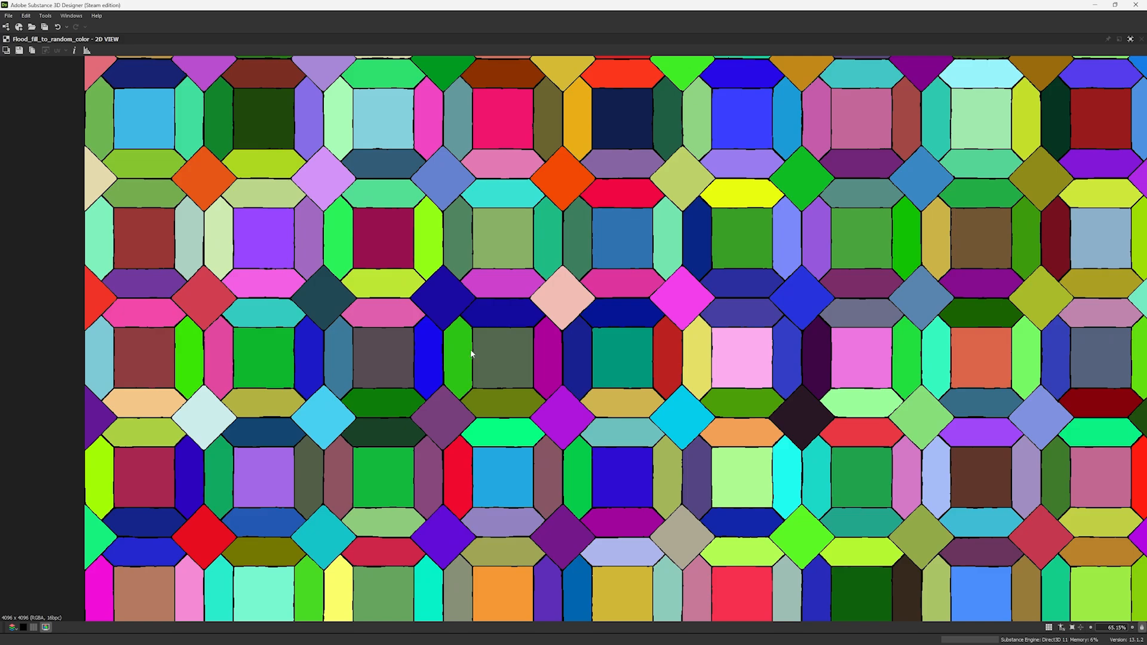
pyautogui.moveTo(488, 424); pyautogui.dragTo(480, 382, button='middle')
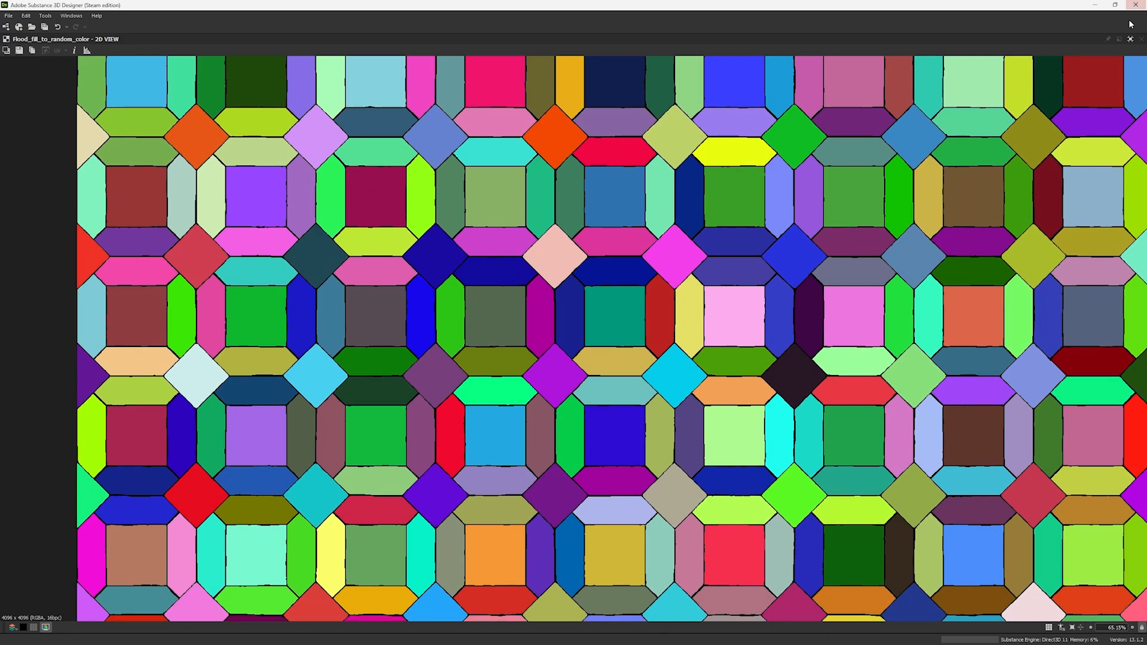
pyautogui.click(1130, 40)
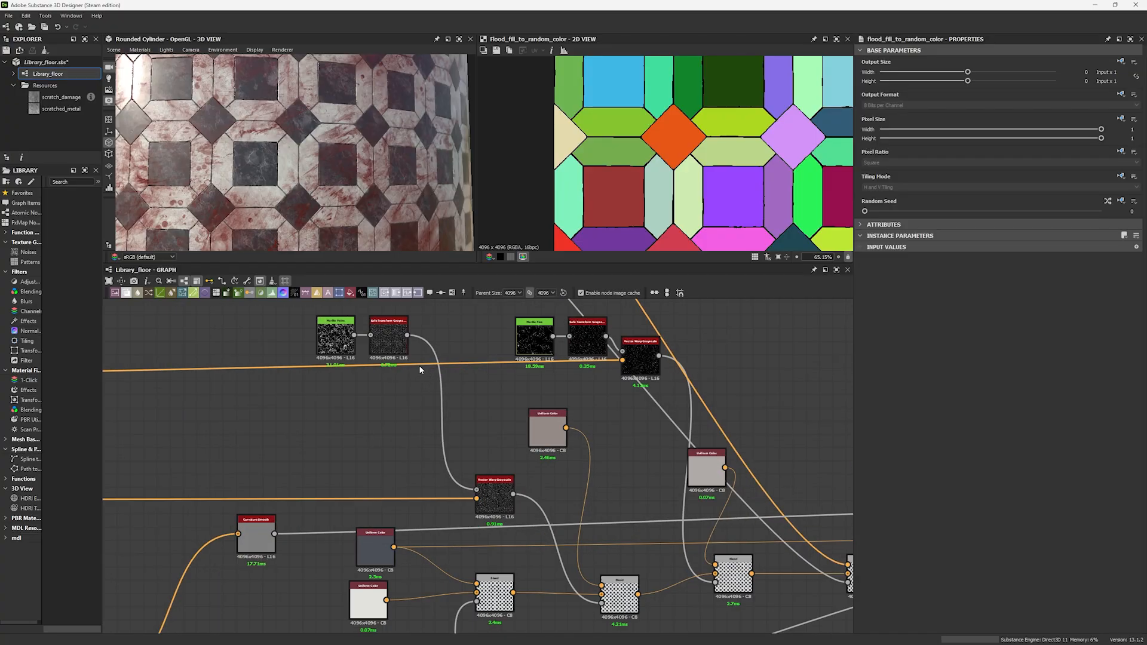
# Compare the tiled marble veins in 2D before and after the Vector Warp Grayscale, using enlarged preview views.
pyautogui.click(383, 329)
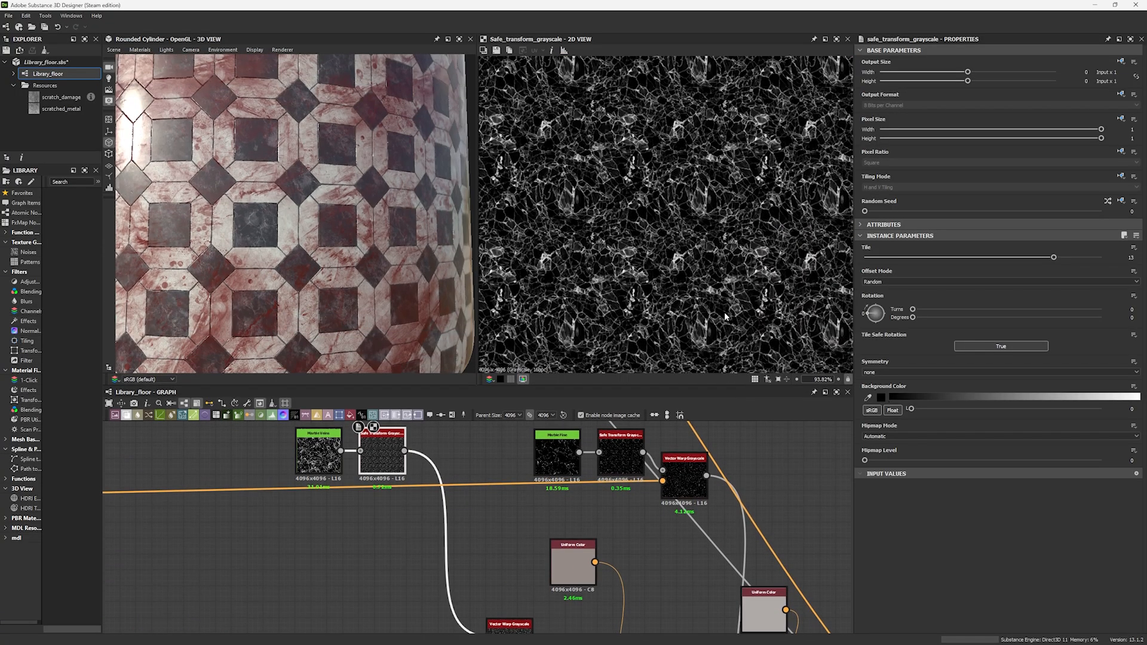
pyautogui.scroll(1, 725, 313)
pyautogui.moveTo(725, 313); pyautogui.dragTo(608, 247, button='middle')
pyautogui.moveTo(533, 529); pyautogui.dragTo(534, 435, button='middle')
pyautogui.click(509, 561)
pyautogui.doubleClick(509, 564)
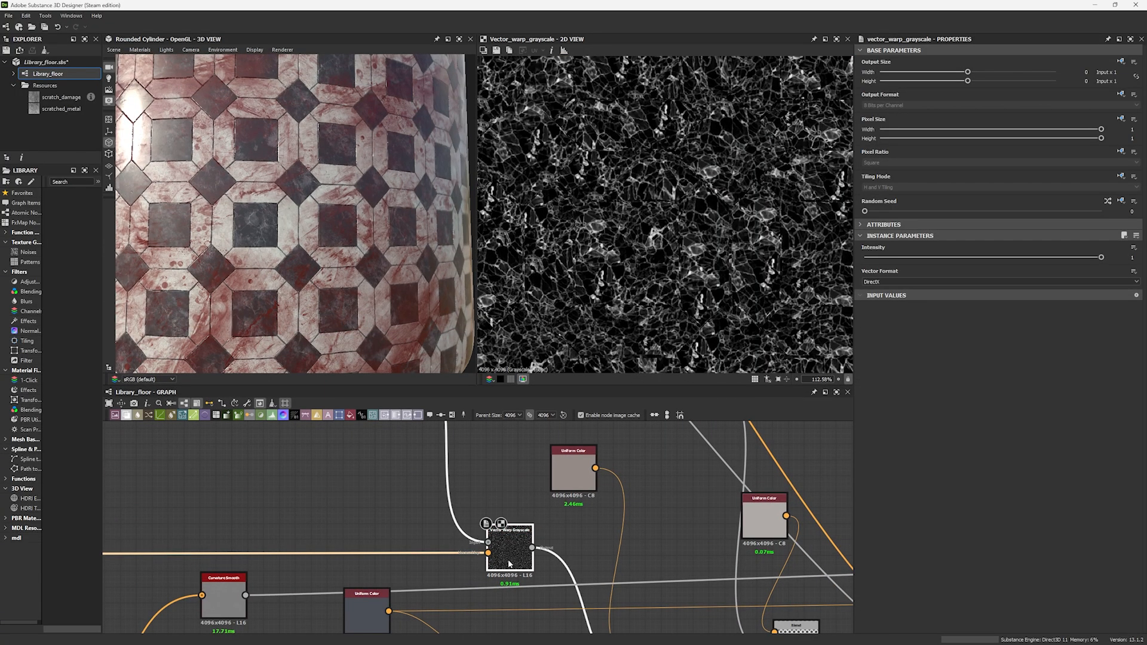
pyautogui.scroll(5, 607, 209)
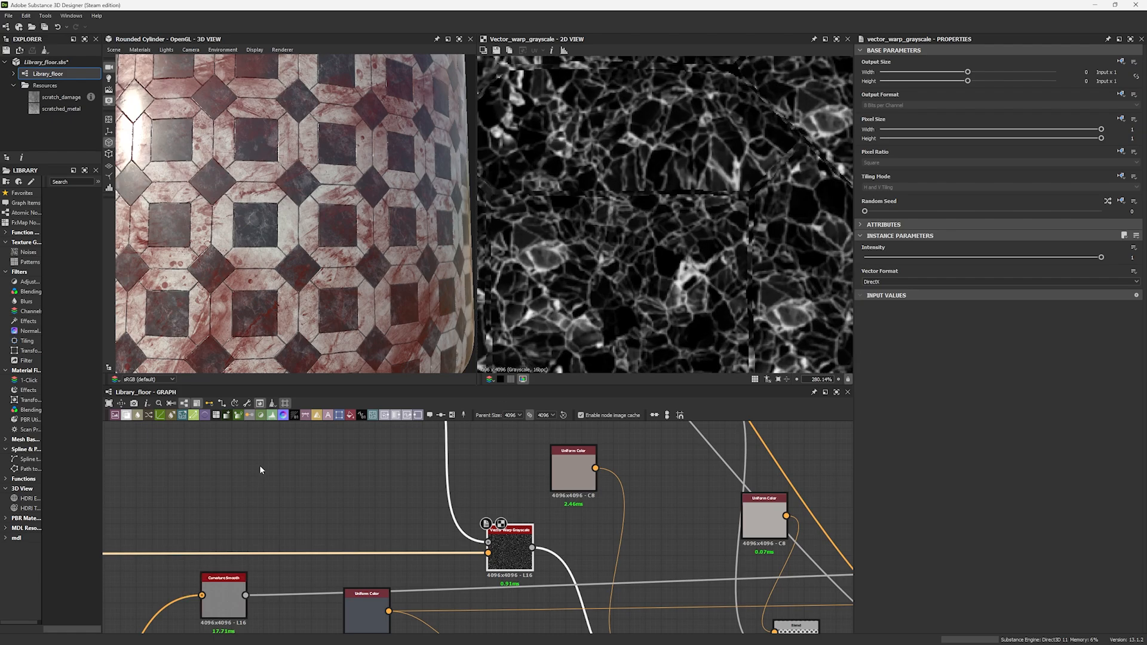
pyautogui.scroll(-2, 579, 597)
# Preview the Blend that overlays the veins on the tile colours, and inspect the veins up close on the cylinder.
pyautogui.moveTo(580, 597); pyautogui.dragTo(498, 508, button='middle')
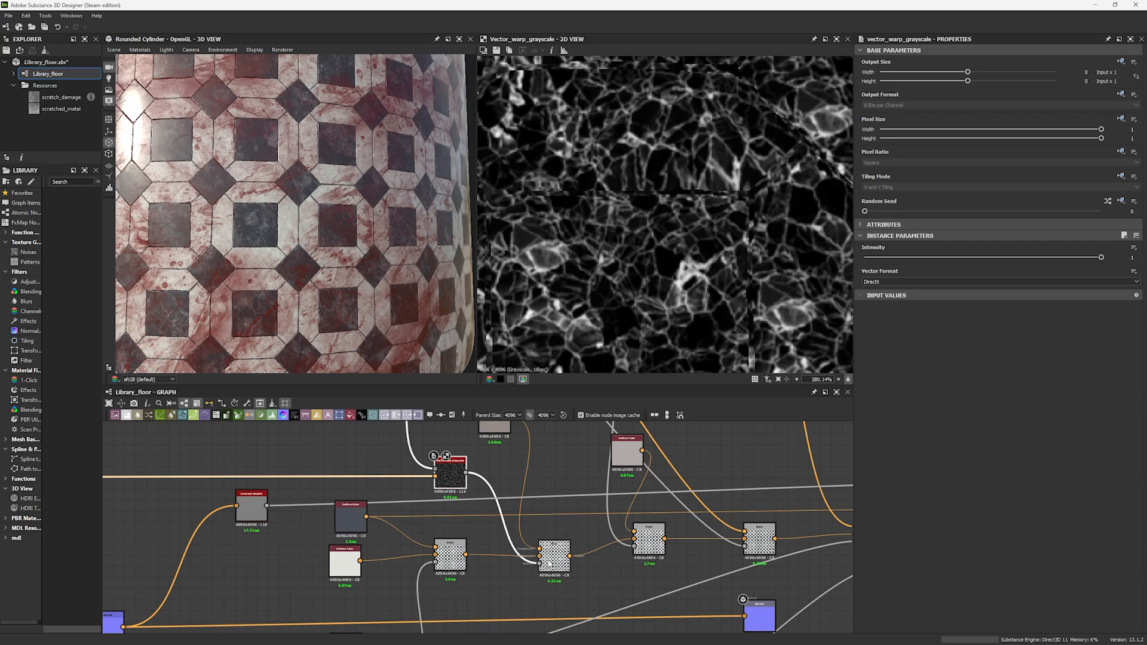
pyautogui.doubleClick(550, 560)
pyautogui.scroll(-1, 663, 223)
pyautogui.scroll(-2, 664, 226)
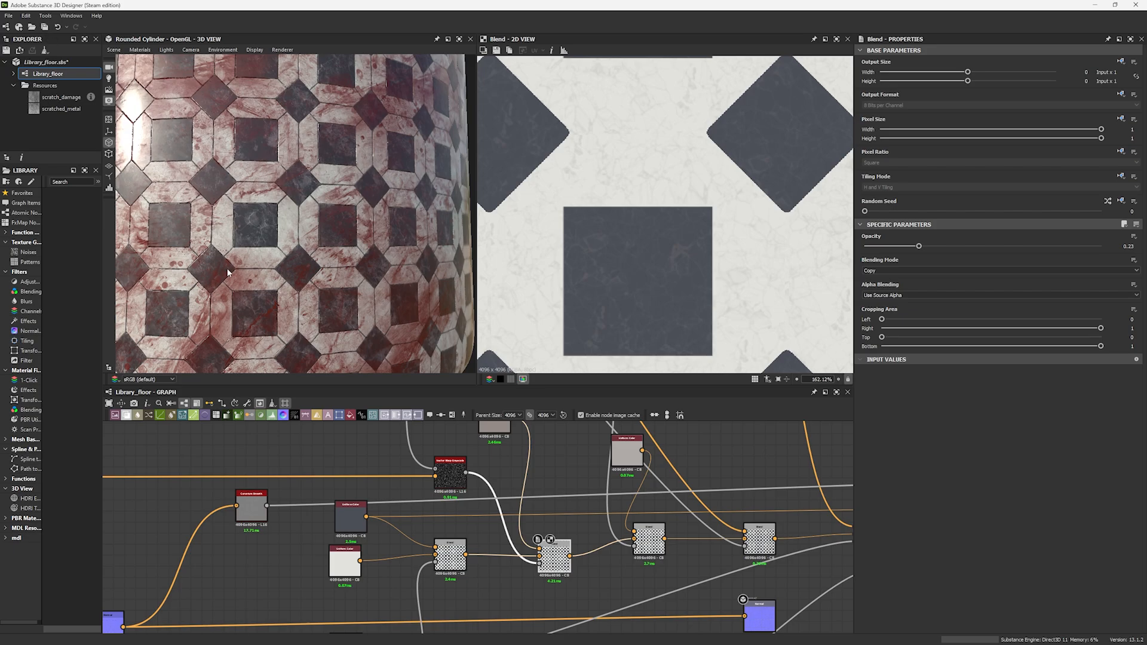
pyautogui.scroll(5, 227, 268)
# Save the package, and bypass the red blood Blend by feeding the Blend after it directly from the Blend before it.
pyautogui.scroll(-4, 639, 504)
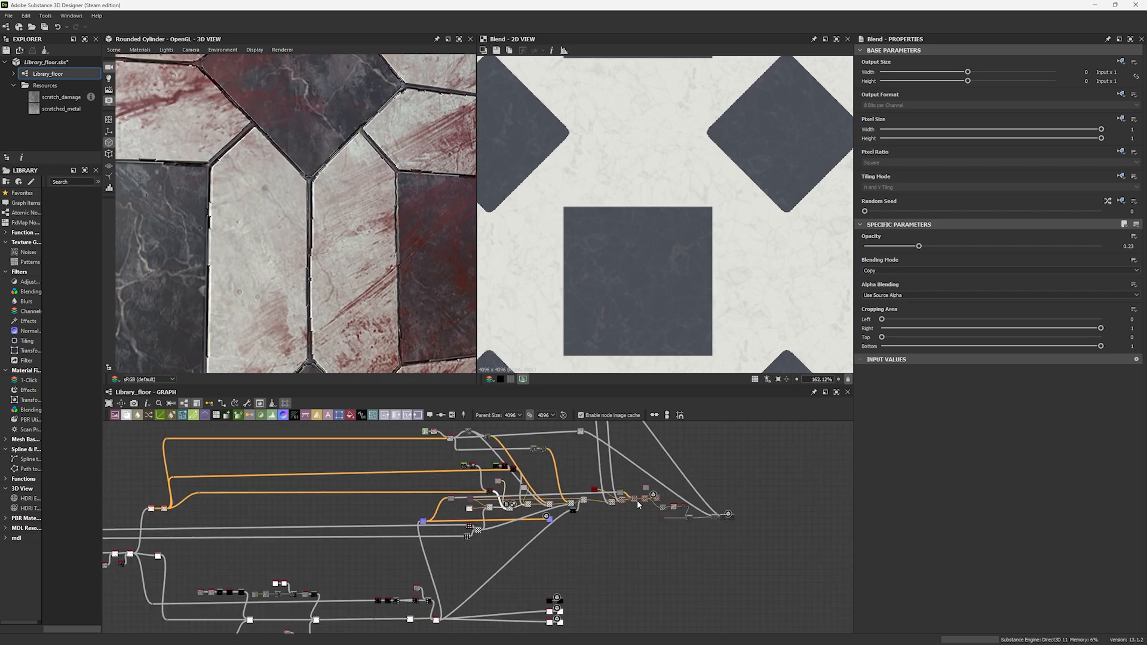
pyautogui.hotkey('ctrl', 's')
pyautogui.scroll(6, 513, 504)
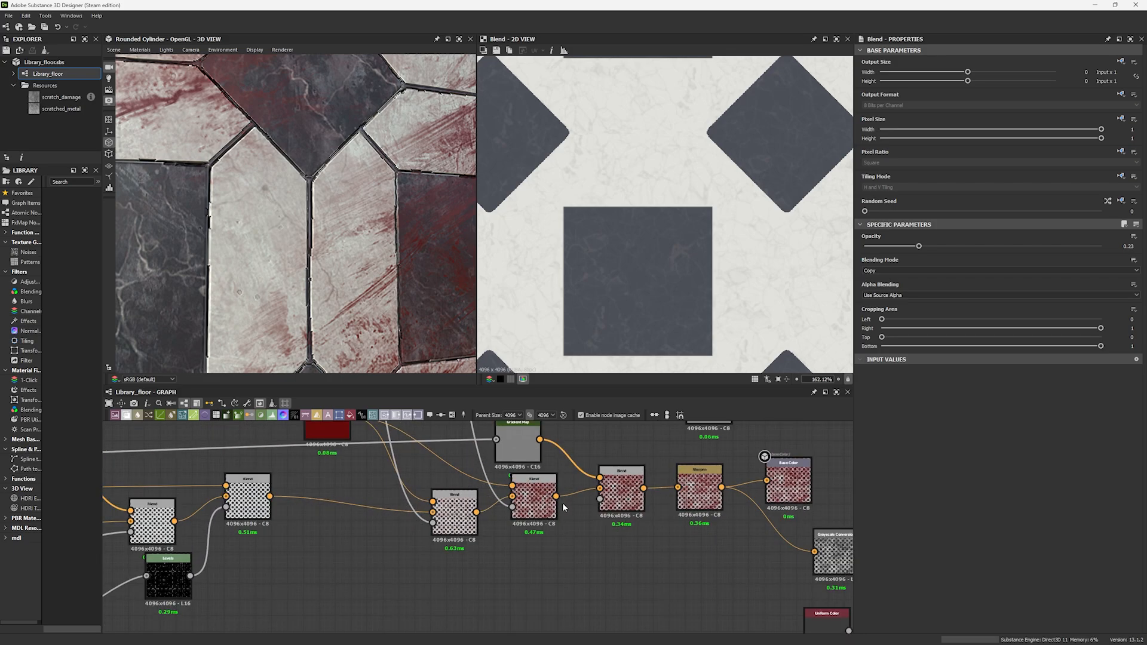
pyautogui.moveTo(599, 488); pyautogui.dragTo(477, 512)
# Inspect the marble veins on the cleaner tiles in 3D from several distances, rotating the environment light.
pyautogui.scroll(-6, 300, 263)
pyautogui.scroll(4, 300, 263)
pyautogui.moveTo(300, 263); pyautogui.dragTo(337, 259, button='middle')
pyautogui.moveTo(337, 259)
pyautogui.keyDown('ctrl'); pyautogui.keyDown('shift'); pyautogui.mouseDown(button='right')
pyautogui.moveTo(311, 266)
pyautogui.moveTo(352, 278)
pyautogui.mouseUp(button='right'); pyautogui.keyUp('shift'); pyautogui.keyUp('ctrl')
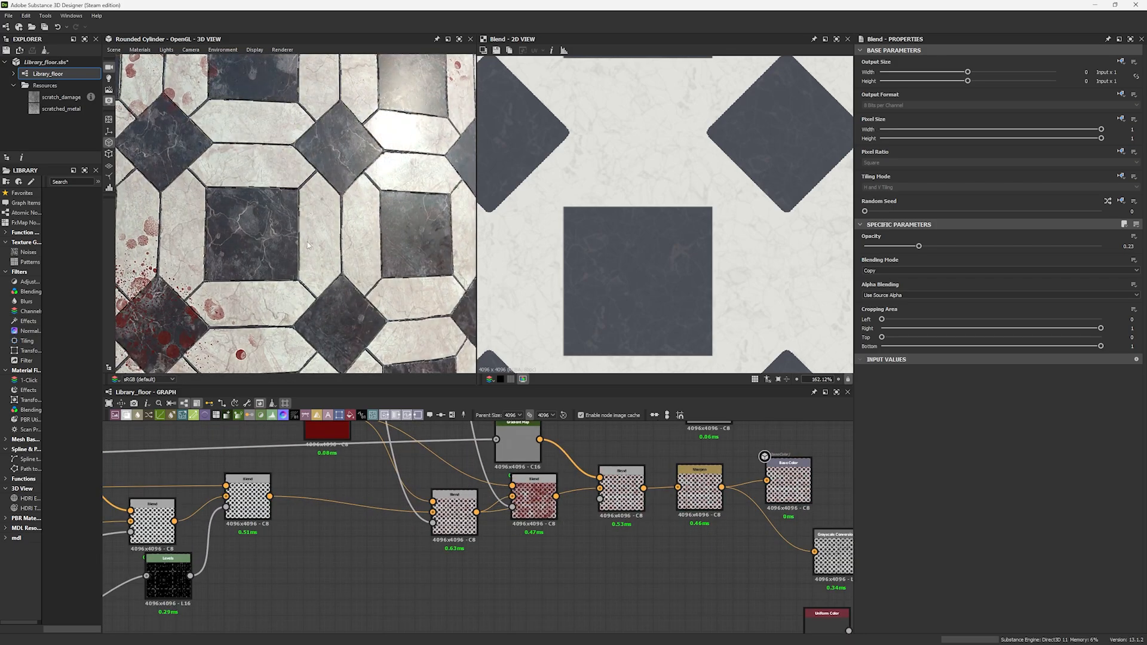
pyautogui.moveTo(258, 298); pyautogui.dragTo(317, 253, button='middle')
pyautogui.scroll(4, 341, 246)
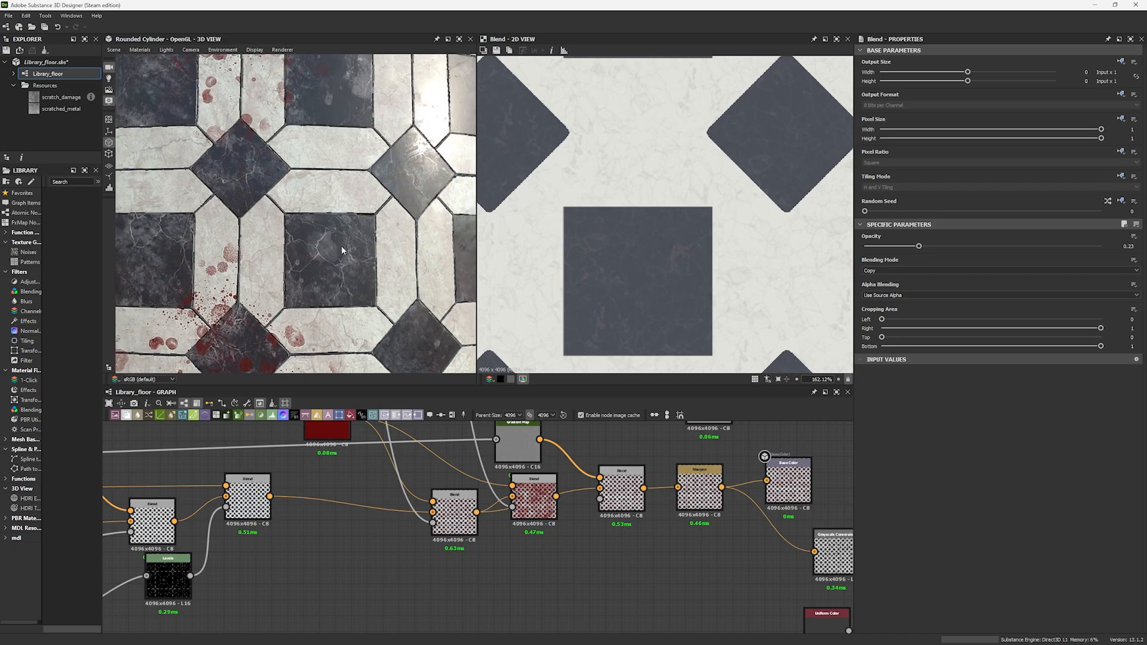
pyautogui.scroll(3, 333, 275)
pyautogui.scroll(-3, 298, 211)
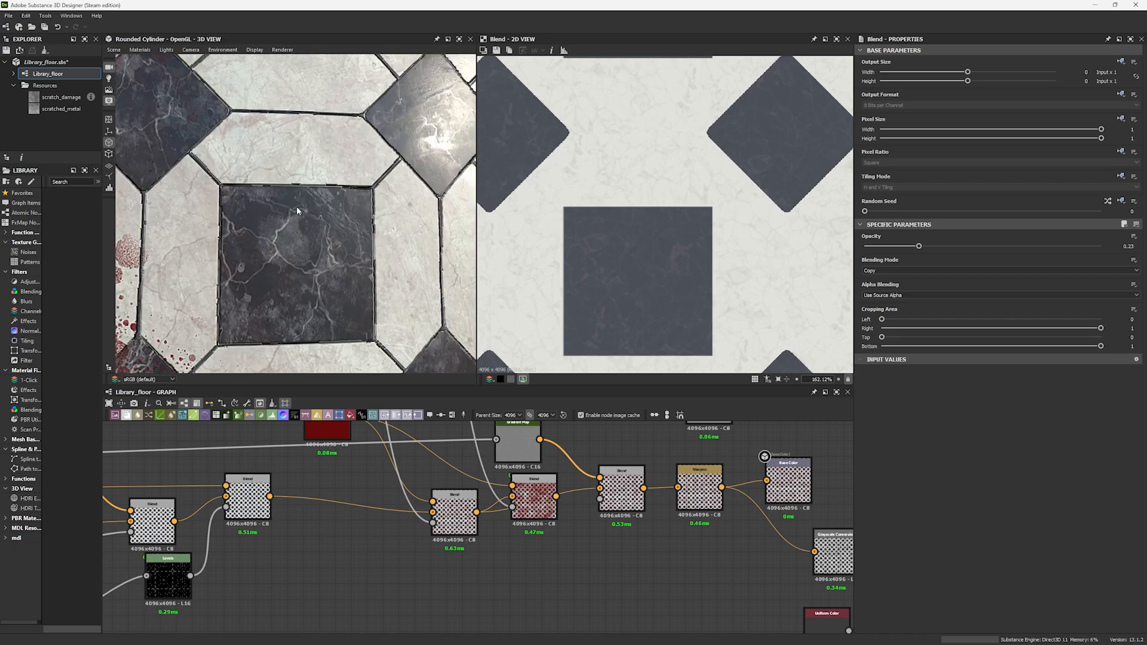
# Open the colour editor of the Uniform Color feeding the first marble vein Blend and check its hex code.
pyautogui.scroll(-4, 385, 487)
pyautogui.moveTo(385, 487); pyautogui.dragTo(658, 506, button='middle')
pyautogui.scroll(2, 325, 544)
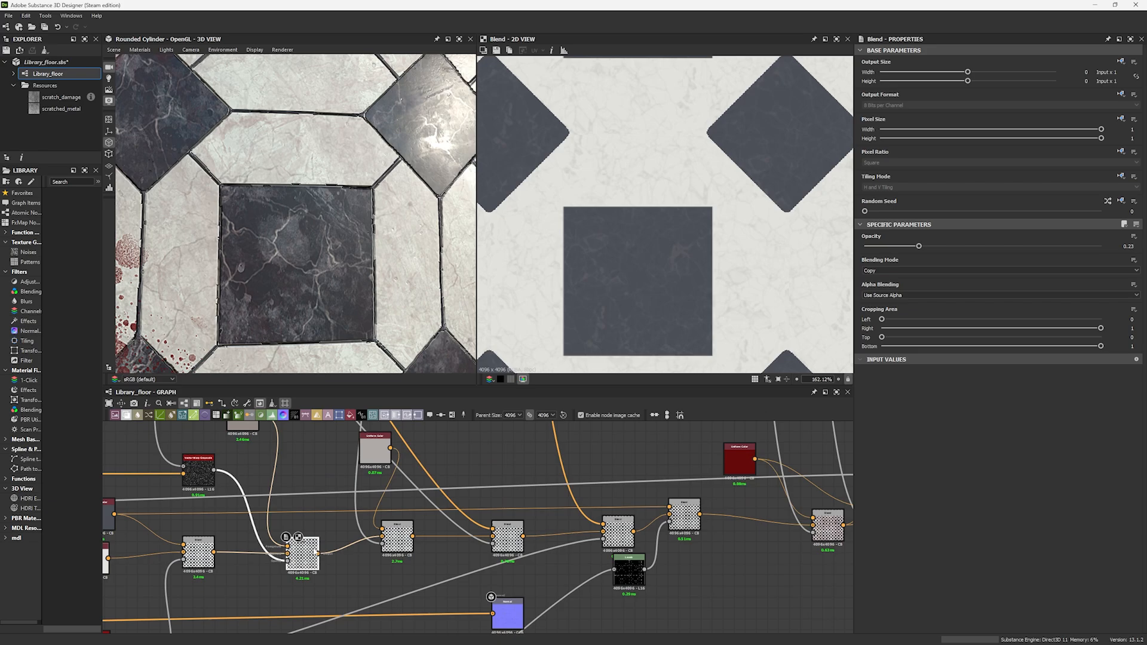
pyautogui.scroll(-2, 278, 464)
pyautogui.moveTo(272, 459); pyautogui.dragTo(339, 496, button='middle')
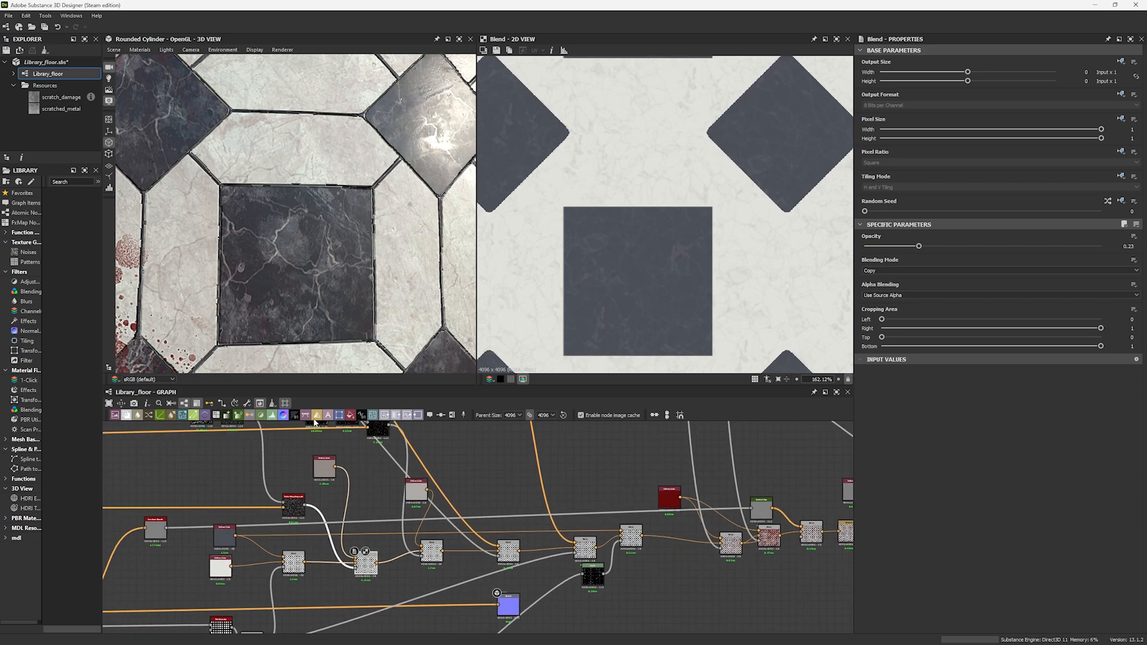
pyautogui.doubleClick(325, 466)
pyautogui.click(882, 274)
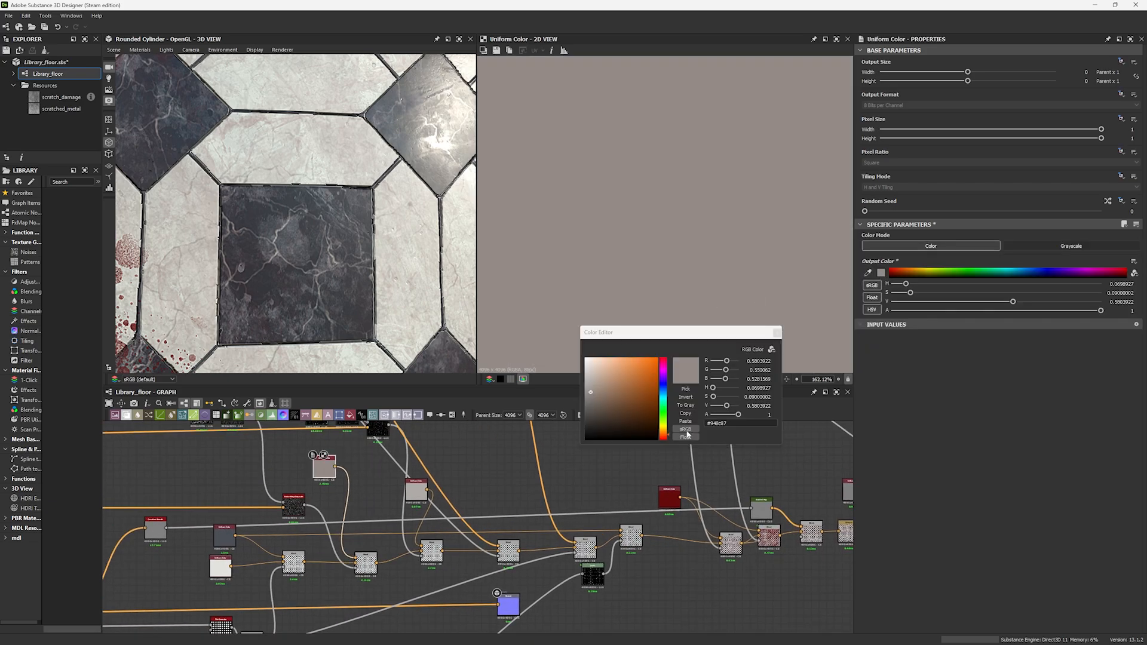
pyautogui.click(712, 423)
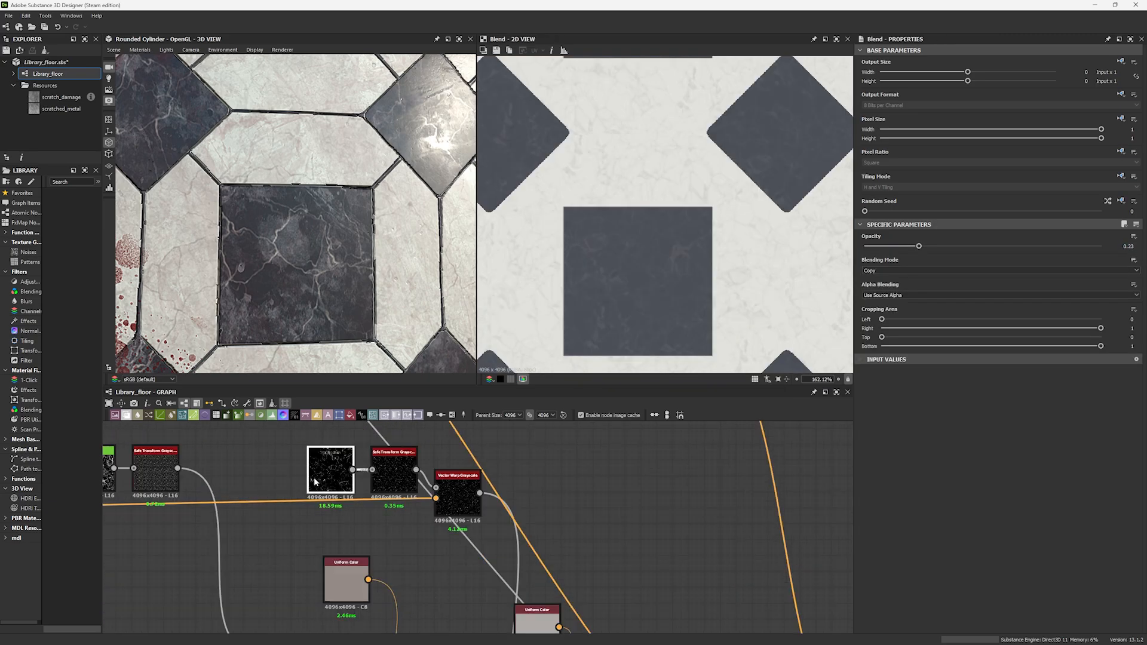
# Preview the Marble Fine and Marble Veins noises in 2D, expanding the Noise Parameters of Marble Veins.
pyautogui.doubleClick(330, 471)
pyautogui.moveTo(640, 269); pyautogui.dragTo(687, 267, button='middle')
pyautogui.scroll(-1, 729, 267)
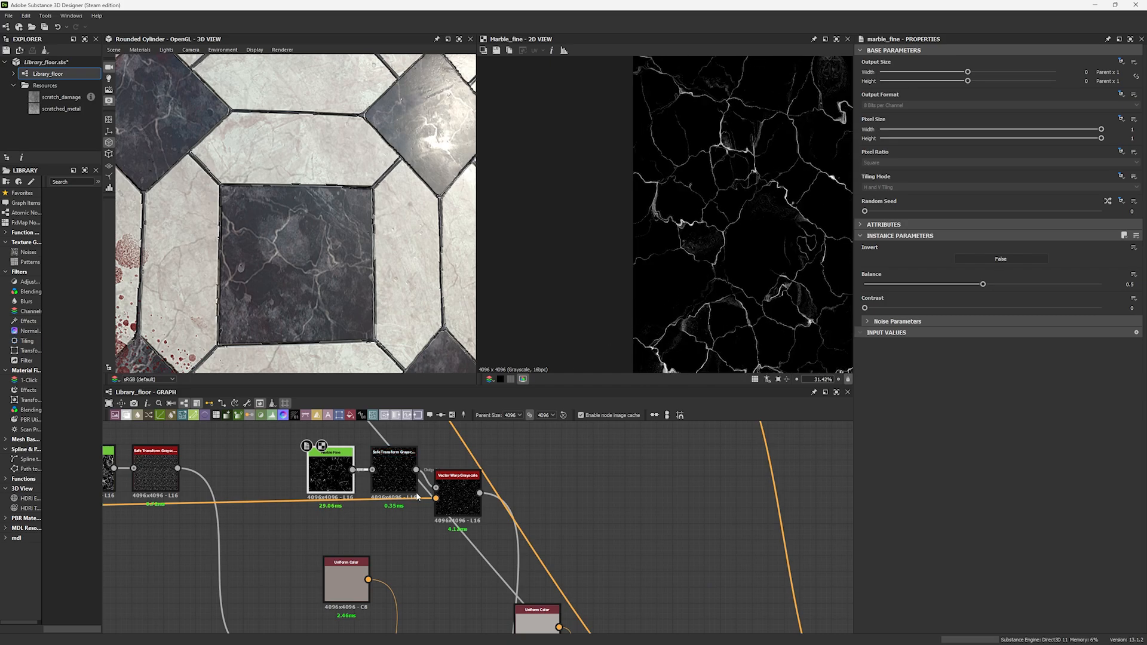
pyautogui.scroll(-3, 413, 495)
pyautogui.doubleClick(231, 482)
pyautogui.click(896, 322)
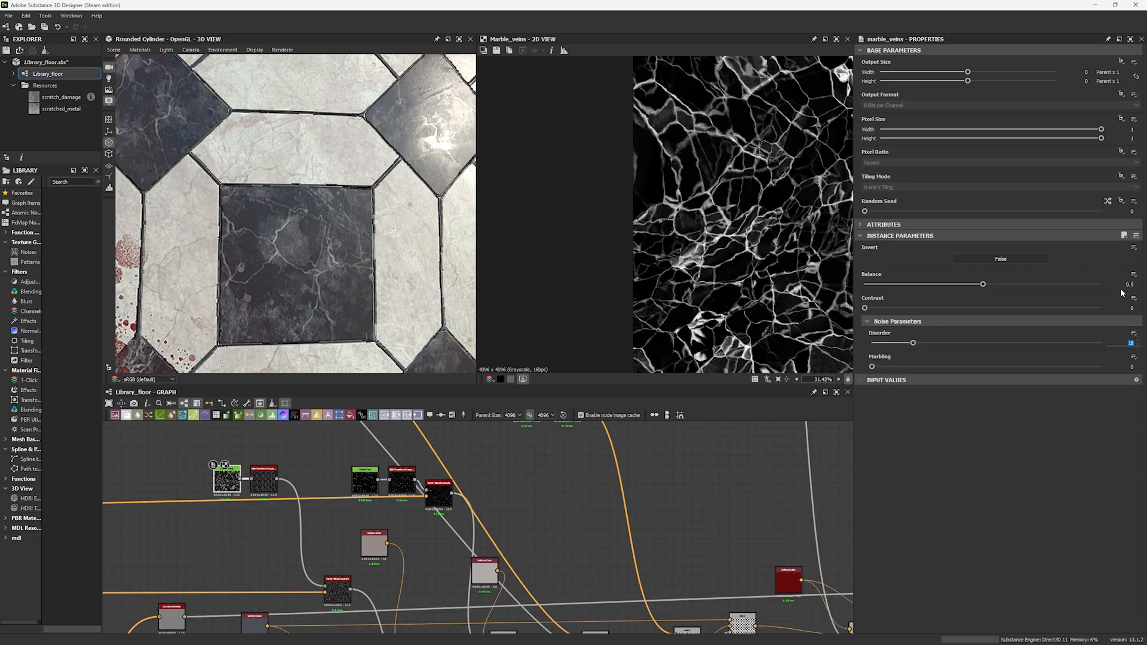
# Compare the full Marble Fine texture with Marble Veins in the 2D view.
pyautogui.doubleClick(365, 479)
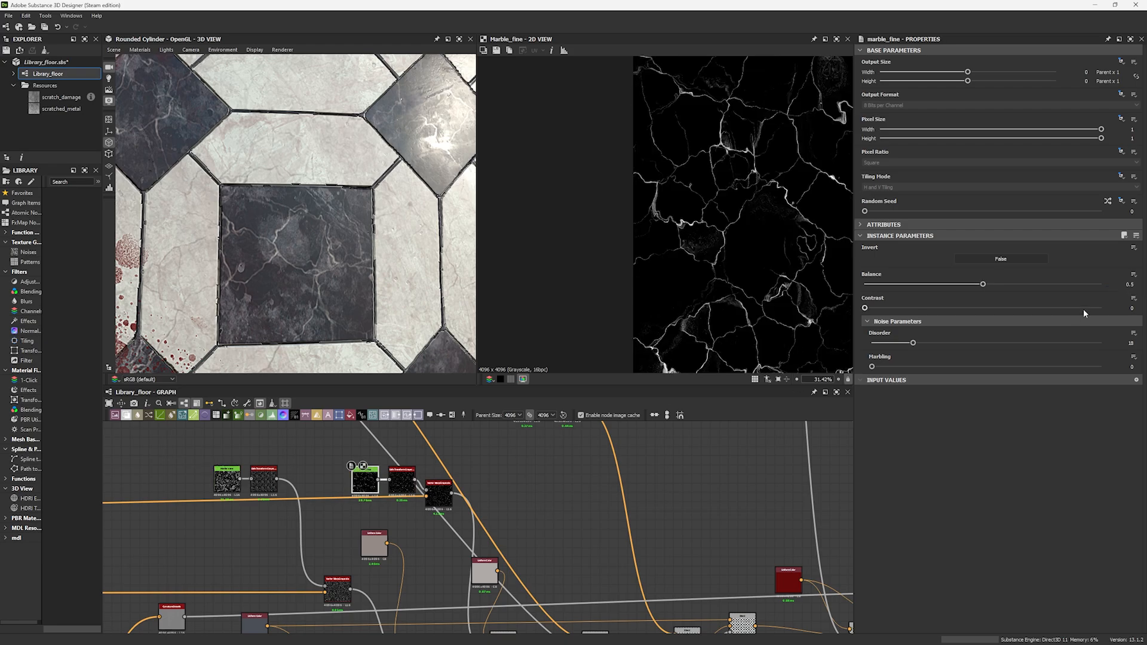
pyautogui.moveTo(783, 244); pyautogui.dragTo(717, 253, button='middle')
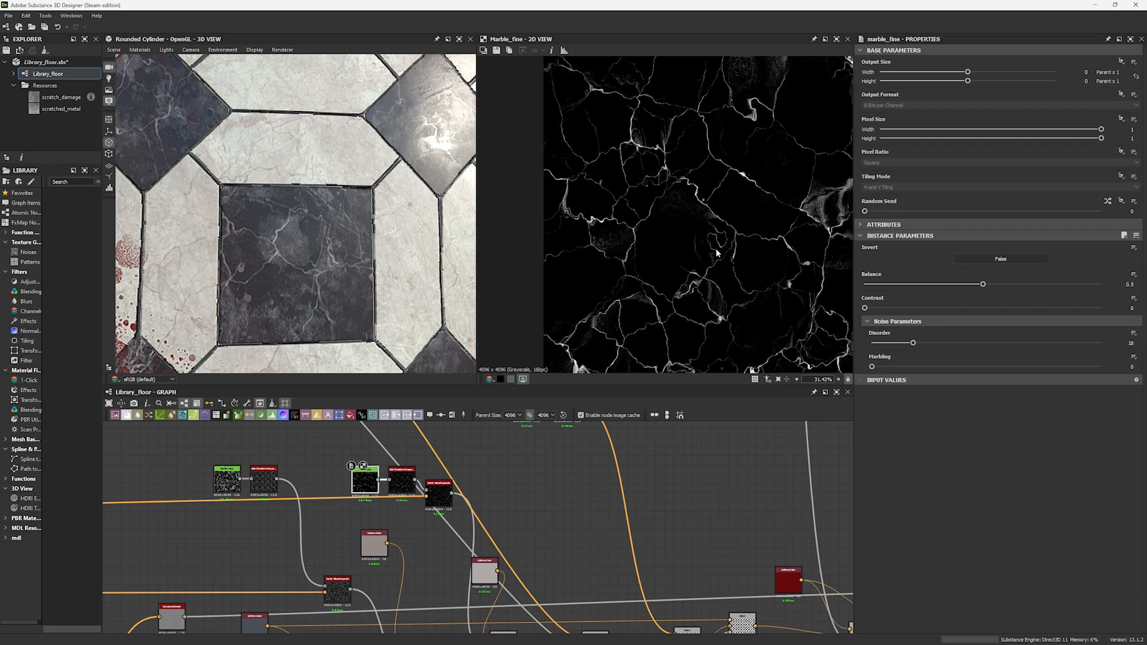
pyautogui.scroll(-4, 806, 287)
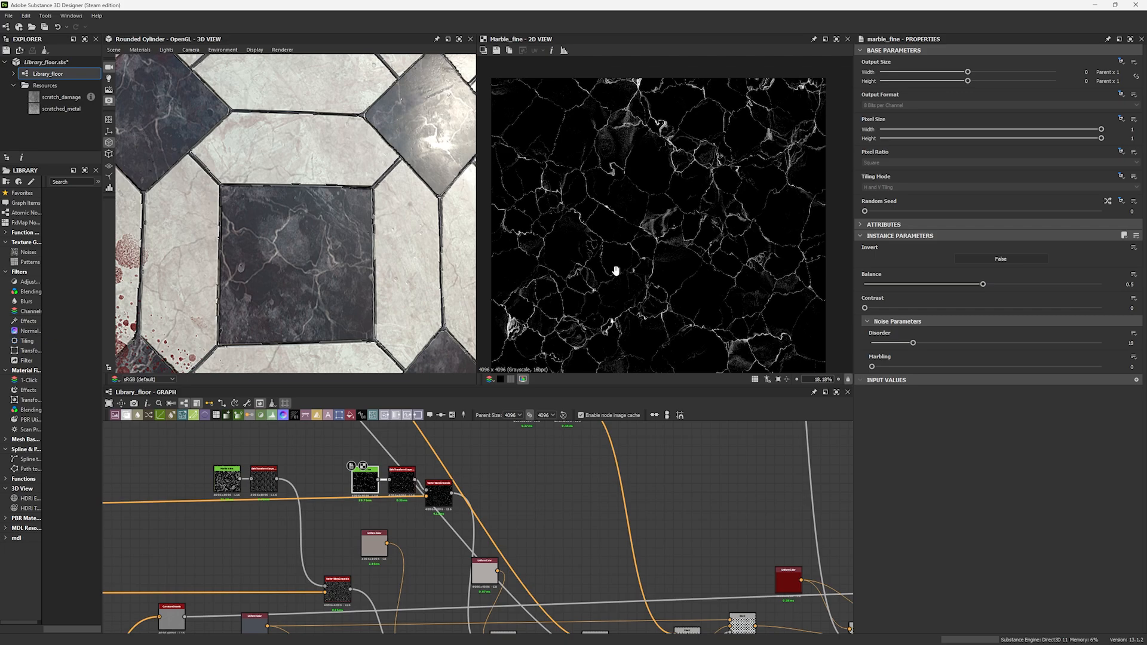
pyautogui.click(228, 481)
pyautogui.doubleClick(227, 481)
pyautogui.doubleClick(366, 477)
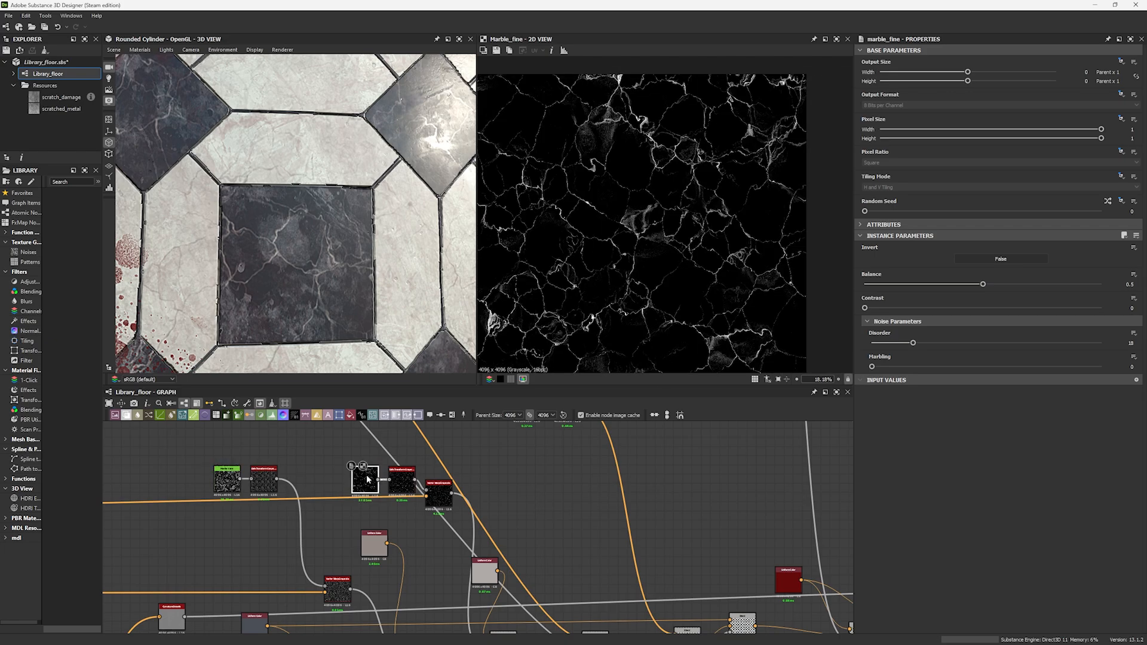
pyautogui.scroll(5, 366, 475)
pyautogui.scroll(-5, 366, 475)
# Examine the Marble Veins and Marble Fine nodes up close in the graph.
pyautogui.moveTo(366, 478); pyautogui.dragTo(565, 484, button='middle')
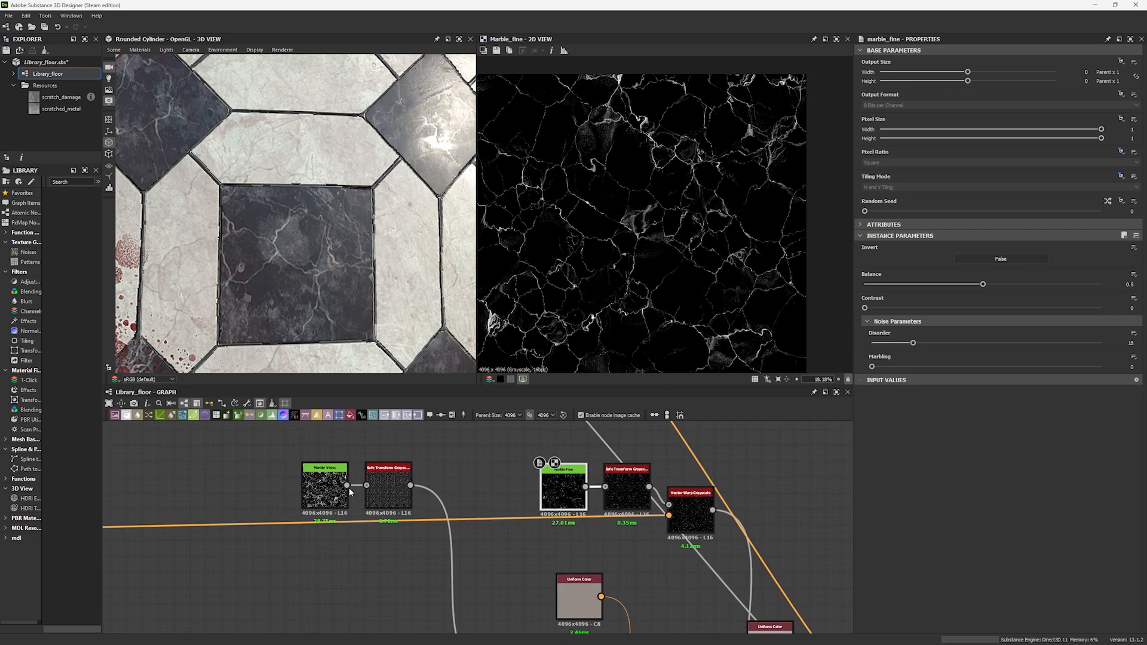
pyautogui.scroll(4, 350, 485)
pyautogui.moveTo(358, 460); pyautogui.dragTo(263, 470, button='middle')
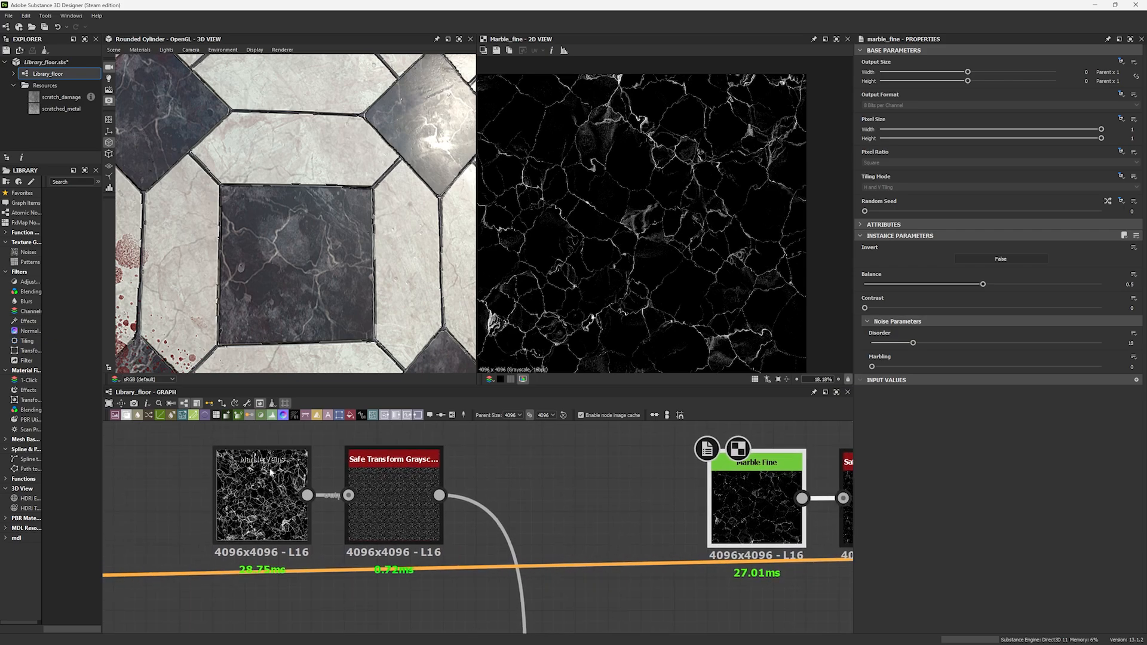
pyautogui.scroll(3, 254, 472)
pyautogui.scroll(-4, 301, 465)
pyautogui.moveTo(455, 487); pyautogui.dragTo(264, 480, button='middle')
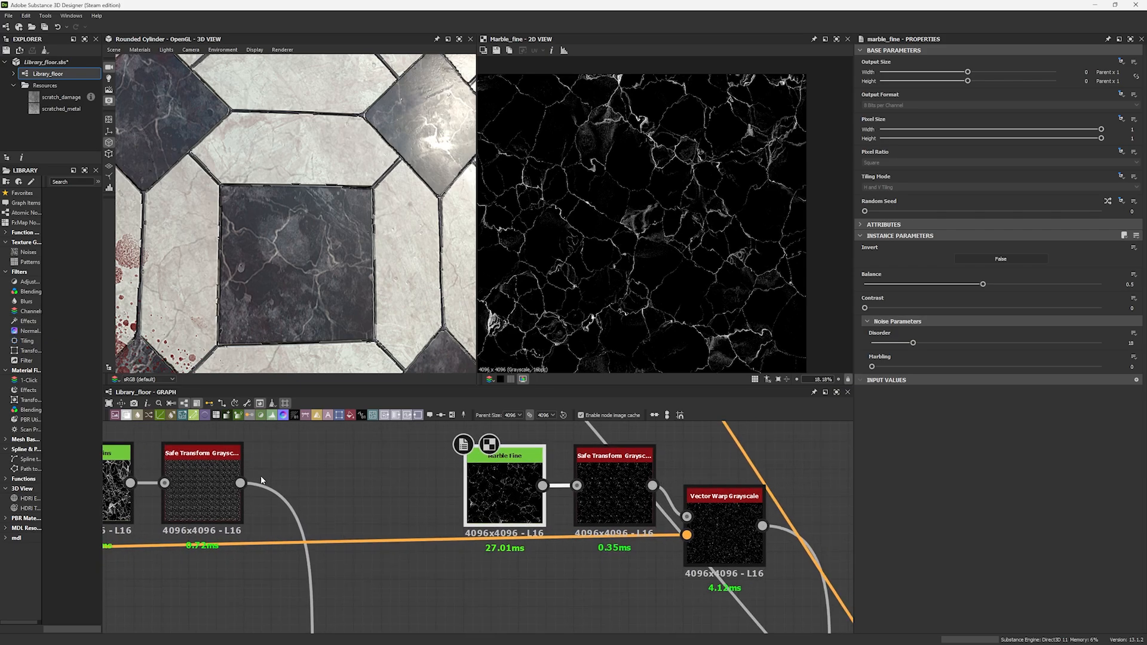
pyautogui.scroll(3, 448, 469)
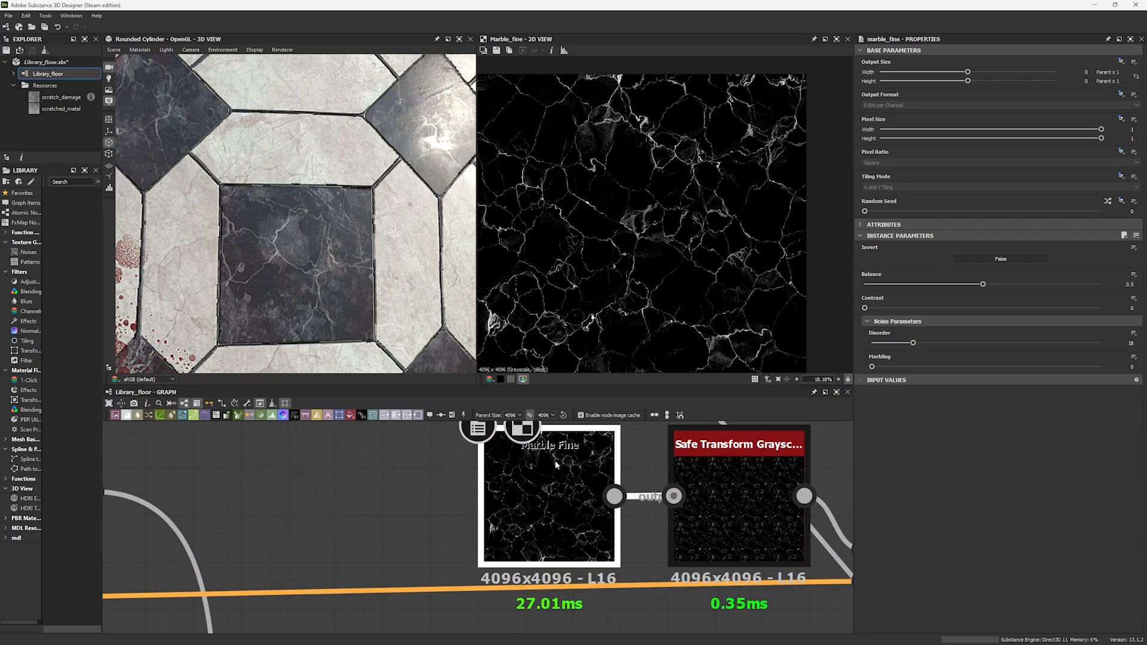
# Inspect the thin vein lines of Marble Fine in an enlarged 2D preview.
pyautogui.scroll(5, 643, 274)
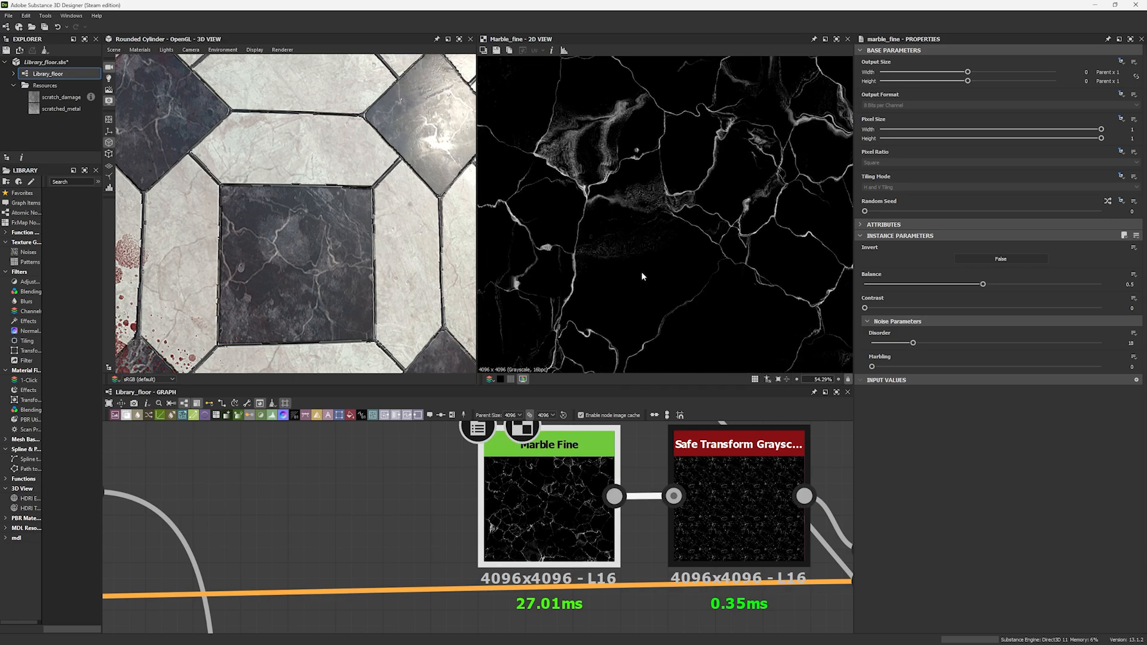
pyautogui.moveTo(642, 274); pyautogui.dragTo(670, 276, button='middle')
pyautogui.scroll(5, 615, 227)
pyautogui.moveTo(581, 213); pyautogui.dragTo(632, 131, button='middle')
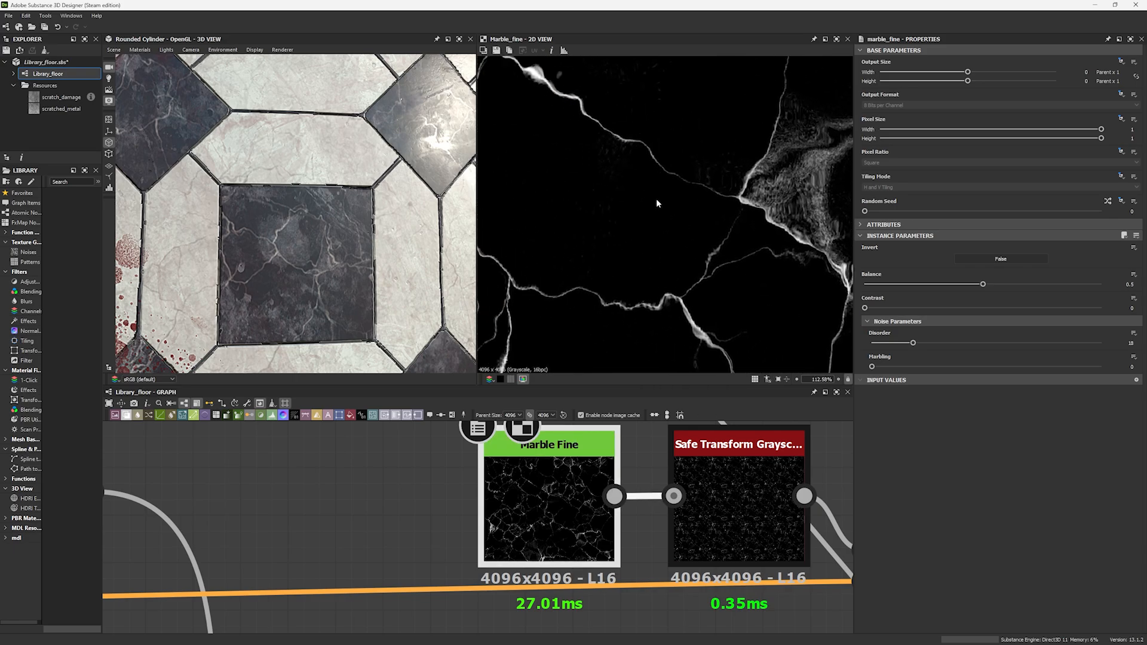
# Preview Marble Fine after its Safe Transform Grayscale tiling and after the Vector Warp Grayscale.
pyautogui.scroll(-5, 657, 204)
pyautogui.moveTo(746, 466); pyautogui.dragTo(522, 478, button='middle')
pyautogui.click(522, 478)
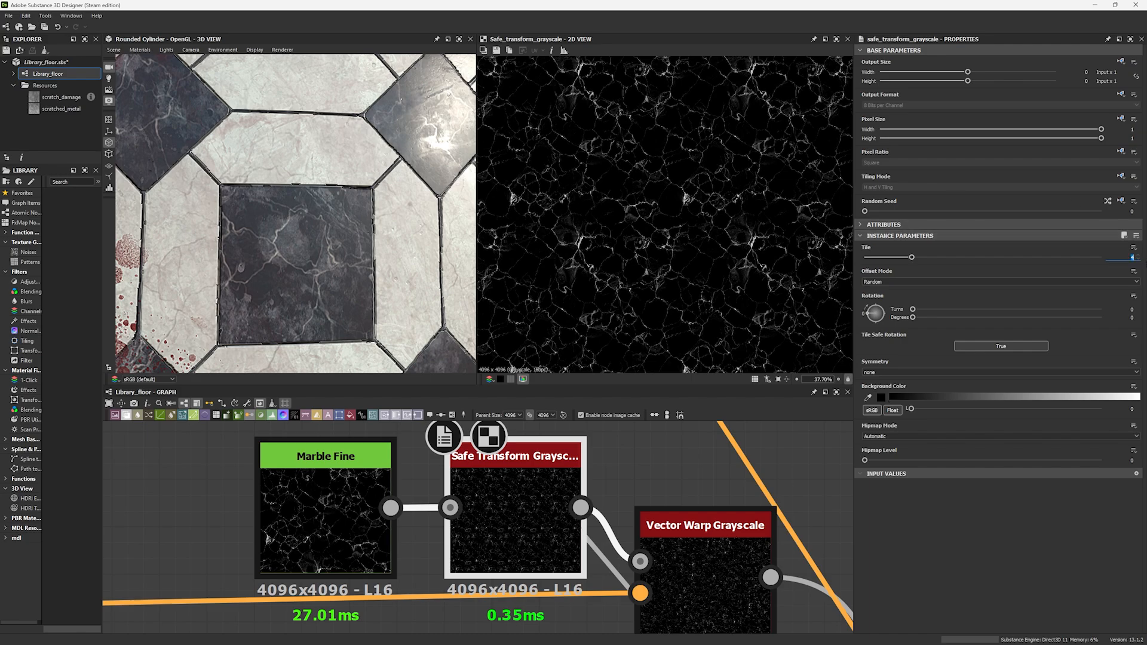
pyautogui.scroll(-5, 744, 274)
pyautogui.scroll(-3, 528, 483)
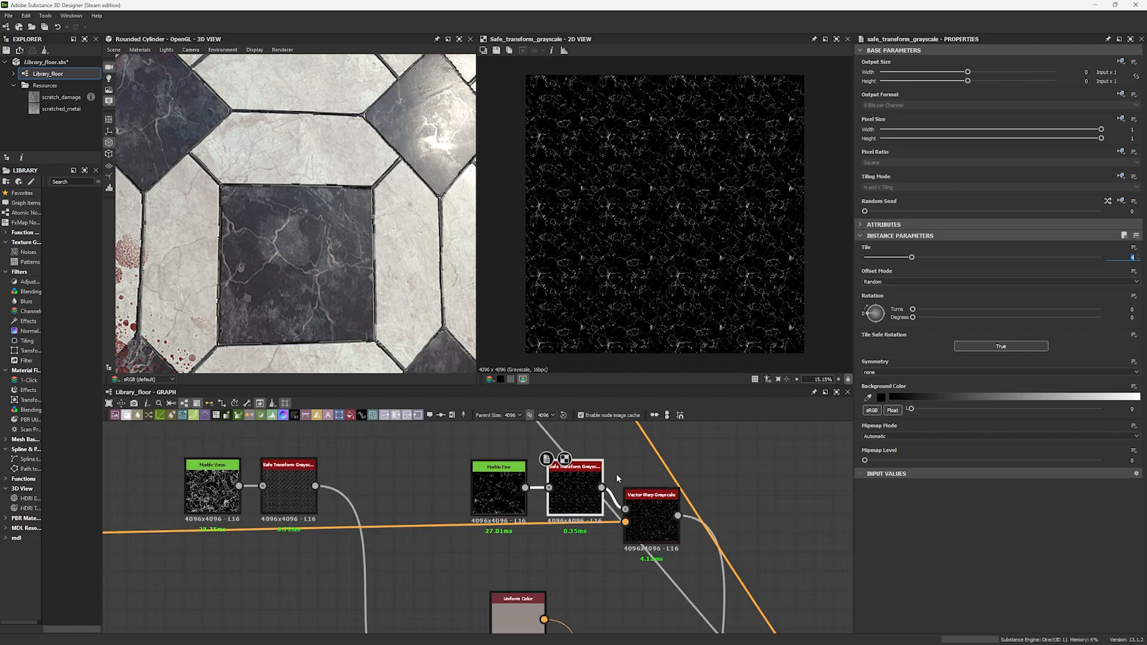
pyautogui.doubleClick(568, 465)
pyautogui.scroll(4, 629, 249)
pyautogui.scroll(-1, 568, 476)
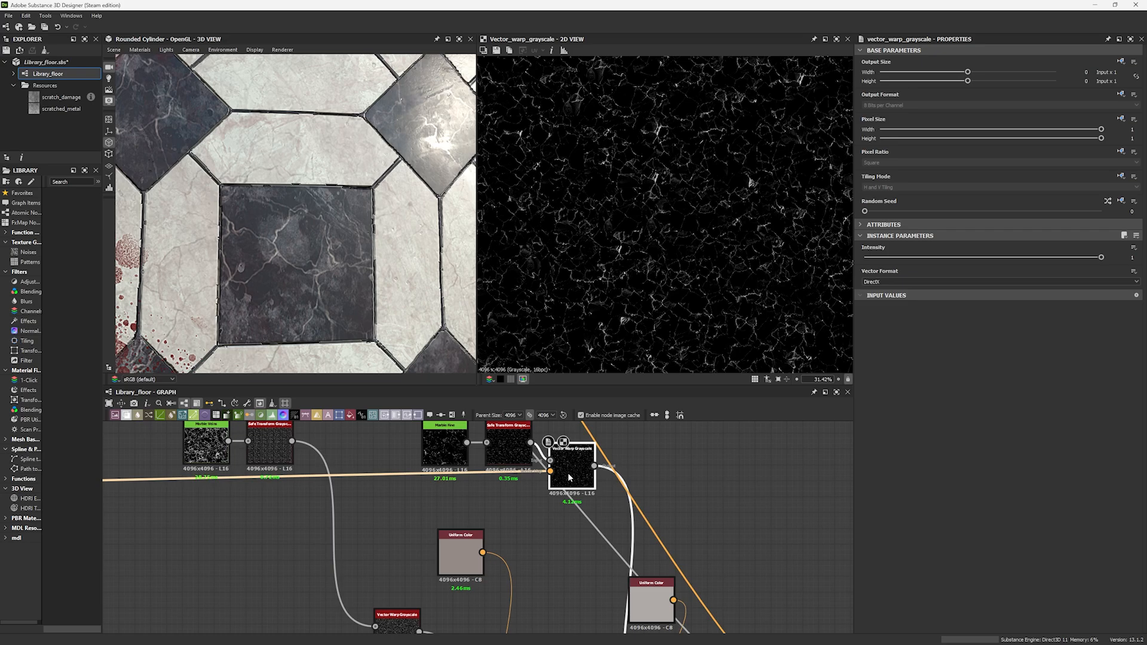
# Check the hex code of the Uniform Color used for the fine marble veins.
pyautogui.moveTo(648, 602); pyautogui.dragTo(575, 421, button='middle')
pyautogui.doubleClick(574, 426)
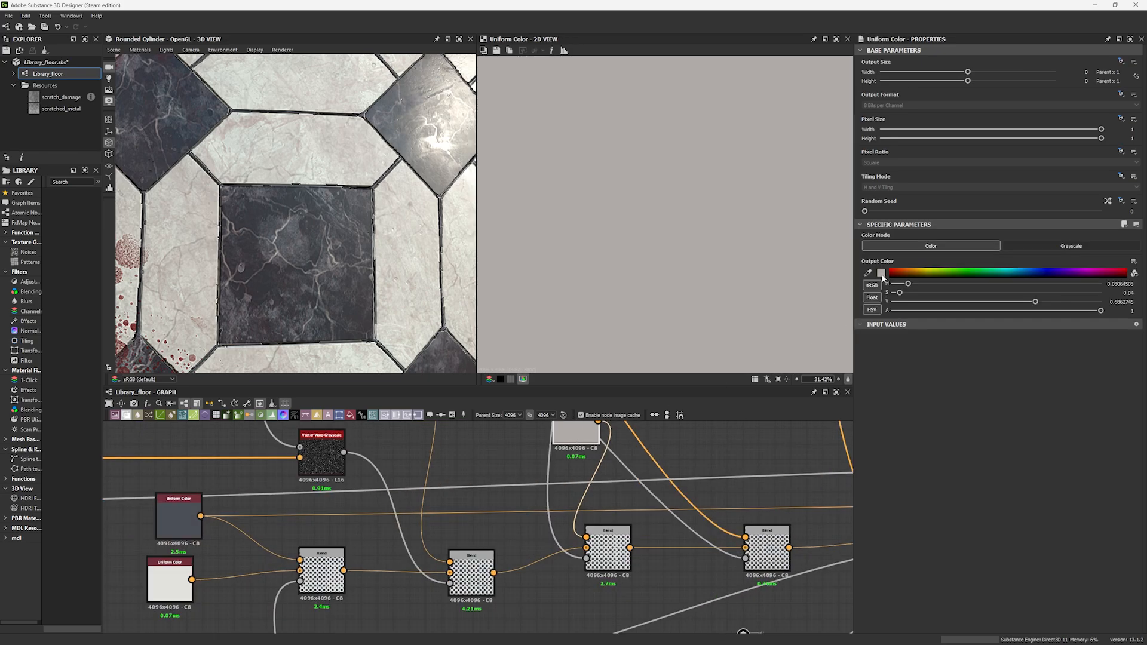
pyautogui.click(882, 274)
pyautogui.doubleClick(717, 436)
pyautogui.click(778, 346)
# Compare the Blend that adds the fine veins with the Blends directly before and after it in 2D.
pyautogui.click(602, 540)
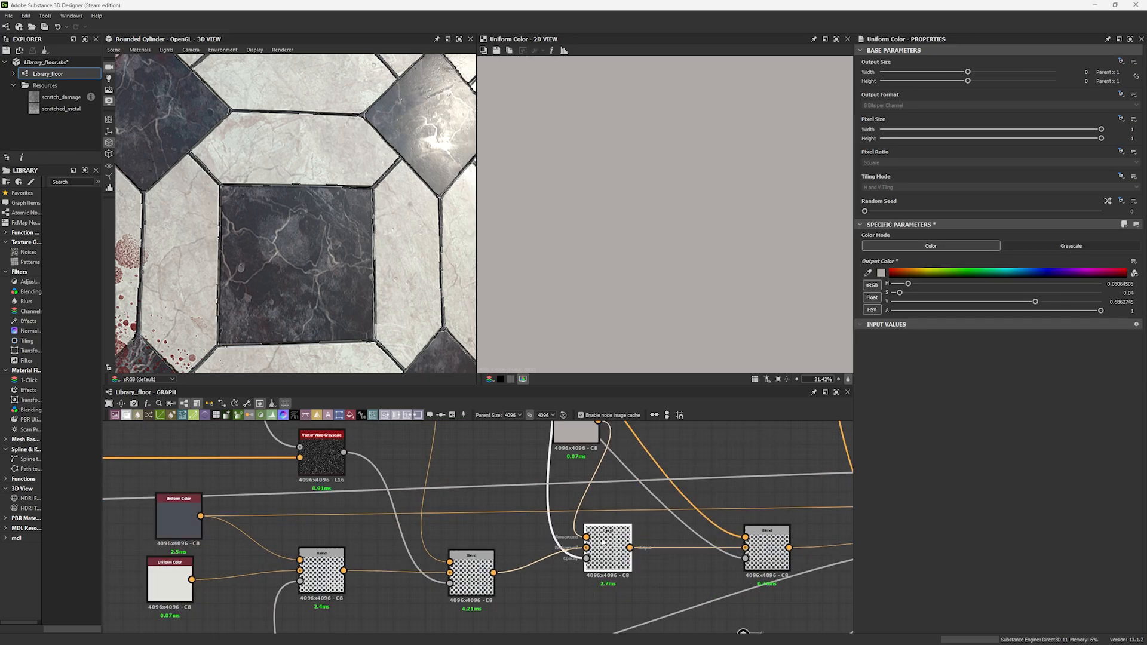
pyautogui.doubleClick(603, 542)
pyautogui.scroll(5, 649, 291)
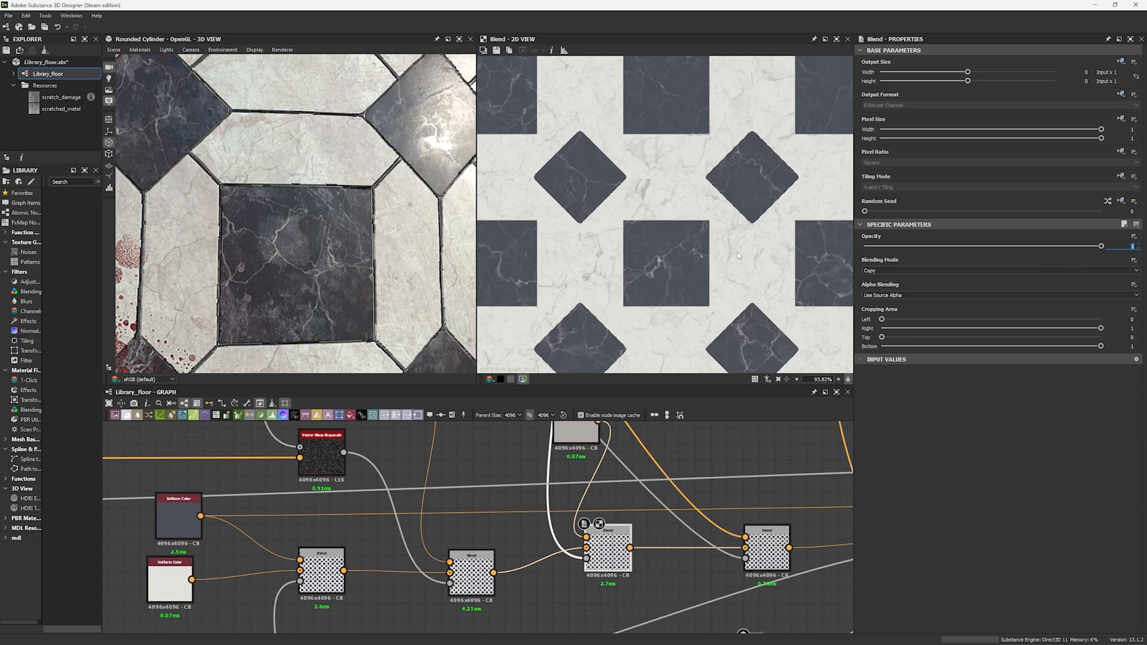
pyautogui.doubleClick(471, 574)
pyautogui.scroll(3, 649, 227)
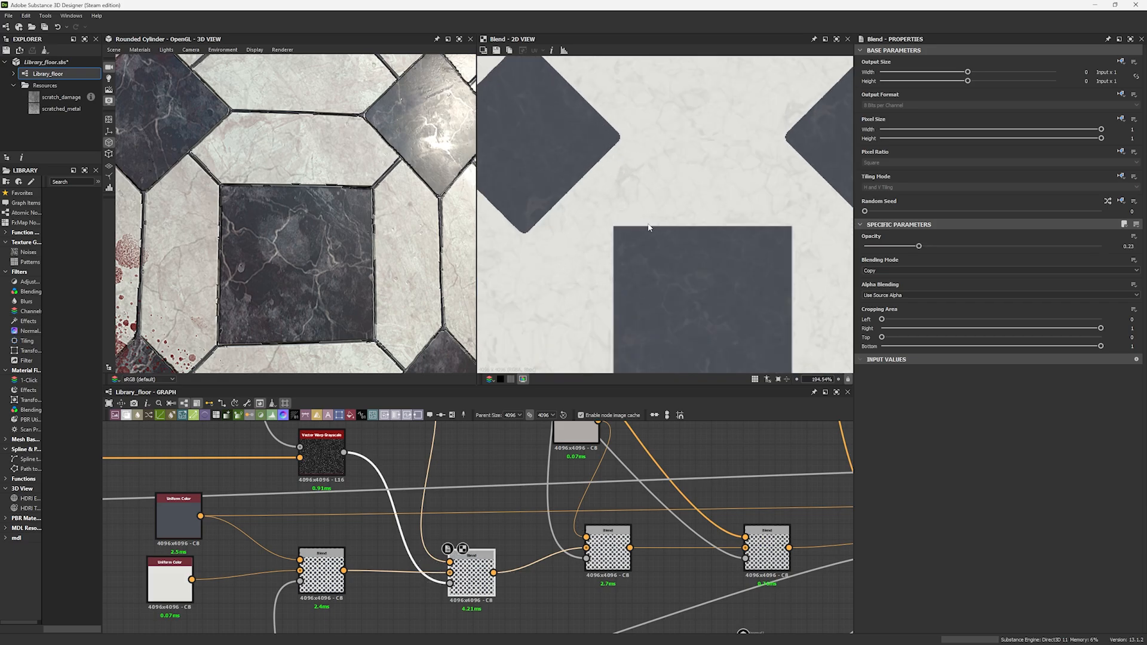
pyautogui.doubleClick(605, 545)
pyautogui.doubleClick(768, 548)
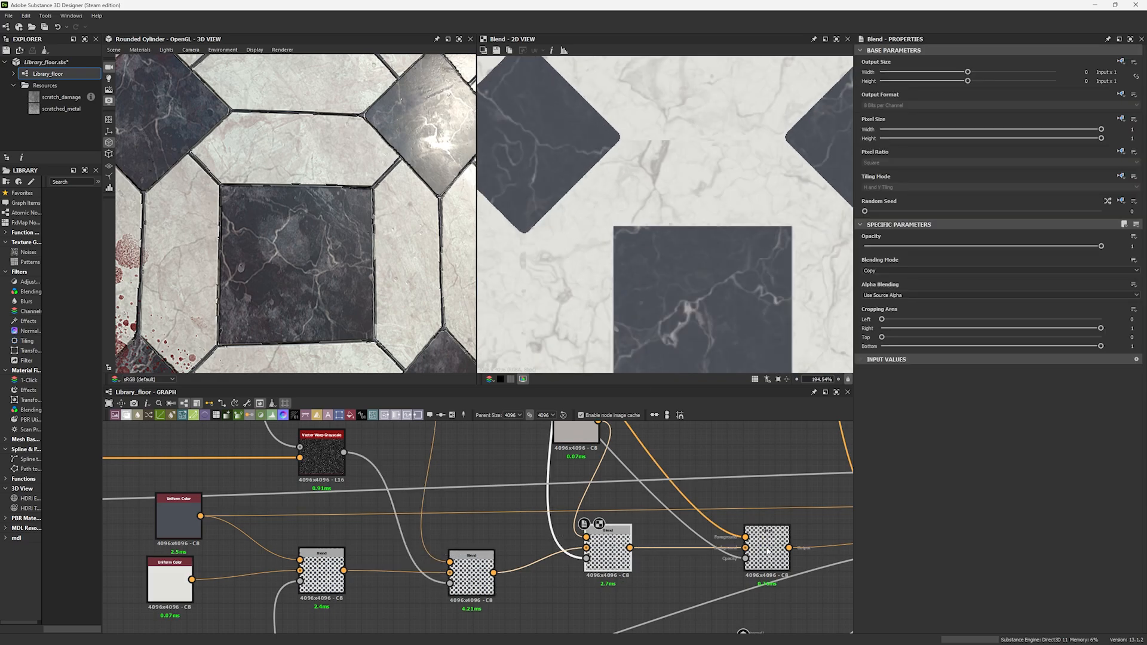
pyautogui.doubleClick(608, 546)
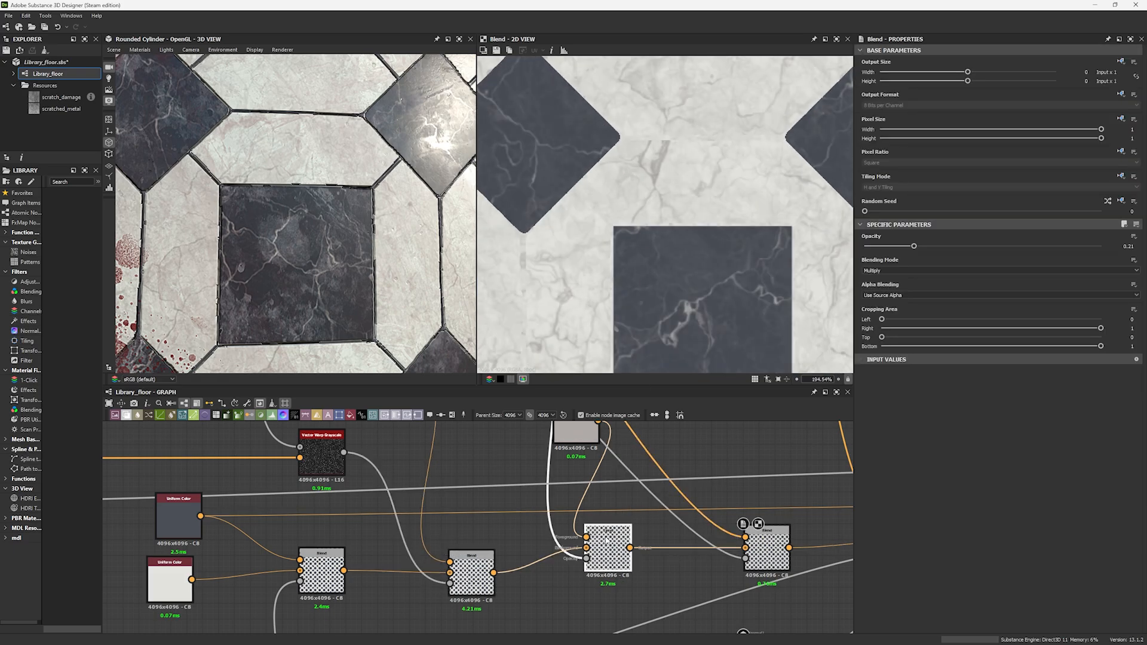
# Inspect the fine veins at several distances in 2D, and view the Multiply Blend that follows them.
pyautogui.scroll(-5, 635, 267)
pyautogui.scroll(2, 635, 267)
pyautogui.moveTo(635, 267); pyautogui.dragTo(684, 163, button='middle')
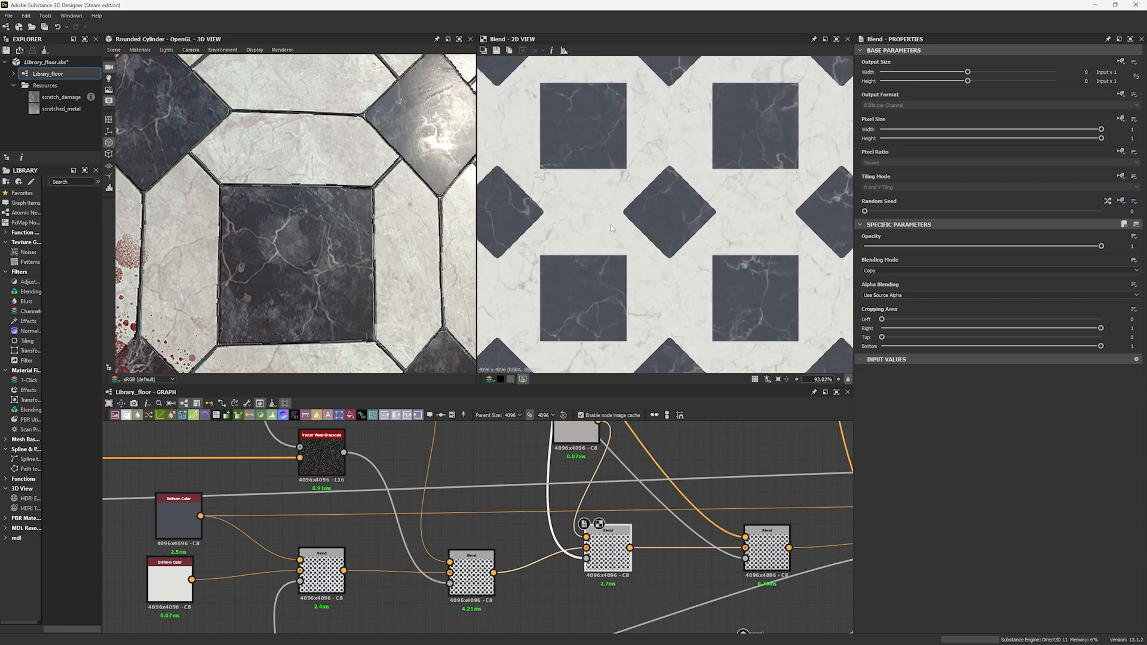
pyautogui.scroll(-5, 611, 218)
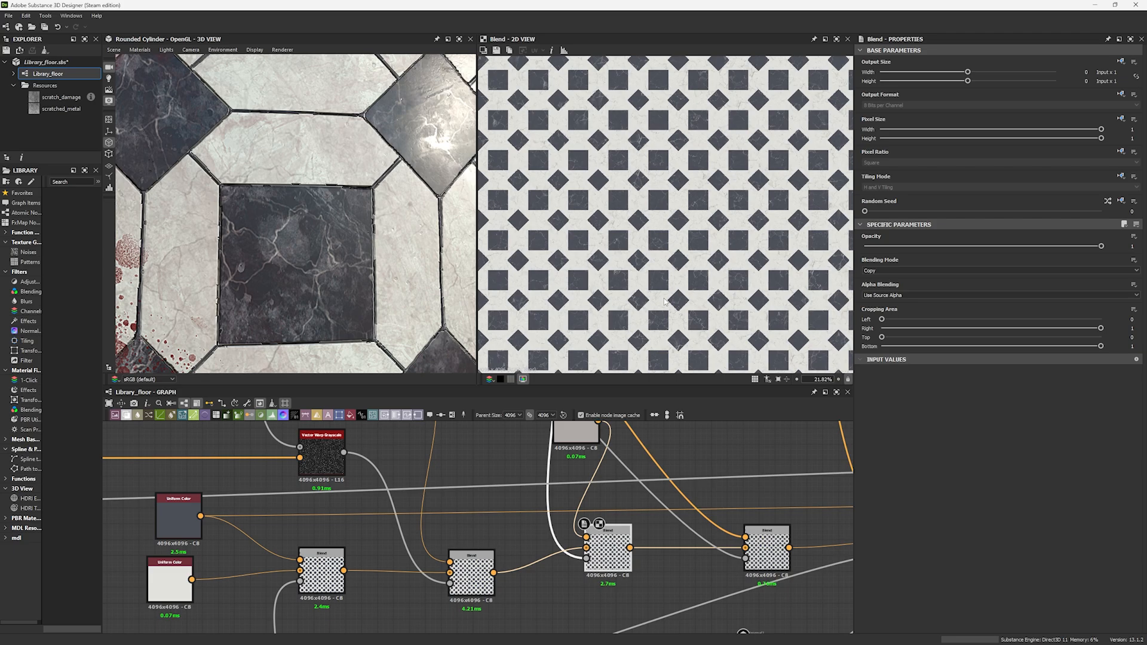
pyautogui.scroll(5, 640, 301)
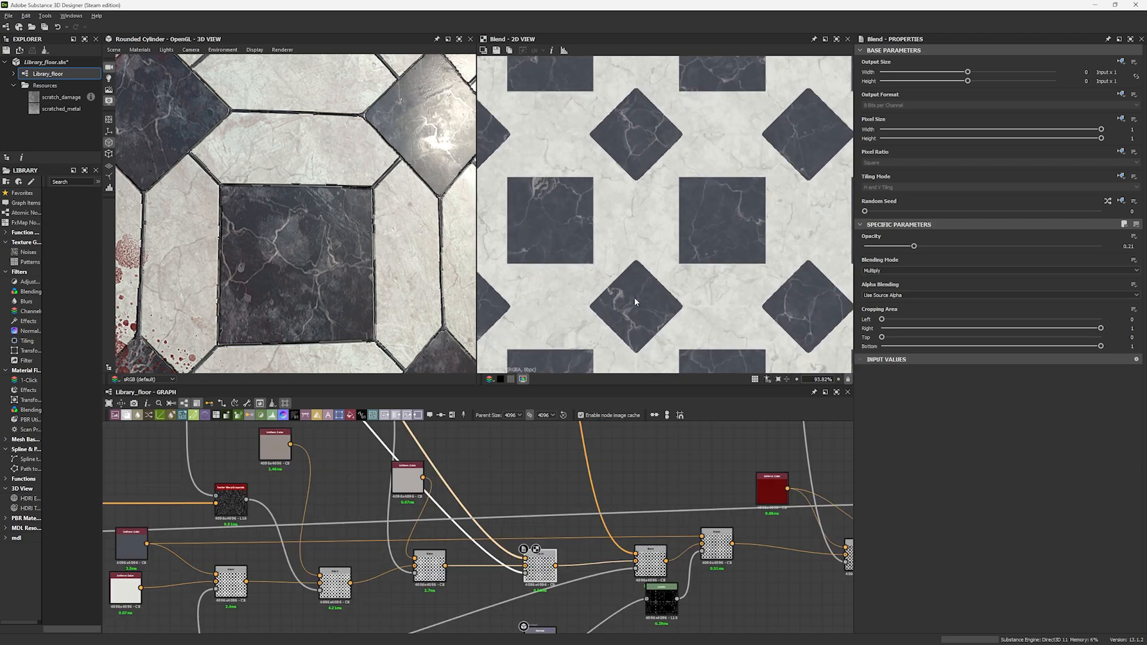
pyautogui.scroll(3, 661, 255)
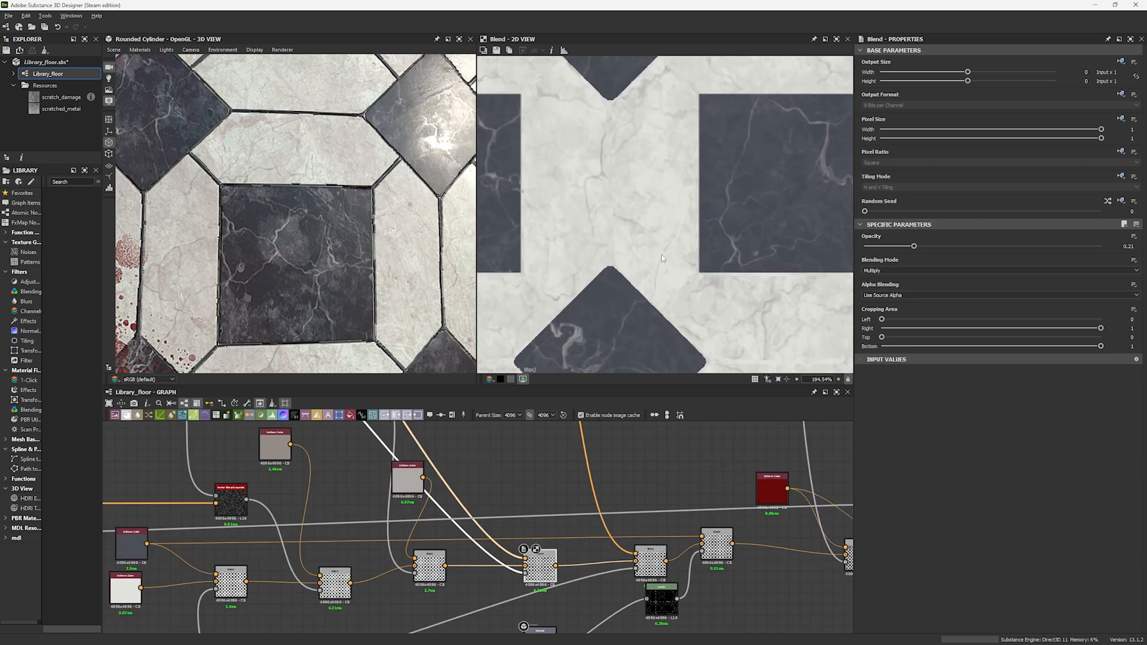
# Preview the full Grunge Marble Shapes texture that starts the Multiply Blend's branch.
pyautogui.moveTo(650, 488); pyautogui.dragTo(494, 503, button='middle')
pyautogui.scroll(5, 481, 493)
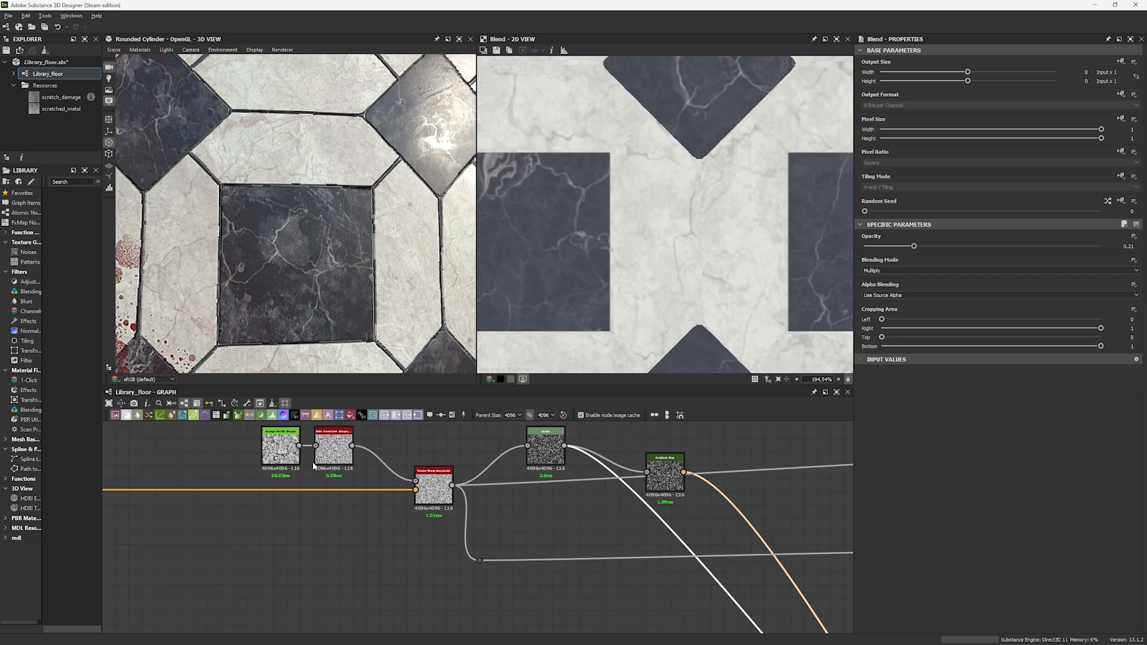
pyautogui.doubleClick(278, 445)
pyautogui.scroll(5, 337, 501)
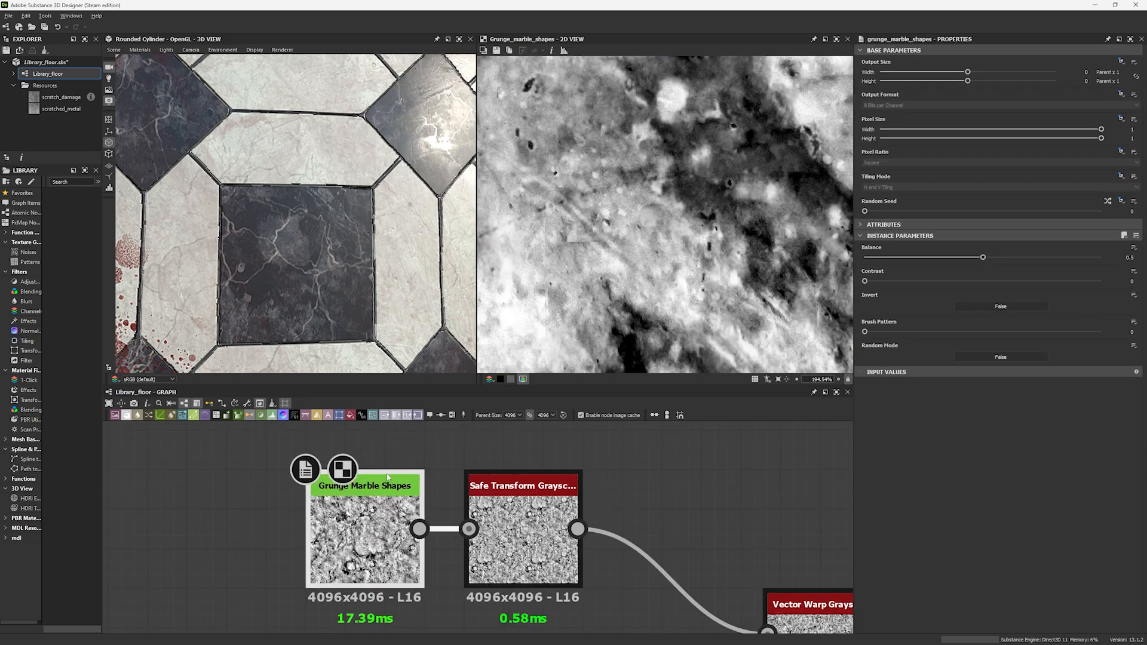
pyautogui.press('f')
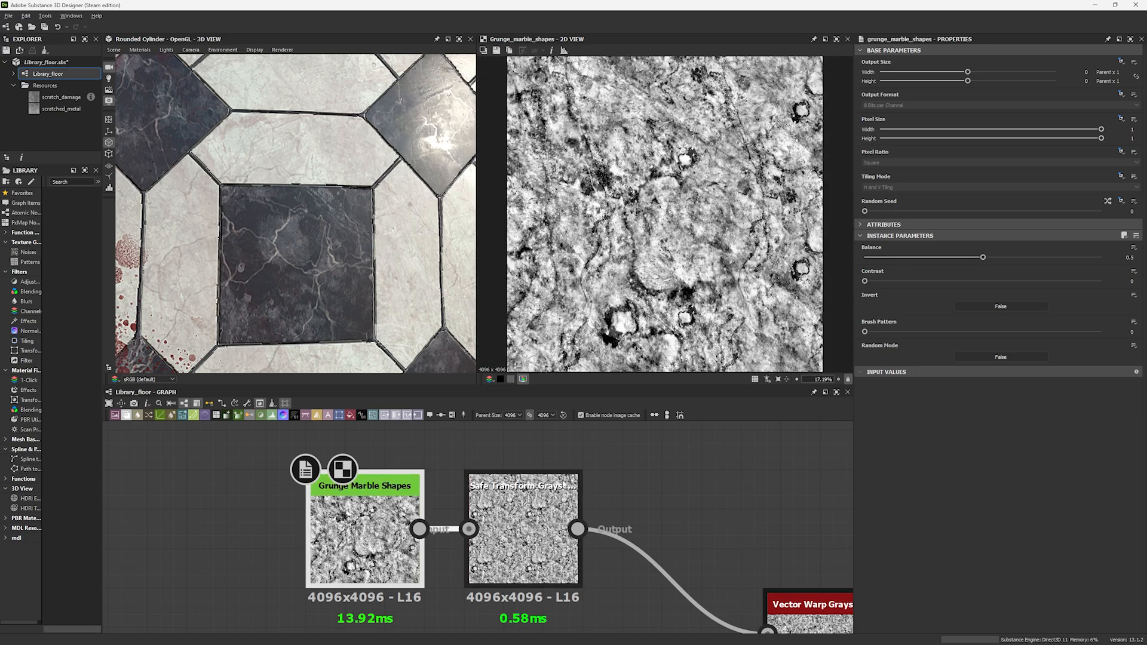
# Follow the marble grunge in 2D through its Safe Transform Grayscale, Vector Warp Grayscale and Levels nodes.
pyautogui.click(563, 485)
pyautogui.scroll(-1, 666, 457)
pyautogui.moveTo(667, 457); pyautogui.dragTo(394, 430, button='middle')
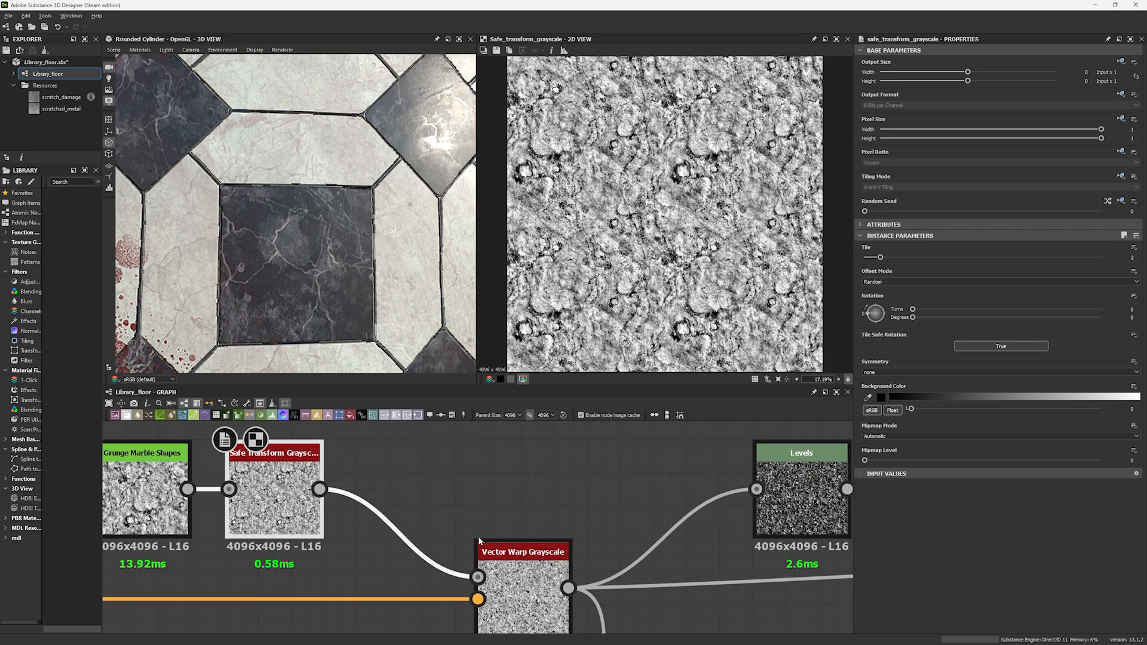
pyautogui.doubleClick(523, 565)
pyautogui.moveTo(610, 516); pyautogui.dragTo(452, 501, button='middle')
pyautogui.scroll(-2, 214, 451)
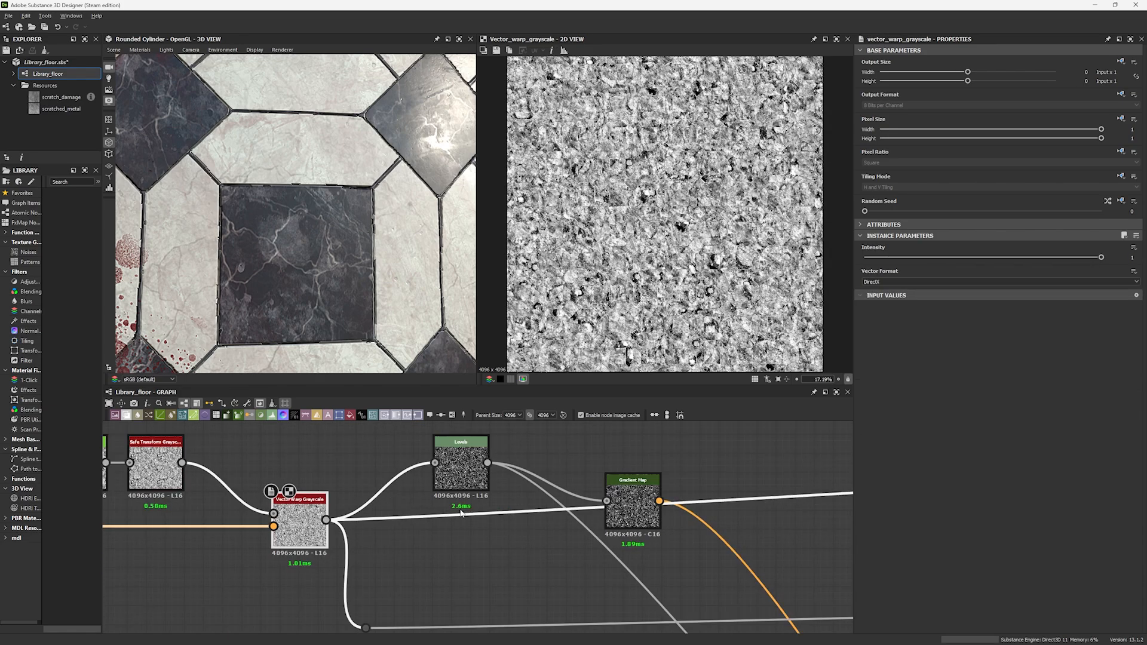
pyautogui.doubleClick(460, 469)
pyautogui.scroll(8, 640, 246)
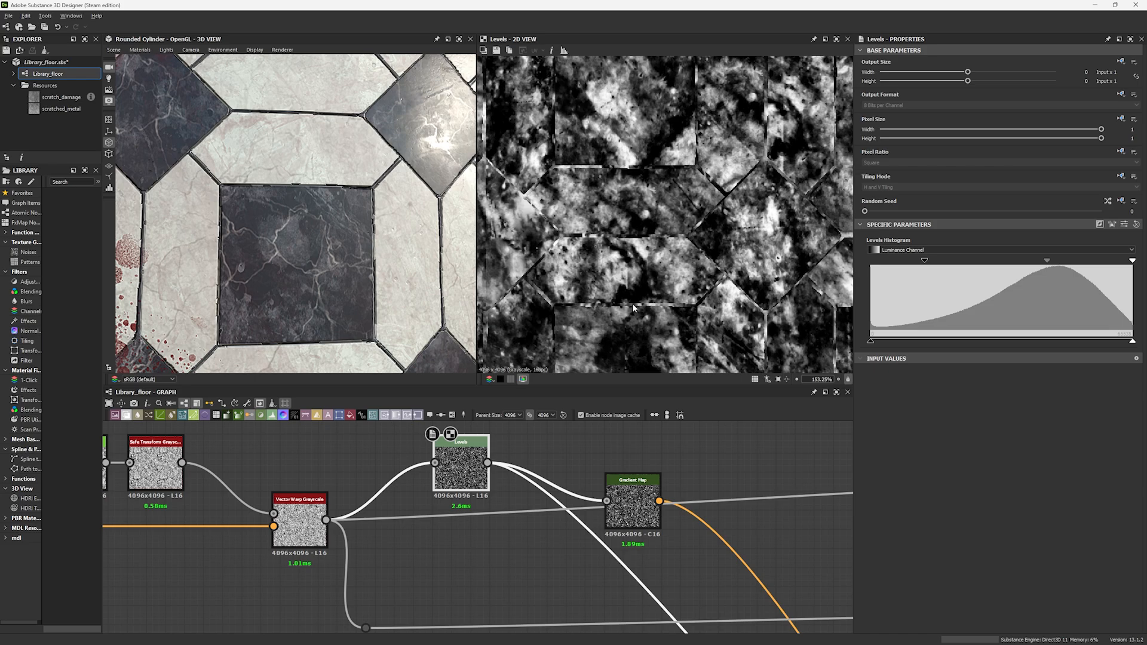
# Show the marble grunge Levels parameters as sliders, and preview the connected Gradient Map in 2D.
pyautogui.scroll(-1, 495, 345)
pyautogui.scroll(-5, 382, 287)
pyautogui.scroll(-1, 495, 442)
pyautogui.click(1124, 225)
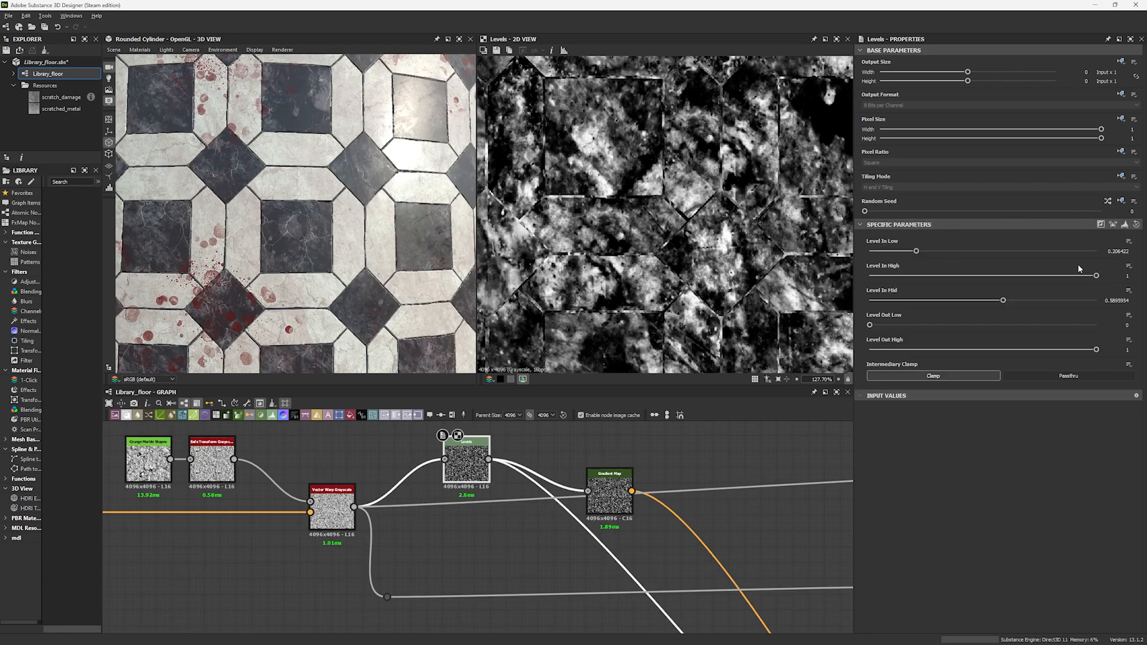
pyautogui.scroll(-3, 468, 540)
pyautogui.doubleClick(486, 478)
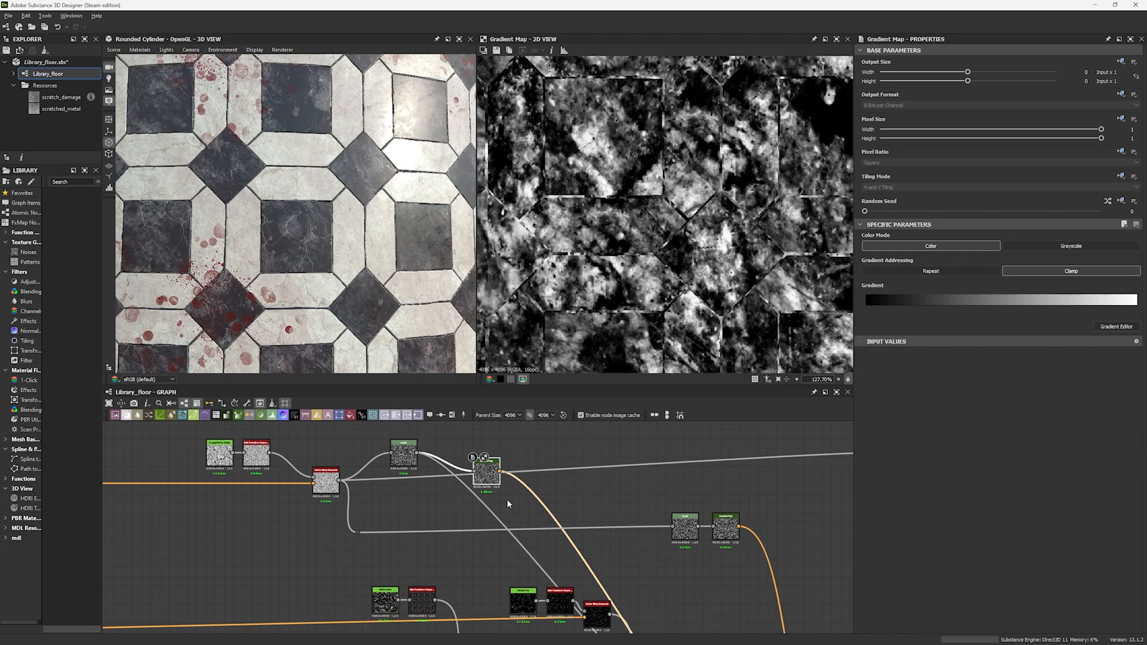
# Trace the grunge Levels and Gradient Map outputs to the Multiply Blend, and review its opacity input and settings.
pyautogui.moveTo(574, 605); pyautogui.dragTo(387, 363, button='middle')
pyautogui.scroll(1, 566, 524)
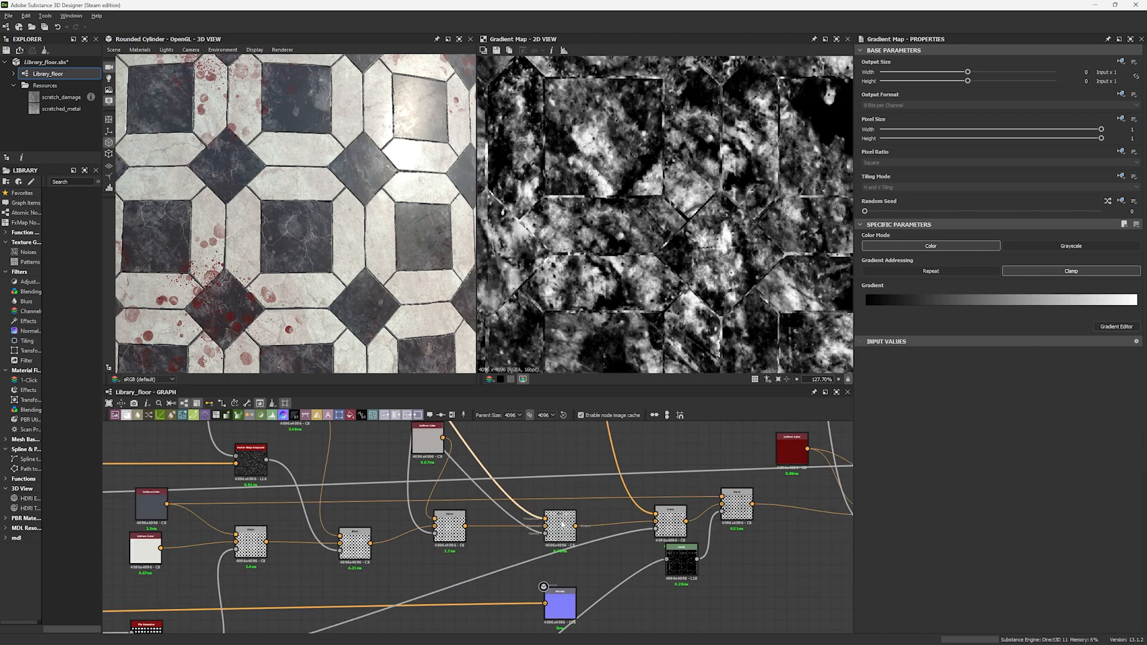
pyautogui.scroll(2, 550, 526)
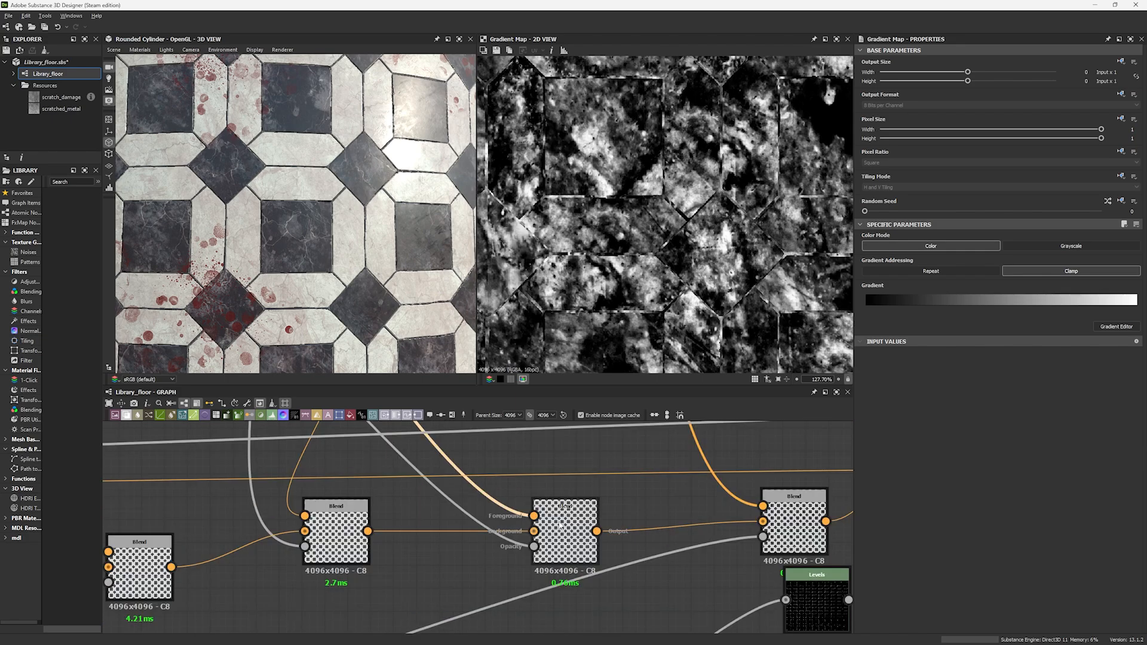
pyautogui.click(534, 546)
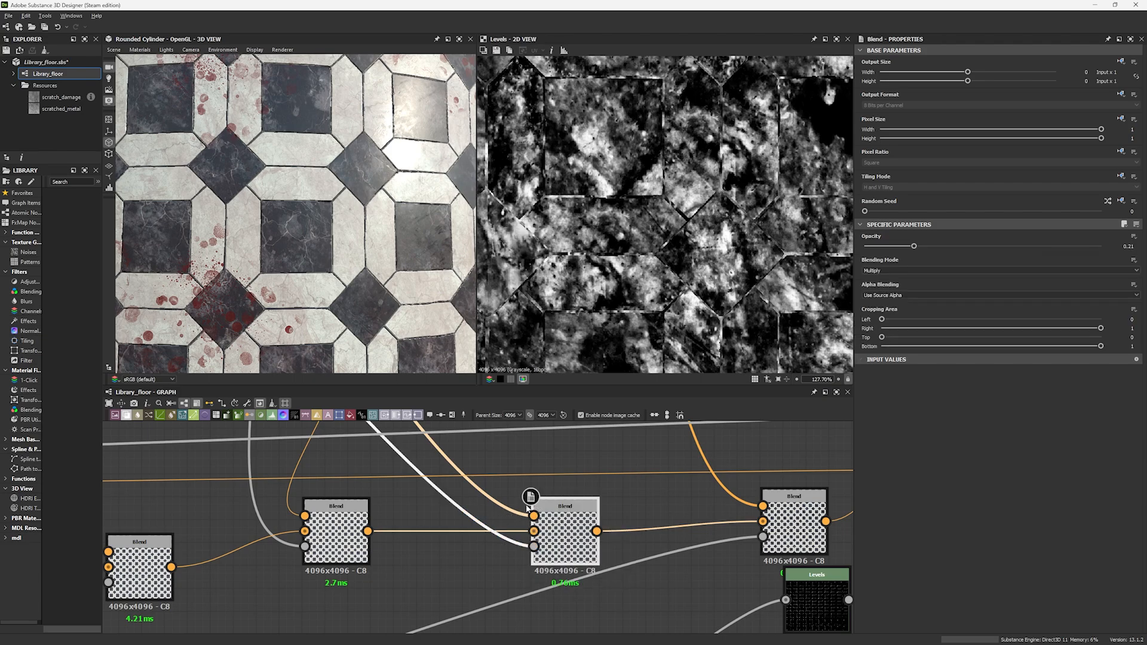
pyautogui.scroll(-4, 531, 502)
pyautogui.moveTo(528, 483); pyautogui.dragTo(600, 596, button='middle')
pyautogui.moveTo(442, 472); pyautogui.dragTo(588, 568, button='middle')
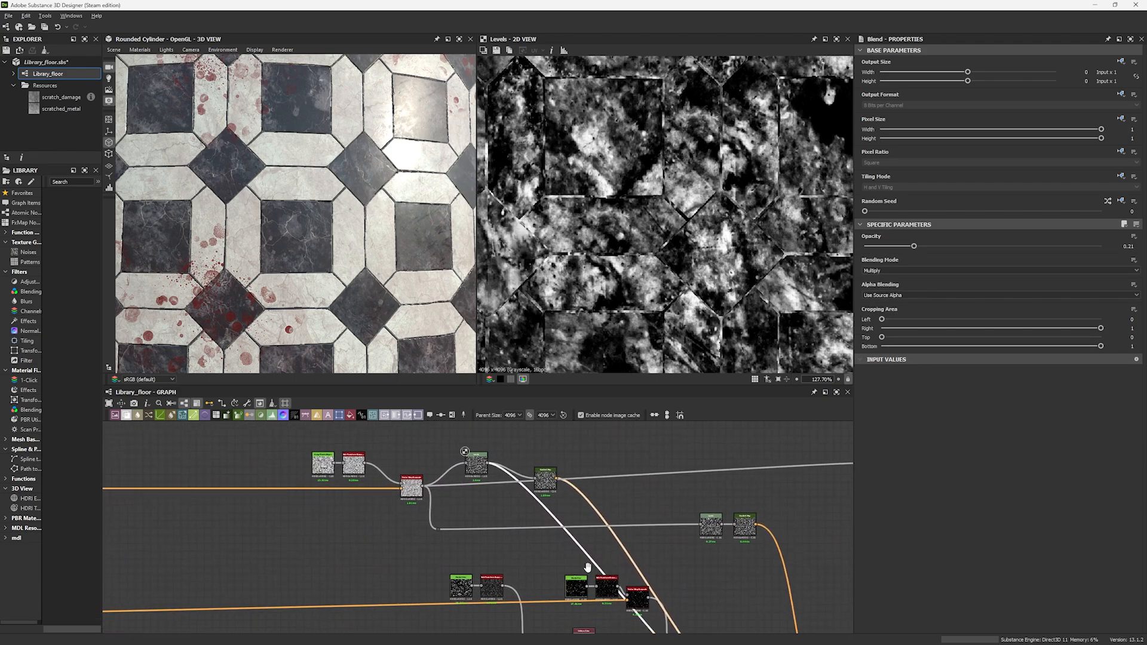
pyautogui.scroll(5, 588, 568)
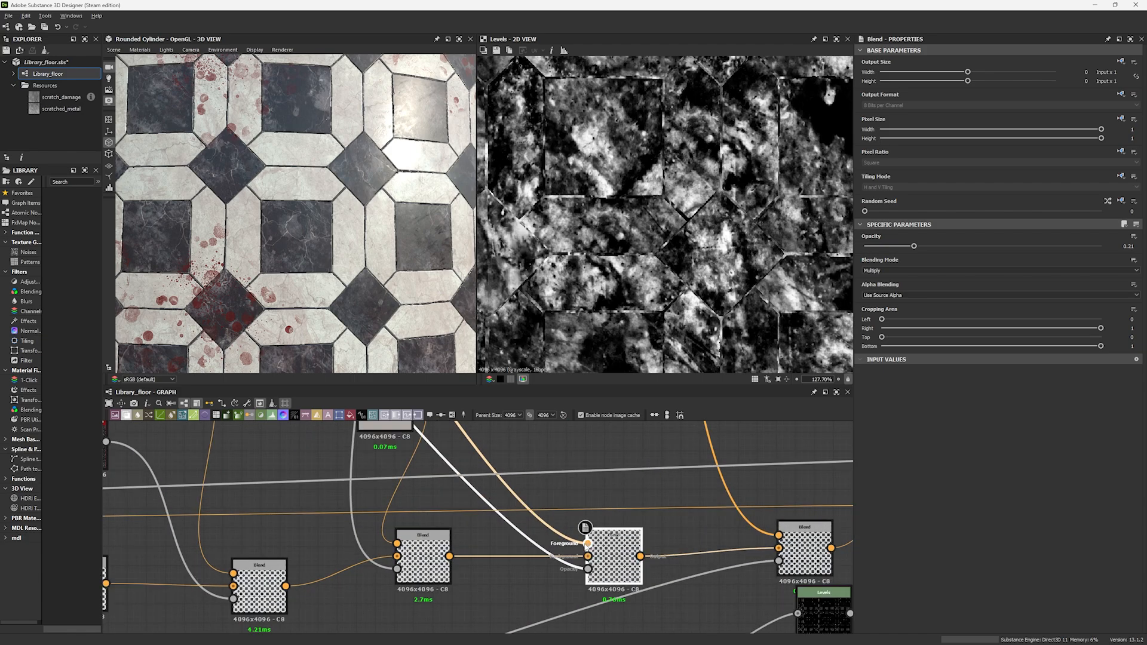
# Preview the Multiply Blend up close in 2D, and compare it with the tiles on the 3D cylinder.
pyautogui.doubleClick(613, 553)
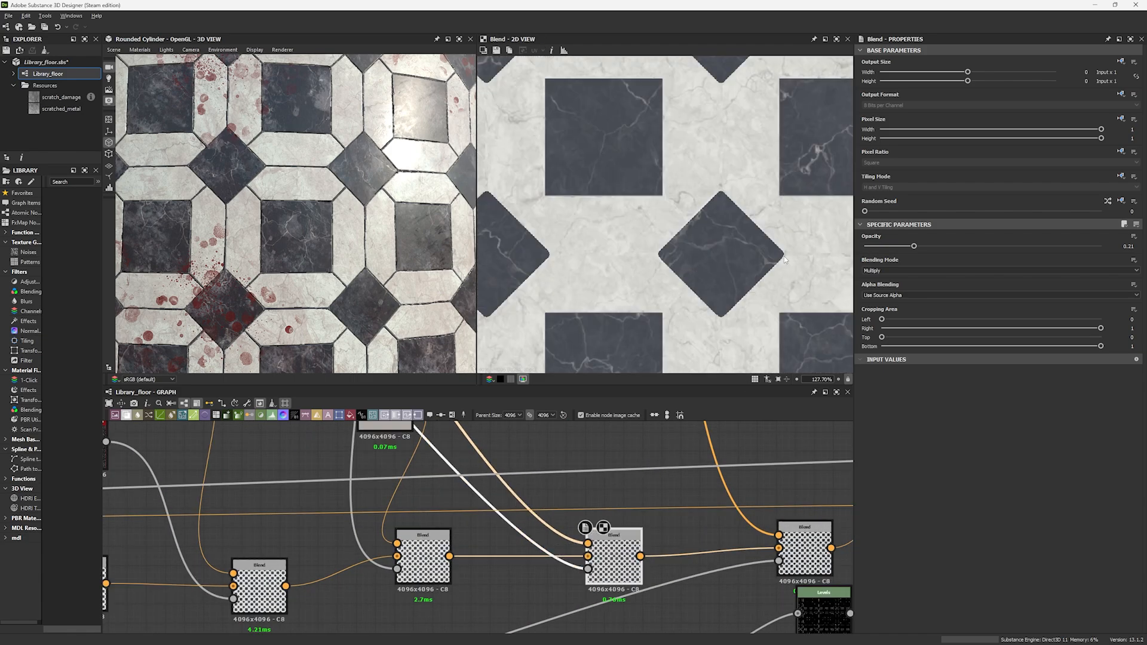
pyautogui.moveTo(598, 290); pyautogui.dragTo(597, 245, button='middle')
pyautogui.scroll(3, 601, 208)
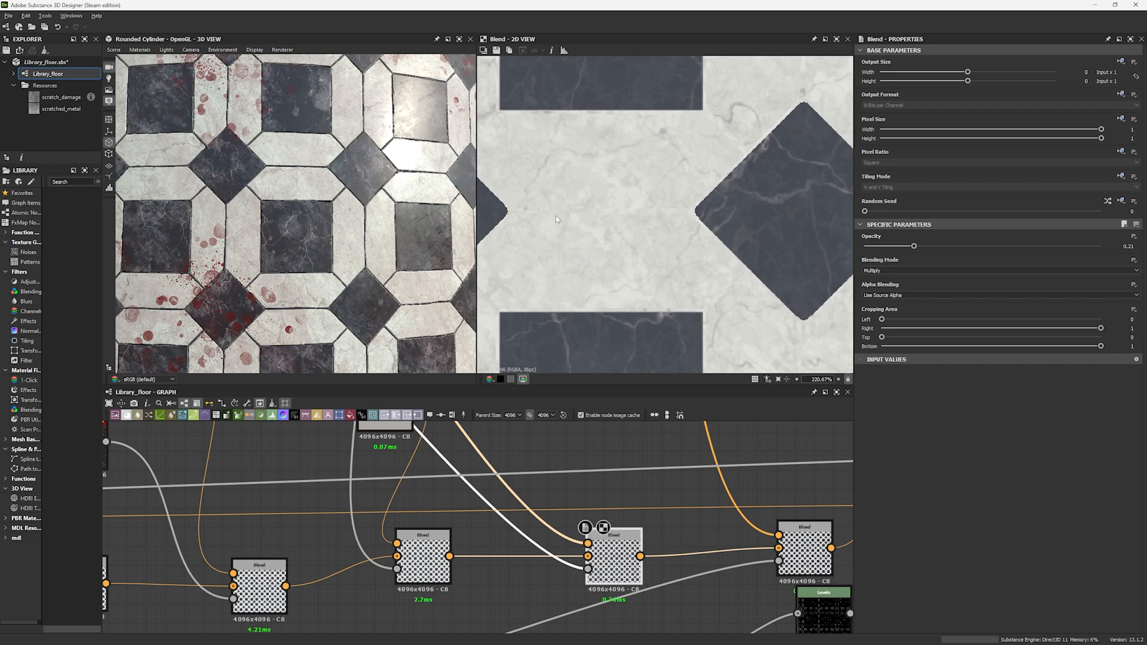
pyautogui.scroll(3, 412, 251)
pyautogui.moveTo(433, 266); pyautogui.dragTo(368, 251, button='middle')
pyautogui.moveTo(368, 250)
pyautogui.keyDown('ctrl'); pyautogui.keyDown('shift'); pyautogui.mouseDown(button='right')
pyautogui.moveTo(343, 240)
pyautogui.moveTo(358, 239)
pyautogui.mouseUp(button='right'); pyautogui.keyUp('shift'); pyautogui.keyUp('ctrl')
# Preview the Add Sub Blend that follows the Multiply Blend across several tiles in 2D.
pyautogui.moveTo(692, 546); pyautogui.dragTo(477, 543, button='middle')
pyautogui.click(589, 553)
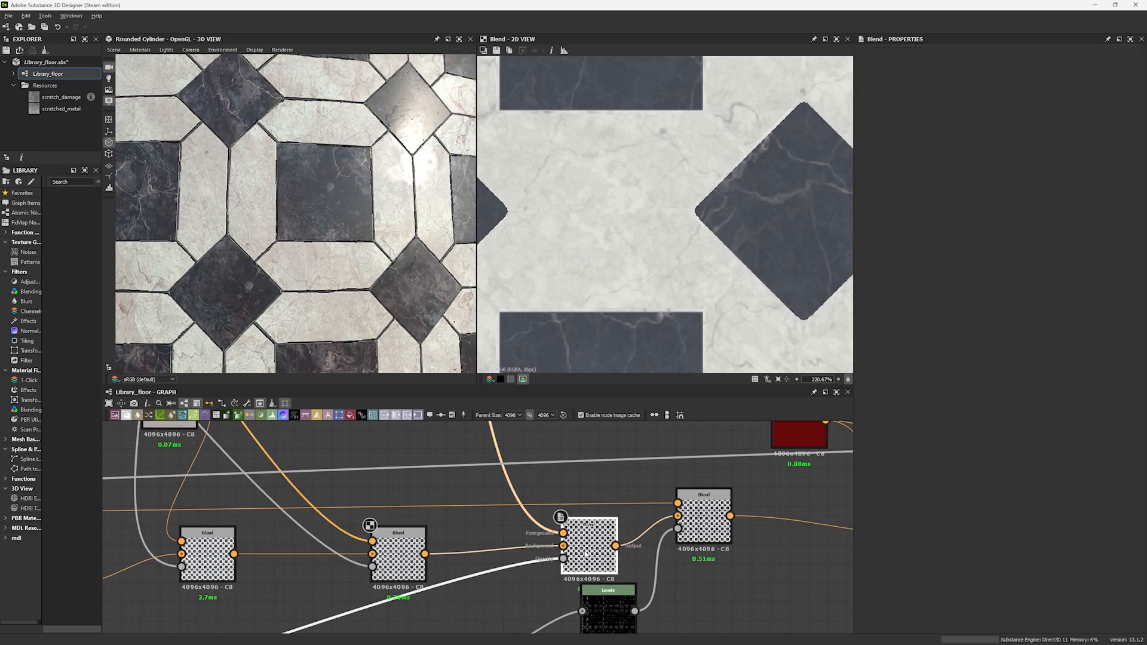
pyautogui.scroll(-4, 705, 258)
pyautogui.scroll(-6, 478, 453)
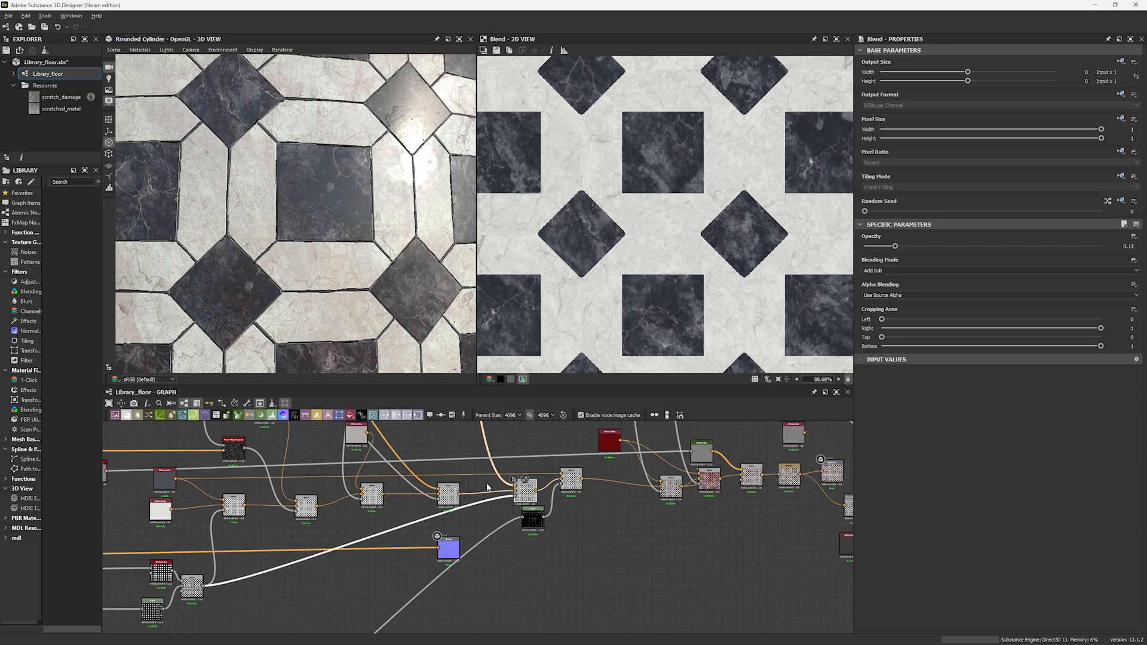
# Trace the Add Sub Blend's foreground back to its Levels and Gradient Map, and compare that Levels with the first grunge Levels.
pyautogui.moveTo(440, 427); pyautogui.dragTo(450, 495, button='middle')
pyautogui.scroll(3, 442, 478)
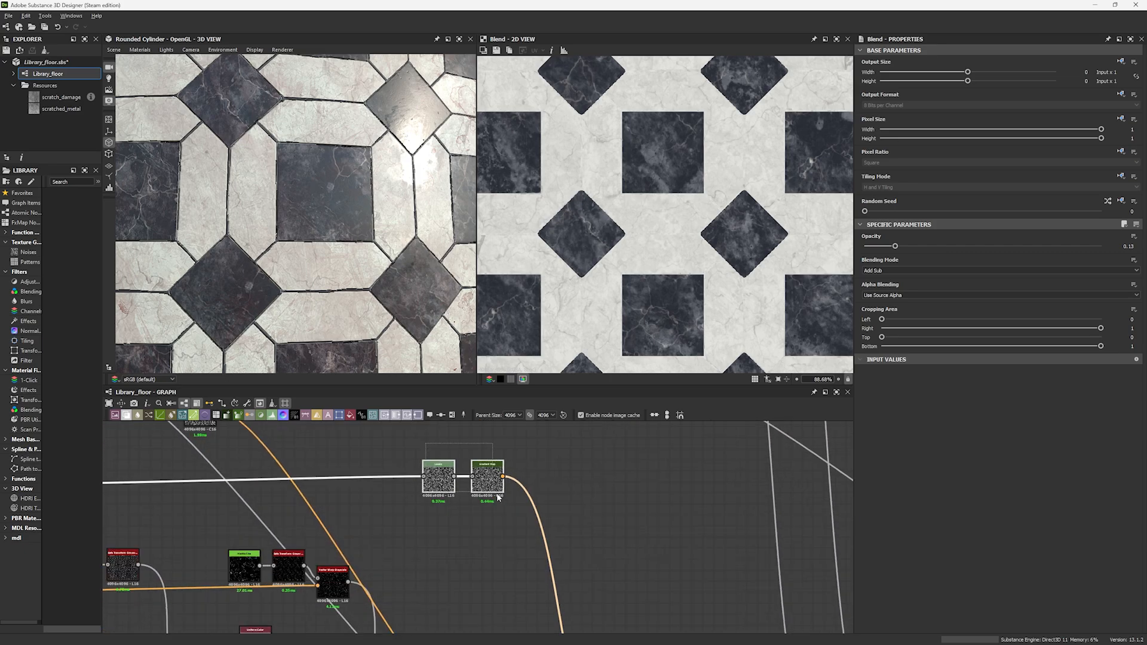
pyautogui.scroll(3, 448, 466)
pyautogui.click(434, 477)
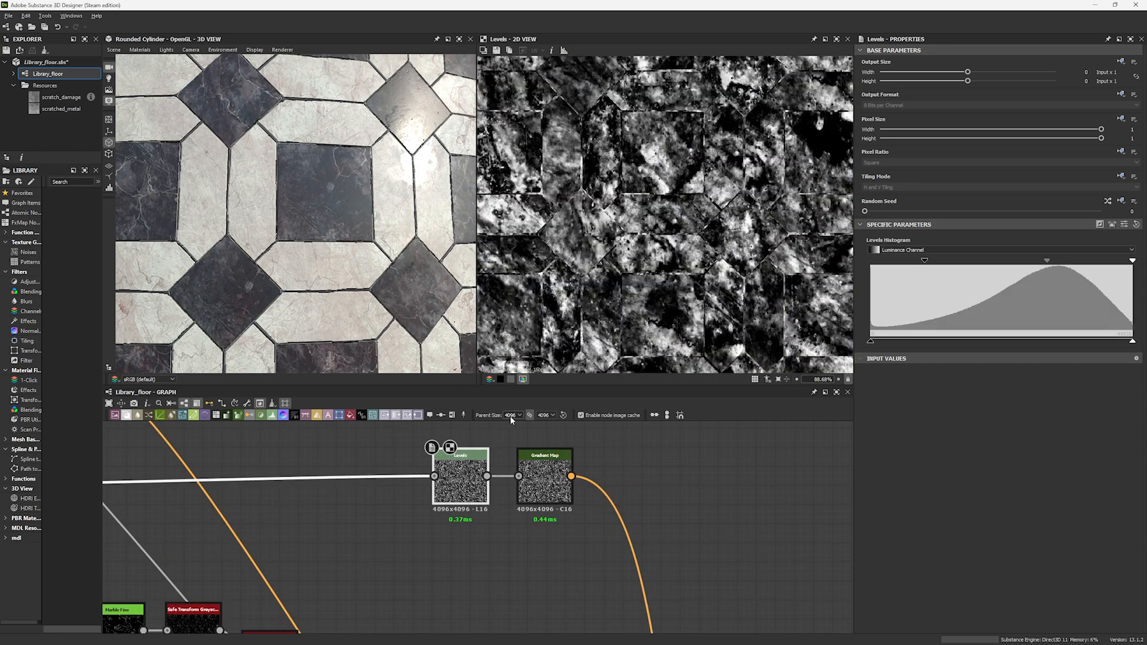
pyautogui.scroll(-3, 655, 542)
pyautogui.moveTo(513, 501); pyautogui.dragTo(425, 472, button='middle')
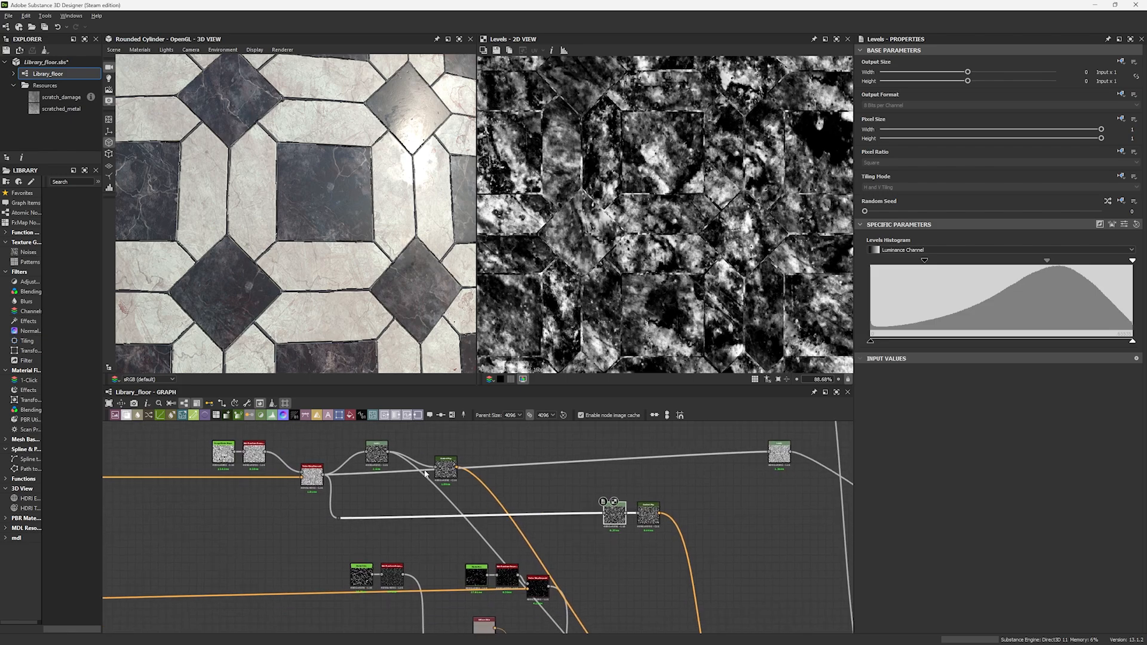
pyautogui.scroll(3, 396, 466)
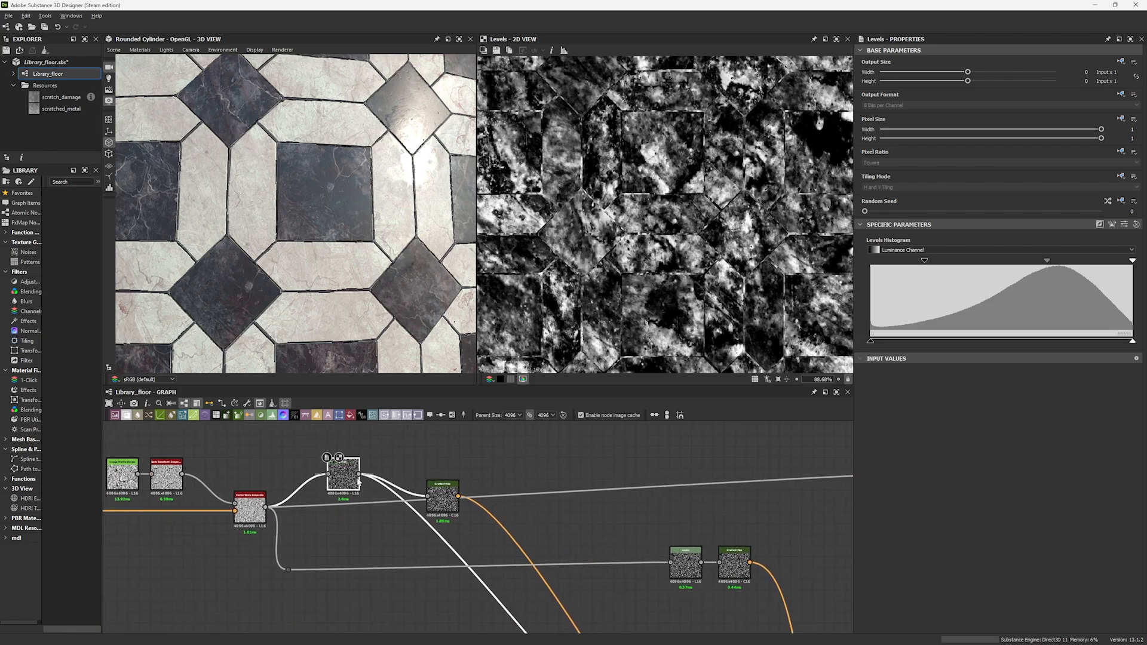
pyautogui.moveTo(359, 474); pyautogui.dragTo(720, 564)
pyautogui.moveTo(703, 565); pyautogui.dragTo(547, 487, button='middle')
# Preview the Add Sub Blend again in 2D, followed by the dark-tile mask feeding its opacity.
pyautogui.scroll(-3, 547, 549)
pyautogui.moveTo(547, 548); pyautogui.dragTo(505, 457, button='middle')
pyautogui.scroll(4, 529, 512)
pyautogui.doubleClick(532, 511)
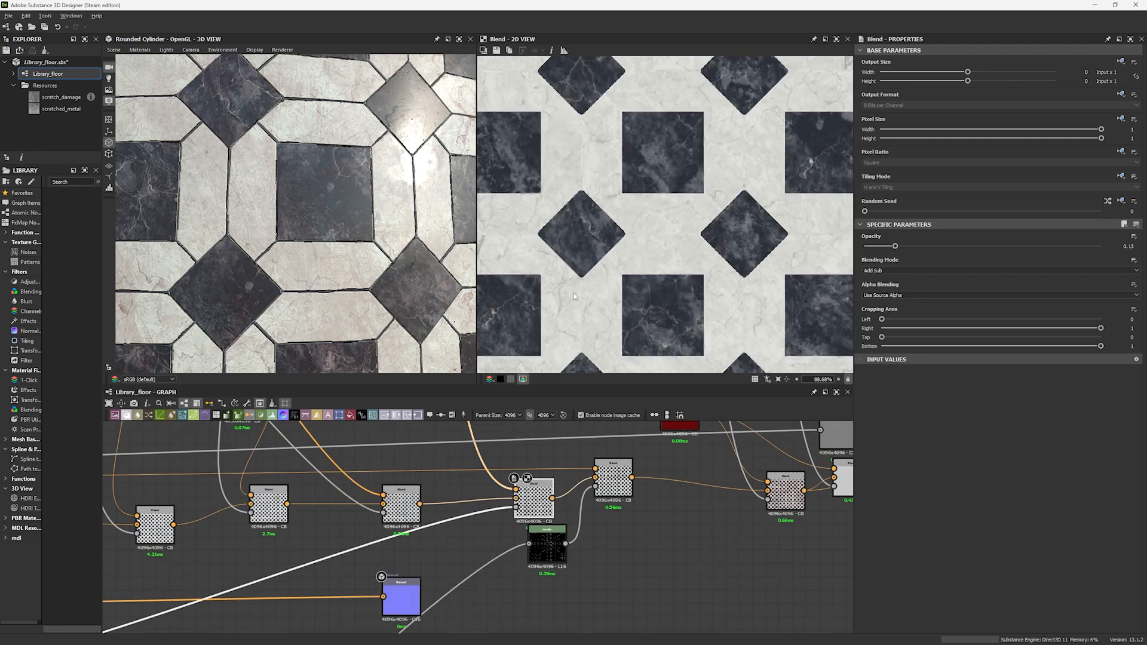
pyautogui.click(516, 507)
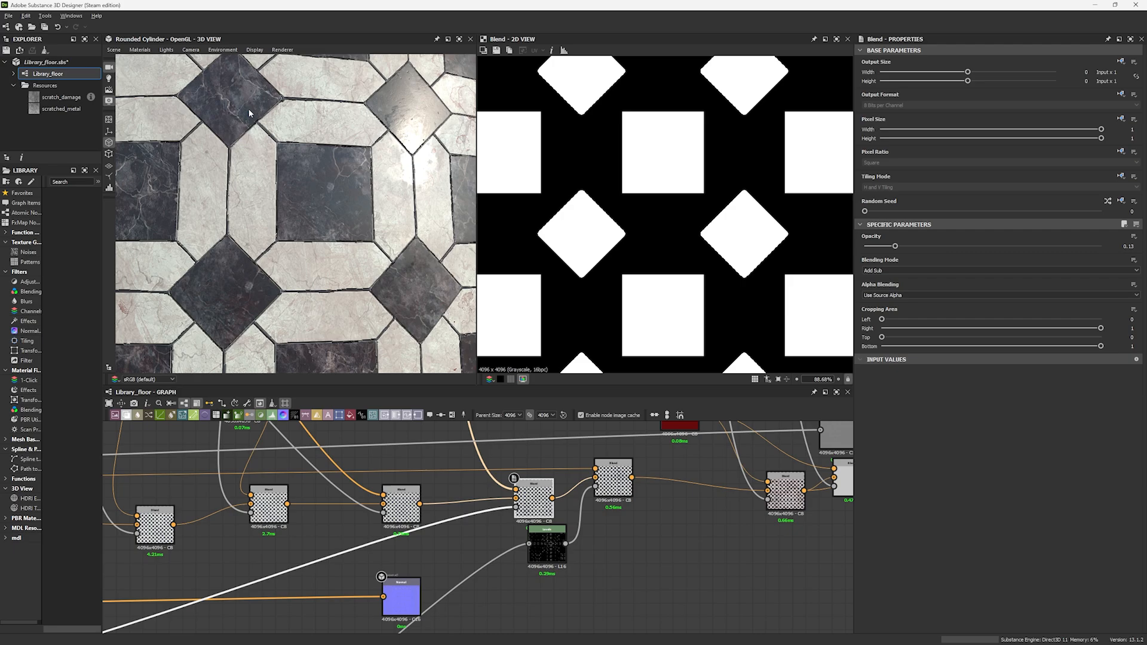
# Examine the grunge on the dark tiles in 3D, and bring the Add Sub Blend back into the 2D view.
pyautogui.scroll(-5, 289, 187)
pyautogui.scroll(6, 306, 187)
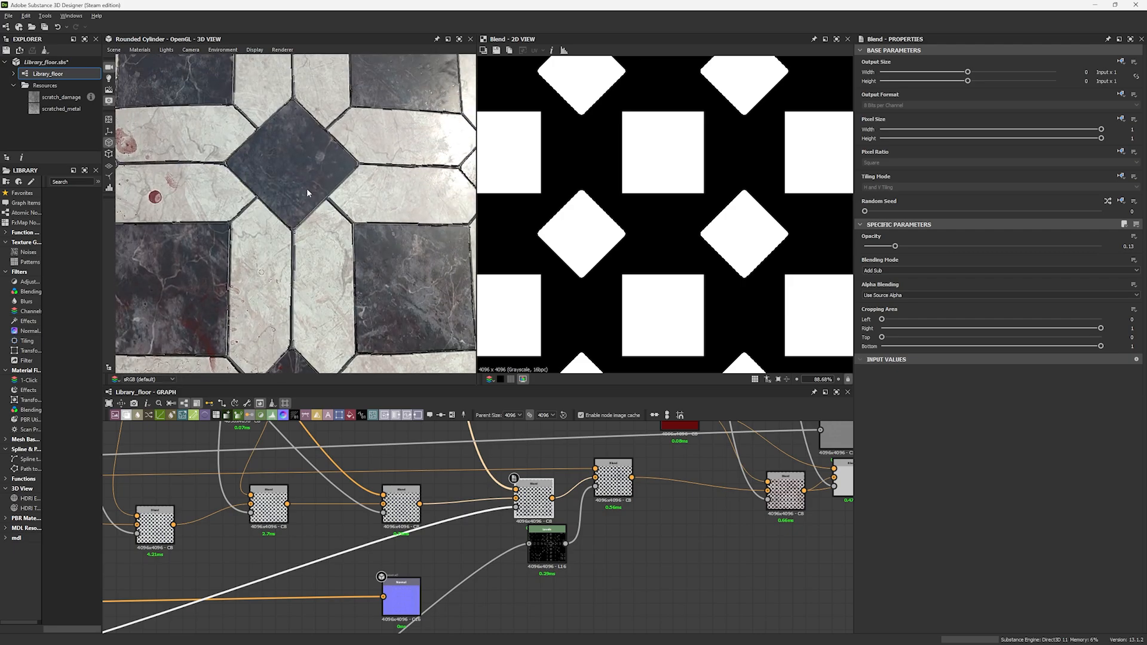
pyautogui.moveTo(307, 189)
pyautogui.mouseDown()
pyautogui.moveTo(299, 195)
pyautogui.moveTo(311, 198)
pyautogui.mouseUp()
pyautogui.doubleClick(536, 502)
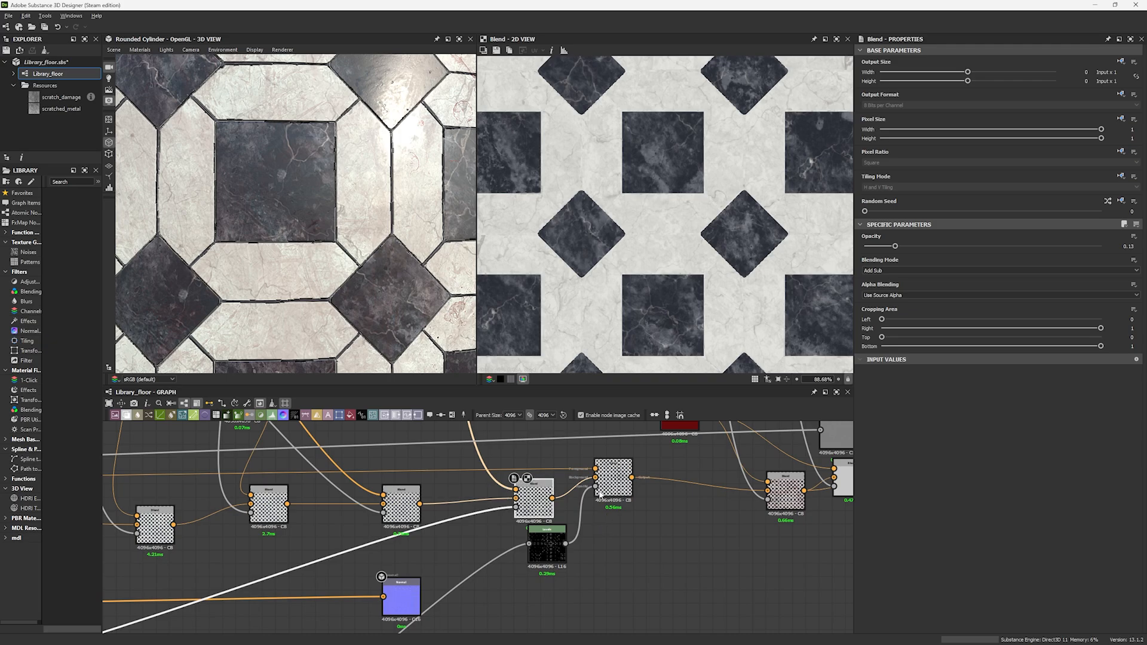
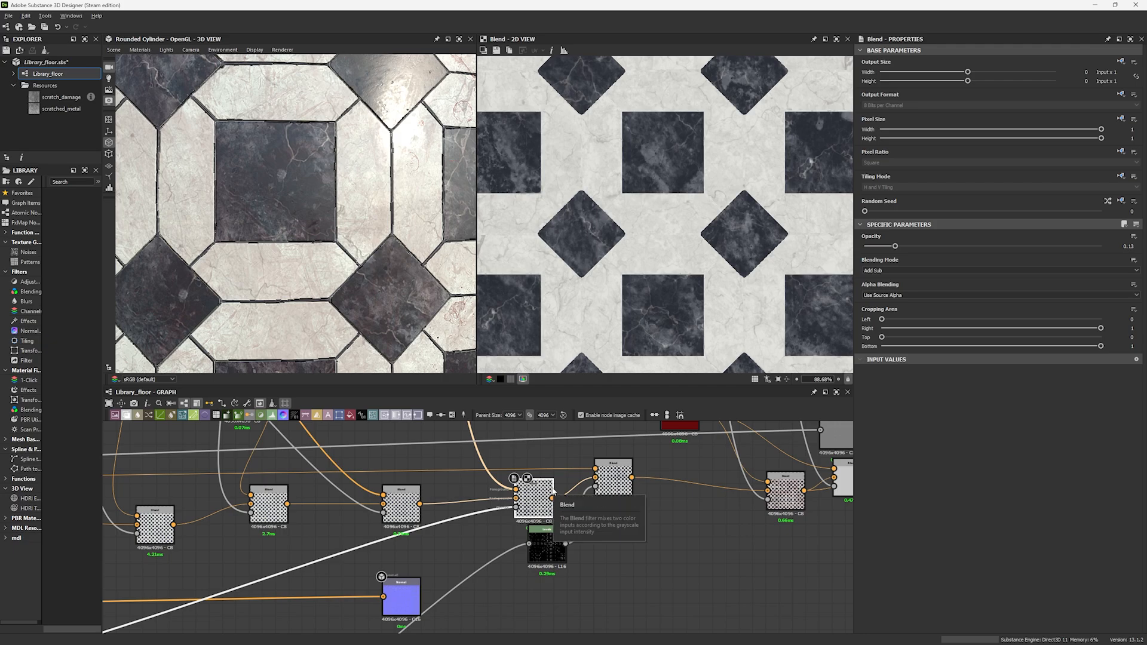
# Preview the Copy Blend that colours the gaps between tiles, and the Levels mask driving its opacity.
pyautogui.doubleClick(614, 481)
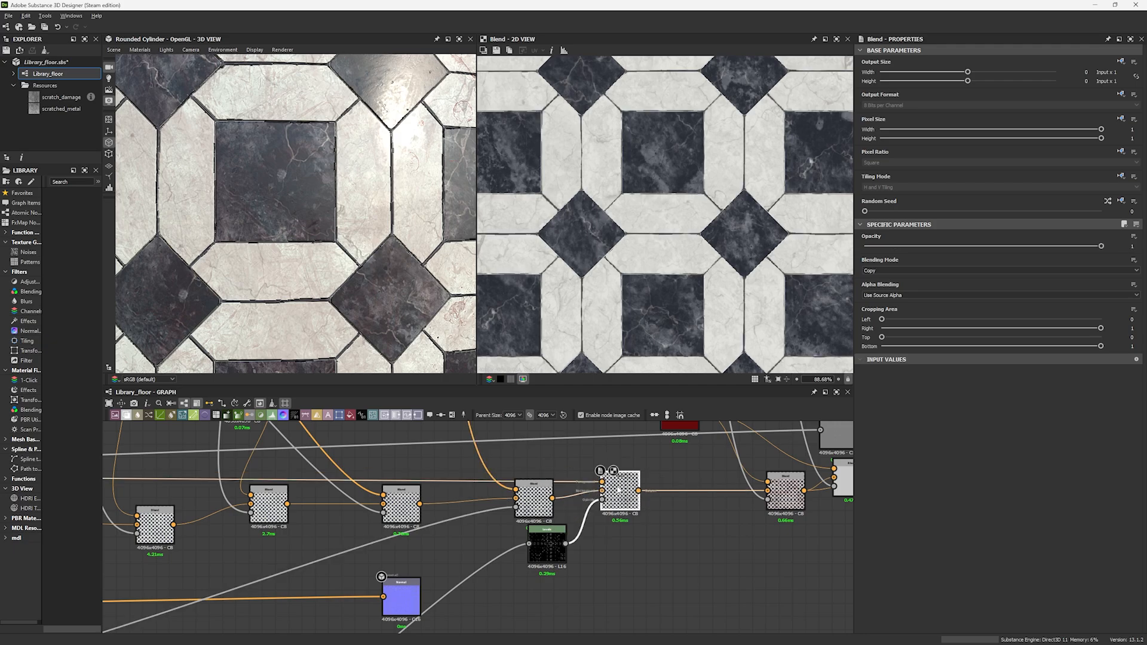
pyautogui.moveTo(498, 481); pyautogui.dragTo(969, 473, button='middle')
pyautogui.click(392, 459)
pyautogui.moveTo(578, 472); pyautogui.dragTo(210, 464, button='middle')
pyautogui.doubleClick(648, 529)
pyautogui.scroll(4, 619, 228)
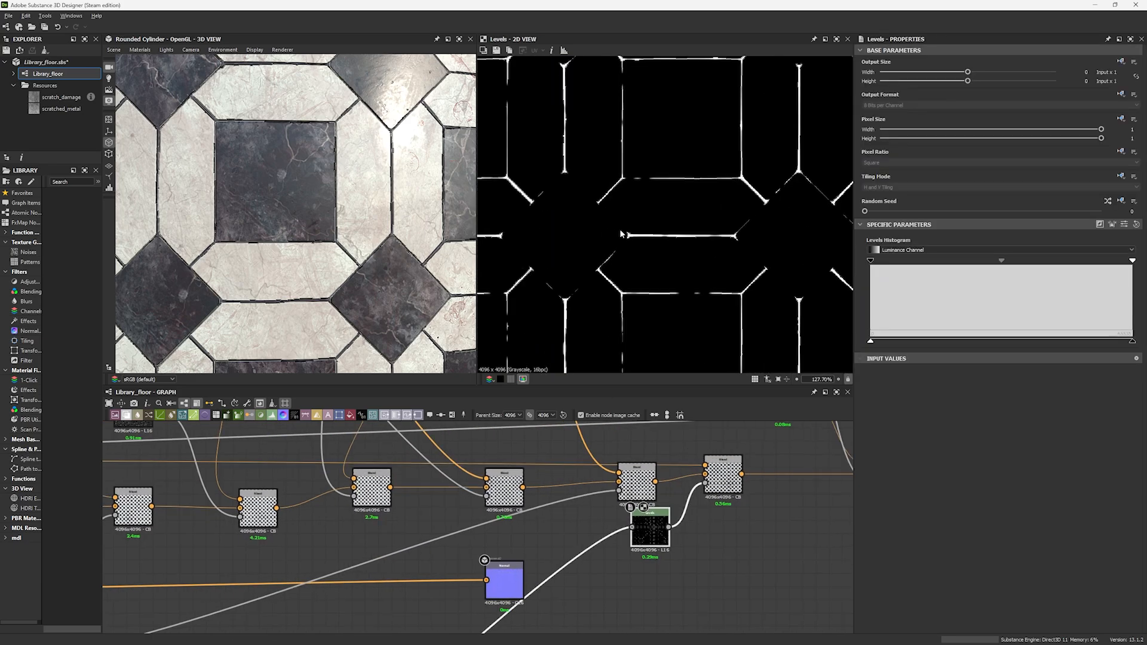
# Trace the gap mask back to the Height Blend node, and preview its Height Mask output in full.
pyautogui.scroll(-14, 682, 244)
pyautogui.scroll(-8, 681, 514)
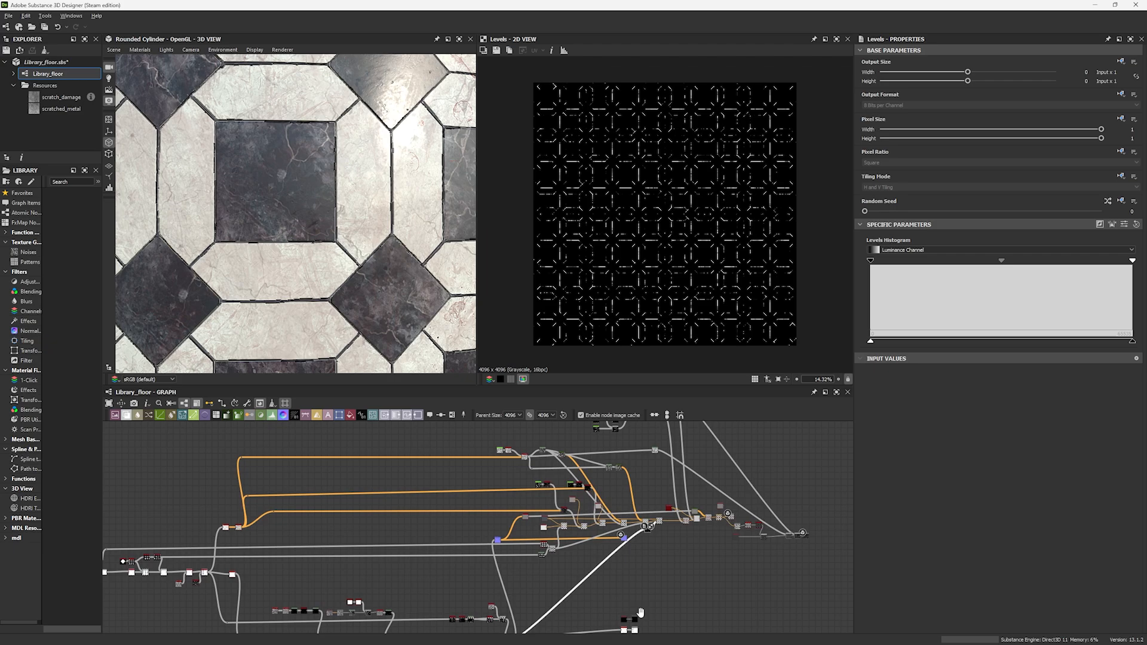
pyautogui.moveTo(590, 619); pyautogui.dragTo(576, 479, button='middle')
pyautogui.scroll(4, 576, 480)
pyautogui.scroll(5, 543, 507)
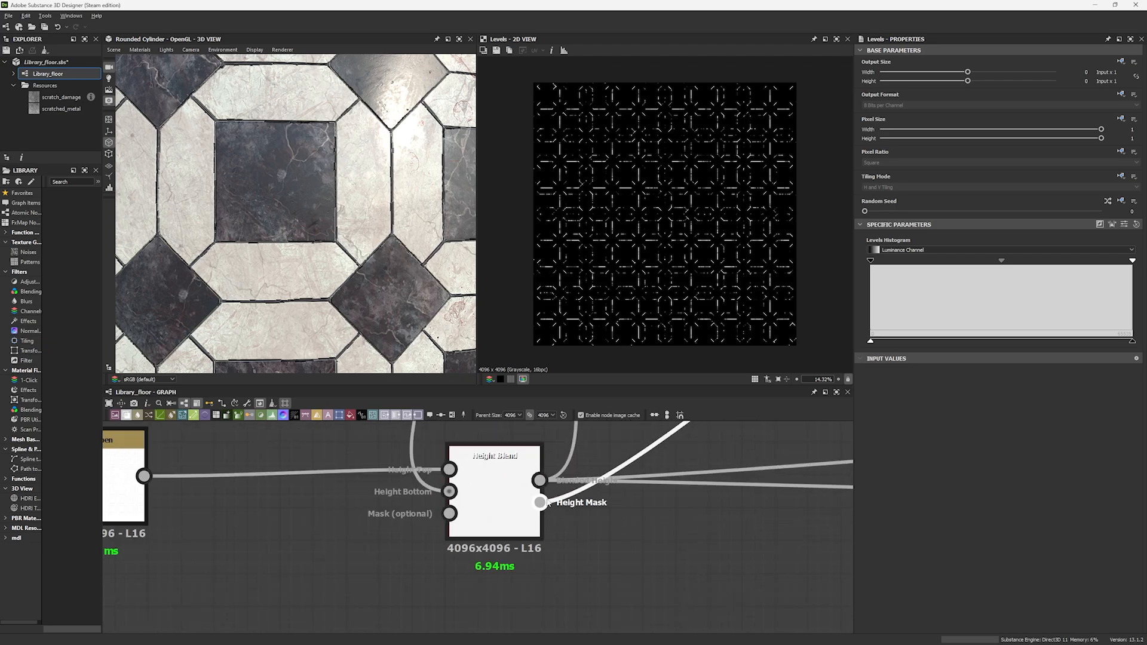
pyautogui.doubleClick(523, 478)
# Return to the base color chain, preview the Copy Blend closely in 2D, and locate the blood Blends after it.
pyautogui.scroll(-3, 626, 536)
pyautogui.scroll(-7, 627, 537)
pyautogui.moveTo(703, 489); pyautogui.dragTo(591, 598, button='middle')
pyautogui.moveTo(640, 502); pyautogui.dragTo(612, 521, button='middle')
pyautogui.scroll(7, 611, 522)
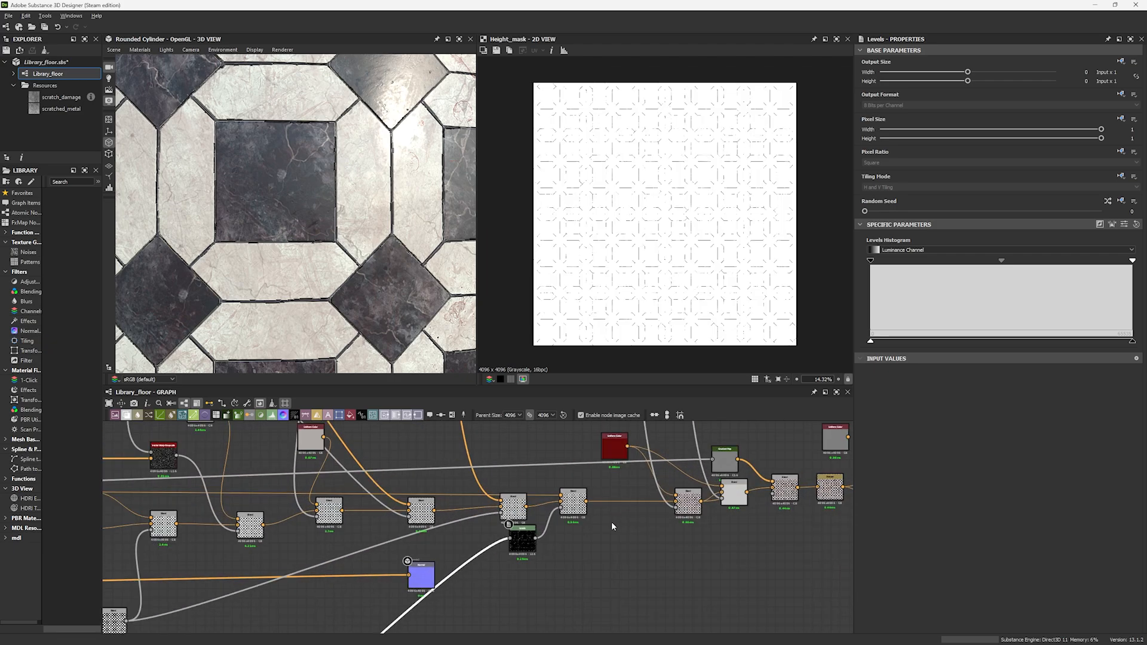
pyautogui.doubleClick(537, 482)
pyautogui.scroll(8, 696, 253)
pyautogui.scroll(1, 614, 551)
pyautogui.moveTo(643, 428); pyautogui.dragTo(521, 511, button='middle')
pyautogui.scroll(-4, 613, 550)
pyautogui.scroll(1, 688, 545)
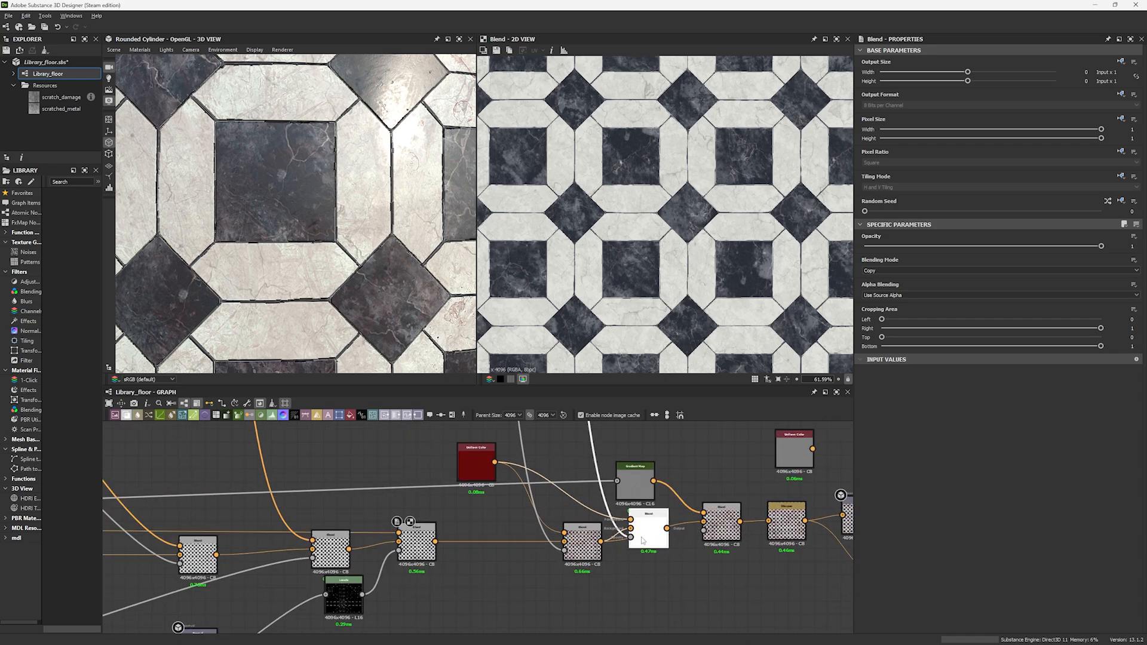
# Bypass the two blood Blends by connecting the Copy Blend directly to the Blend after them, and move them aside.
pyautogui.moveTo(650, 529); pyautogui.dragTo(637, 577)
pyautogui.moveTo(703, 522); pyautogui.dragTo(413, 547)
pyautogui.moveTo(589, 555); pyautogui.dragTo(562, 528)
pyautogui.click(634, 577)
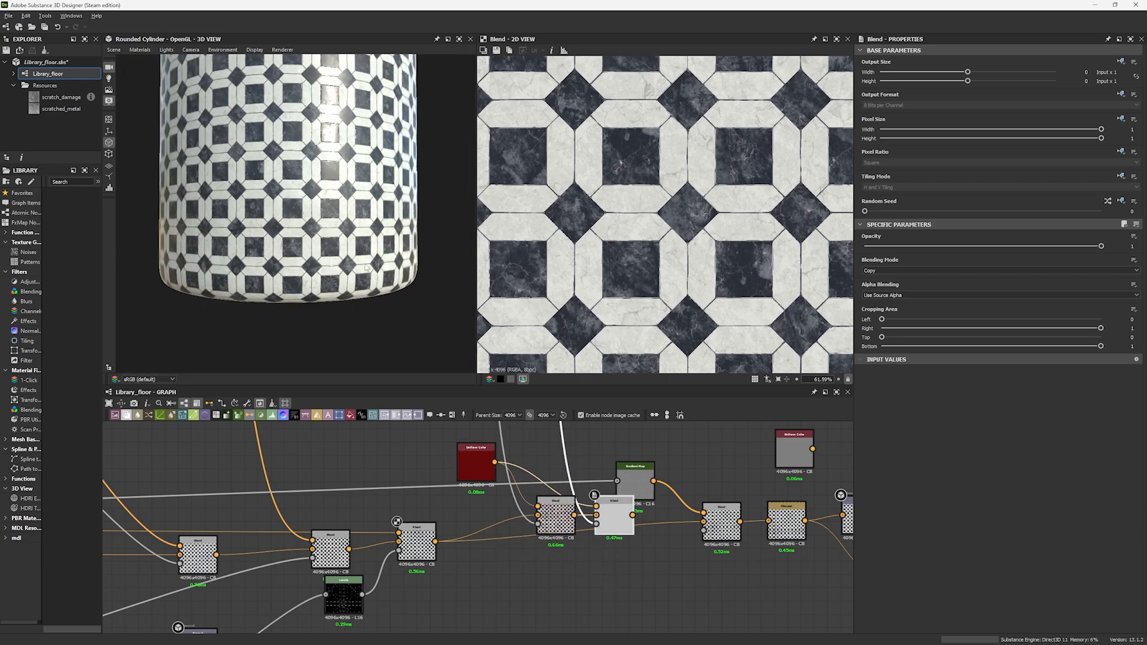
# Examine the blood-free tiles closely on the 3D cylinder, and save the Library_floor package.
pyautogui.scroll(10, 365, 267)
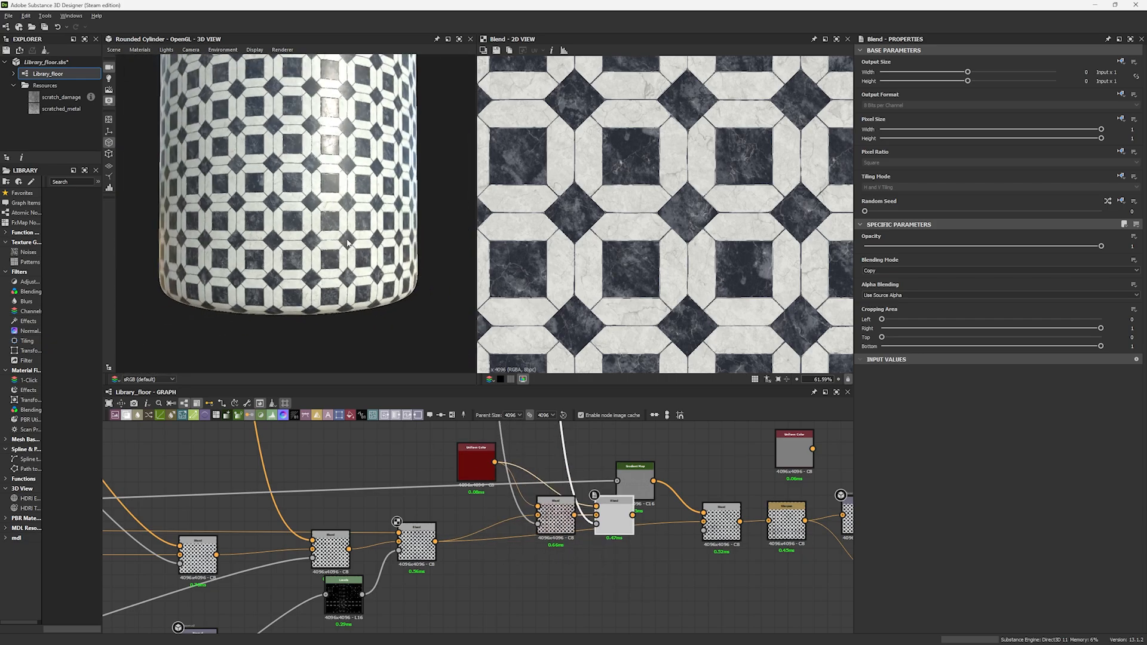
pyautogui.keyDown('ctrl'); pyautogui.keyDown('shift'); pyautogui.moveTo(337, 264); pyautogui.dragTo(314, 255); pyautogui.keyUp('shift'); pyautogui.keyUp('ctrl')
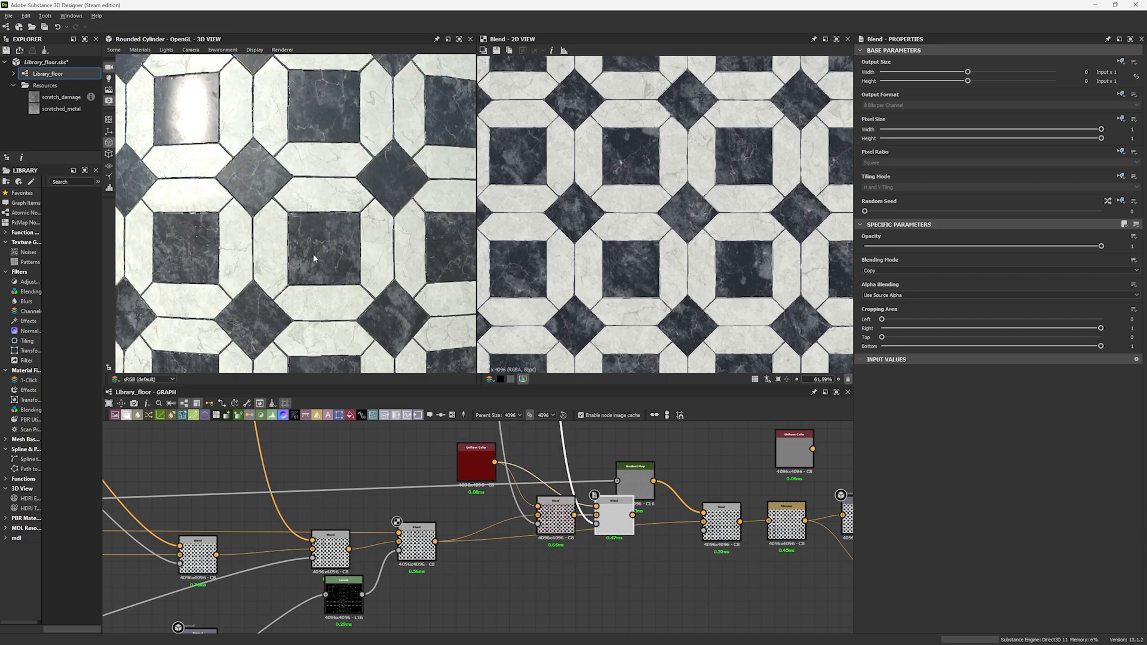
pyautogui.hotkey('ctrl', 's')
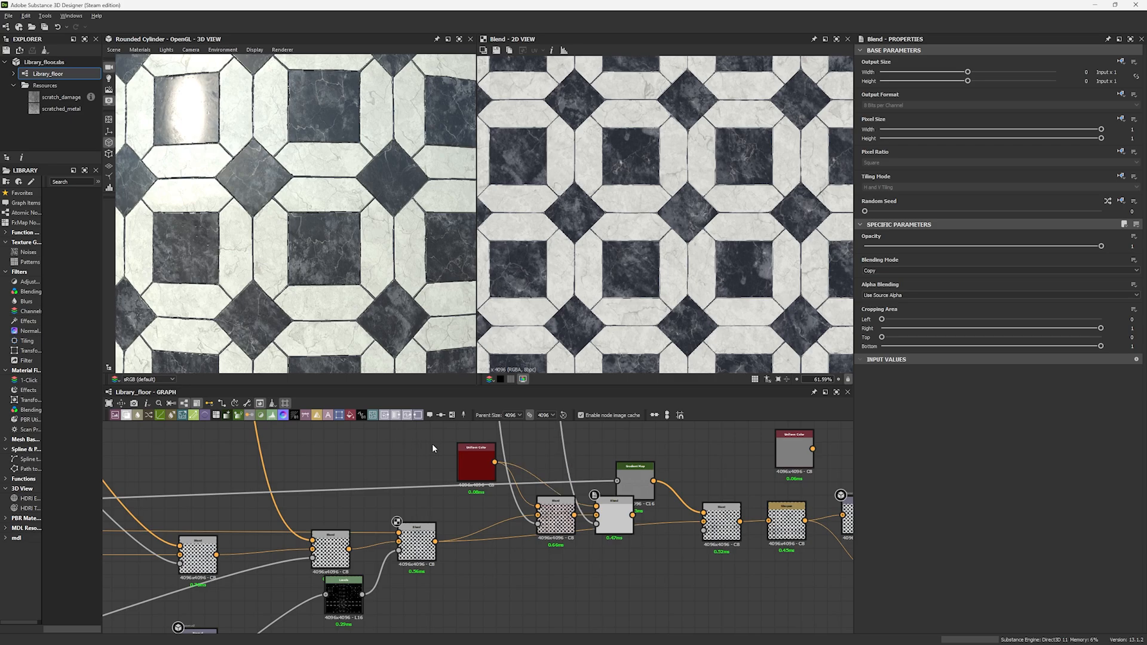
# In the branch starting from a blurred Shape, move one texture node above its Blend and another closer to its Blend.
pyautogui.scroll(-5, 432, 444)
pyautogui.moveTo(444, 510); pyautogui.dragTo(583, 603, button='middle')
pyautogui.moveTo(310, 437); pyautogui.dragTo(345, 561, button='middle')
pyautogui.scroll(5, 401, 515)
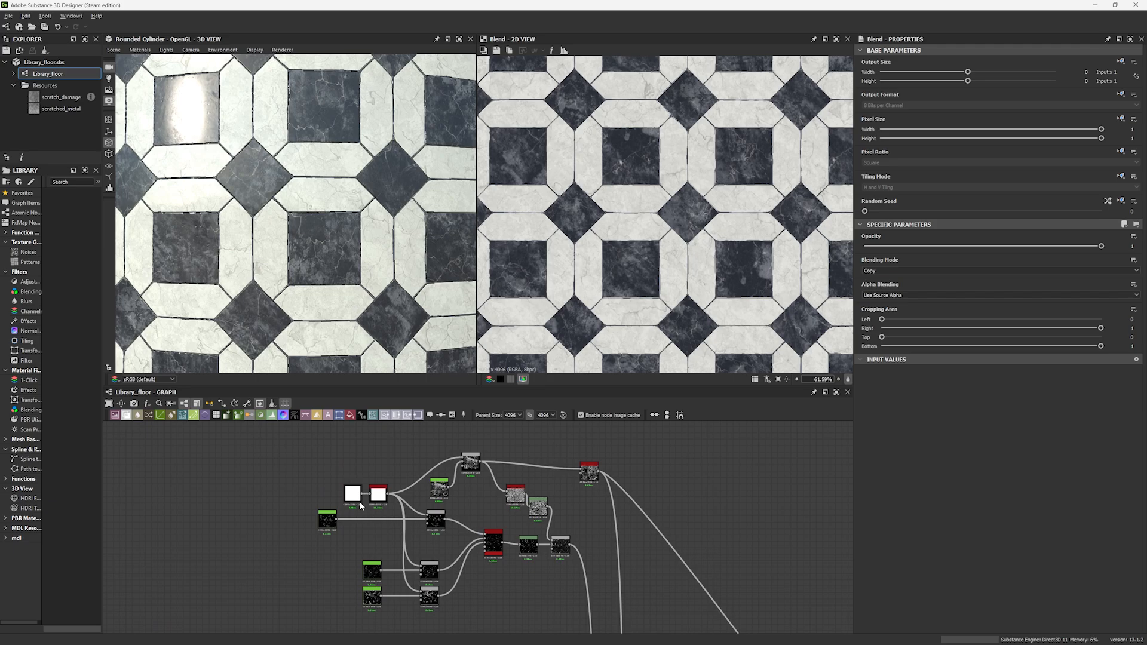
pyautogui.scroll(-2, 410, 538)
pyautogui.moveTo(412, 512)
pyautogui.mouseDown(button='middle')
pyautogui.moveTo(410, 538)
pyautogui.moveTo(402, 452)
pyautogui.moveTo(390, 515)
pyautogui.mouseUp(button='middle')
pyautogui.moveTo(457, 445); pyautogui.dragTo(442, 510, button='middle')
pyautogui.moveTo(445, 506); pyautogui.dragTo(430, 443)
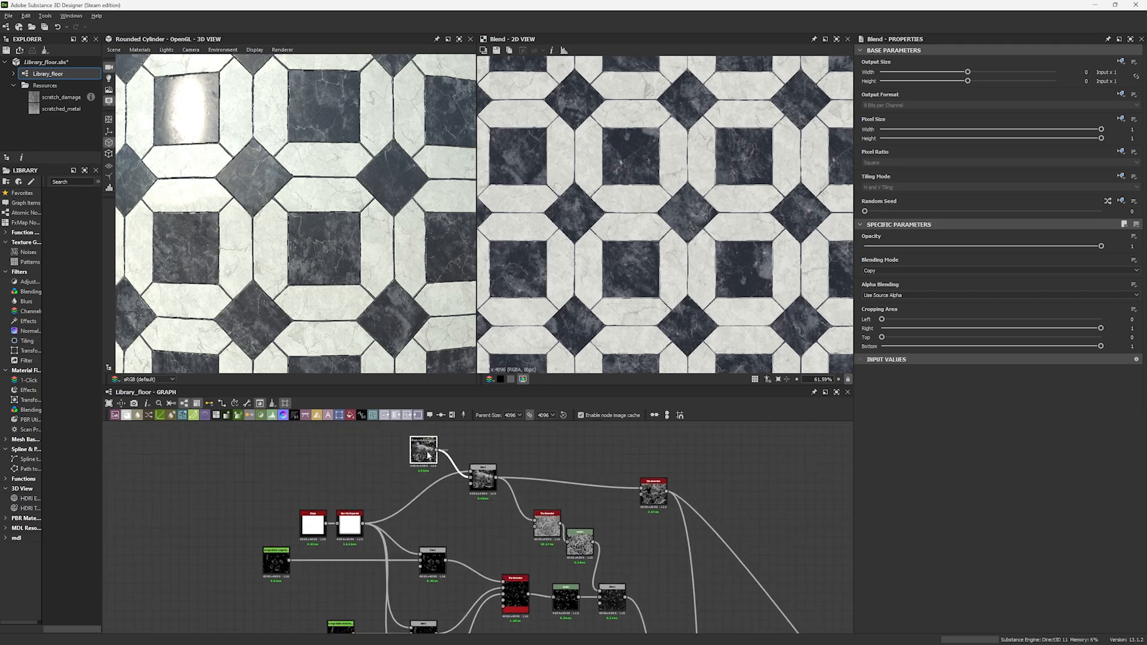
pyautogui.moveTo(413, 507); pyautogui.dragTo(428, 404, button='middle')
pyautogui.moveTo(426, 463); pyautogui.dragTo(433, 487, button='middle')
pyautogui.moveTo(299, 484); pyautogui.dragTo(371, 484)
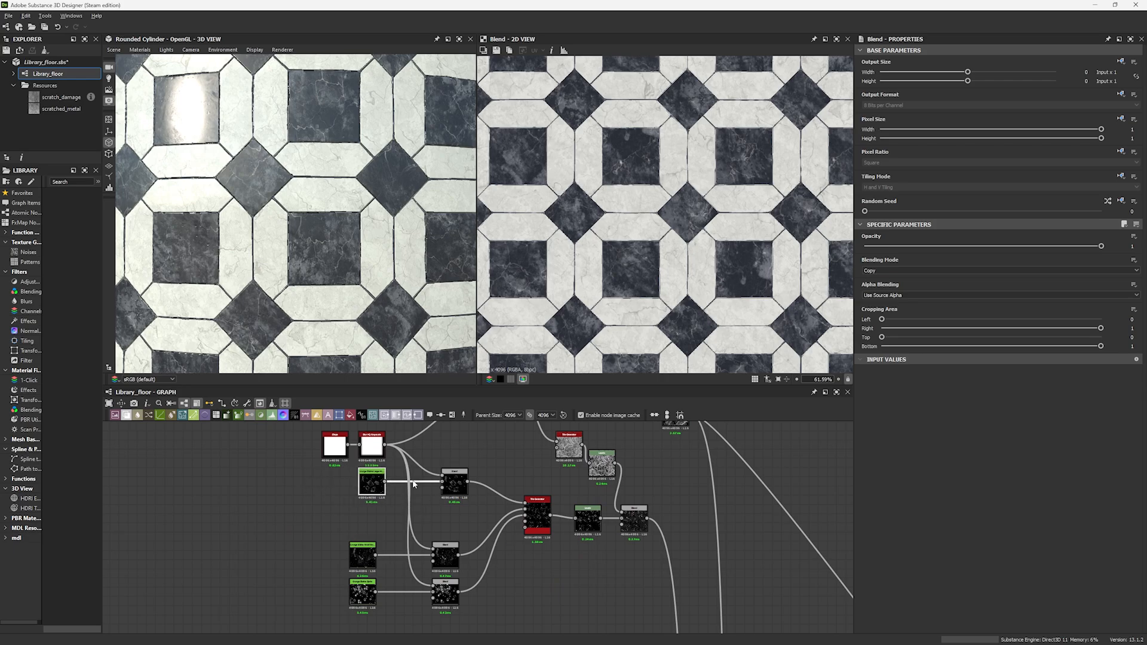
# Preview the branch's Shape node in 2D, check its Scale, and preview the Blur HQ Grayscale that follows.
pyautogui.doubleClick(335, 446)
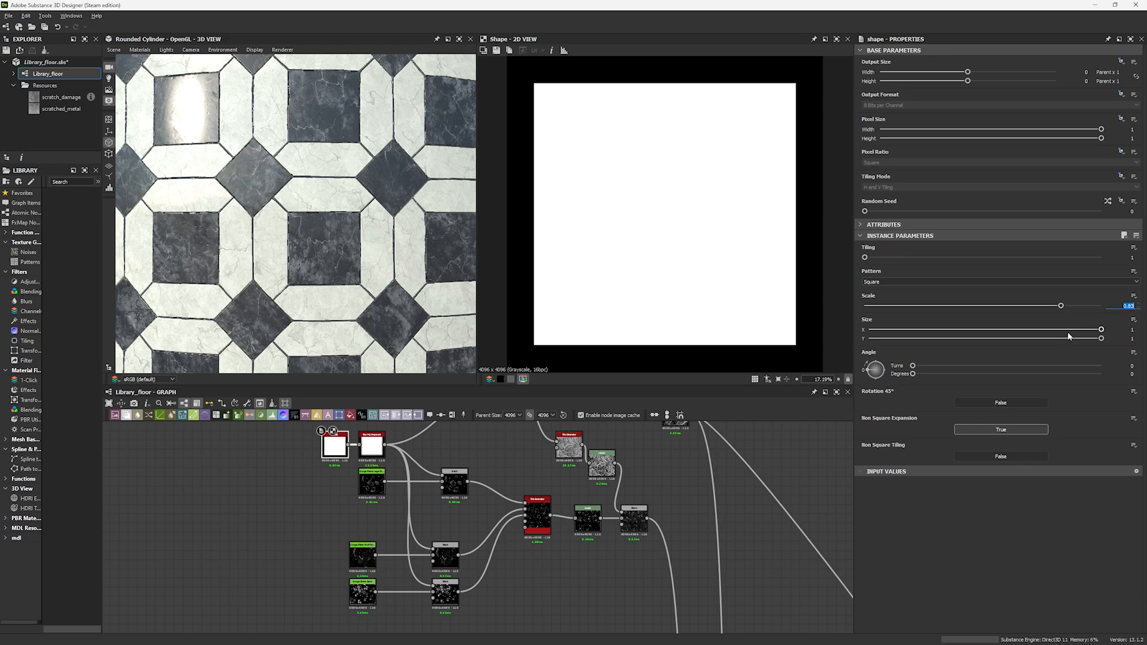
pyautogui.doubleClick(379, 457)
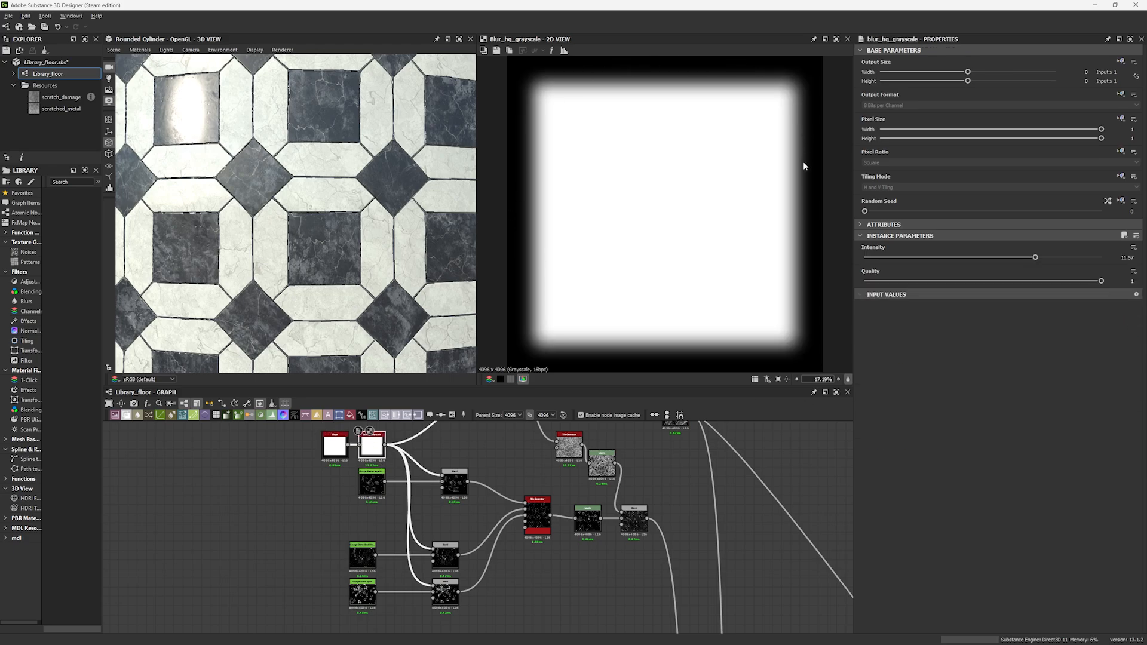
# Preview in 2D the three Multiply Blends that mask the grunge stain textures with the blurred Shape.
pyautogui.doubleClick(460, 486)
pyautogui.doubleClick(445, 556)
pyautogui.doubleClick(445, 593)
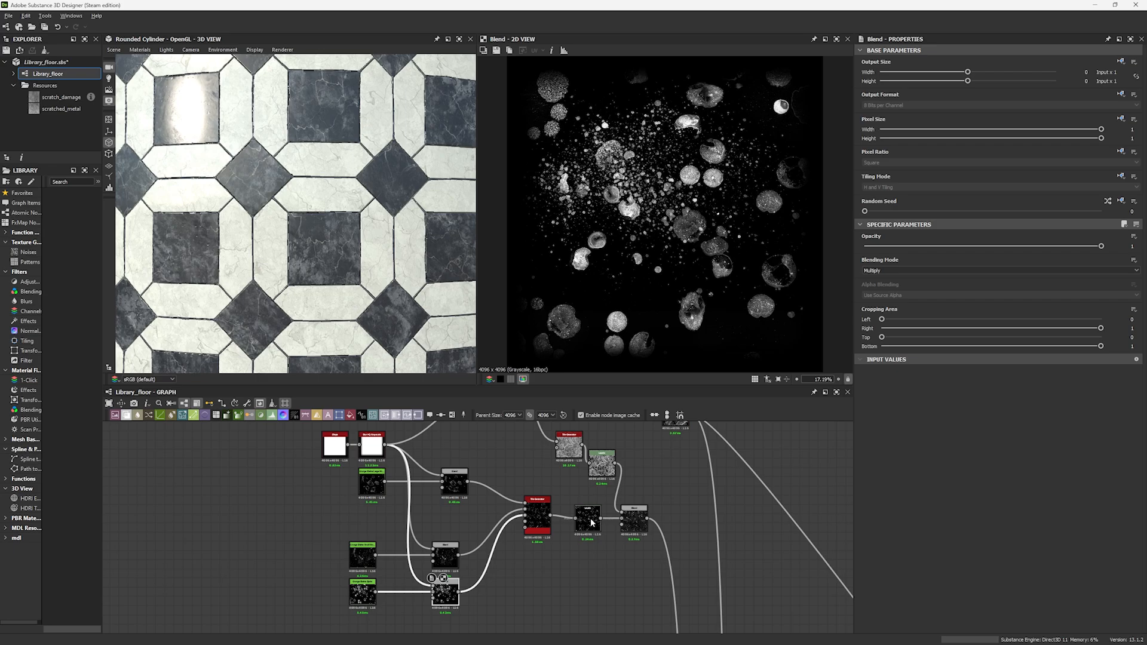
# Preview the Grunge Stains Large Hollow, Grunge Stains Small Hollow and Grunge Stains Spots nodes one after another in 2D.
pyautogui.doubleClick(373, 489)
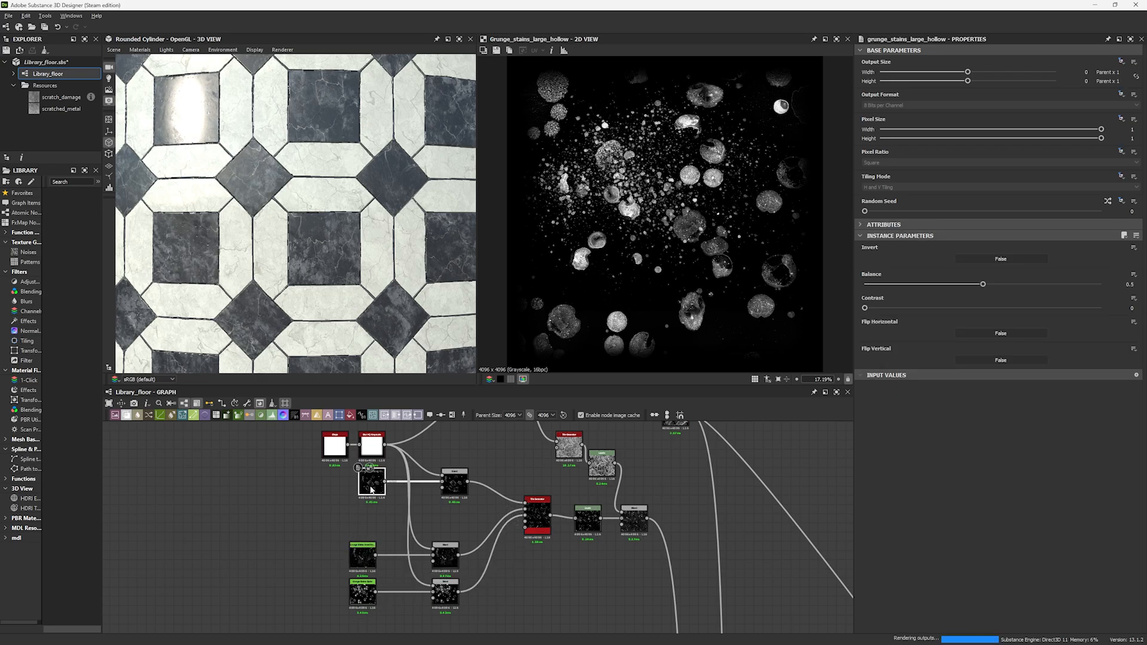
pyautogui.scroll(5, 382, 481)
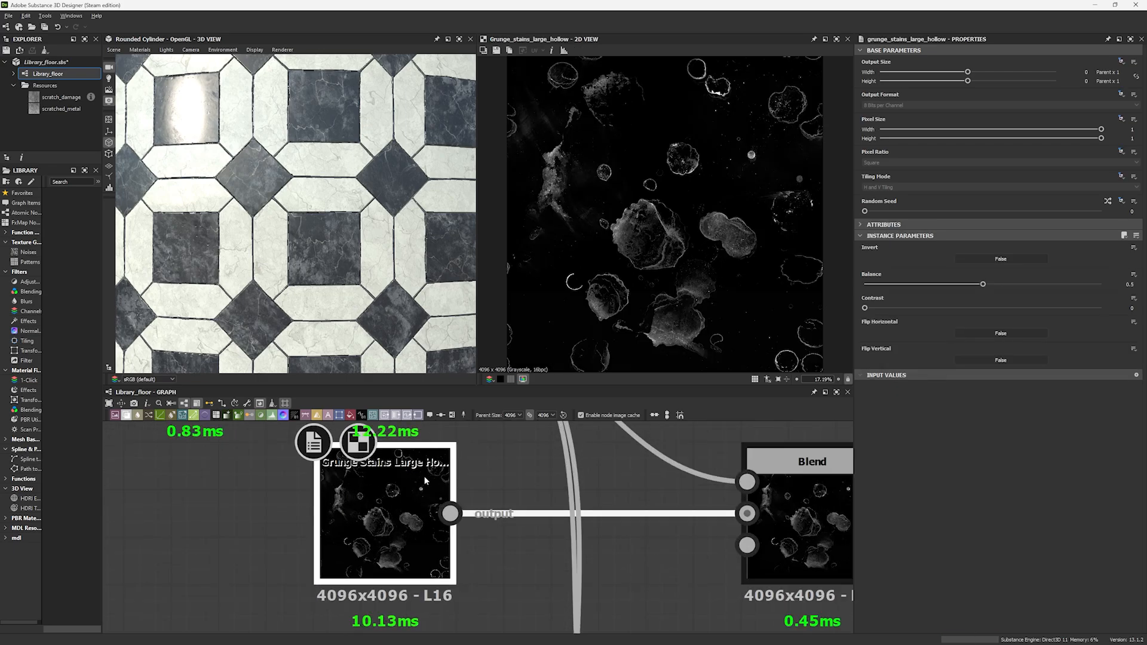
pyautogui.scroll(-5, 428, 475)
pyautogui.doubleClick(418, 499)
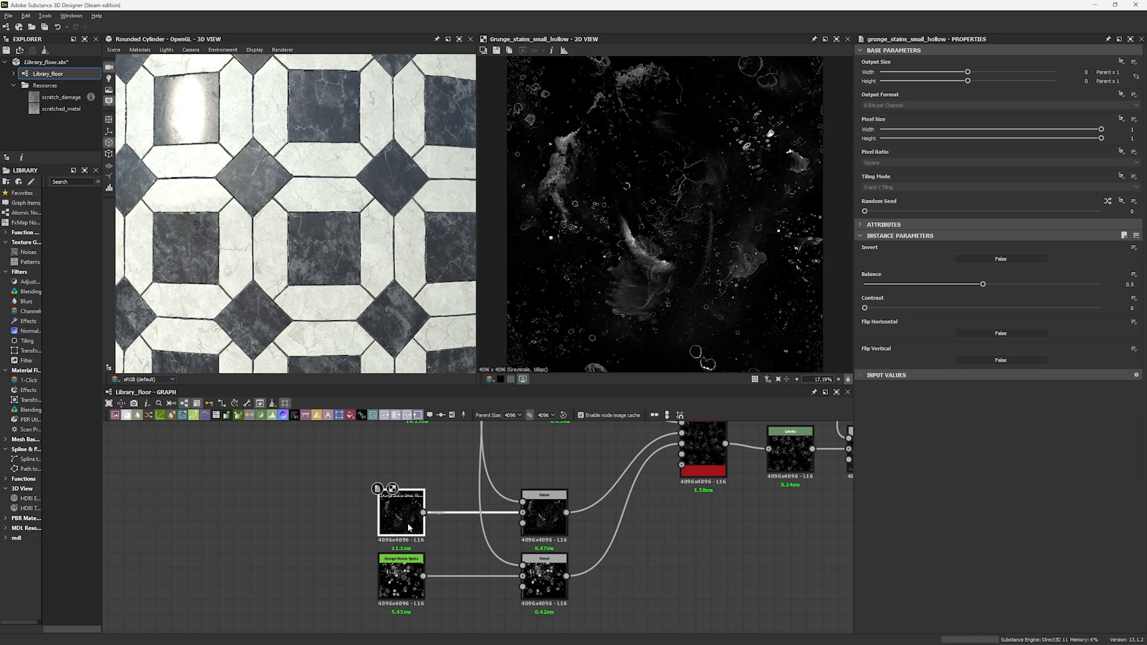
pyautogui.doubleClick(400, 564)
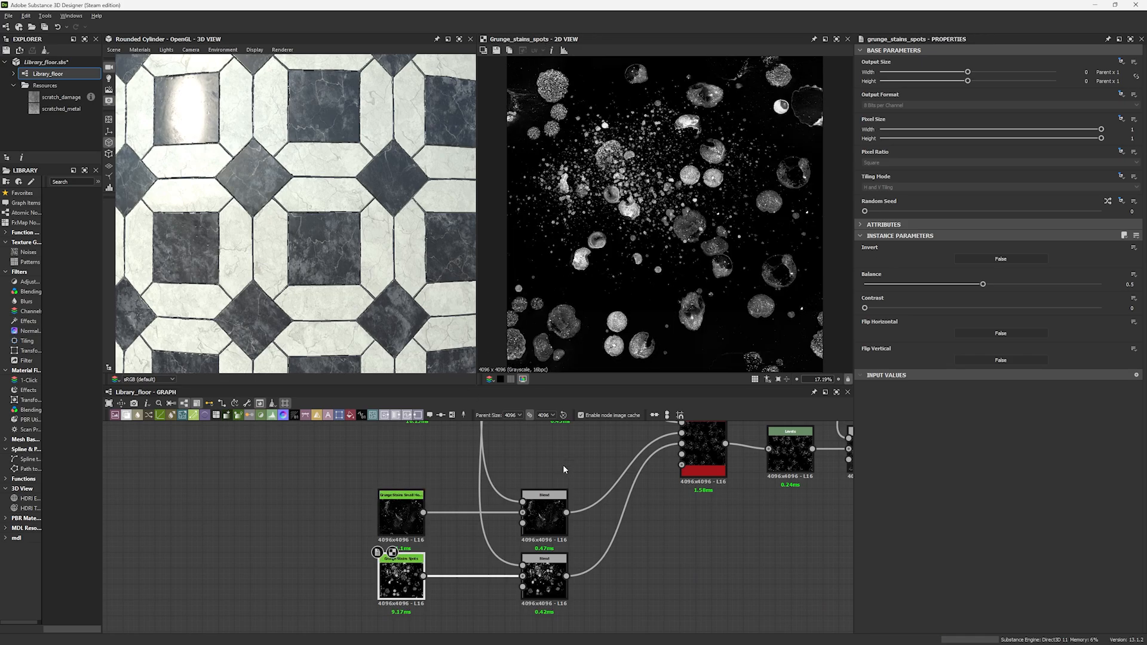
# Preview the Tile Generator fed by the three stain Blends, and check its X Amount and Pattern Input Number.
pyautogui.moveTo(563, 466); pyautogui.dragTo(512, 502, button='middle')
pyautogui.moveTo(697, 466); pyautogui.dragTo(562, 459, button='middle')
pyautogui.scroll(3, 556, 460)
pyautogui.click(529, 473)
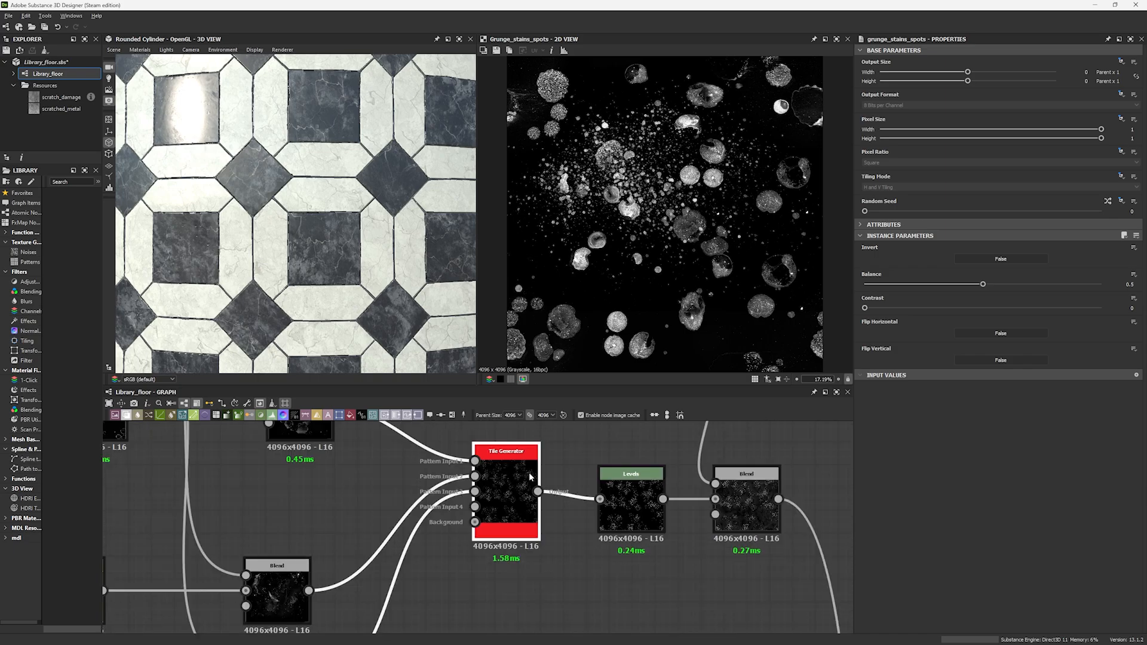
pyautogui.doubleClick(528, 474)
pyautogui.click(1122, 256)
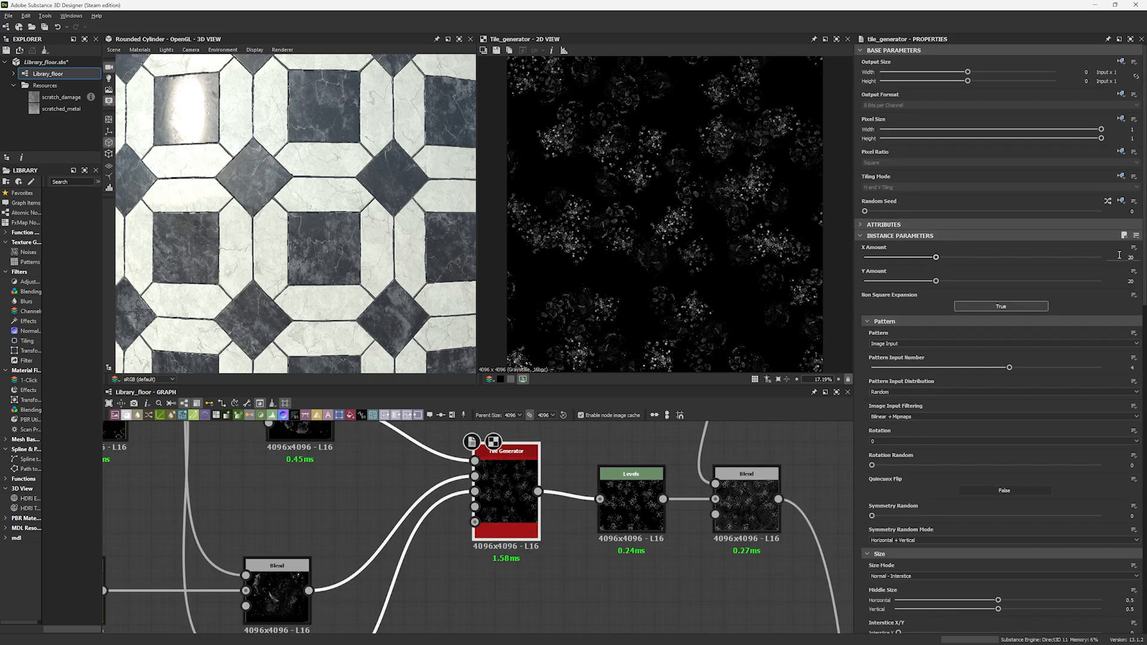
pyautogui.click(1128, 369)
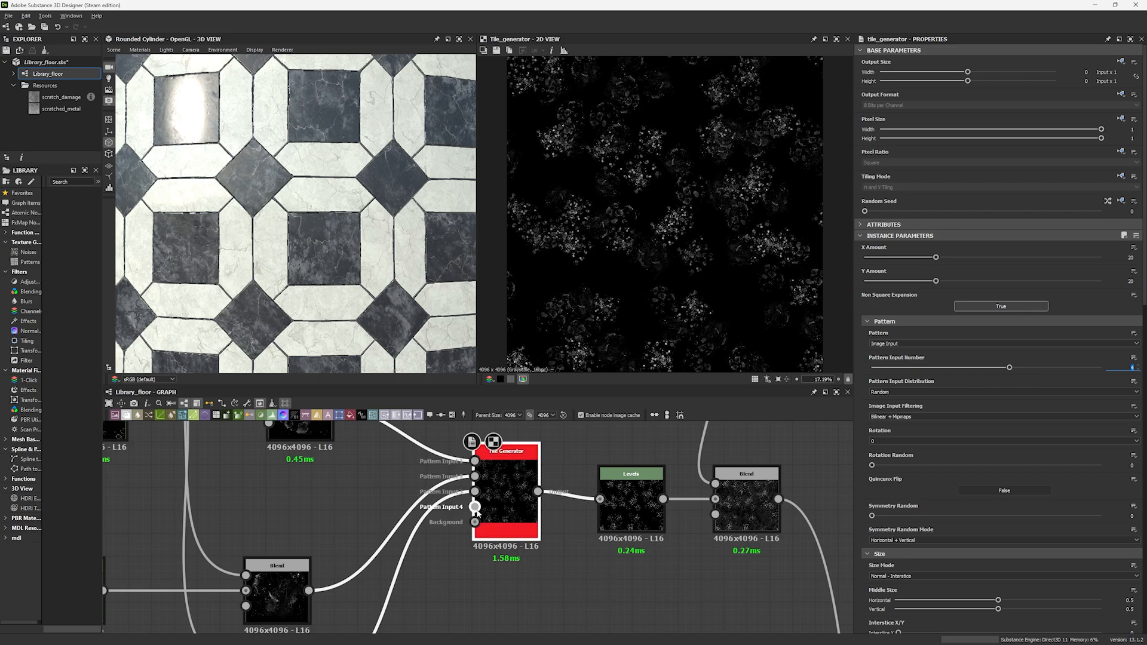
# Trace the Tile Generator's pattern inputs in the graph, and review its Scale, Scale Random, Luminance Random and Random Mask settings.
pyautogui.scroll(-5, 476, 511)
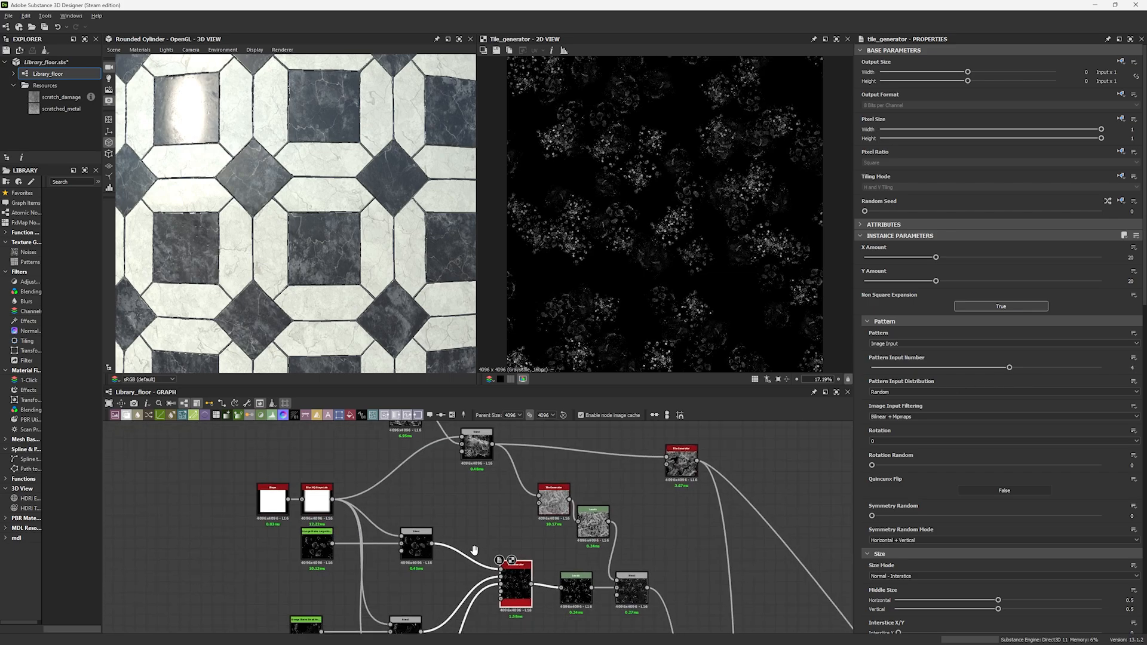
pyautogui.scroll(5, 478, 547)
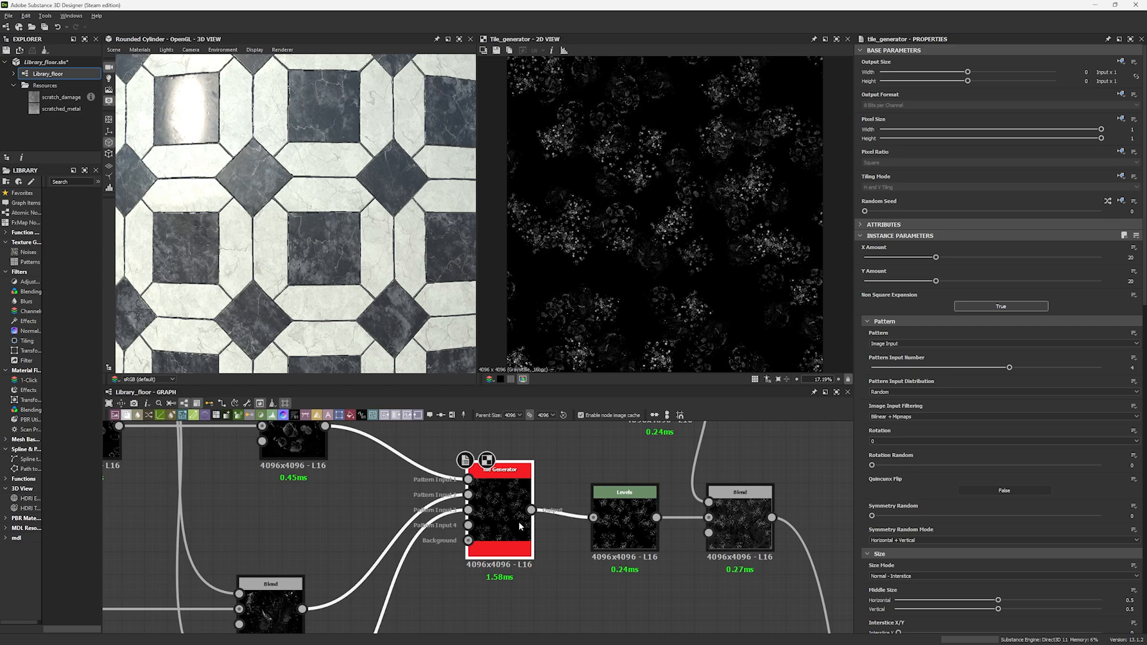
pyautogui.scroll(-5, 513, 521)
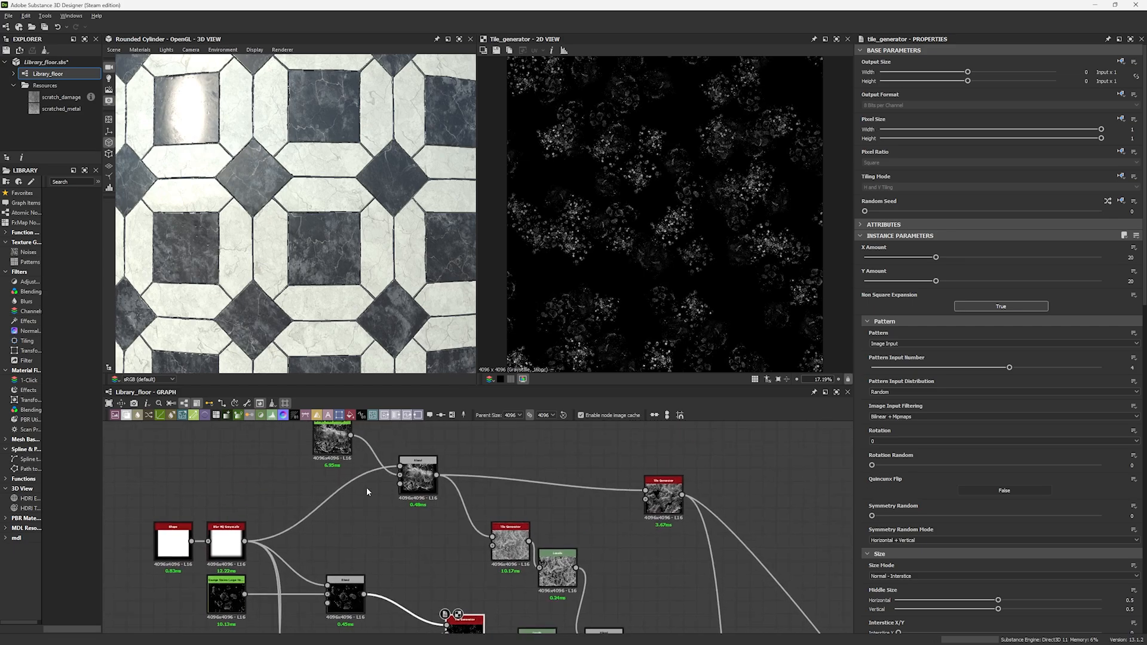
pyautogui.moveTo(401, 576); pyautogui.dragTo(399, 454, button='middle')
pyautogui.scroll(3, 469, 527)
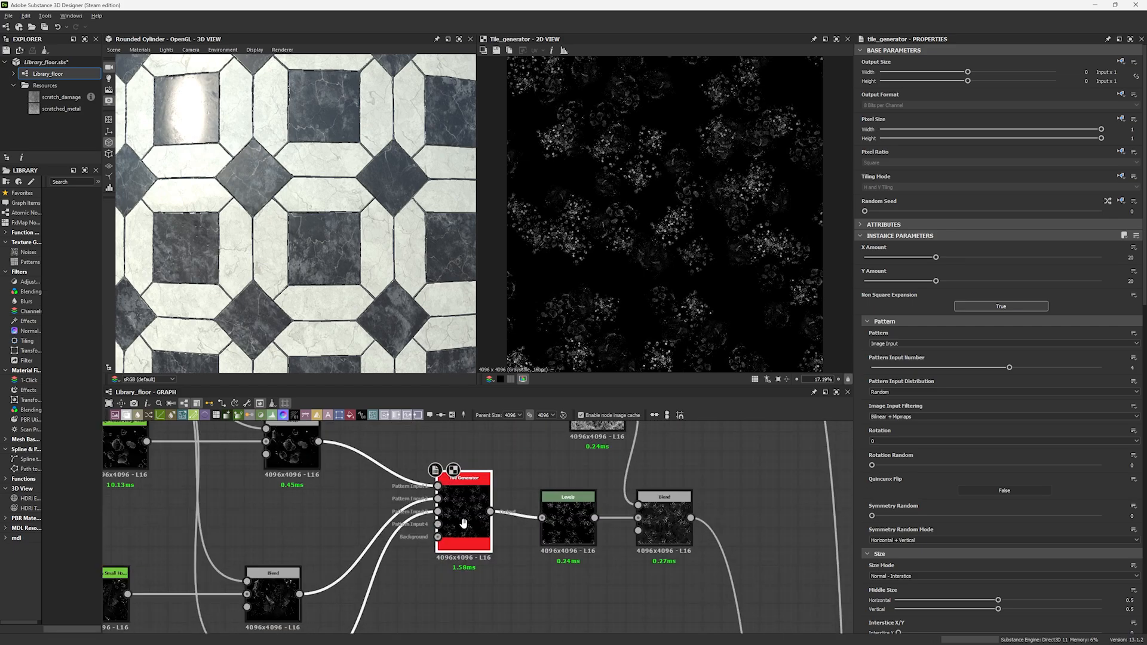
pyautogui.moveTo(465, 527); pyautogui.dragTo(464, 476, button='middle')
pyautogui.scroll(-3, 940, 483)
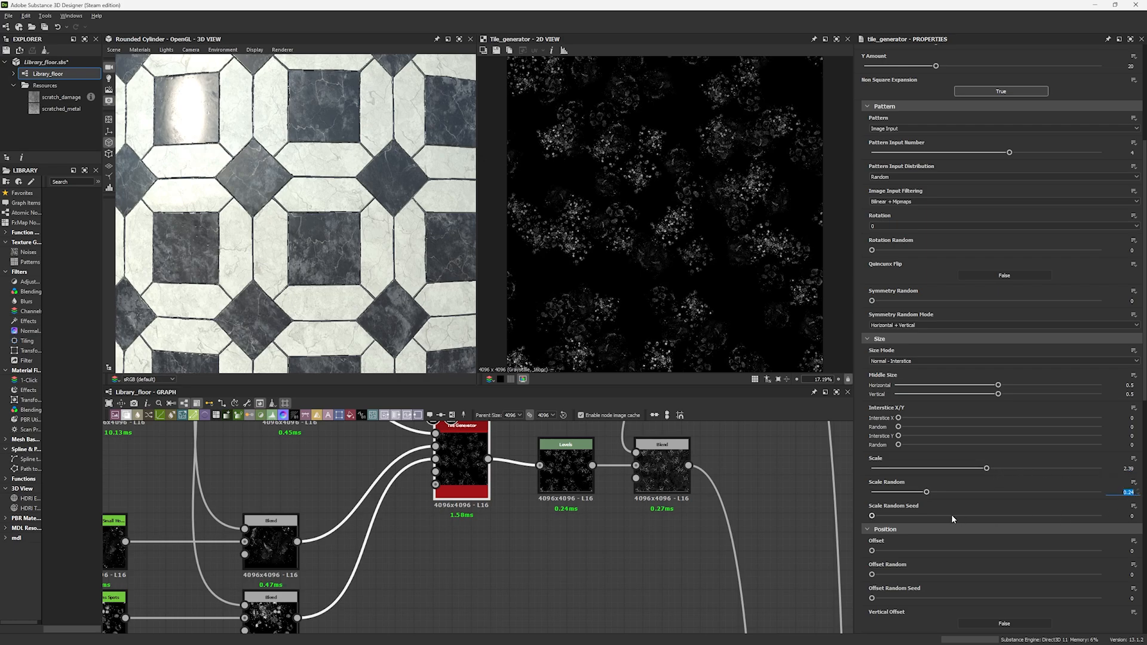
pyautogui.scroll(-5, 948, 524)
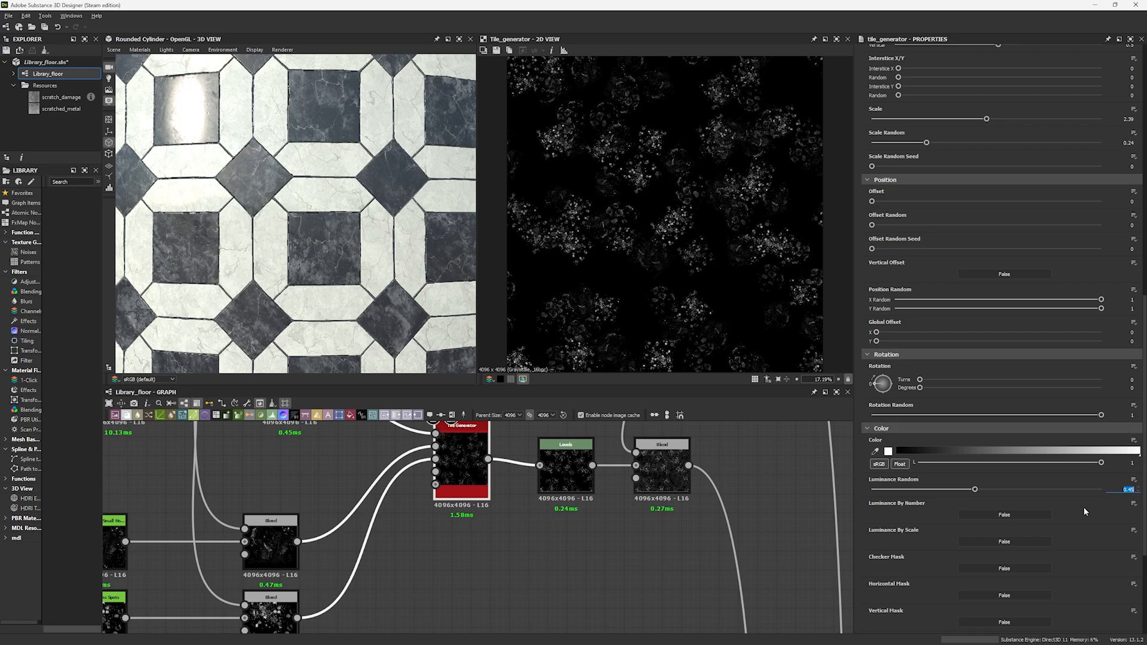
pyautogui.scroll(-3, 1089, 511)
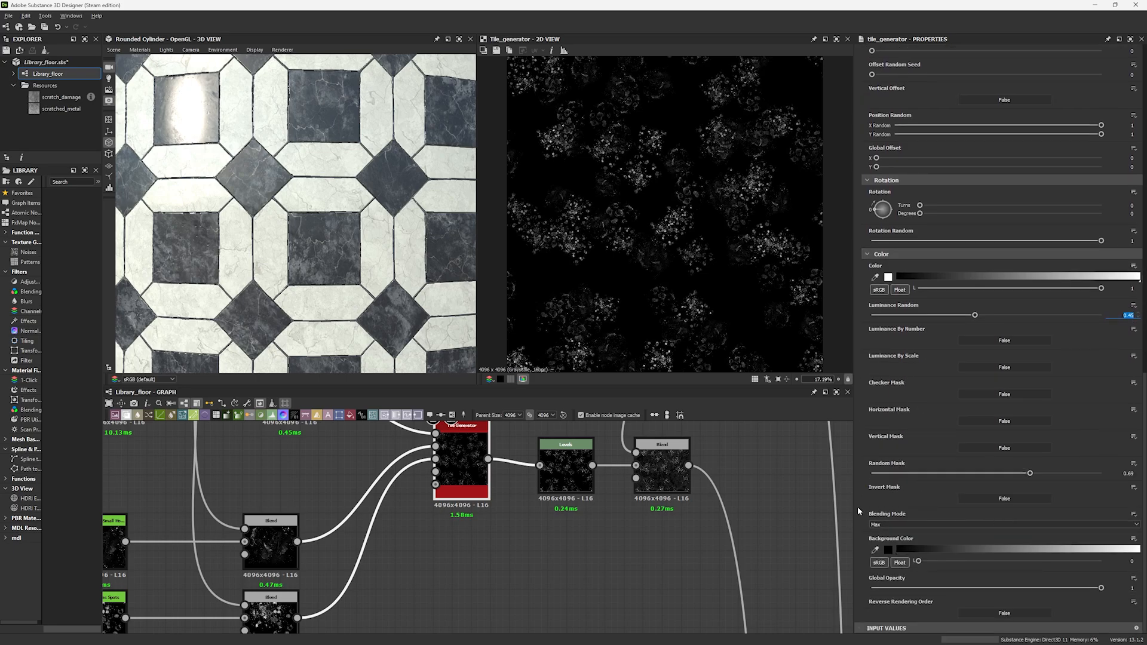
# Set the stain Tile Generator's Blending Mode to Add and inspect the overlapping stains closely in 2D.
pyautogui.click(911, 524)
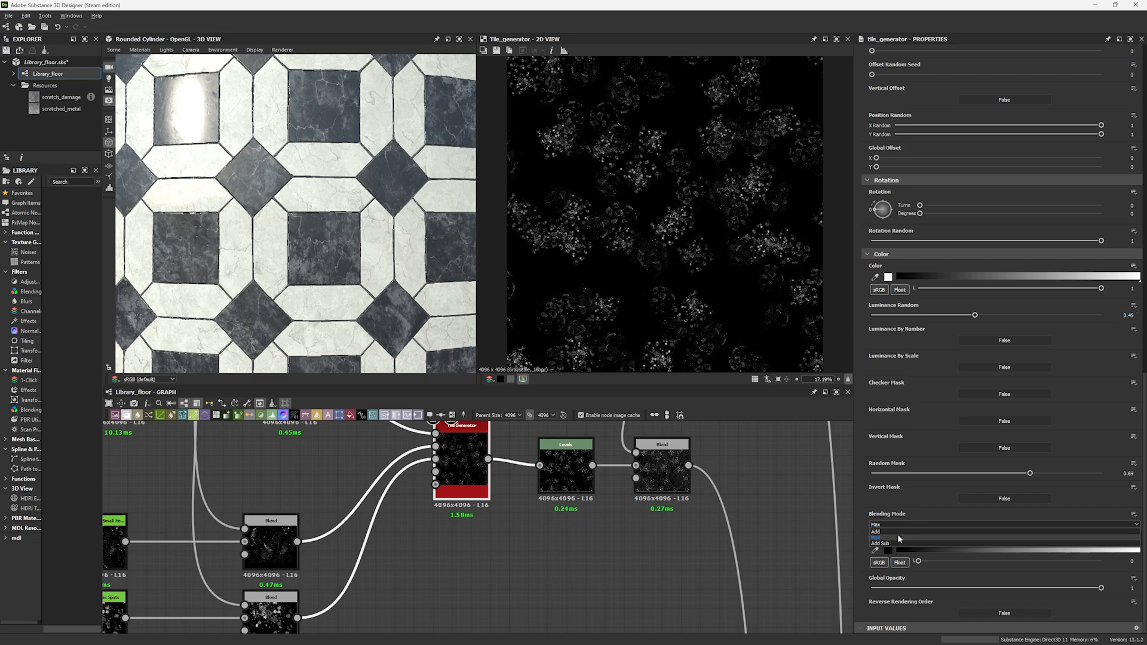
pyautogui.click(895, 532)
pyautogui.scroll(4, 770, 268)
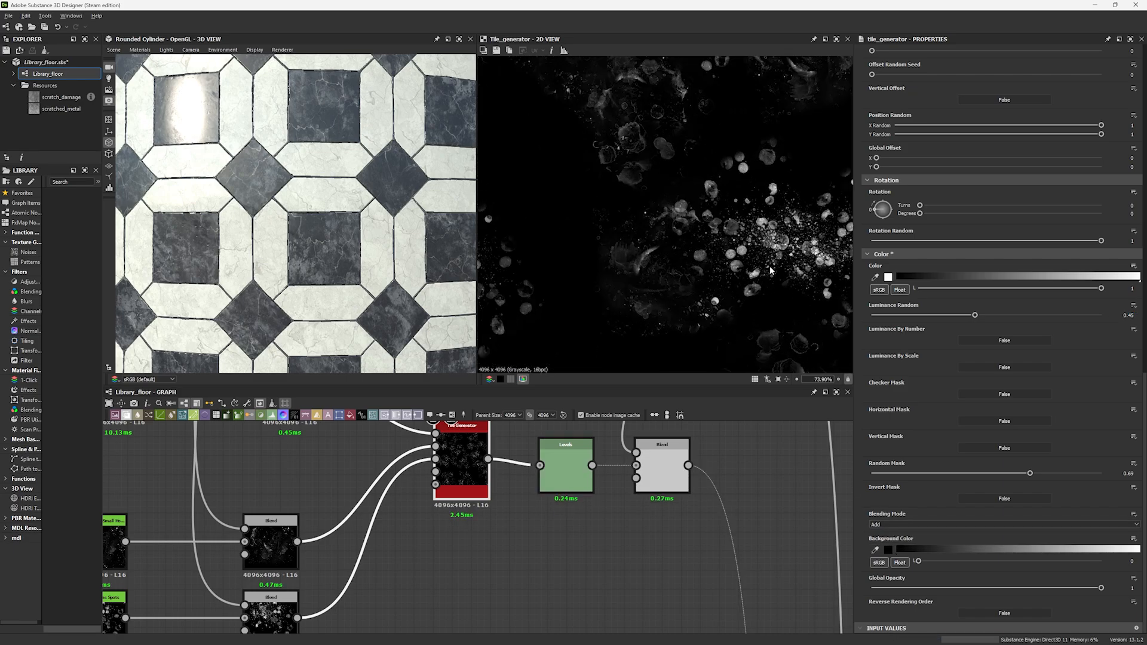
pyautogui.scroll(2, 702, 262)
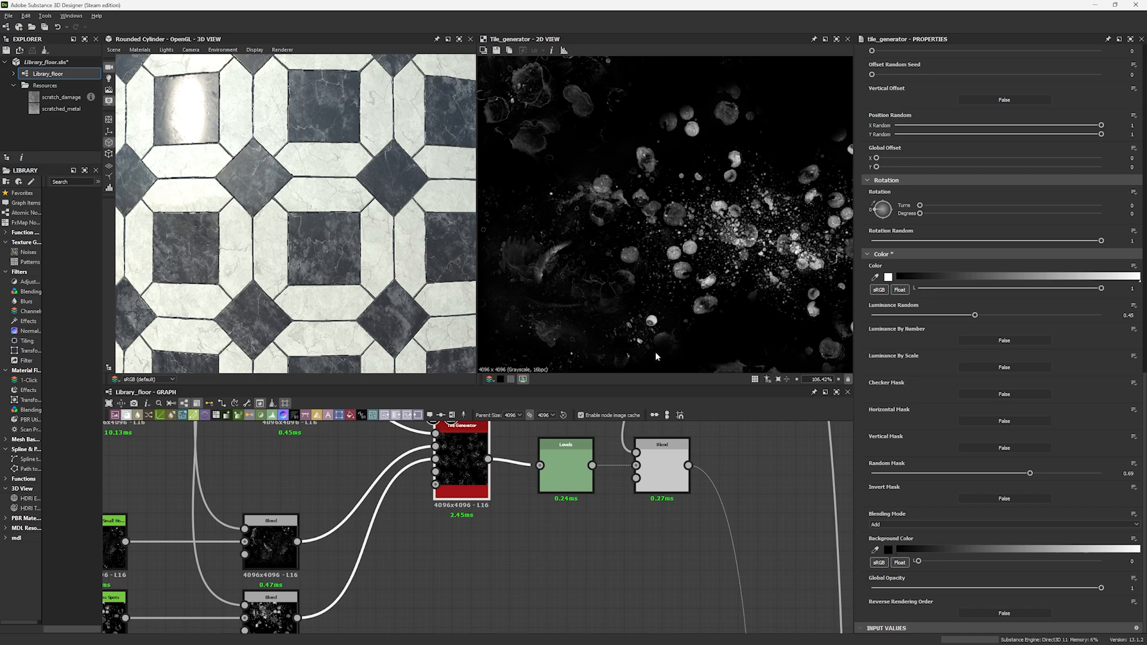
# Lower the first blood Blend and connect its output directly to the Blend after the Gradient Map, bypassing the second blood Blend.
pyautogui.scroll(-8, 610, 516)
pyautogui.moveTo(604, 537); pyautogui.dragTo(565, 440, button='middle')
pyautogui.scroll(6, 626, 585)
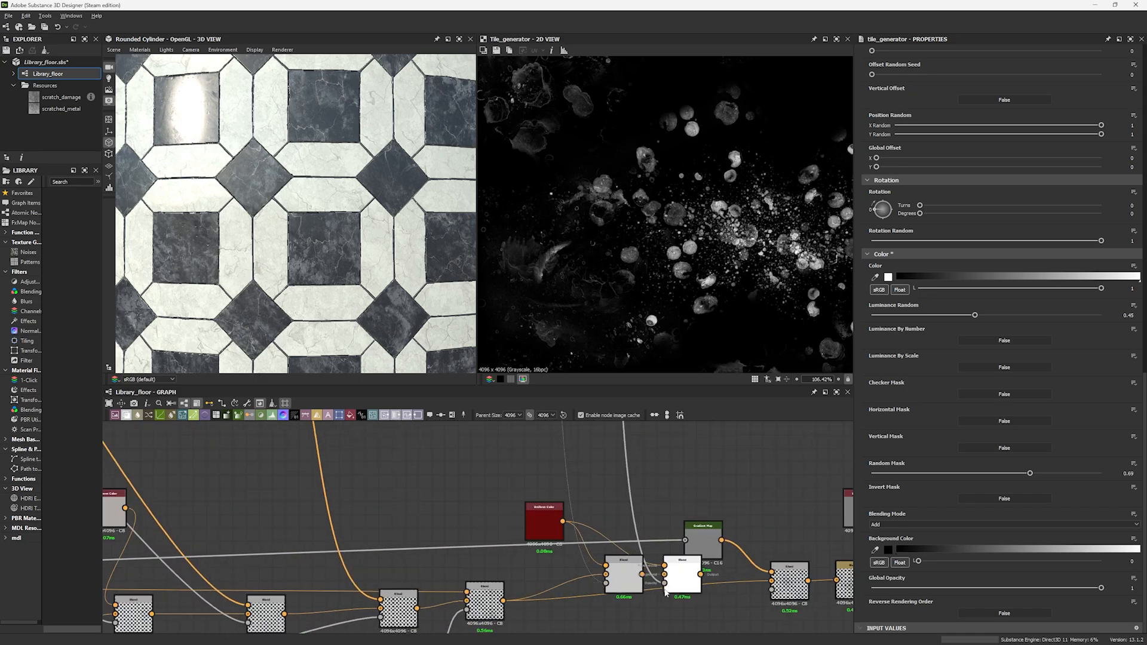
pyautogui.moveTo(665, 589); pyautogui.dragTo(651, 541, button='middle')
pyautogui.moveTo(614, 539); pyautogui.dragTo(759, 532)
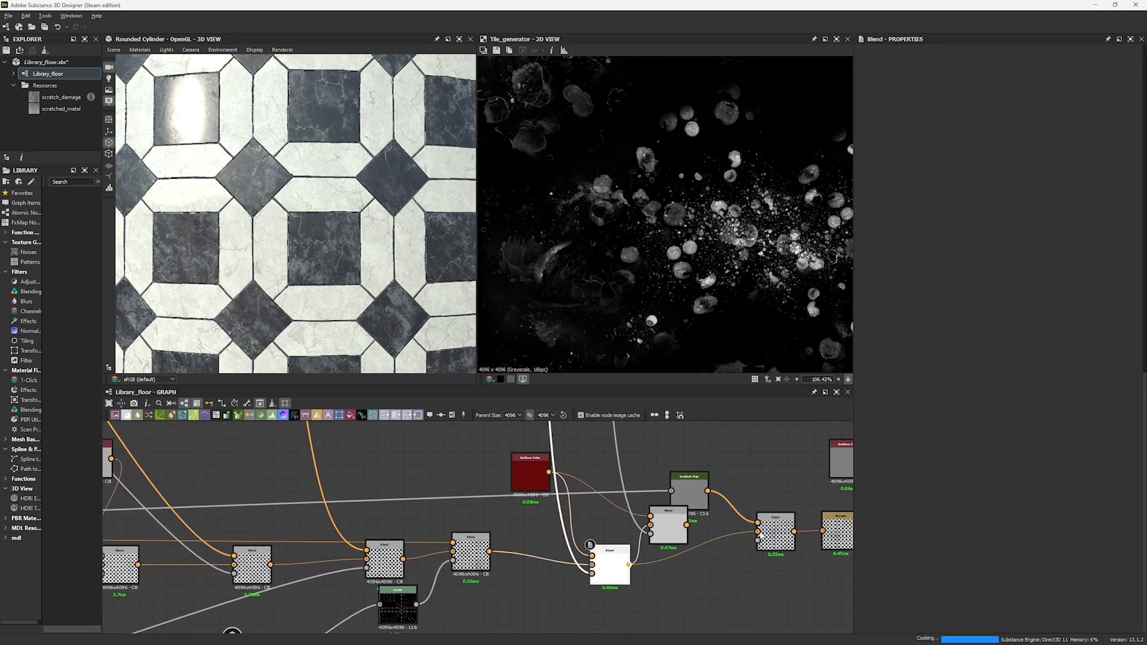
pyautogui.scroll(-3, 344, 221)
pyautogui.scroll(4, 344, 221)
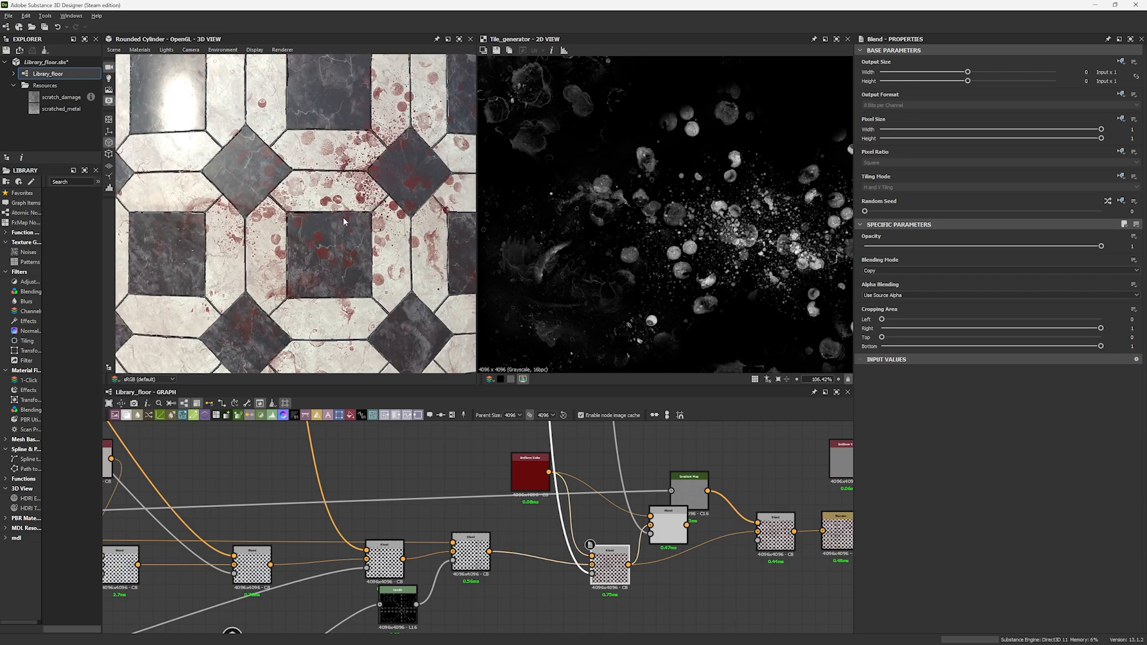
pyautogui.moveTo(343, 222); pyautogui.dragTo(310, 222, button='middle')
# Set the stain Tile Generator's Blending Mode back to Max.
pyautogui.scroll(-5, 459, 479)
pyautogui.moveTo(460, 476); pyautogui.dragTo(490, 621, button='middle')
pyautogui.moveTo(495, 427); pyautogui.dragTo(518, 519, button='middle')
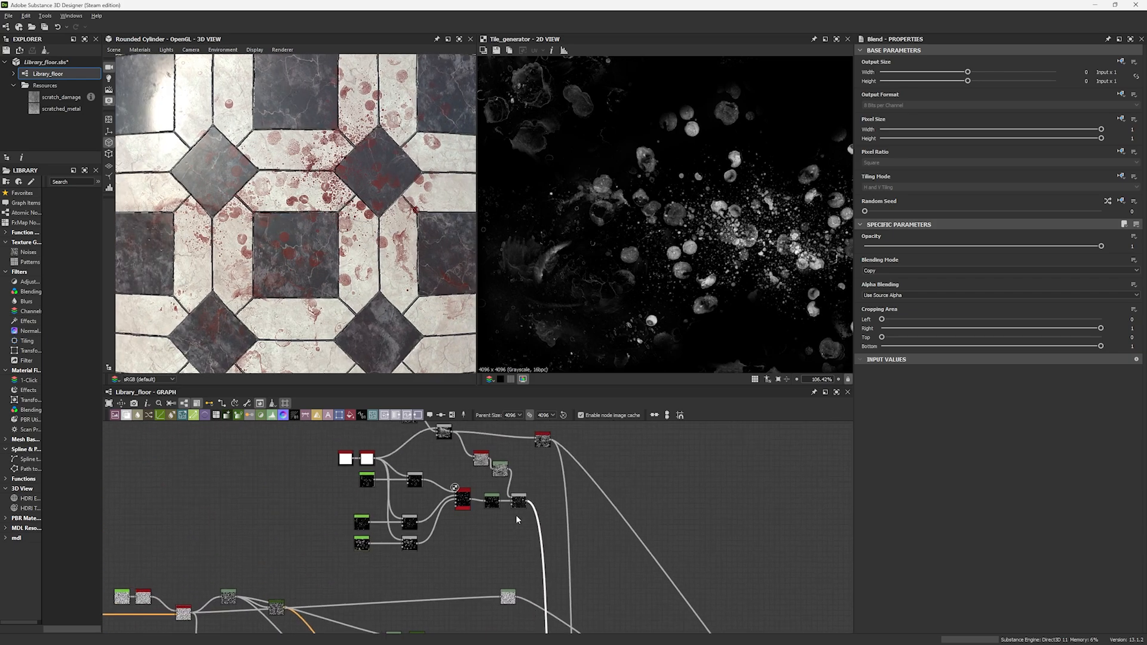
pyautogui.scroll(4, 516, 519)
pyautogui.click(407, 491)
pyautogui.scroll(-10, 926, 510)
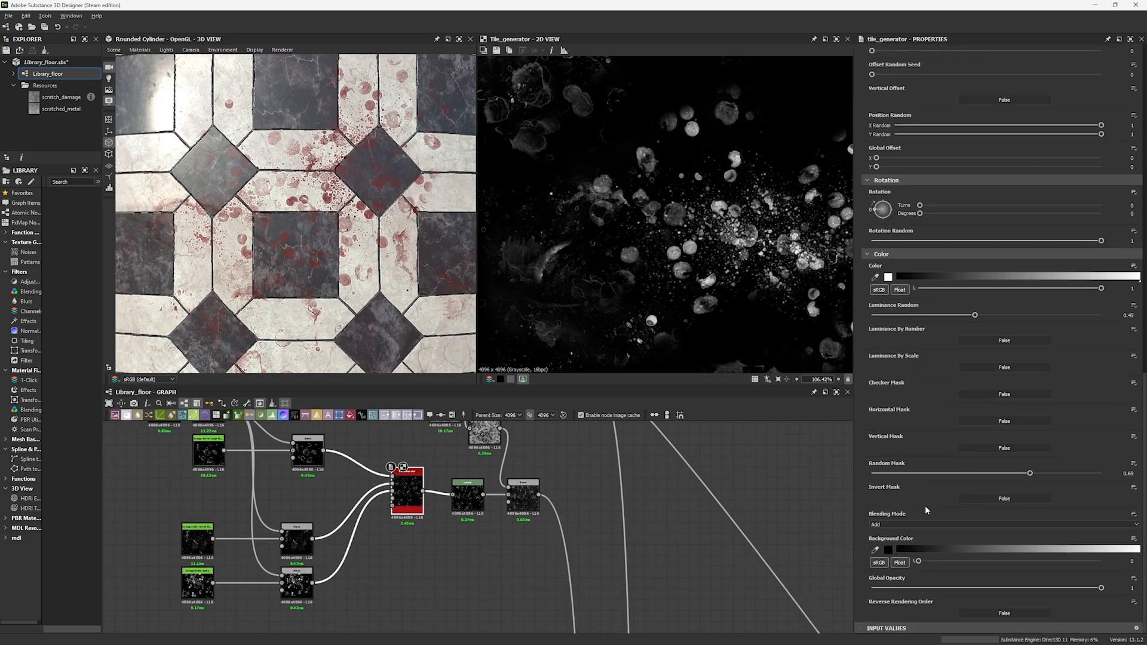
pyautogui.click(927, 524)
pyautogui.click(927, 536)
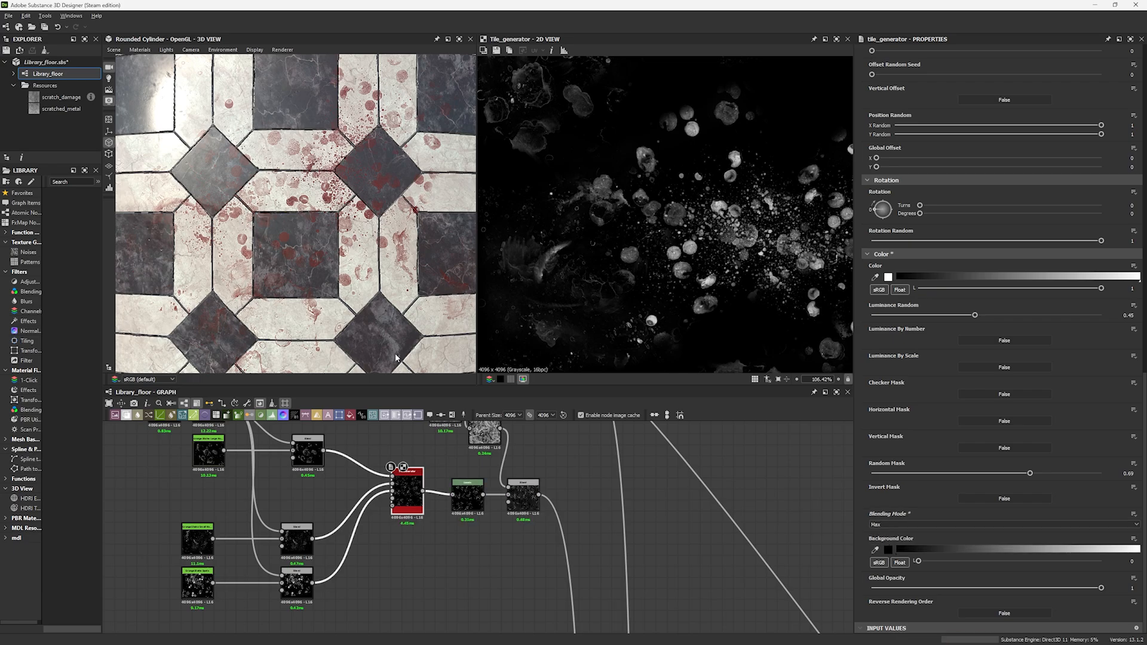
# Preview the Levels after the stain Tile Generator, and the Max (Lighten) Blend that combines it with the smudge texture.
pyautogui.scroll(-6, 496, 466)
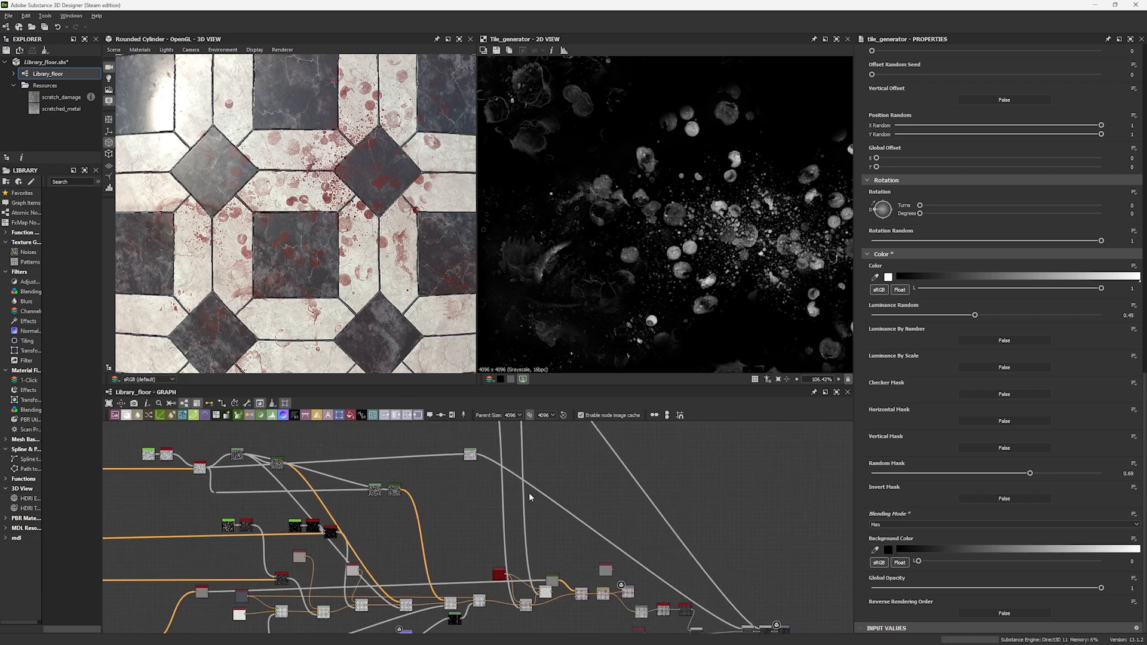
pyautogui.scroll(5, 487, 472)
pyautogui.doubleClick(495, 471)
pyautogui.scroll(-3, 656, 286)
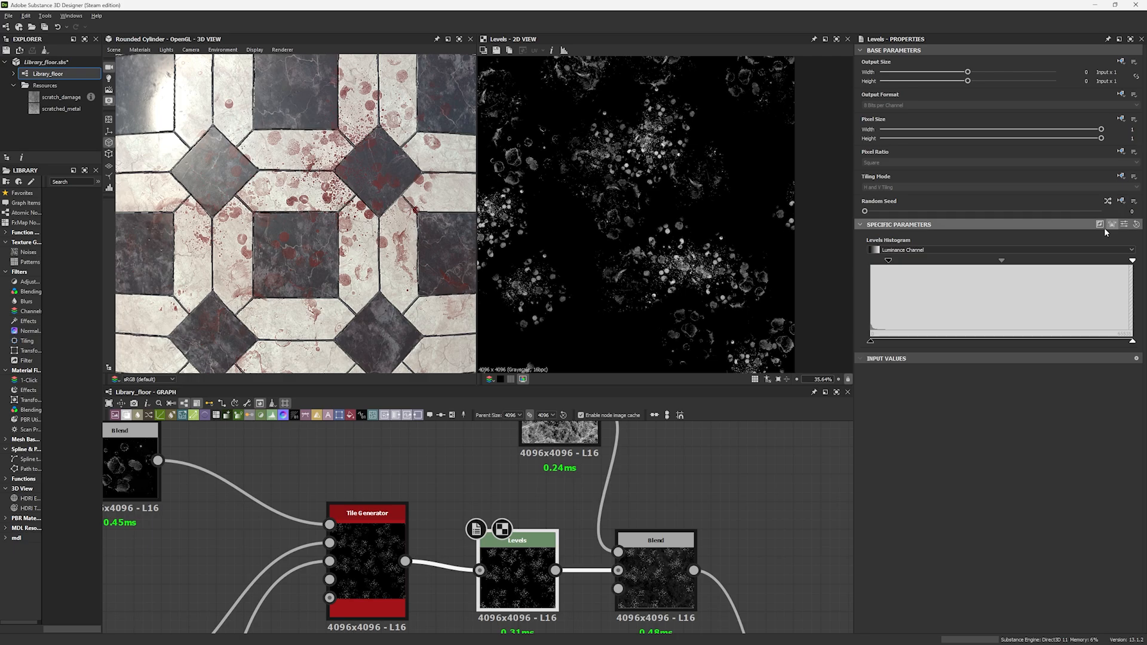
pyautogui.scroll(-5, 594, 480)
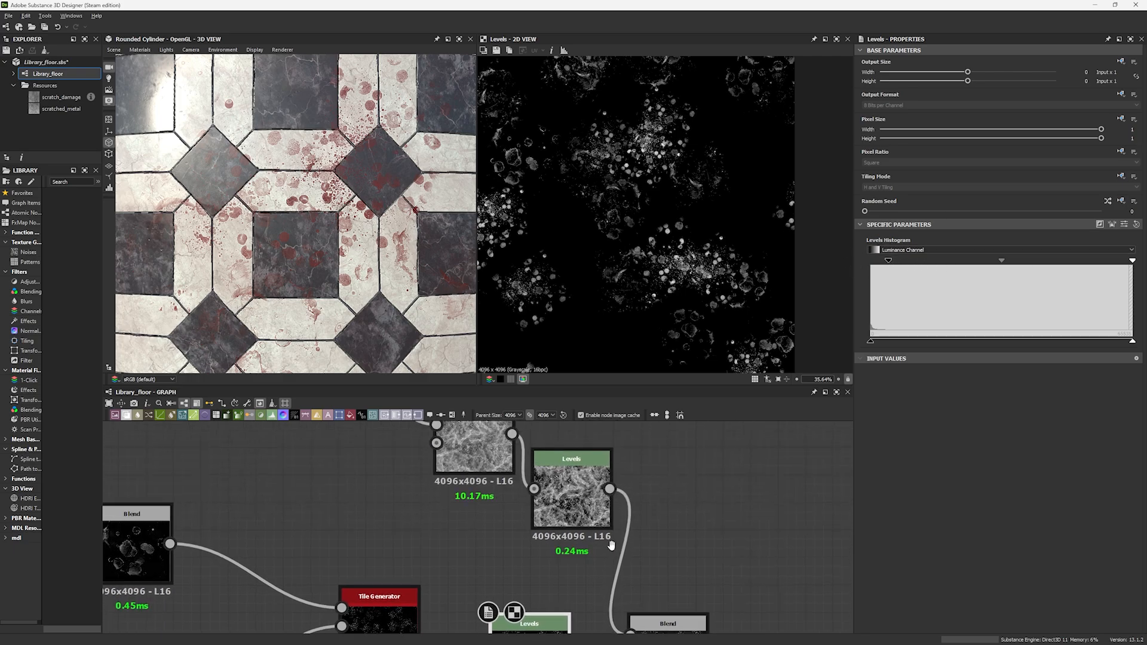
pyautogui.doubleClick(562, 547)
pyautogui.moveTo(646, 485); pyautogui.dragTo(668, 546, button='middle')
pyautogui.moveTo(556, 494)
pyautogui.mouseDown(button='middle')
pyautogui.moveTo(543, 518)
pyautogui.moveTo(558, 514)
pyautogui.mouseUp(button='middle')
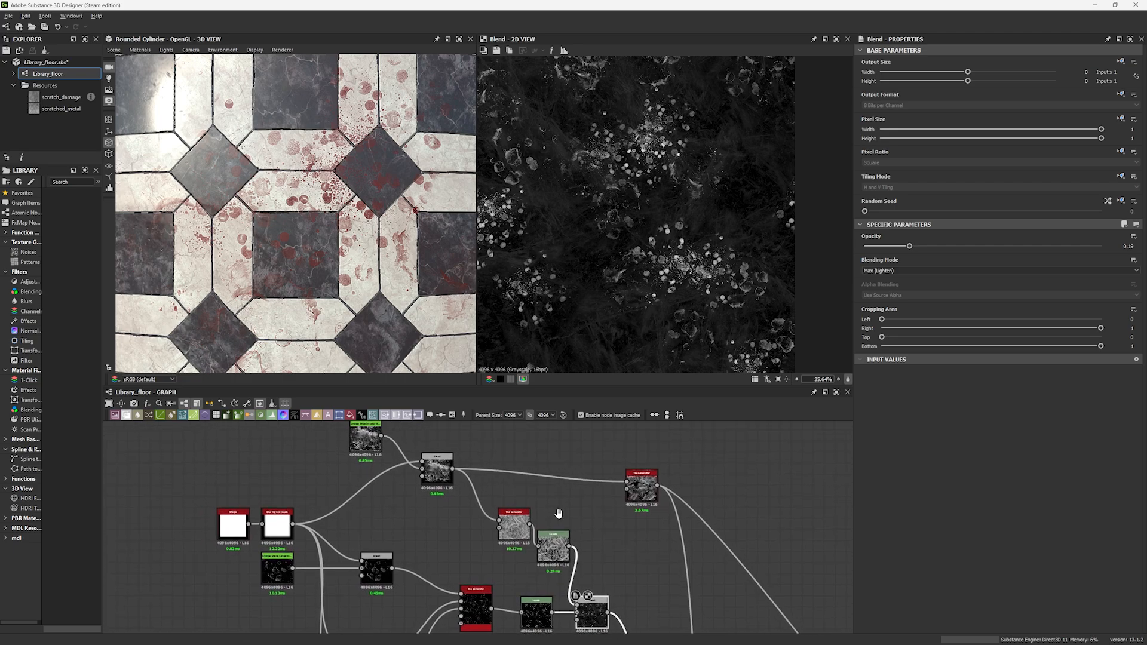
# Move the Grunge Wipe Smudgy Heavy node below its Blend, and view its full texture and the whole 3D cylinder.
pyautogui.scroll(2, 411, 477)
pyautogui.moveTo(361, 438); pyautogui.dragTo(401, 513)
pyautogui.doubleClick(400, 515)
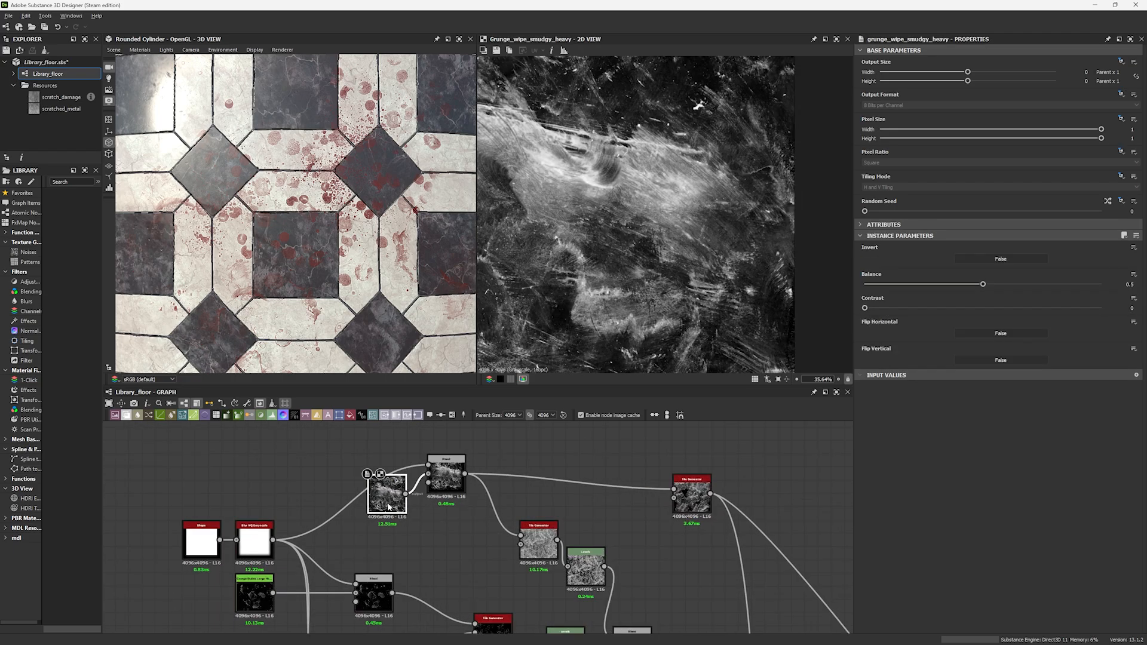
pyautogui.moveTo(543, 140); pyautogui.dragTo(623, 157, button='middle')
pyautogui.press('f')
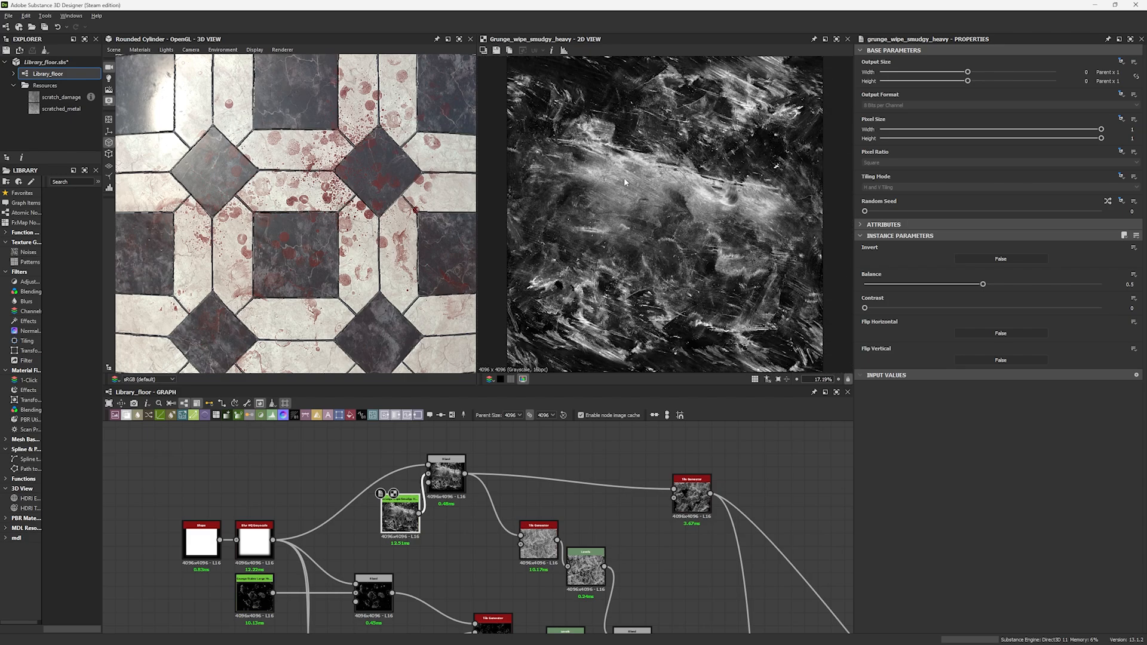
pyautogui.press('f')
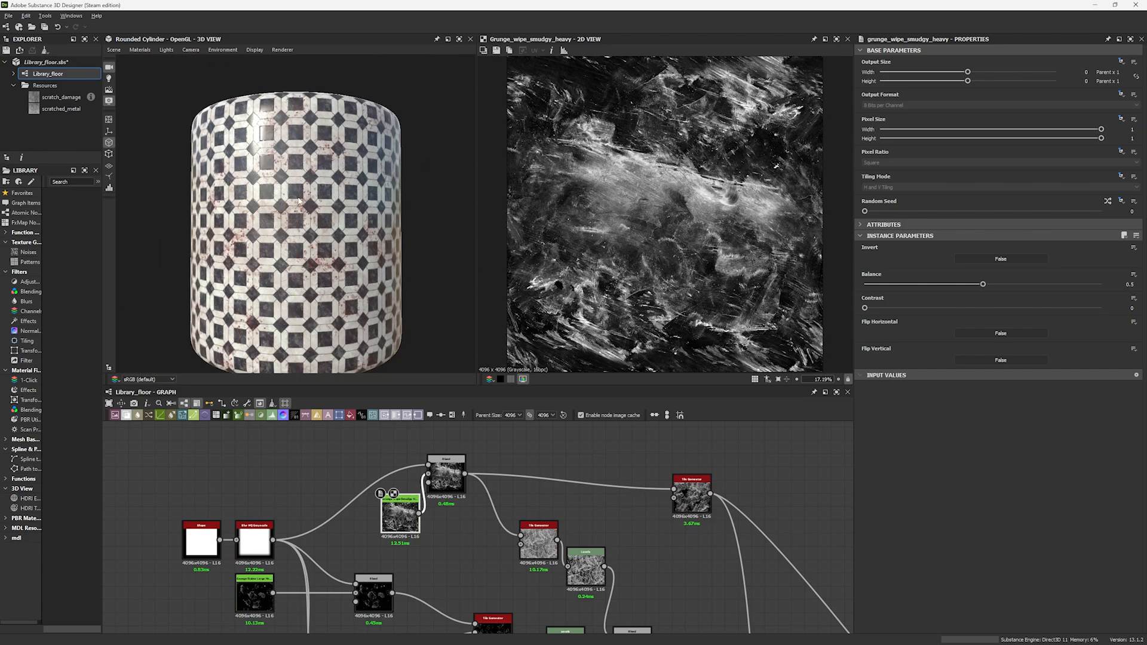
pyautogui.scroll(3, 317, 225)
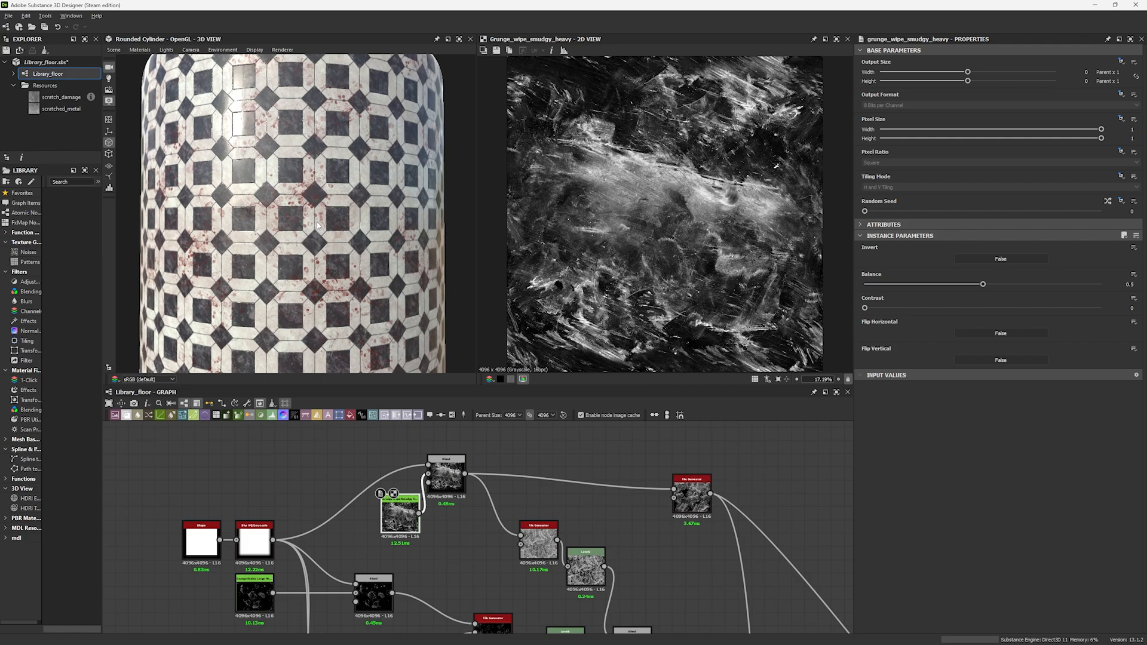
# Preview the smudge texture's Multiply Blend and the Tile Generator leading to the Levels, and check that generator's Scale.
pyautogui.doubleClick(448, 478)
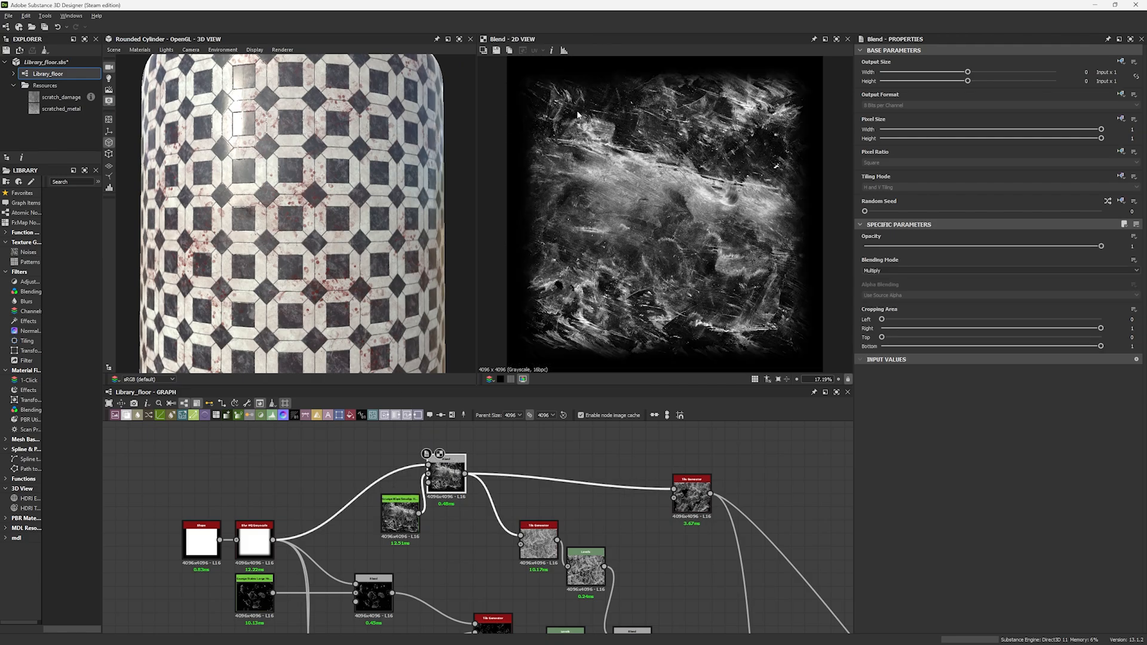
pyautogui.moveTo(425, 591); pyautogui.dragTo(397, 494, button='middle')
pyautogui.scroll(1, 534, 454)
pyautogui.doubleClick(515, 447)
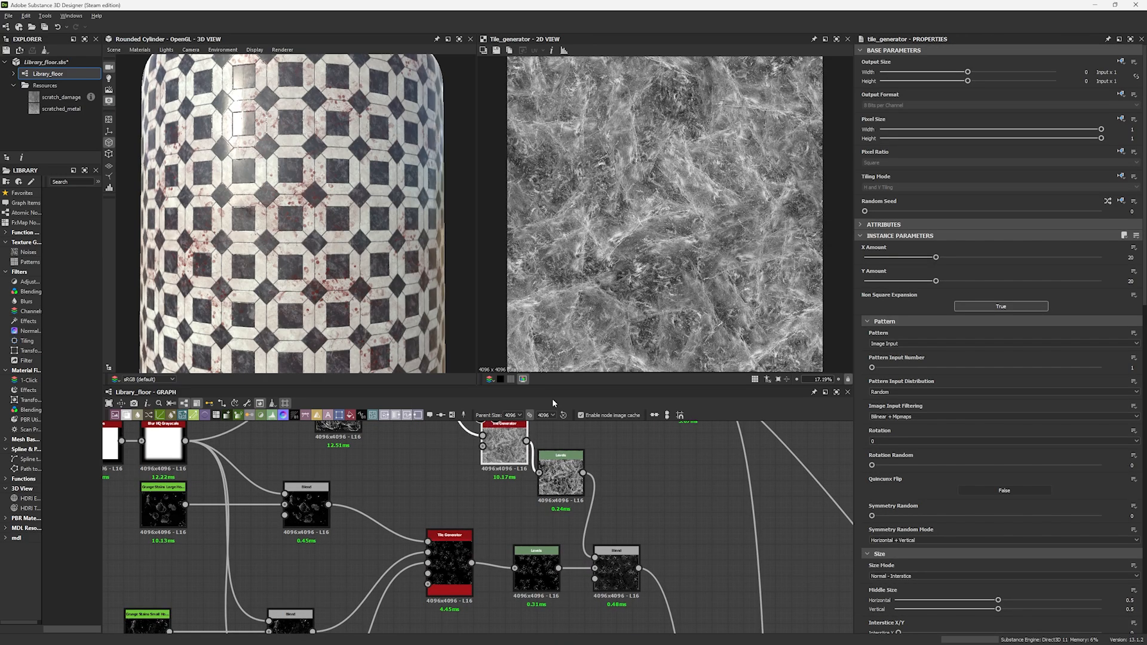
pyautogui.scroll(-5, 956, 388)
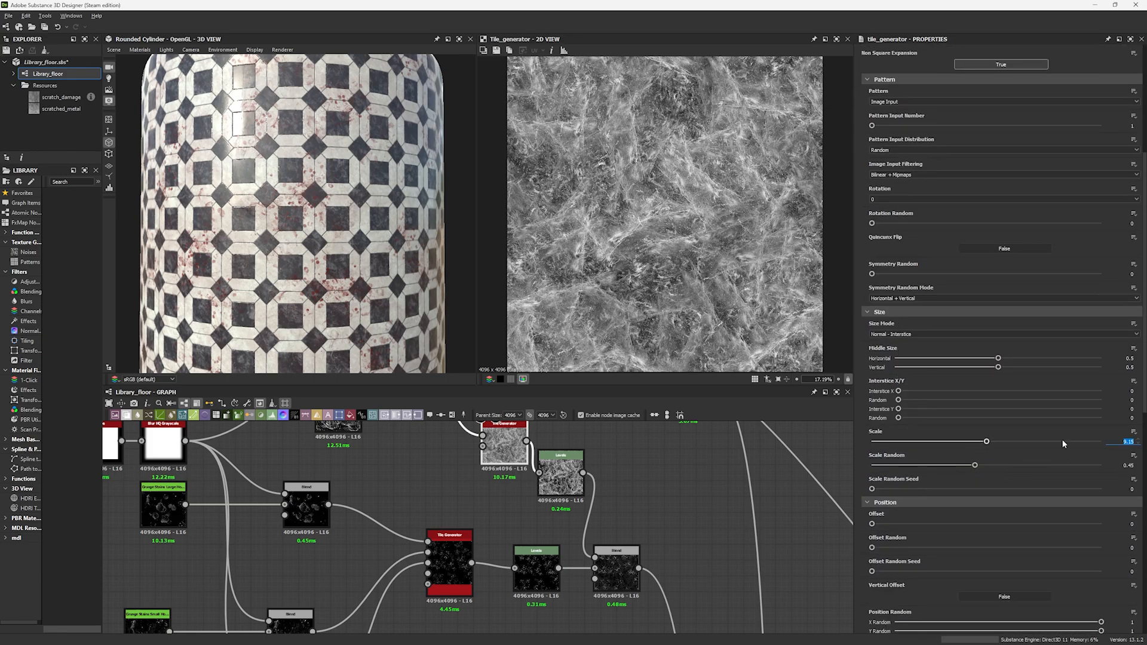
# Check the Tile Generator's remaining parameters, and preview the following Levels and the Max (Lighten) Blend.
pyautogui.scroll(-4, 1062, 447)
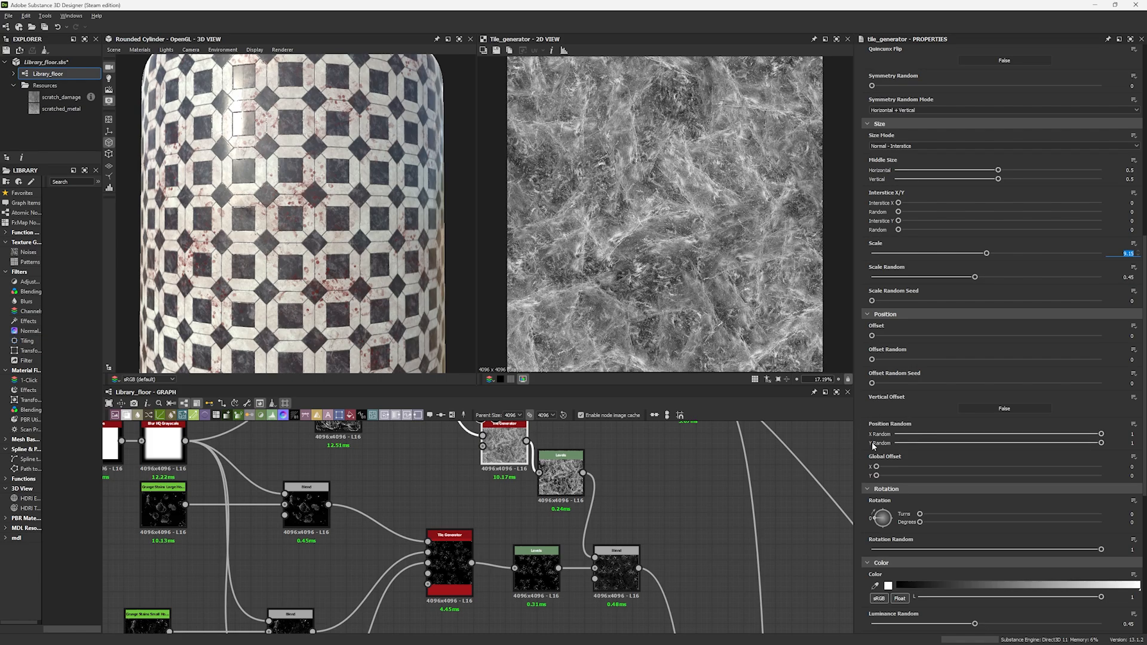
pyautogui.moveTo(607, 487); pyautogui.dragTo(585, 537, button='middle')
pyautogui.click(538, 524)
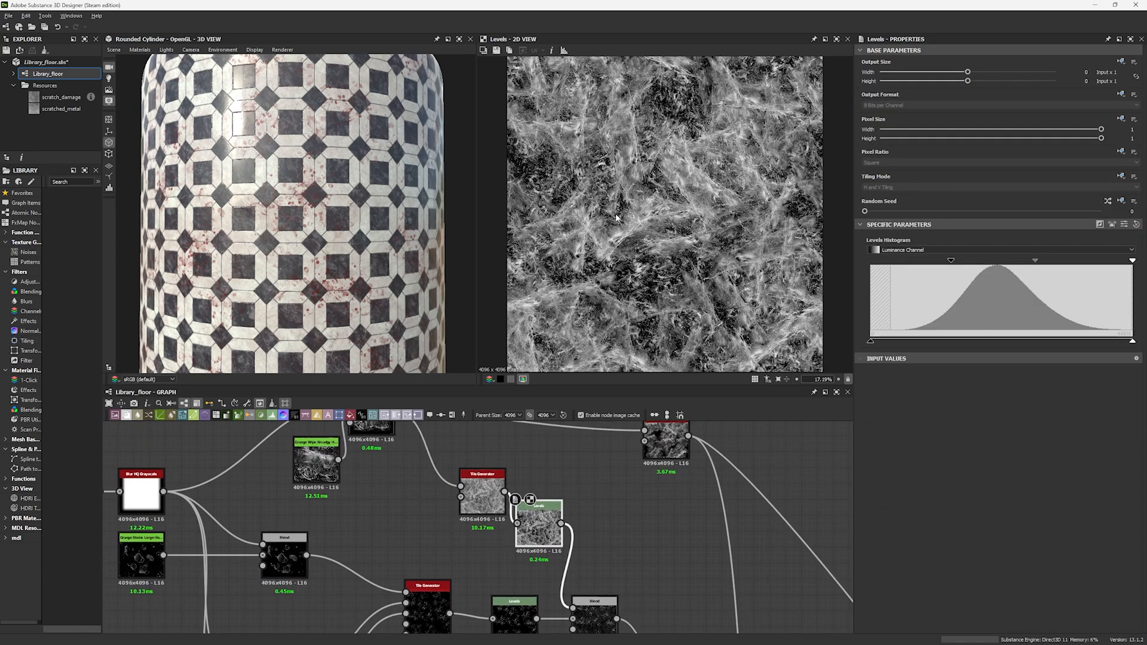
pyautogui.click(594, 605)
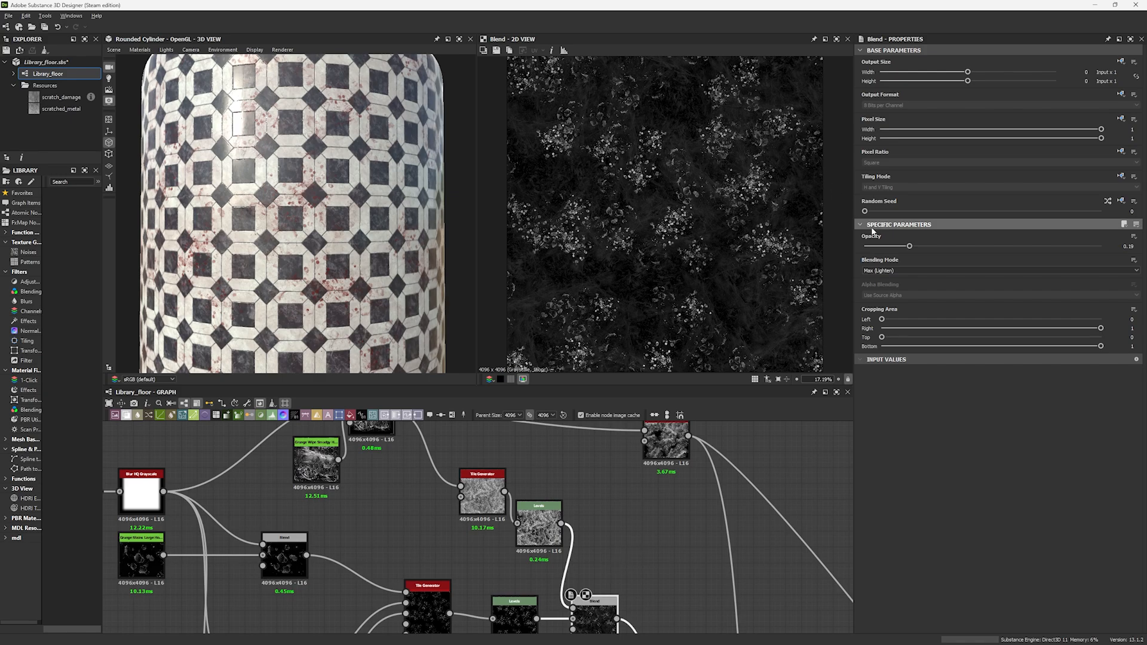
# Preview the separate smudge Tile Generator fed by the Multiply Blend, and return to the Max (Lighten) Blend.
pyautogui.moveTo(615, 545); pyautogui.dragTo(568, 547, button='middle')
pyautogui.scroll(-4, 591, 460)
pyautogui.scroll(4, 599, 483)
pyautogui.click(599, 483)
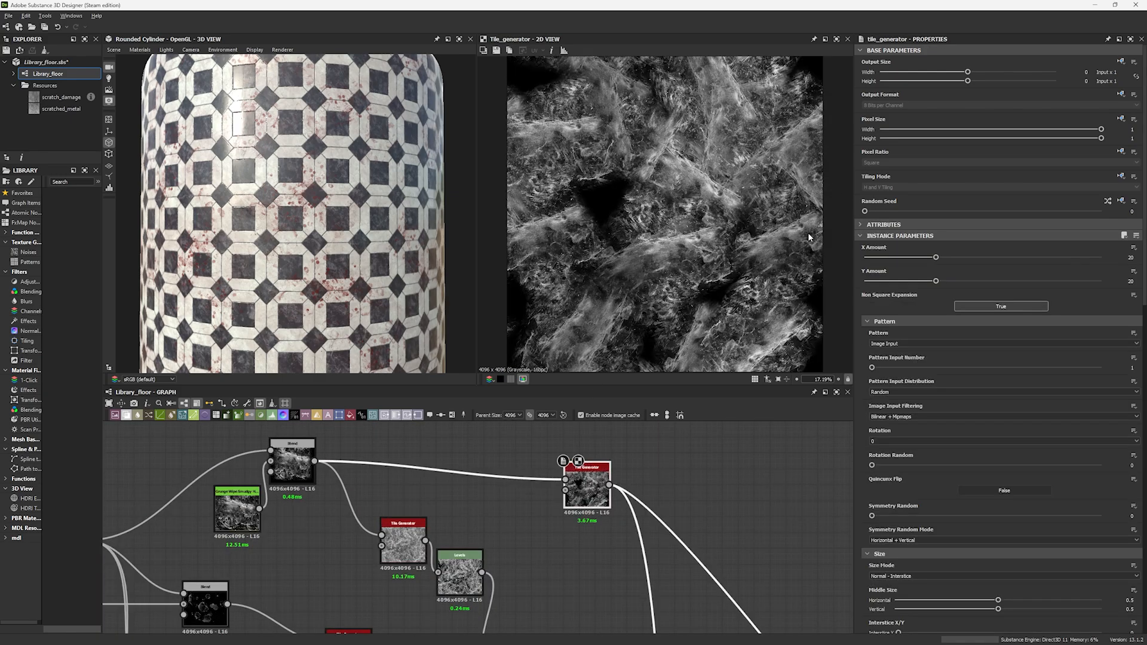
pyautogui.moveTo(569, 599); pyautogui.dragTo(560, 495, button='middle')
pyautogui.click(506, 558)
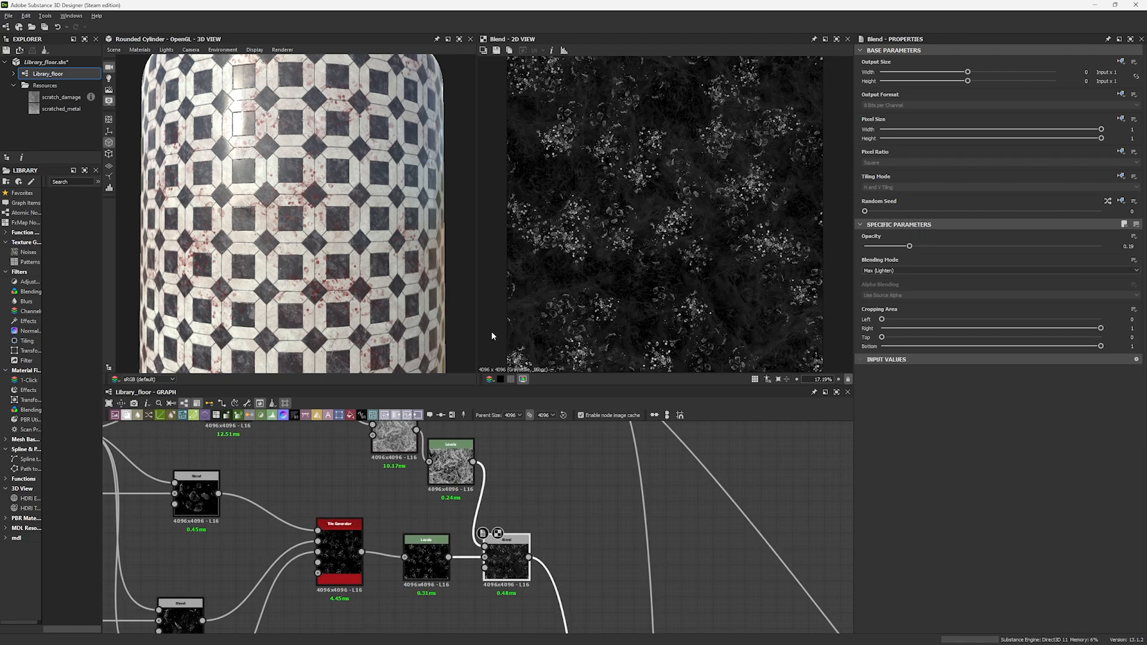
# Follow the mask down to the dark red Uniform Color node and inspect its output color in the Color Editor.
pyautogui.scroll(-1, 676, 363)
pyautogui.scroll(-4, 569, 513)
pyautogui.moveTo(588, 603); pyautogui.dragTo(498, 441, button='middle')
pyautogui.moveTo(481, 590); pyautogui.dragTo(489, 464, button='middle')
pyautogui.scroll(-1, 496, 473)
pyautogui.scroll(5, 489, 459)
pyautogui.click(483, 494)
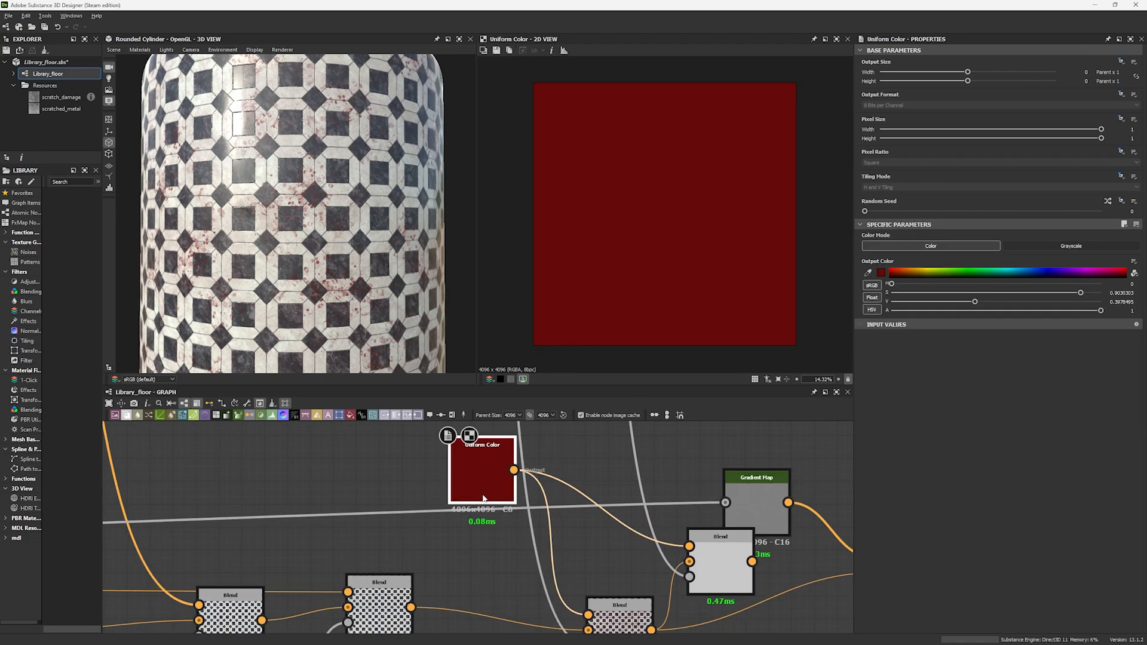
pyautogui.click(881, 273)
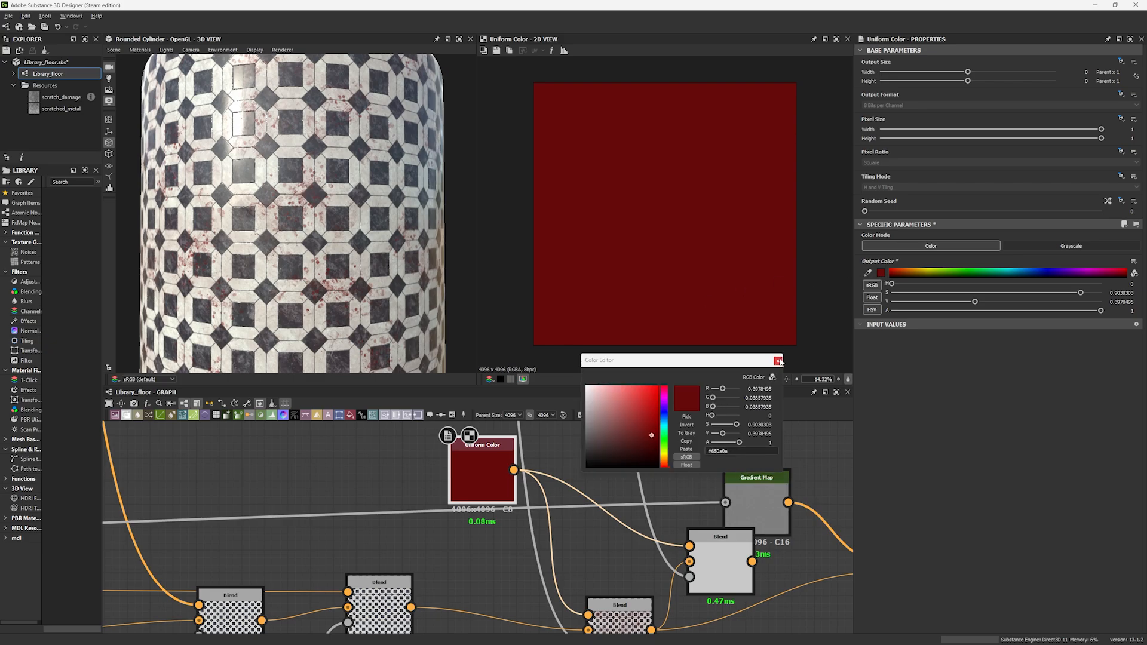
pyautogui.click(779, 361)
# Preview the first blood Blend and examine its stains on the tiles up close.
pyautogui.moveTo(564, 576); pyautogui.dragTo(525, 505, button='middle')
pyautogui.doubleClick(580, 555)
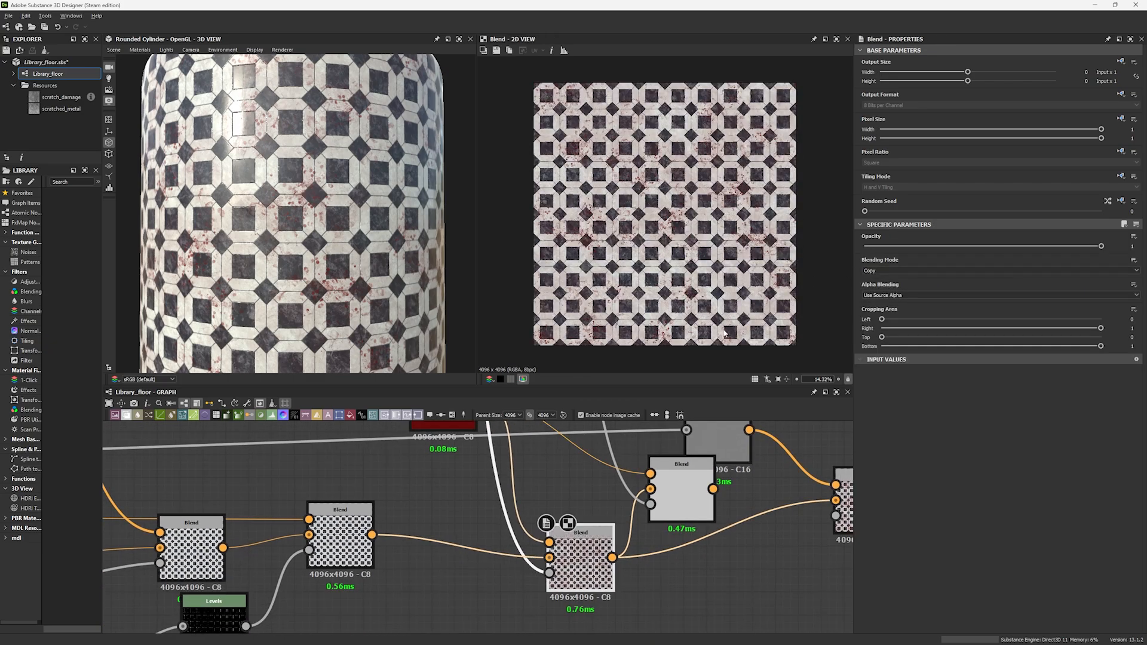
pyautogui.scroll(8, 710, 251)
pyautogui.moveTo(709, 251); pyautogui.dragTo(650, 218, button='middle')
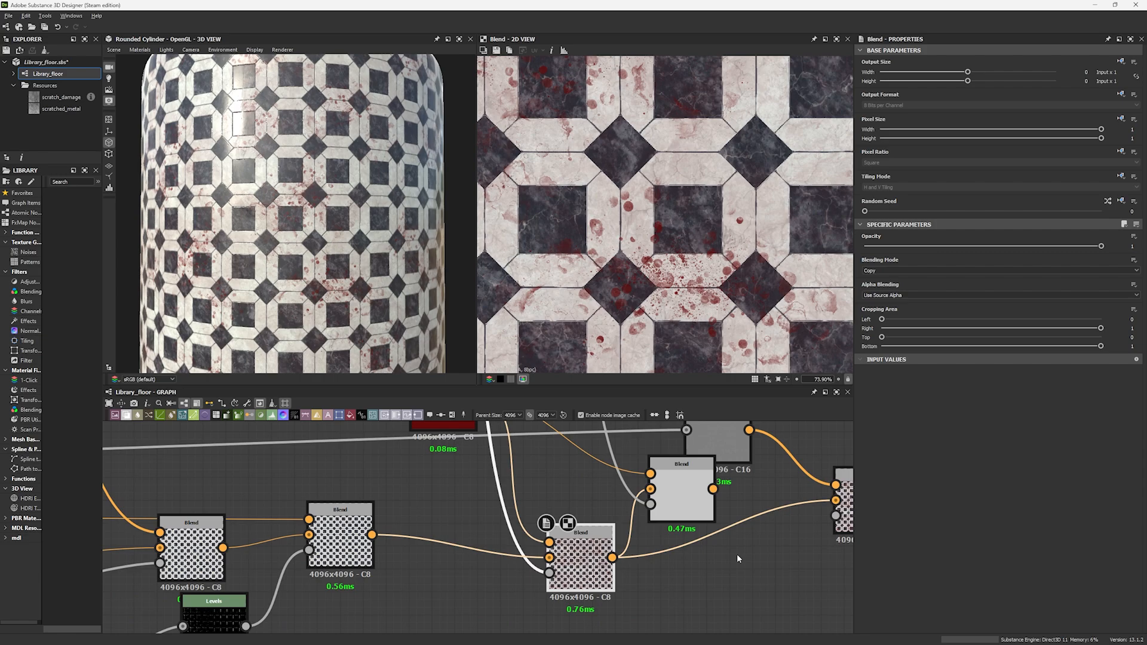
# Connect the second blood Blend's output to the next Blend, in place of the first blood Blend.
pyautogui.moveTo(737, 556); pyautogui.dragTo(639, 584, button='middle')
pyautogui.moveTo(616, 518); pyautogui.dragTo(622, 549)
pyautogui.scroll(-7, 481, 507)
# Trace the second blood Blend's mask back to its source, previewing the smudge's Multiply Blend and the Tile Generator's full texture.
pyautogui.moveTo(481, 506); pyautogui.dragTo(514, 623, button='middle')
pyautogui.moveTo(487, 472); pyautogui.dragTo(521, 603, button='middle')
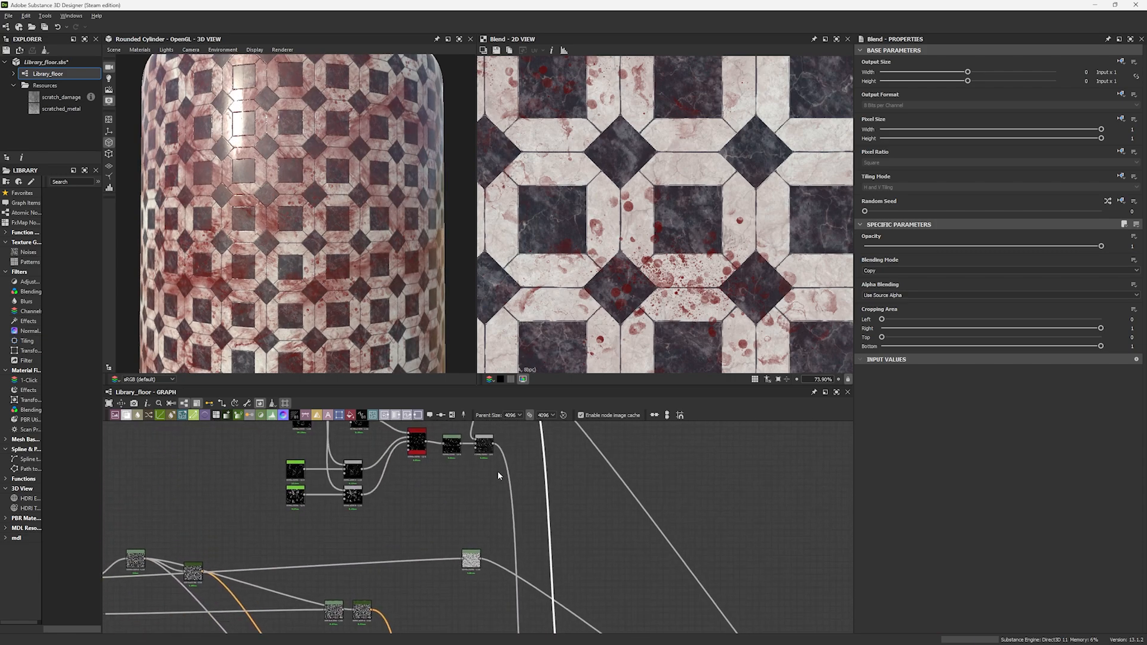
pyautogui.moveTo(496, 447); pyautogui.dragTo(478, 559, button='middle')
pyautogui.scroll(-2, 479, 559)
pyautogui.moveTo(493, 619); pyautogui.dragTo(480, 478, button='middle')
pyautogui.scroll(-1, 482, 551)
pyautogui.moveTo(482, 551)
pyautogui.mouseDown(button='middle')
pyautogui.moveTo(467, 483)
pyautogui.moveTo(480, 539)
pyautogui.mouseUp(button='middle')
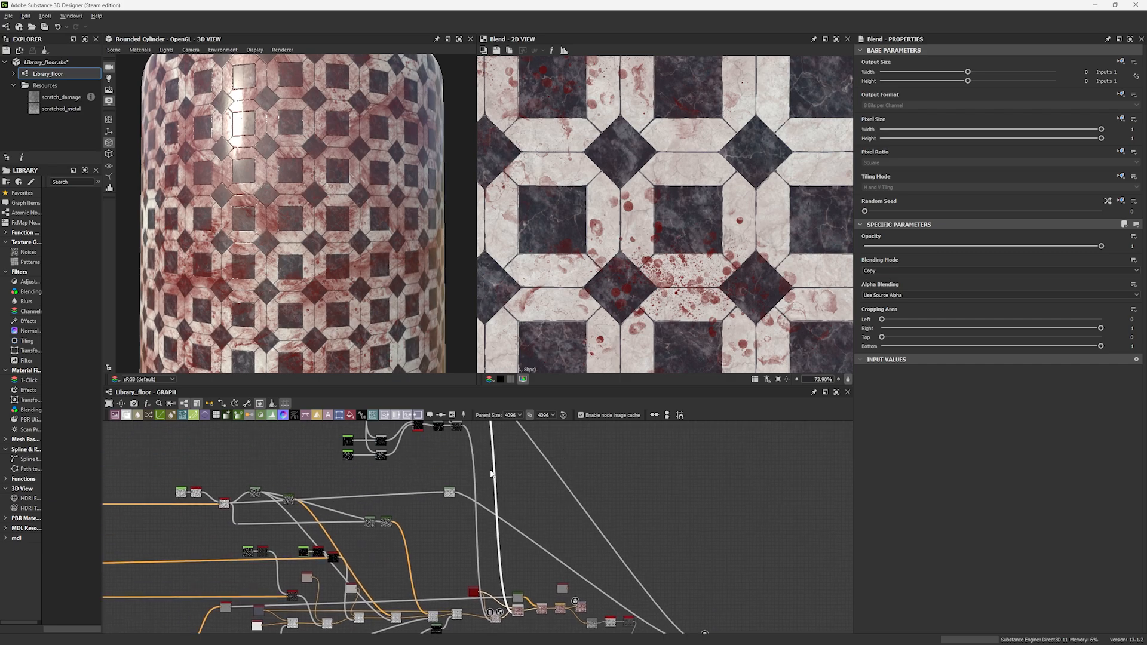
pyautogui.moveTo(491, 474); pyautogui.dragTo(498, 524, button='middle')
pyautogui.scroll(3, 485, 436)
pyautogui.moveTo(485, 436); pyautogui.dragTo(620, 523, button='middle')
pyautogui.scroll(5, 518, 552)
pyautogui.doubleClick(517, 551)
pyautogui.scroll(2, 335, 514)
pyautogui.doubleClick(327, 473)
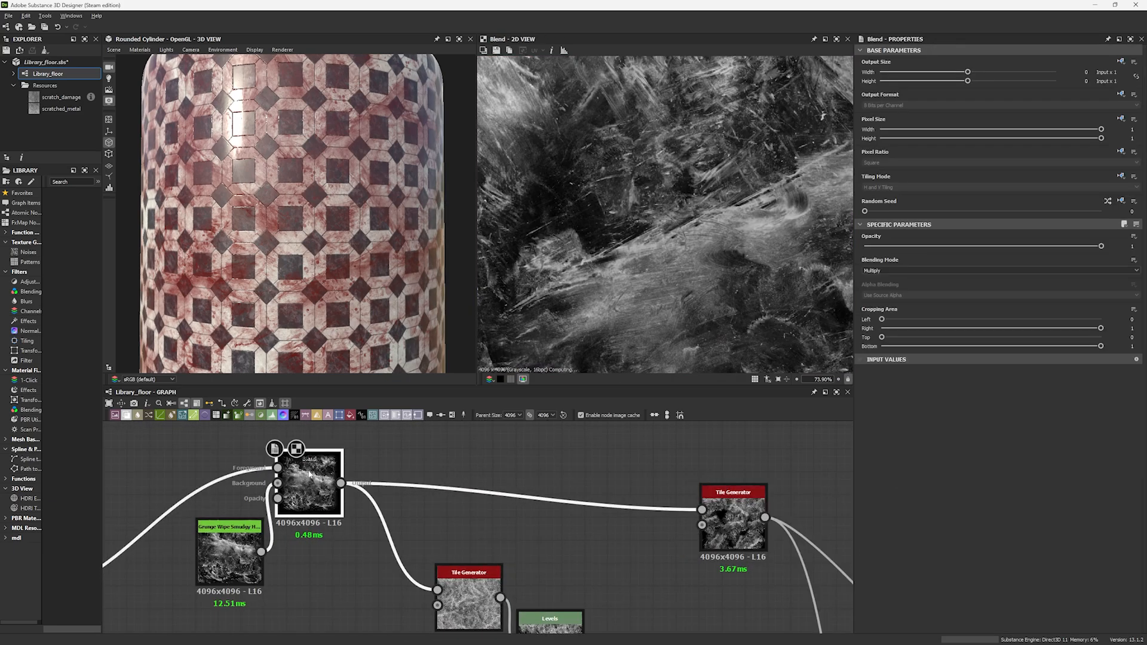
pyautogui.doubleClick(732, 515)
pyautogui.press('f')
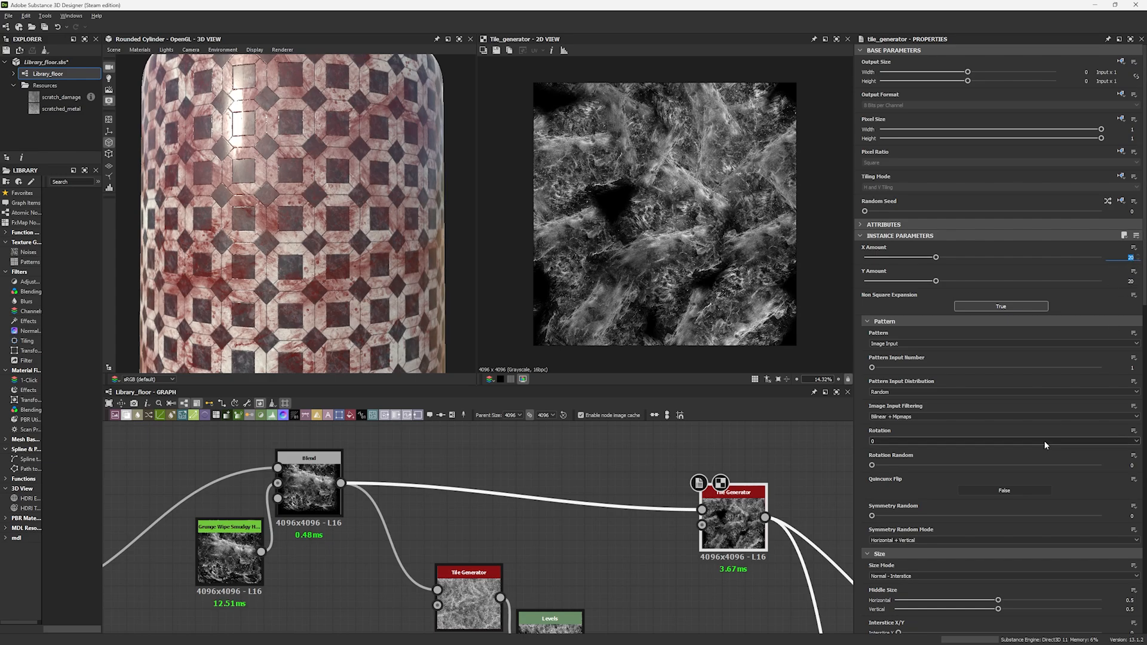
# Review the smudge Tile Generator's Scale, Scale Random, Position Random, Rotation Random, Luminance Random and Random Mask.
pyautogui.scroll(-5, 1040, 446)
pyautogui.click(1129, 496)
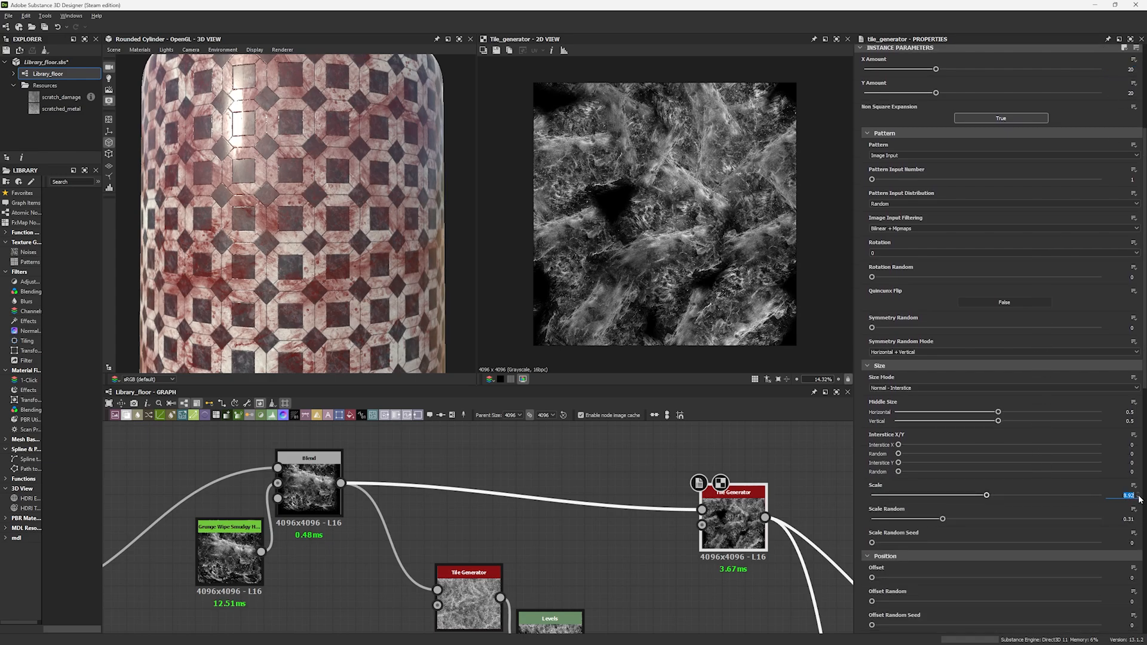
pyautogui.click(1136, 520)
pyautogui.scroll(-4, 1120, 543)
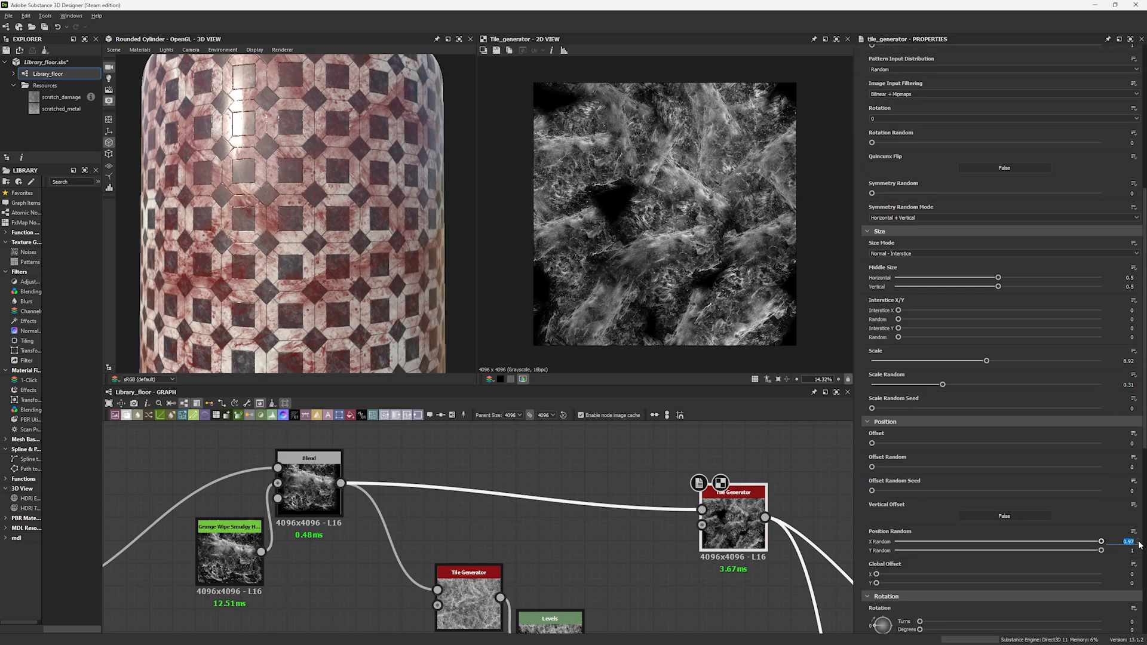
pyautogui.scroll(-6, 1048, 536)
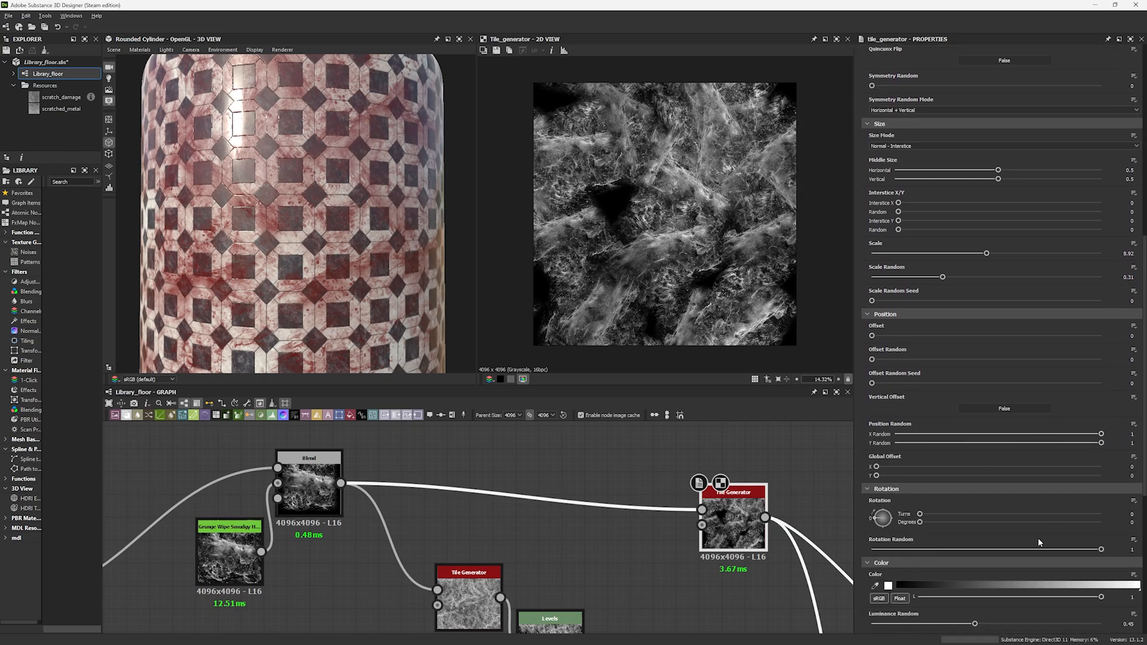
pyautogui.scroll(-3, 1121, 560)
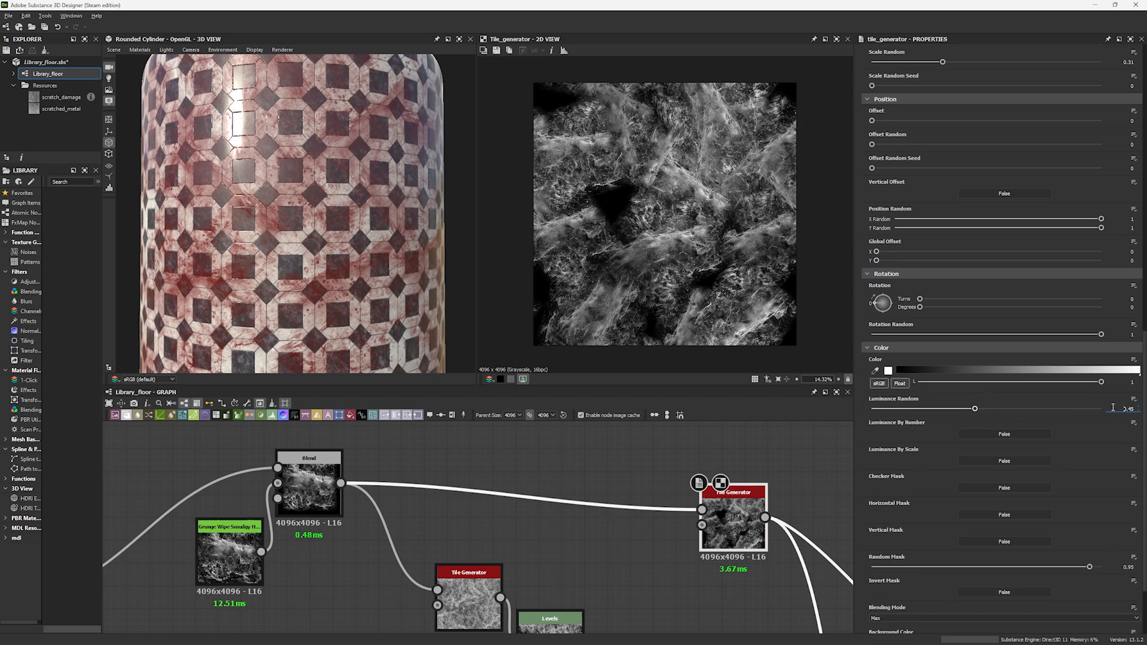
pyautogui.scroll(-3, 1094, 564)
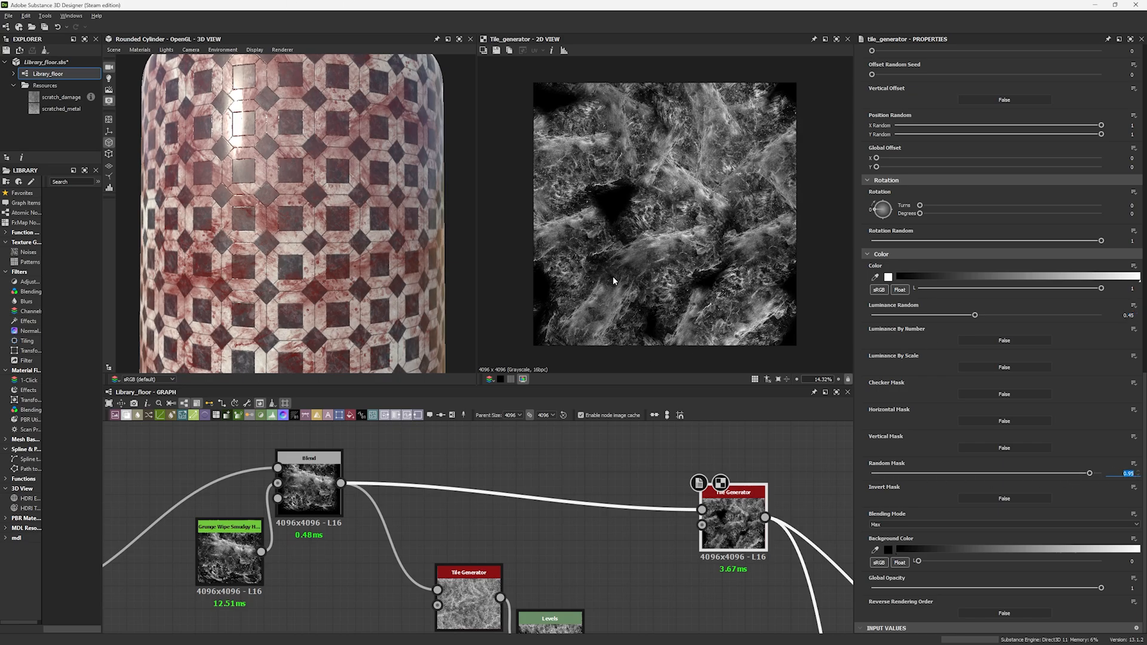
# Try a Random Mask of 0 on the smudge Tile Generator and undo it.
pyautogui.write('0')
pyautogui.press('Return')
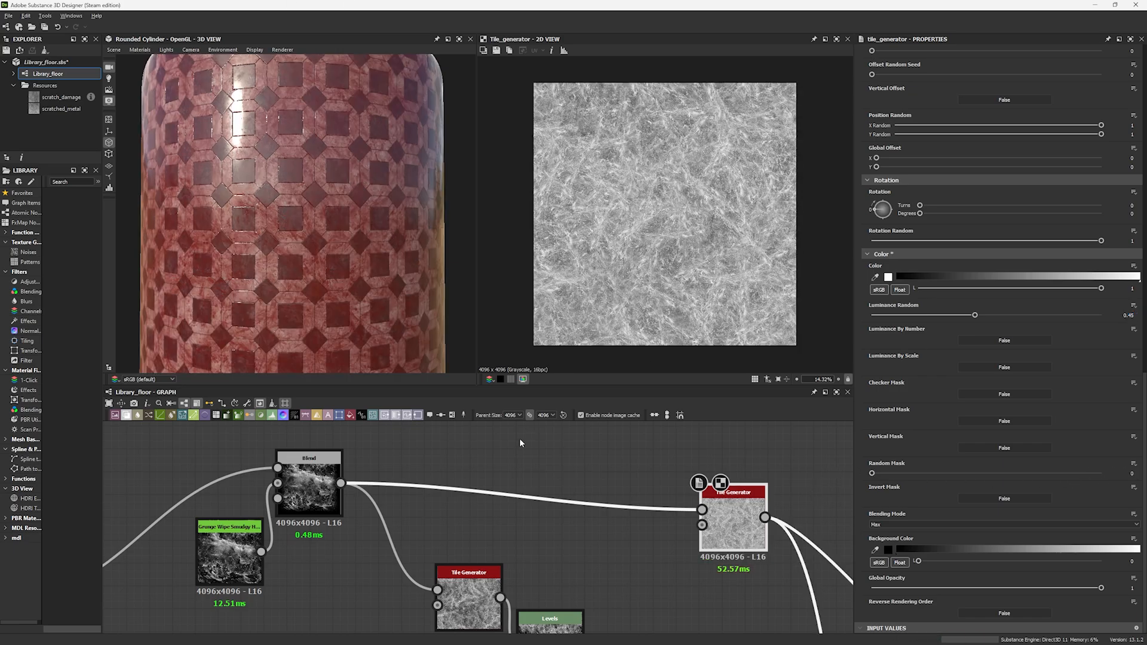
pyautogui.hotkey('ctrl', 'z')
# Examine the blood smudges on the 3D cylinder from afar and up close, and save the package.
pyautogui.scroll(-5, 280, 222)
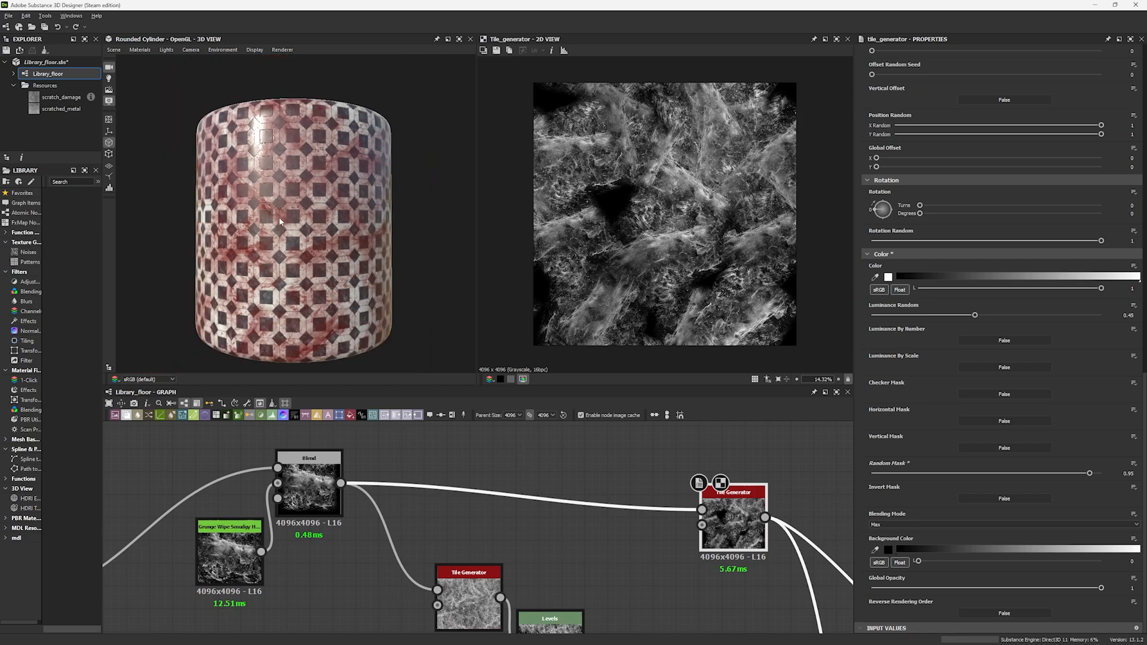
pyautogui.scroll(-2, 279, 222)
pyautogui.moveTo(279, 222); pyautogui.dragTo(372, 209)
pyautogui.scroll(8, 377, 281)
pyautogui.hotkey('ctrl', 's')
# Move the second blood Blend lower beside the first one, and examine its result up close.
pyautogui.scroll(-8, 574, 464)
pyautogui.moveTo(664, 611); pyautogui.dragTo(607, 566, button='middle')
pyautogui.scroll(5, 607, 566)
pyautogui.doubleClick(611, 582)
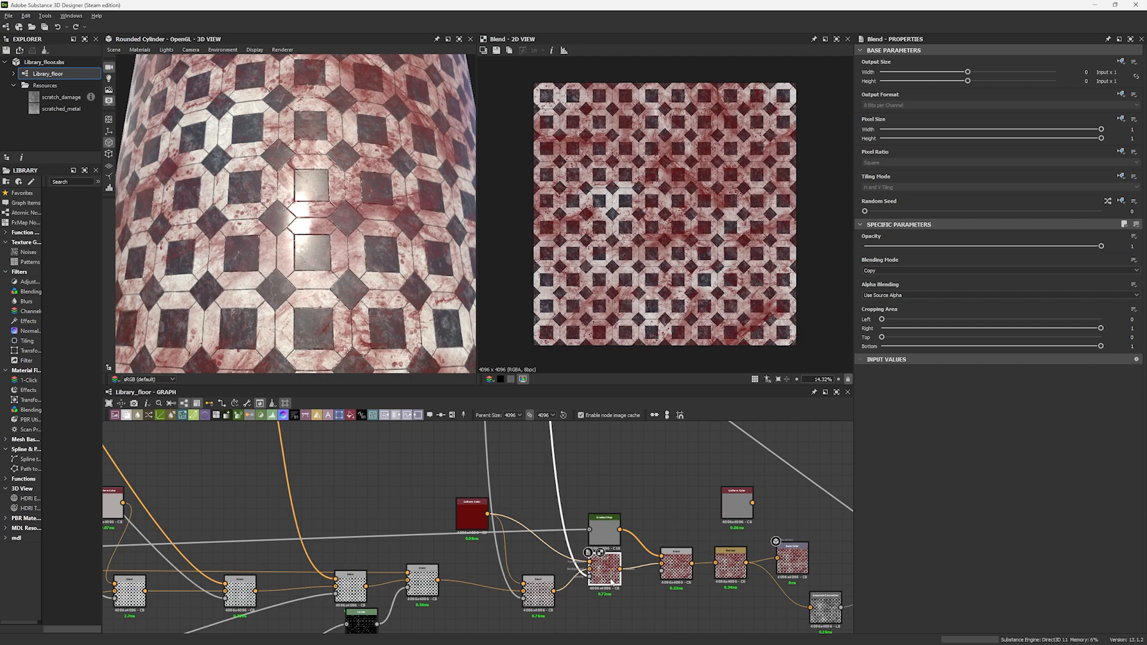
pyautogui.moveTo(611, 582); pyautogui.dragTo(610, 606)
pyautogui.scroll(4, 679, 212)
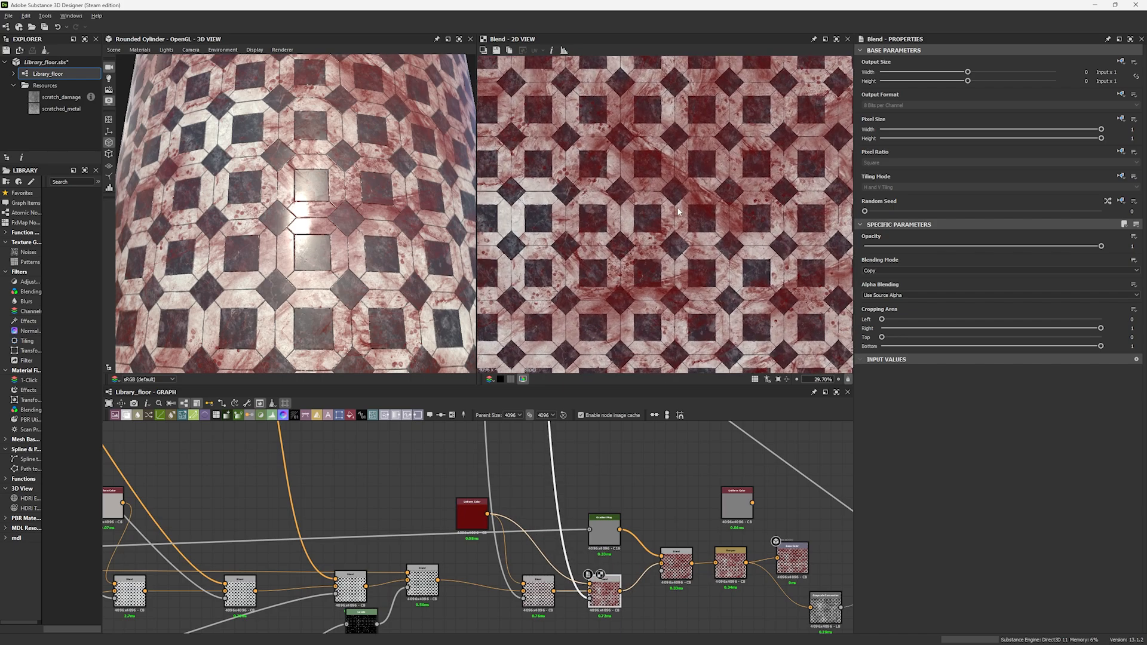
pyautogui.scroll(8, 681, 218)
pyautogui.scroll(-3, 429, 346)
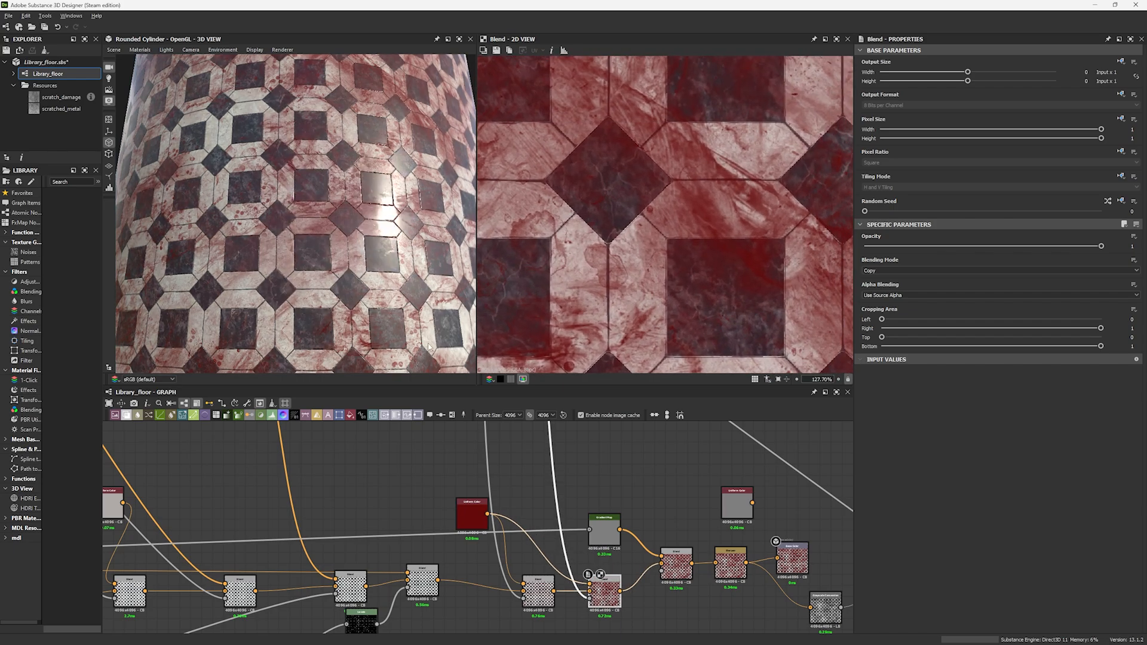
# Try linking the lower Uniform Color directly to the final output node after the two Blends, and undo the link.
pyautogui.scroll(-5, 603, 589)
pyautogui.moveTo(603, 589); pyautogui.dragTo(588, 609, button='middle')
pyautogui.scroll(4, 568, 556)
pyautogui.moveTo(543, 563); pyautogui.dragTo(604, 597, button='middle')
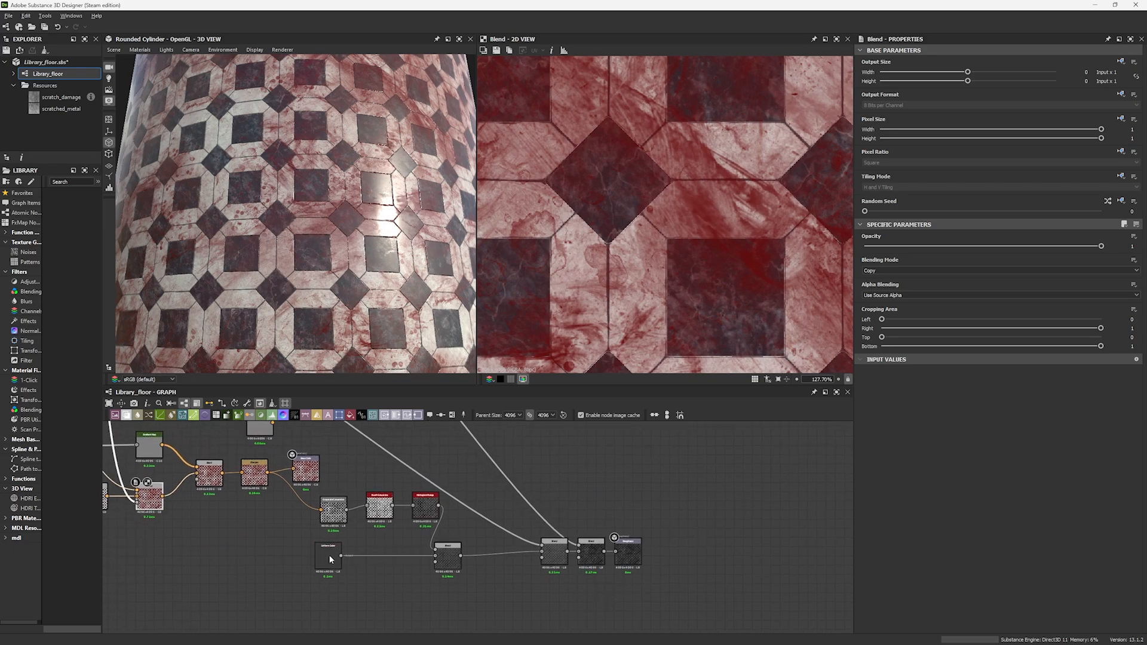
pyautogui.moveTo(340, 556); pyautogui.dragTo(621, 553)
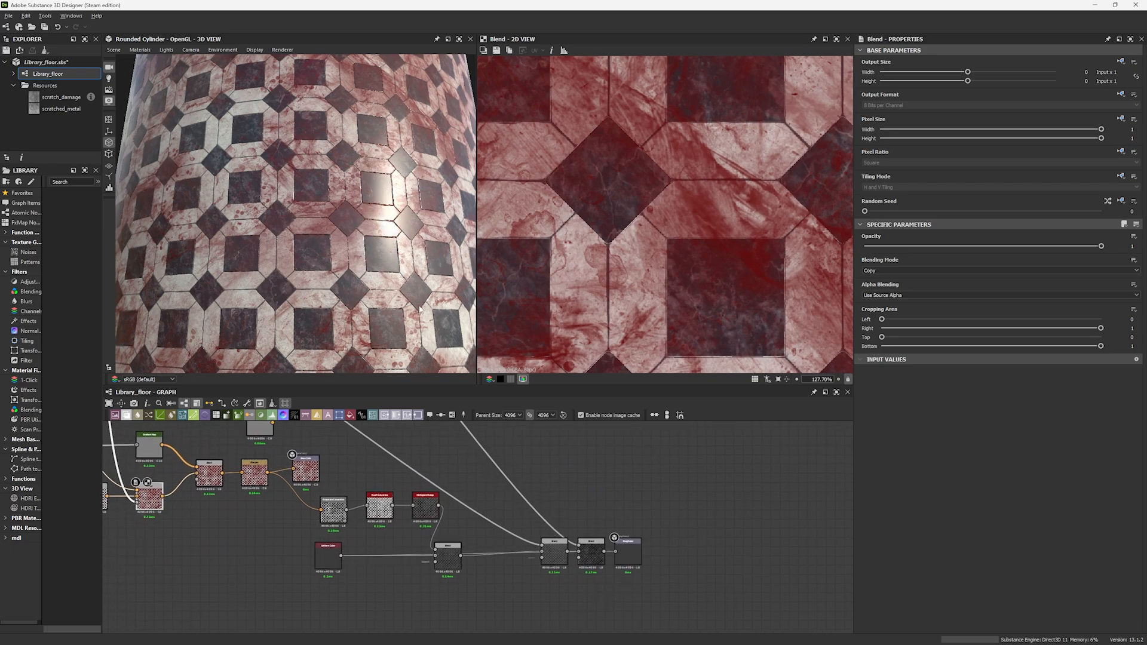
pyautogui.scroll(-3, 420, 309)
pyautogui.hotkey('ctrl', 'z')
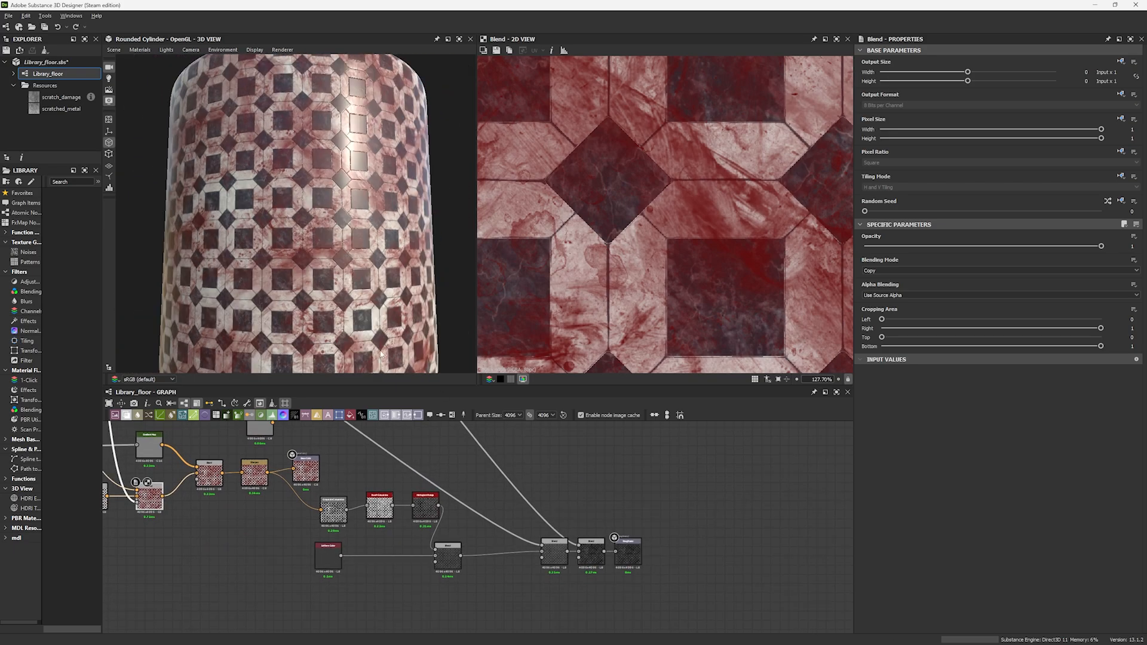
# Preview the Gradient Map, move the Overlay Blend it feeds lower, and examine that Blend's result.
pyautogui.moveTo(328, 543); pyautogui.dragTo(593, 596, button='middle')
pyautogui.scroll(4, 439, 540)
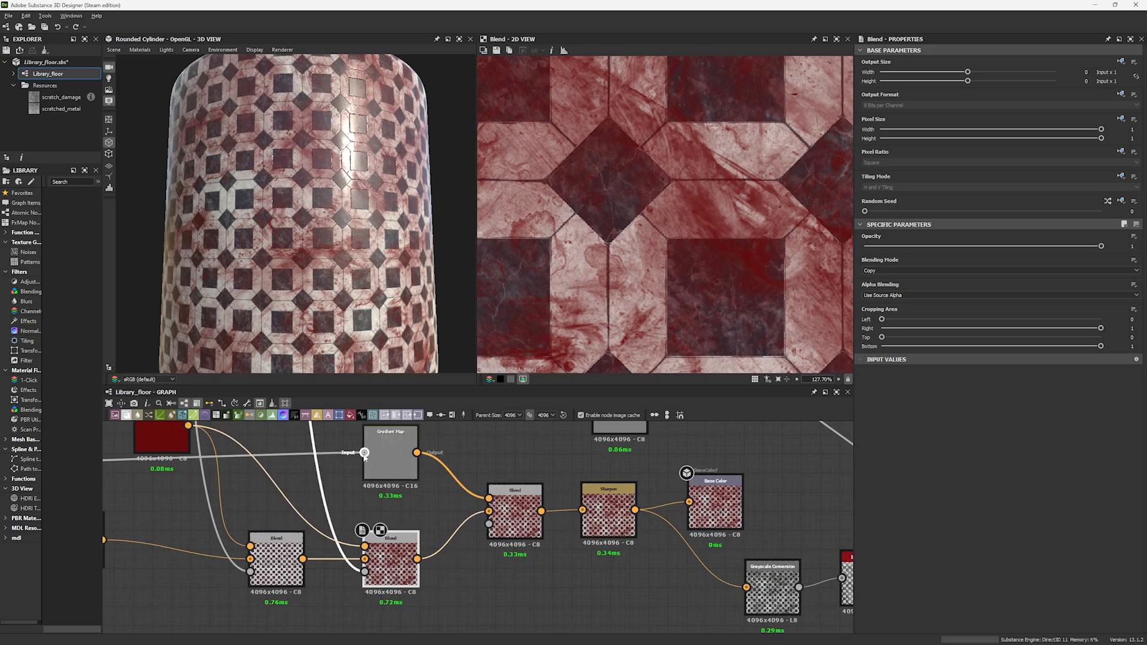
pyautogui.doubleClick(399, 450)
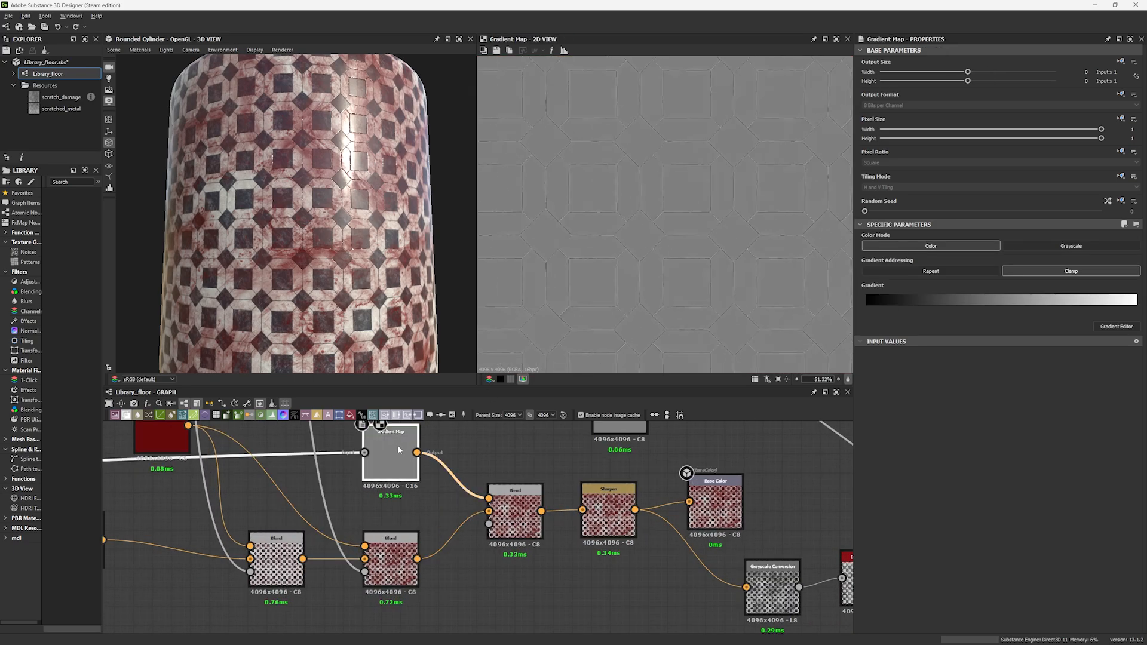
pyautogui.doubleClick(511, 520)
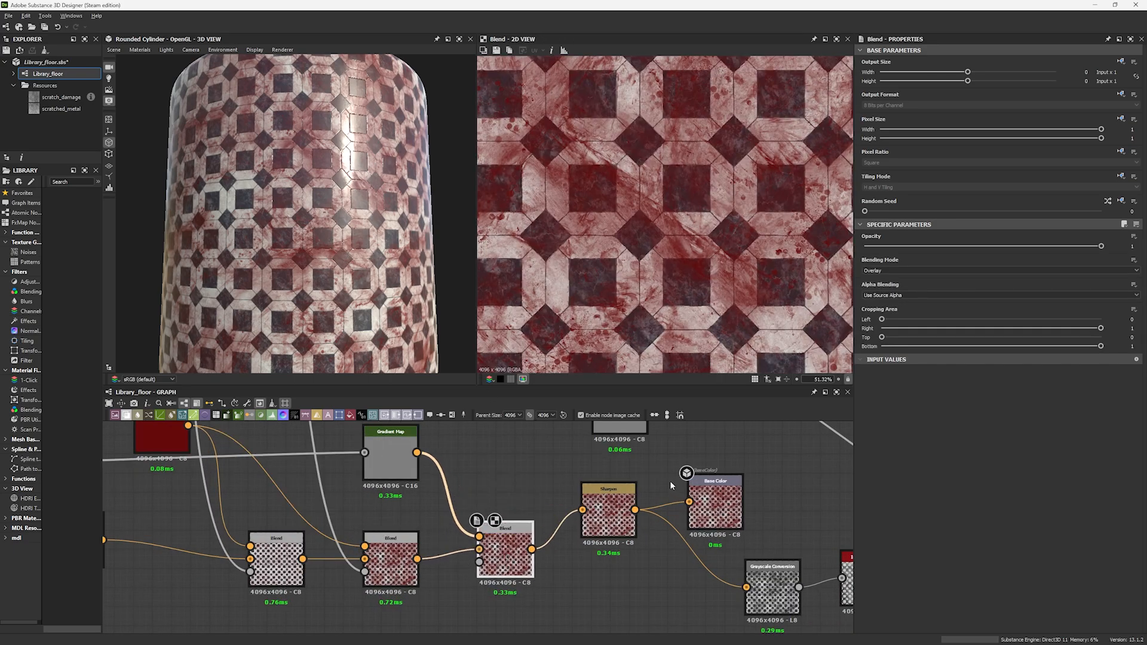
pyautogui.scroll(5, 650, 192)
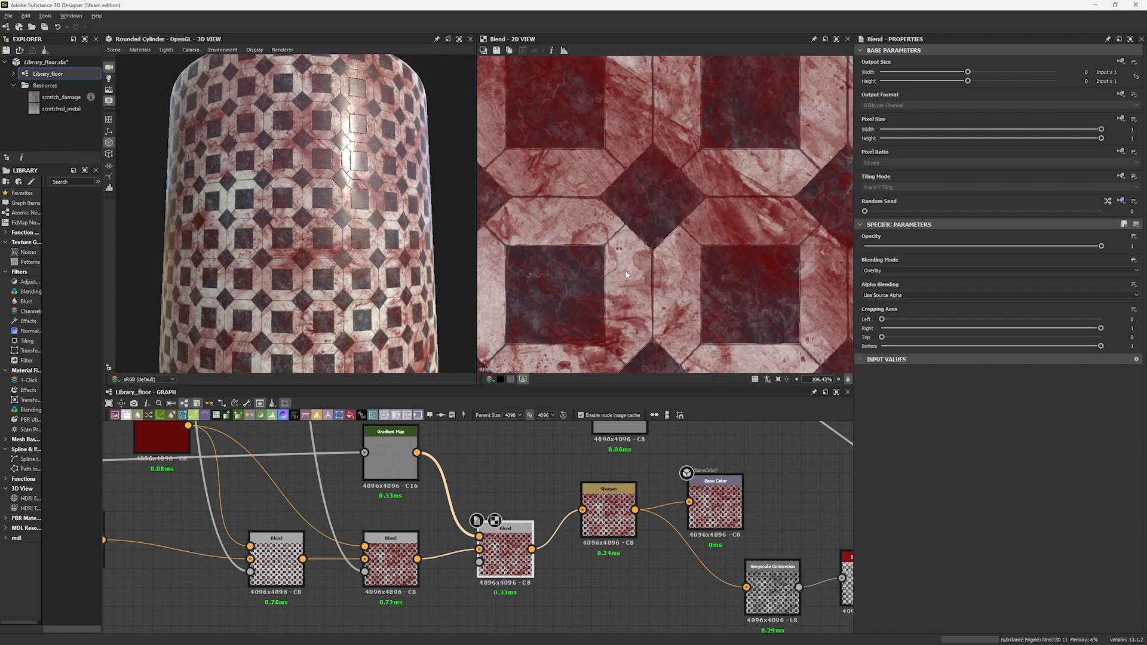
# Compare the second blood Blend with the Overlay Blend up close on the tile edges.
pyautogui.click(398, 547)
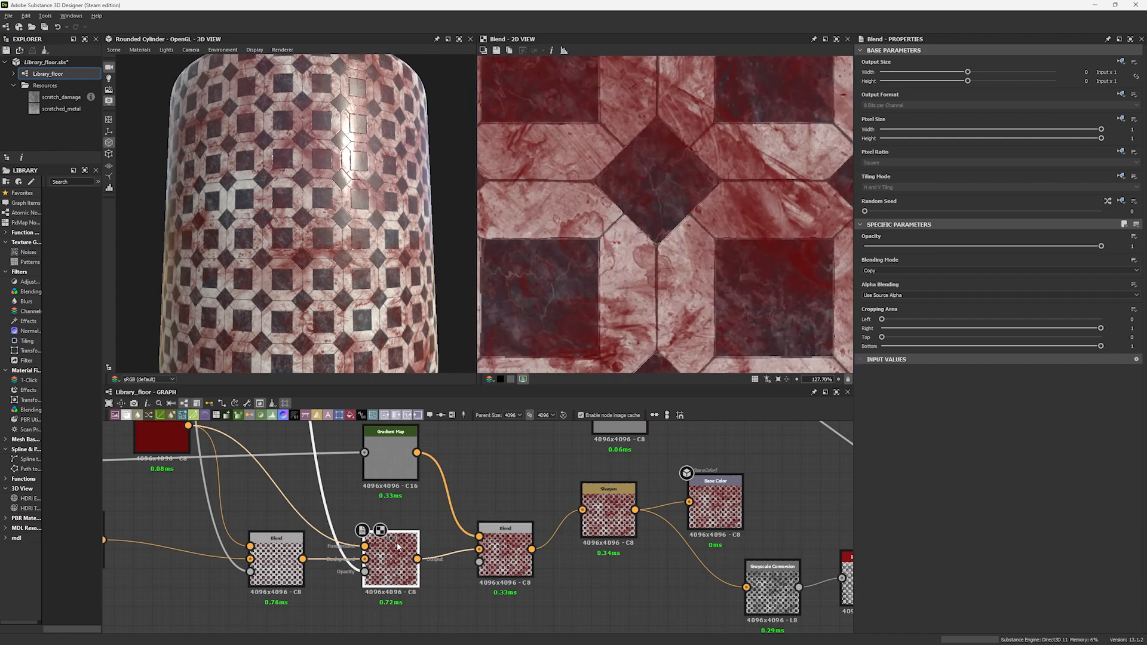
pyautogui.click(505, 553)
pyautogui.scroll(4, 564, 253)
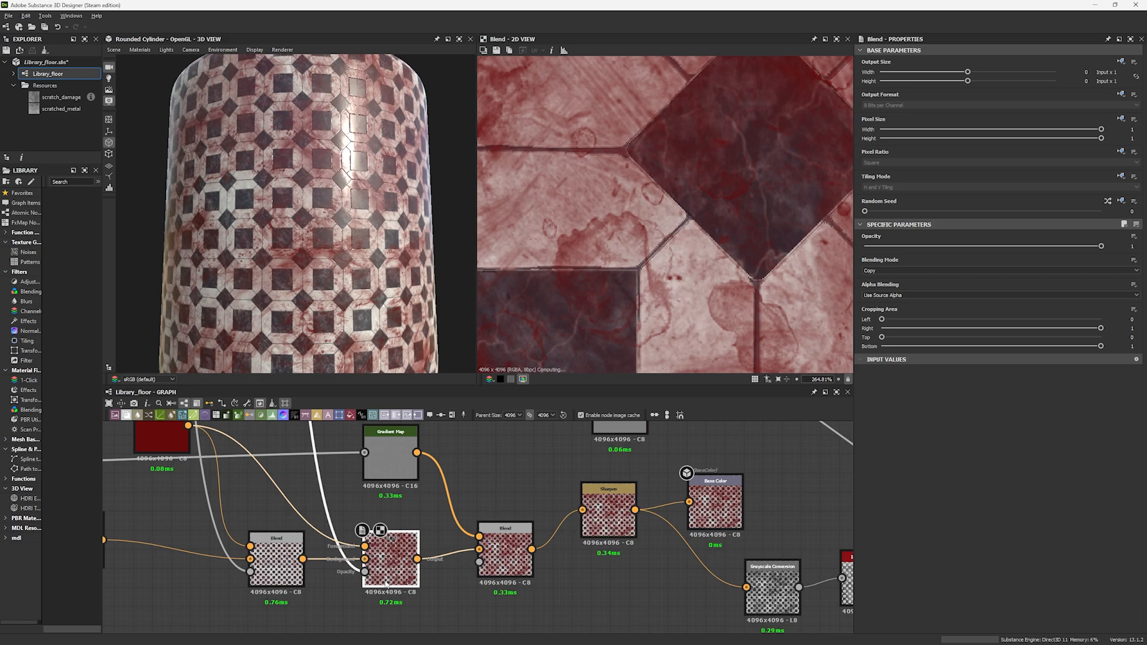
pyautogui.scroll(-6, 603, 321)
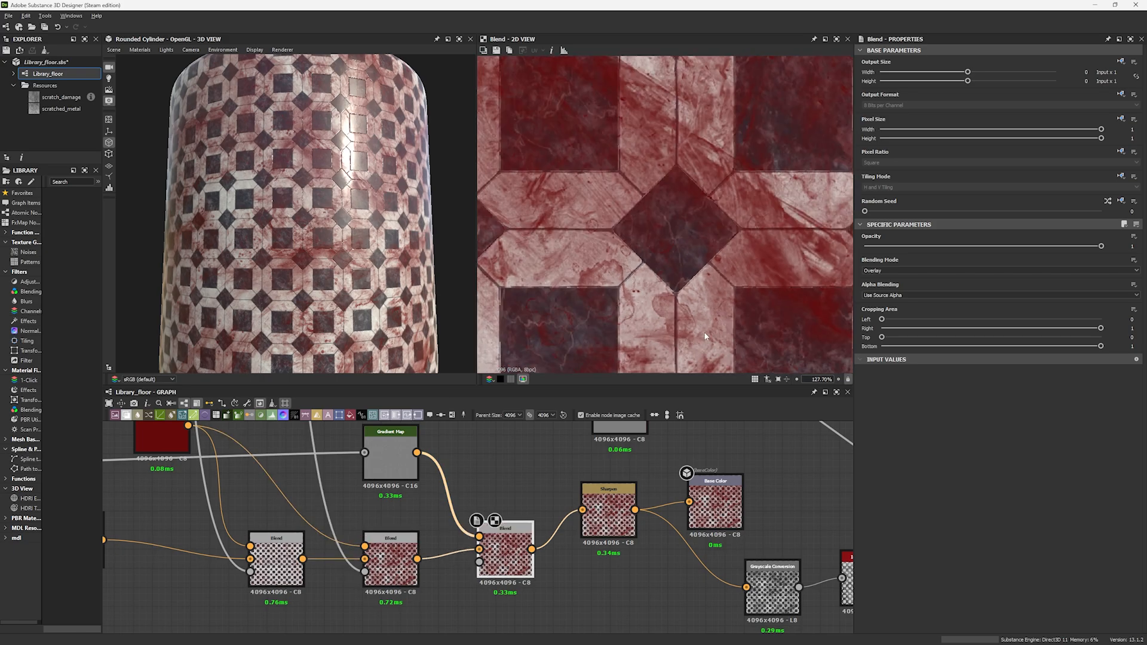
# Preview the Sharpen node placed before the Base Color output.
pyautogui.click(618, 526)
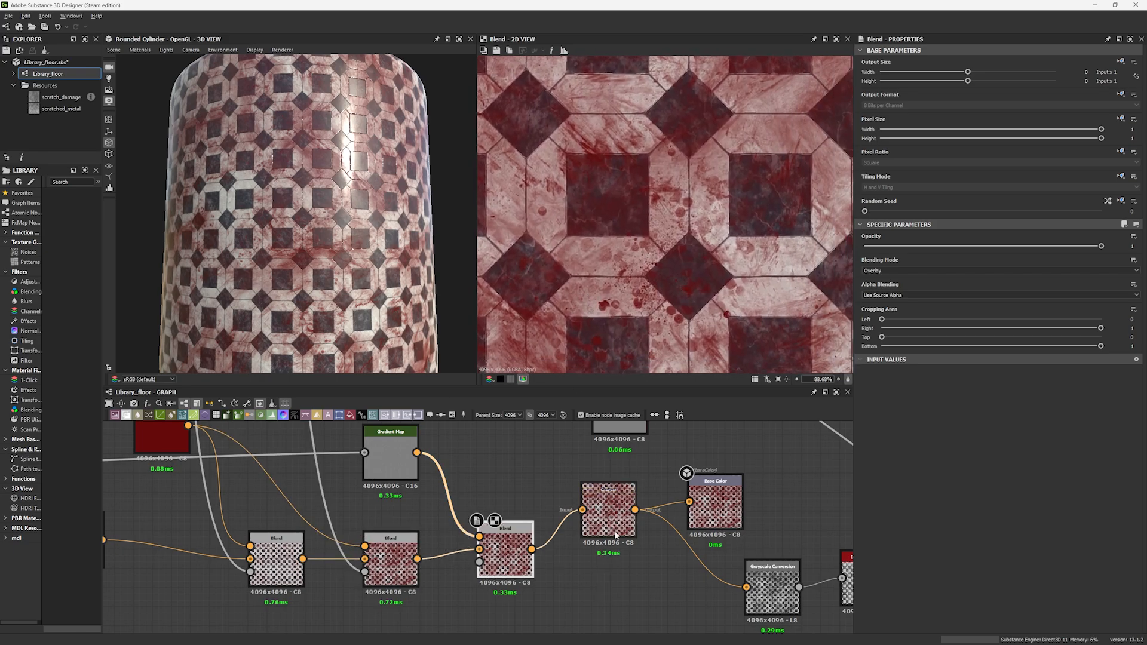
pyautogui.rightClick(636, 553)
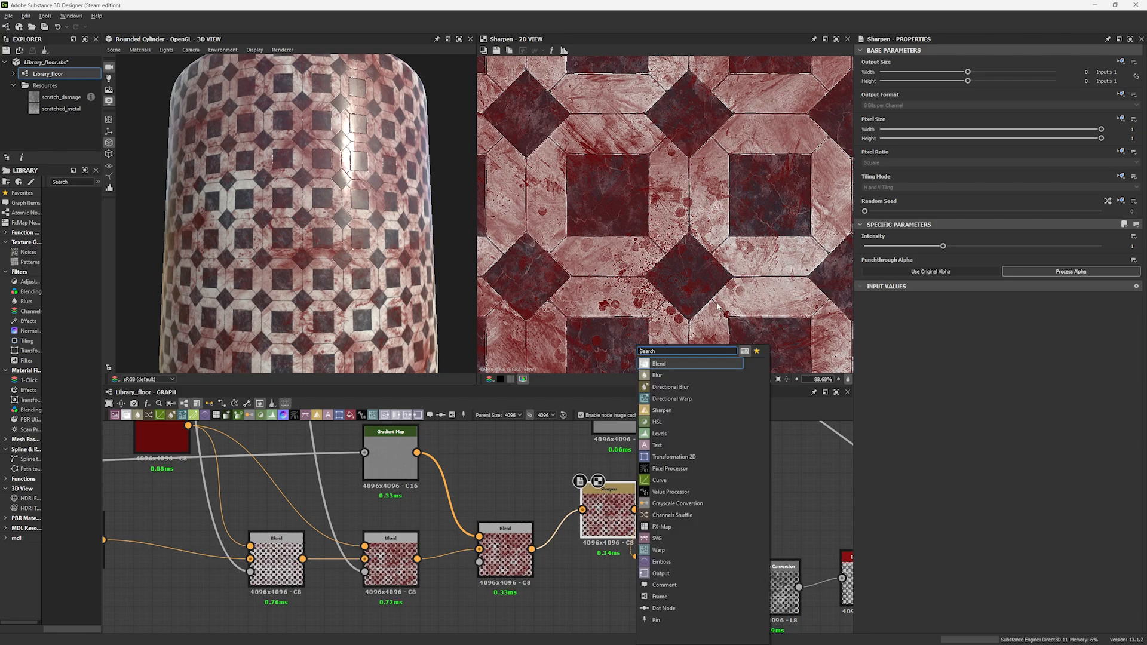
# Examine the Sharpen result up close across the blood-stained tiles.
pyautogui.scroll(-5, 705, 147)
pyautogui.scroll(8, 706, 147)
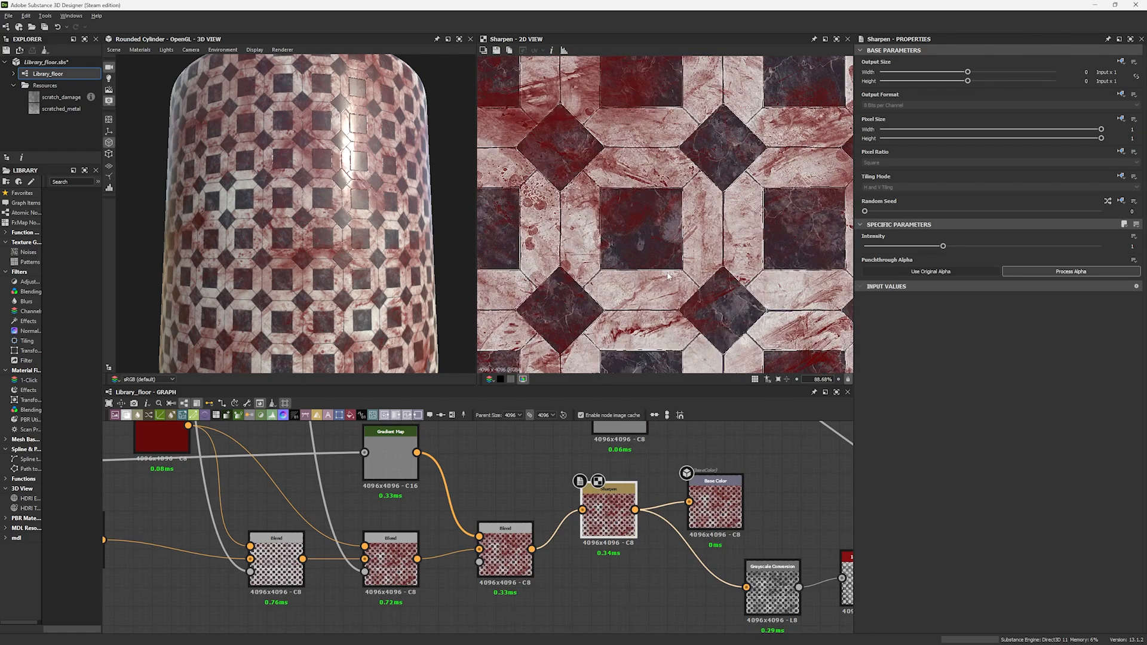
pyautogui.scroll(-5, 708, 257)
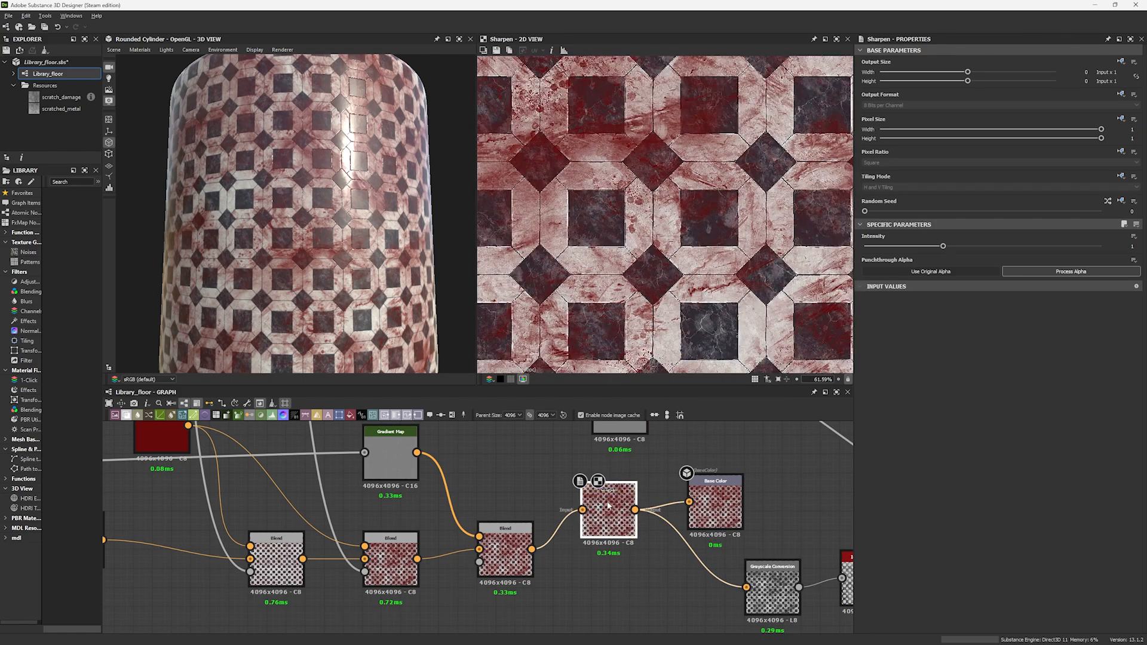
# Shift the Sharpen and Base Color nodes slightly lower and delete the unconnected Uniform Color node above them.
pyautogui.moveTo(609, 504); pyautogui.dragTo(602, 534)
pyautogui.moveTo(718, 503); pyautogui.dragTo(556, 552, button='middle')
pyautogui.moveTo(556, 553); pyautogui.dragTo(557, 571)
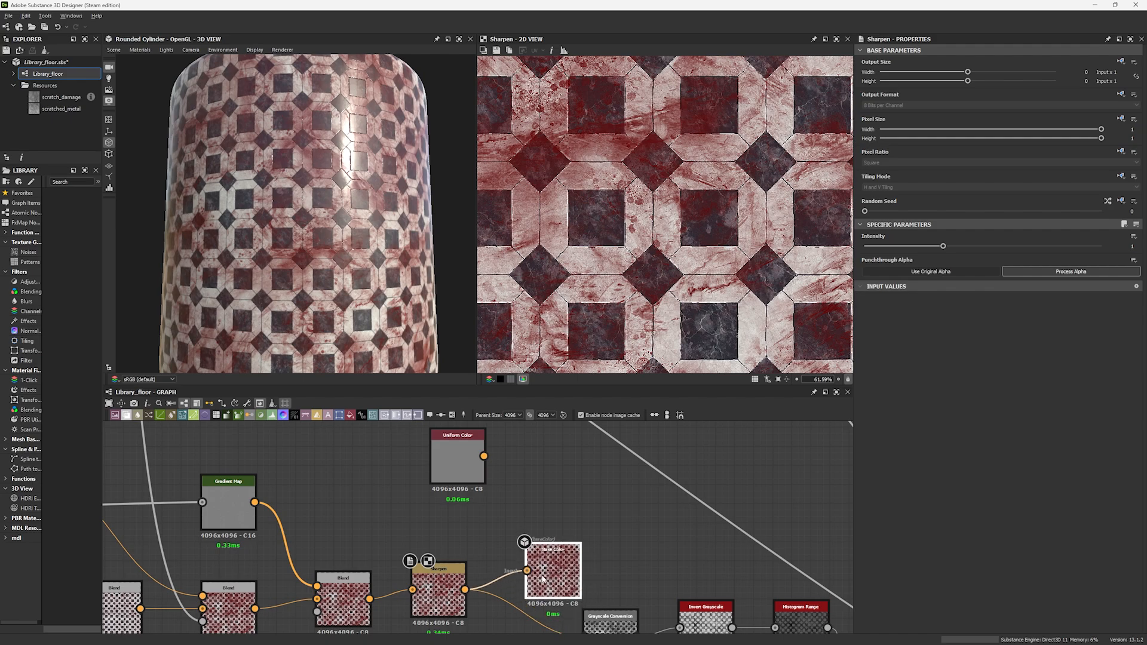
pyautogui.doubleClick(474, 470)
pyautogui.press('Delete')
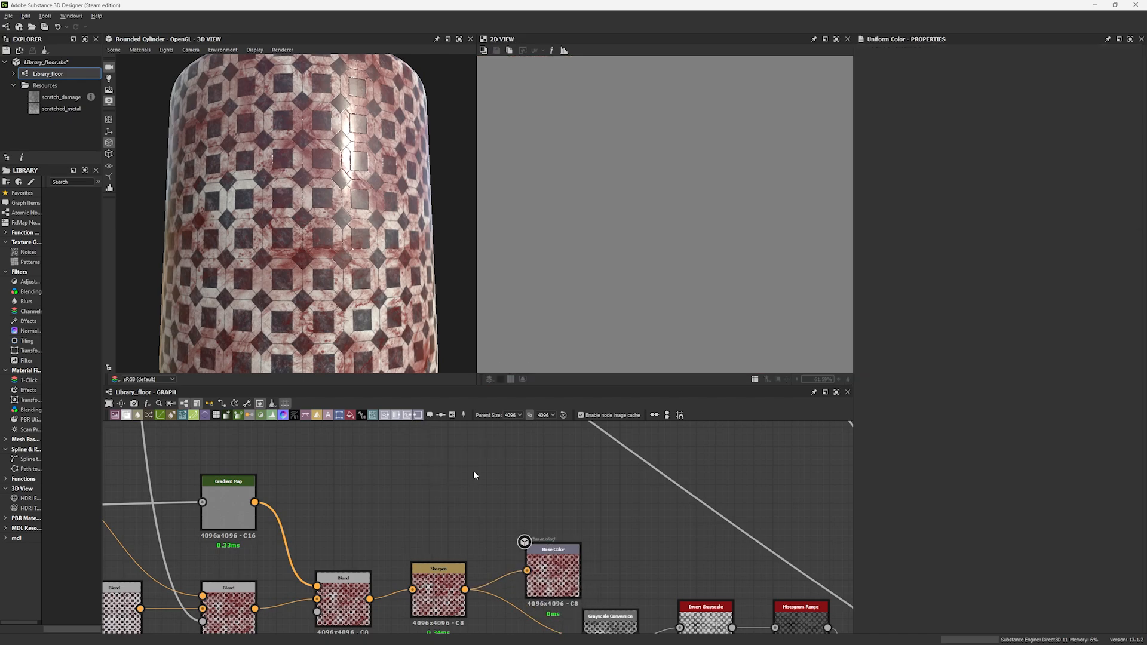
# Move the whole roughness node chain, from Grayscale Conversion to the Roughness output, lower beneath the Base Color branch.
pyautogui.scroll(-6, 473, 471)
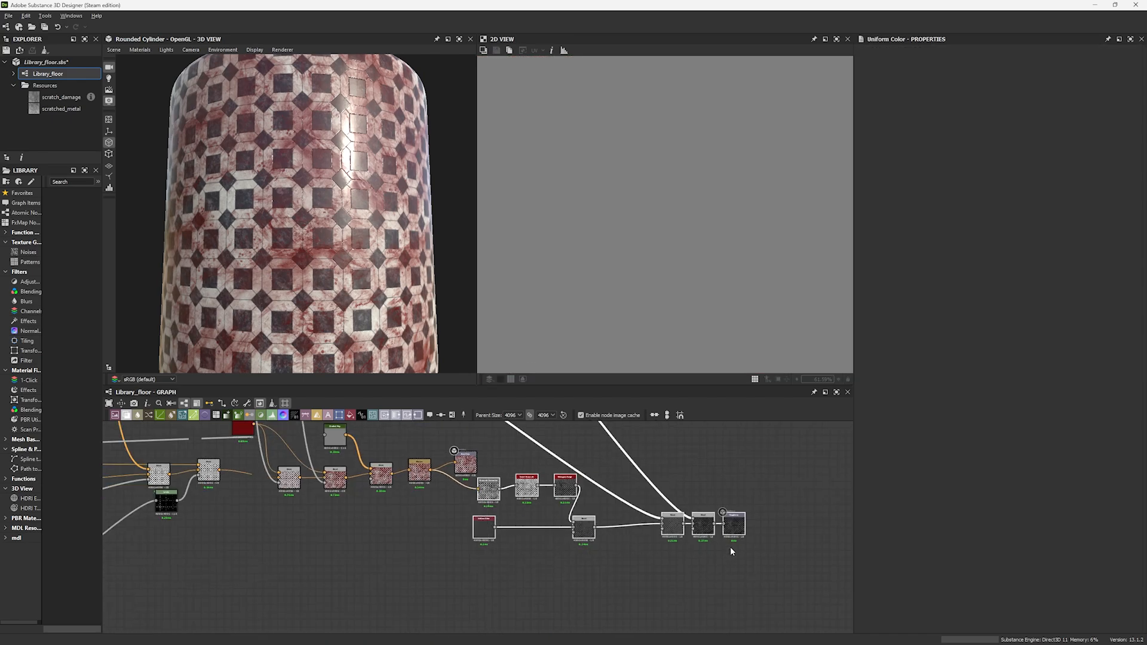
pyautogui.moveTo(736, 531); pyautogui.dragTo(714, 577)
pyautogui.click(576, 546)
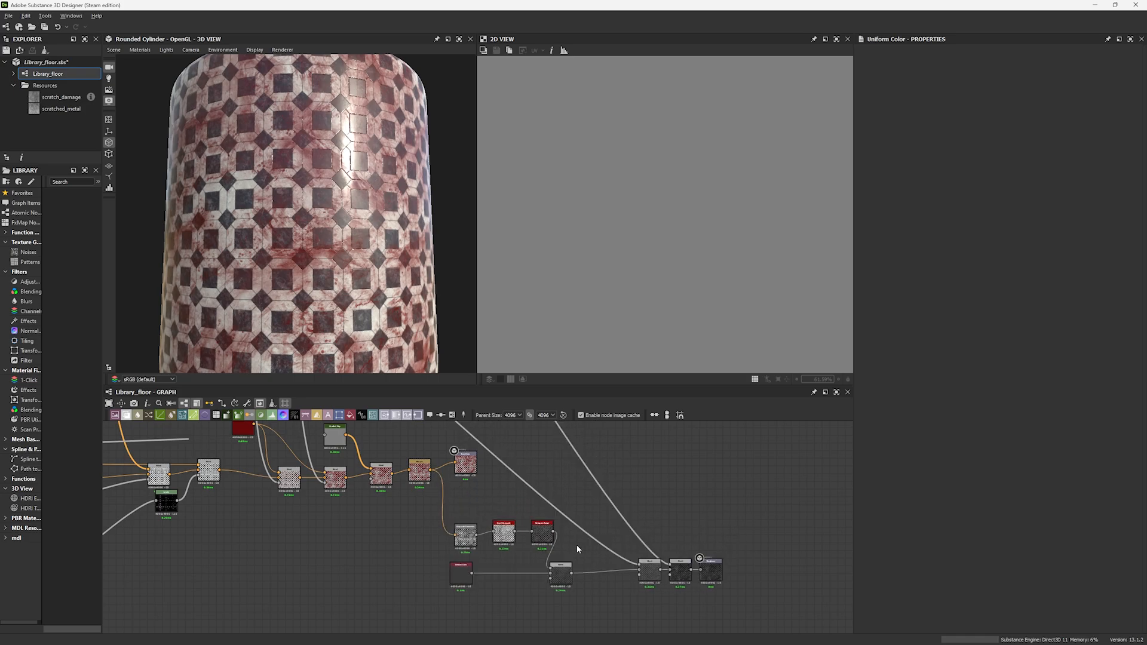
# Preview the grayscale Uniform Color feeding the roughness Blend and inspect its output color value.
pyautogui.scroll(5, 450, 576)
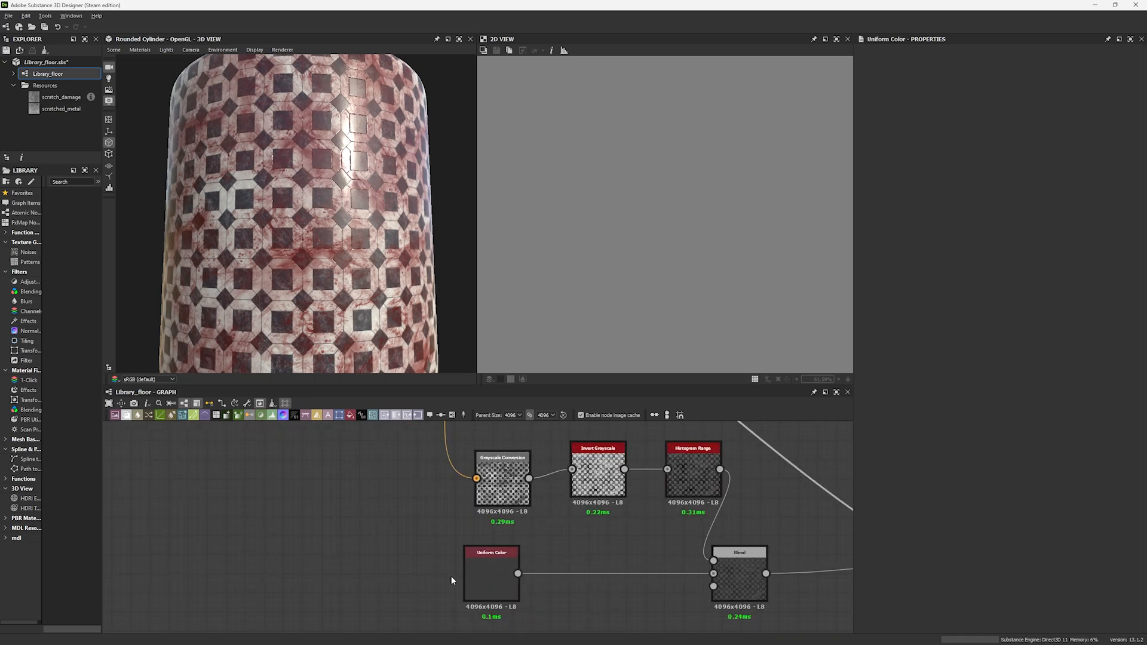
pyautogui.doubleClick(475, 567)
pyautogui.scroll(-6, 705, 245)
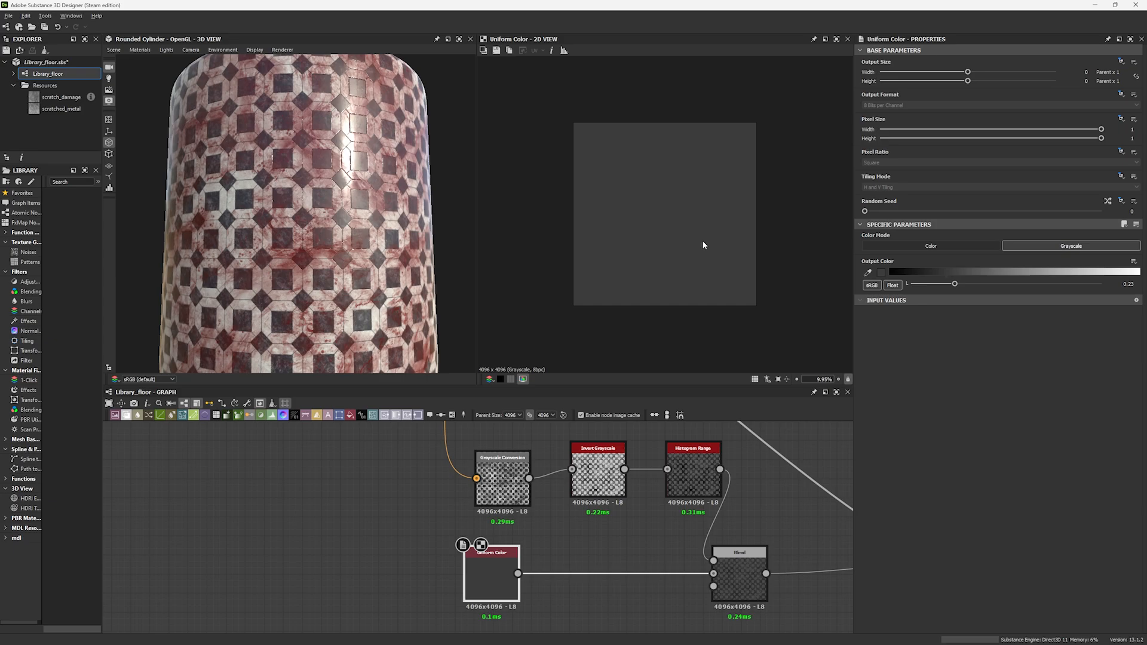
pyautogui.click(1118, 285)
pyautogui.moveTo(558, 441); pyautogui.dragTo(546, 582, button='middle')
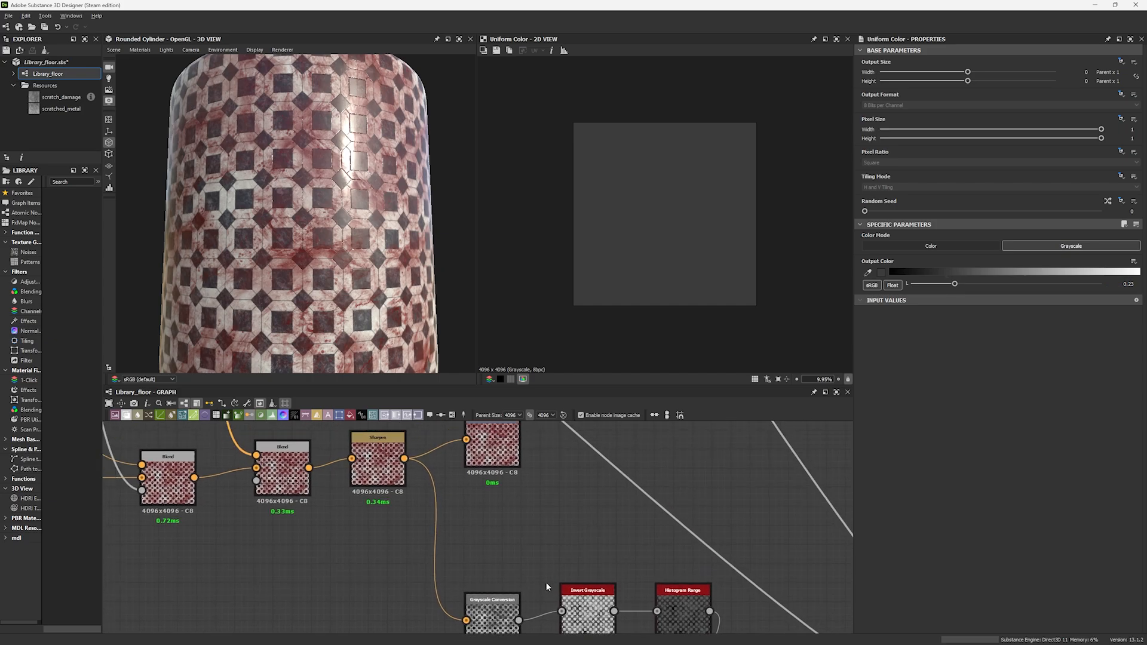
# Preview the Sharpen node and the Grayscale Conversion it feeds, and examine the grayscale tiles up close.
pyautogui.moveTo(392, 536); pyautogui.dragTo(377, 507, button='middle')
pyautogui.doubleClick(364, 444)
pyautogui.moveTo(437, 568); pyautogui.dragTo(413, 497, button='middle')
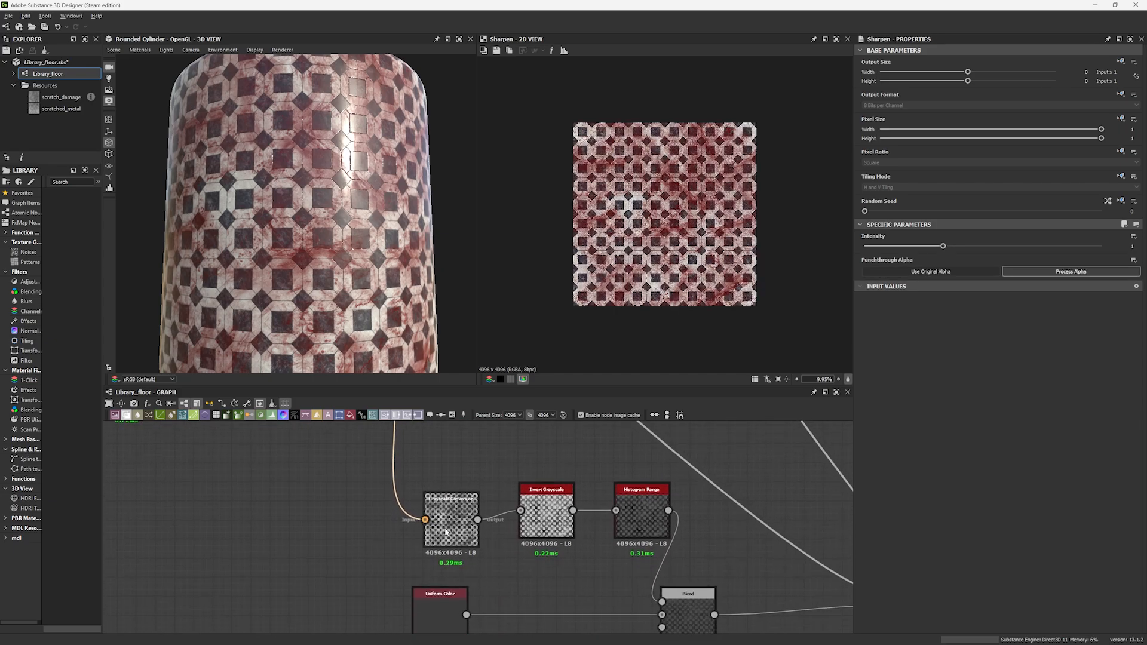
pyautogui.doubleClick(447, 530)
pyautogui.scroll(6, 651, 253)
pyautogui.scroll(6, 651, 254)
pyautogui.scroll(1, 308, 462)
pyautogui.moveTo(308, 462); pyautogui.dragTo(293, 557, button='middle')
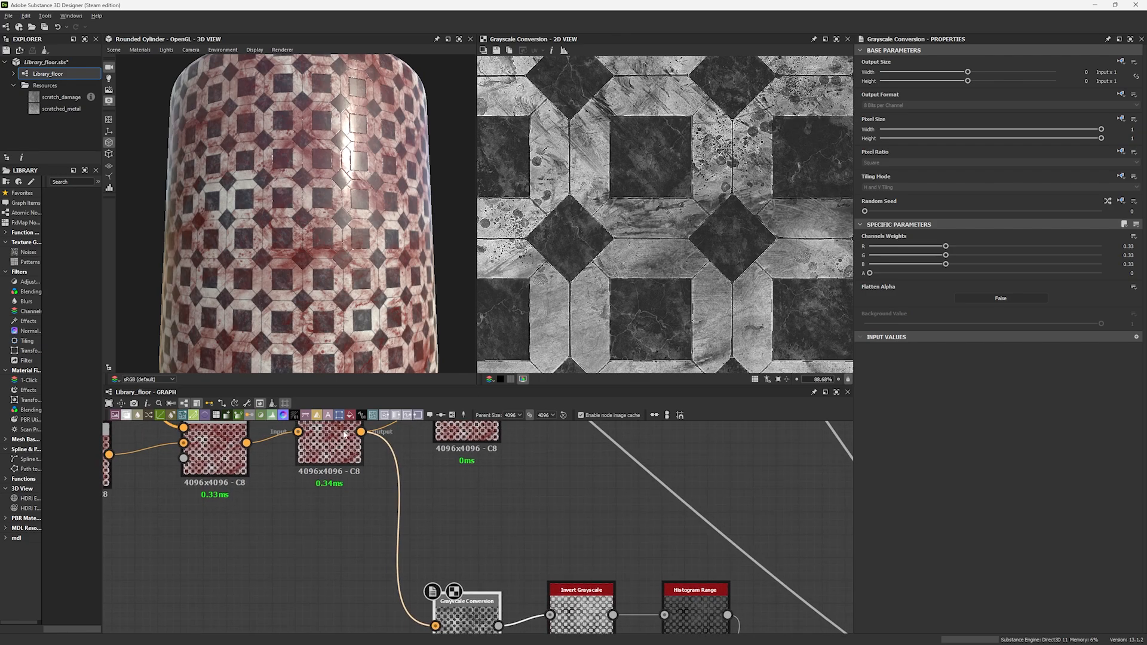
# Preview the Invert Grayscale node and trace its source back to the Sharpen node.
pyautogui.moveTo(435, 540); pyautogui.dragTo(401, 469, button='middle')
pyautogui.moveTo(547, 550); pyautogui.dragTo(360, 490, button='middle')
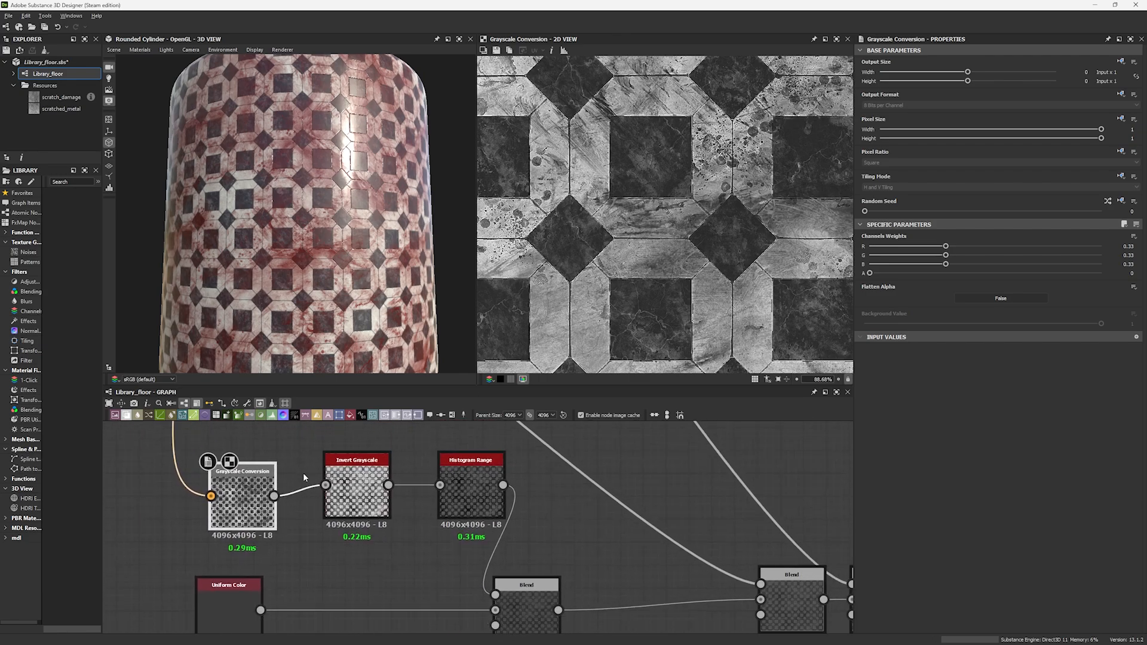
pyautogui.doubleClick(360, 490)
pyautogui.moveTo(267, 443); pyautogui.dragTo(497, 589, button='middle')
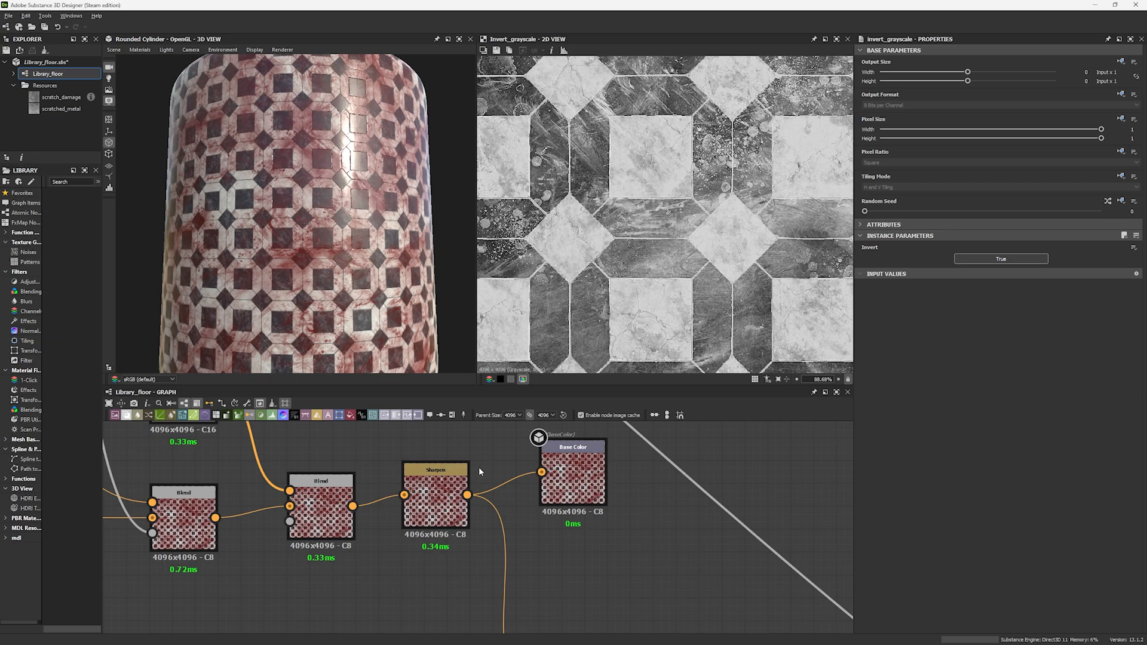
# Add a black Uniform Color node in the empty area below the roughness chain and preview it.
pyautogui.scroll(-5, 479, 472)
pyautogui.press('space')
pyautogui.write('unio')
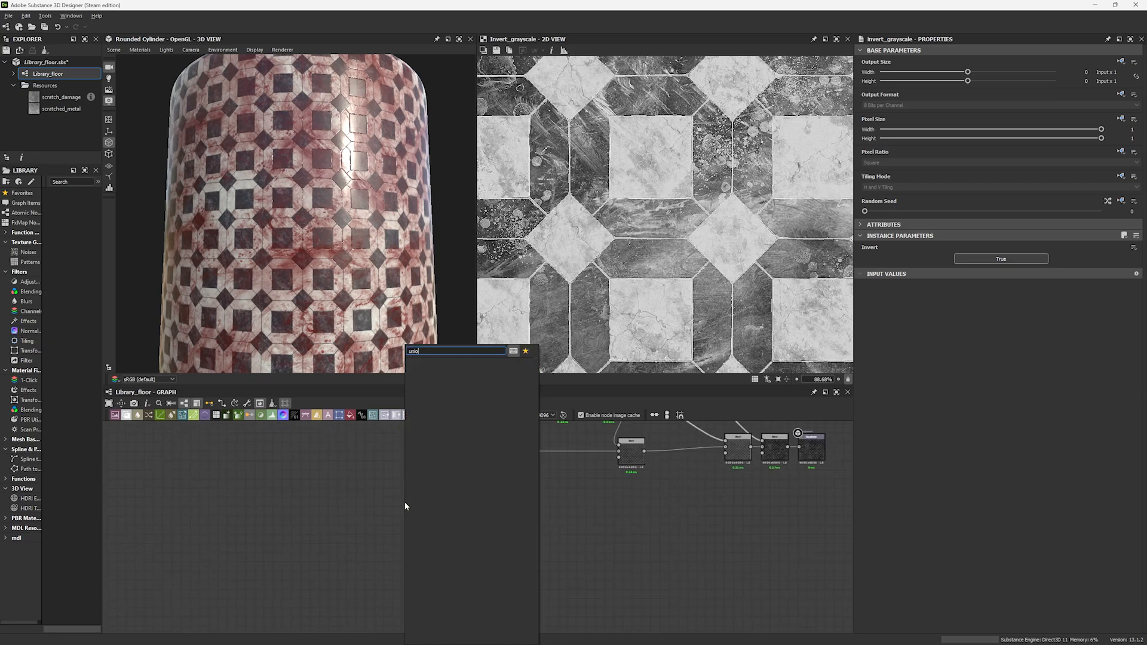
pyautogui.press('Return')
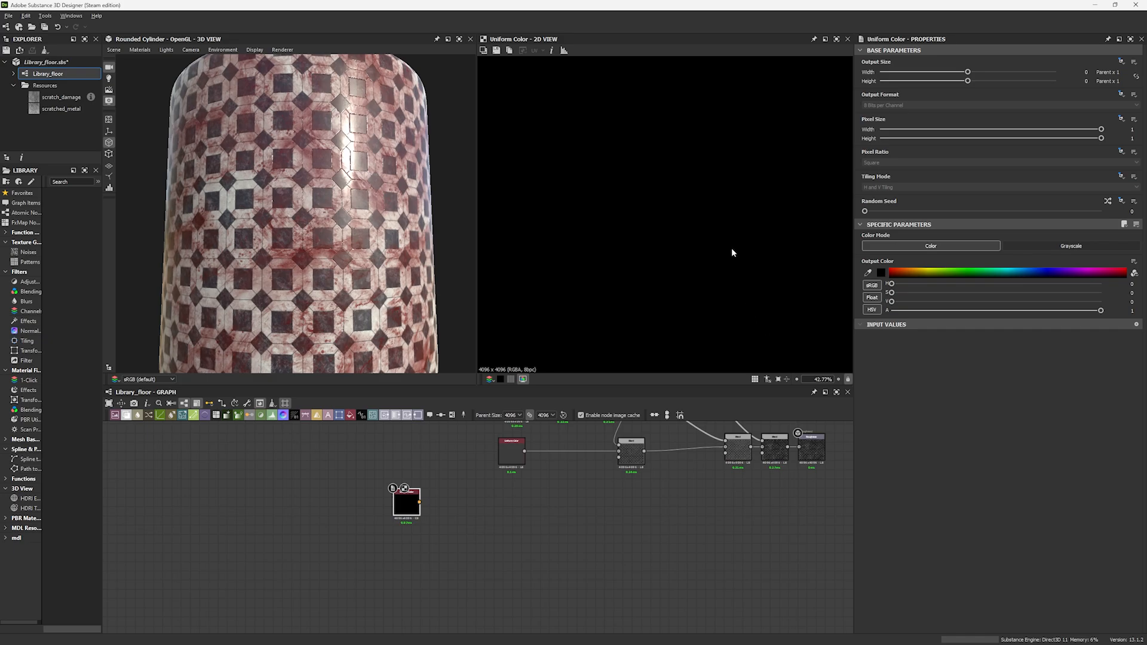
pyautogui.scroll(-7, 732, 249)
pyautogui.scroll(5, 427, 526)
pyautogui.moveTo(456, 489); pyautogui.dragTo(453, 541, button='middle')
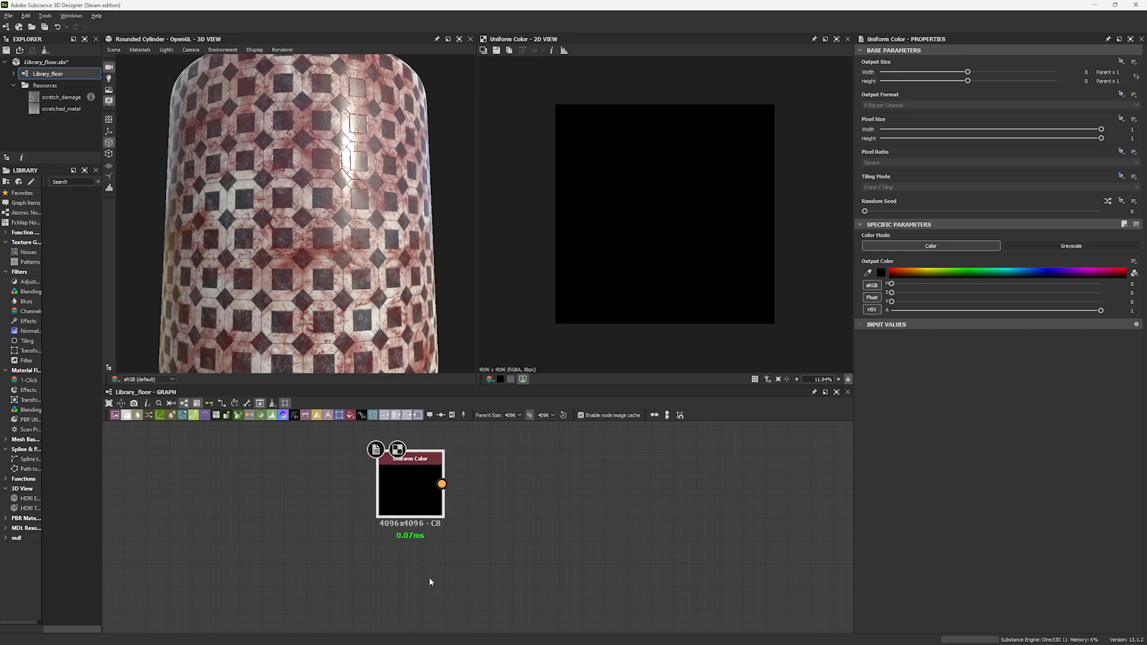
# Duplicate the black Uniform Color node and set the copy's output color to white with V at 1.
pyautogui.hotkey('ctrl', 'd')
pyautogui.moveTo(926, 302); pyautogui.dragTo(1109, 310)
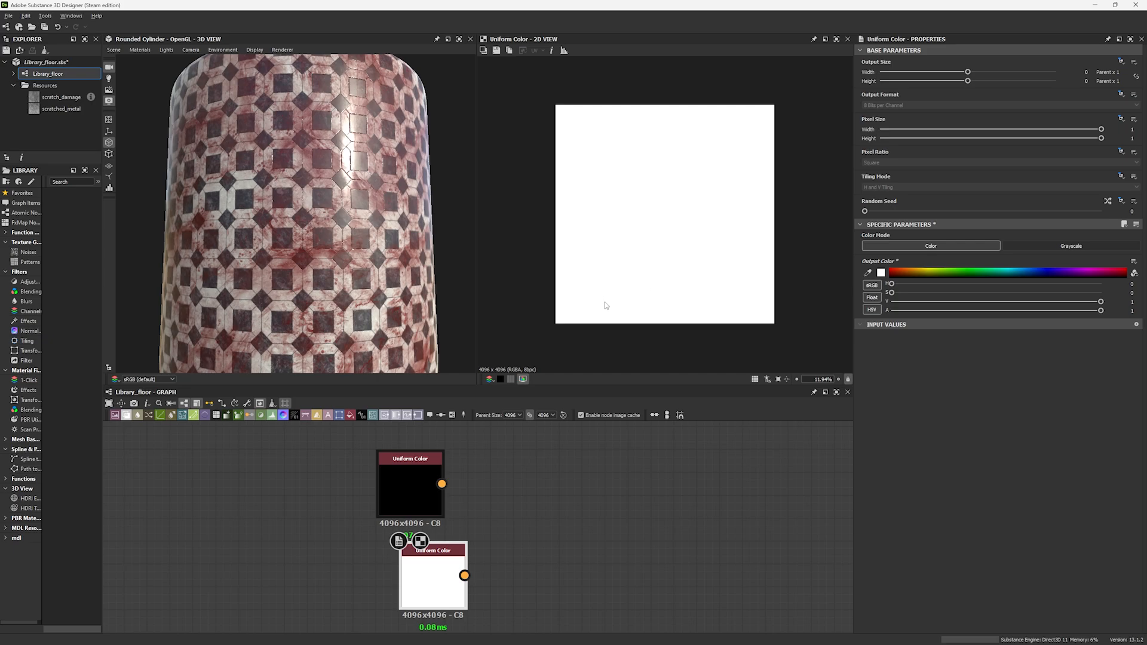
pyautogui.click(418, 472)
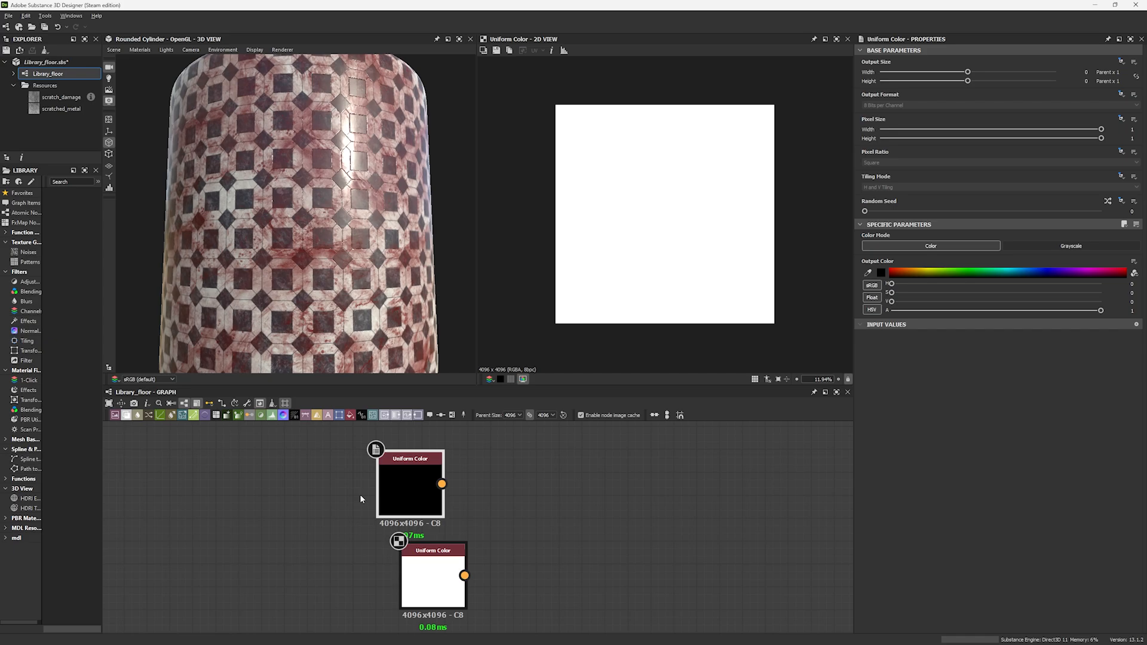
# Delete both the black and the white demonstration Uniform Color nodes.
pyautogui.moveTo(352, 527); pyautogui.dragTo(489, 572)
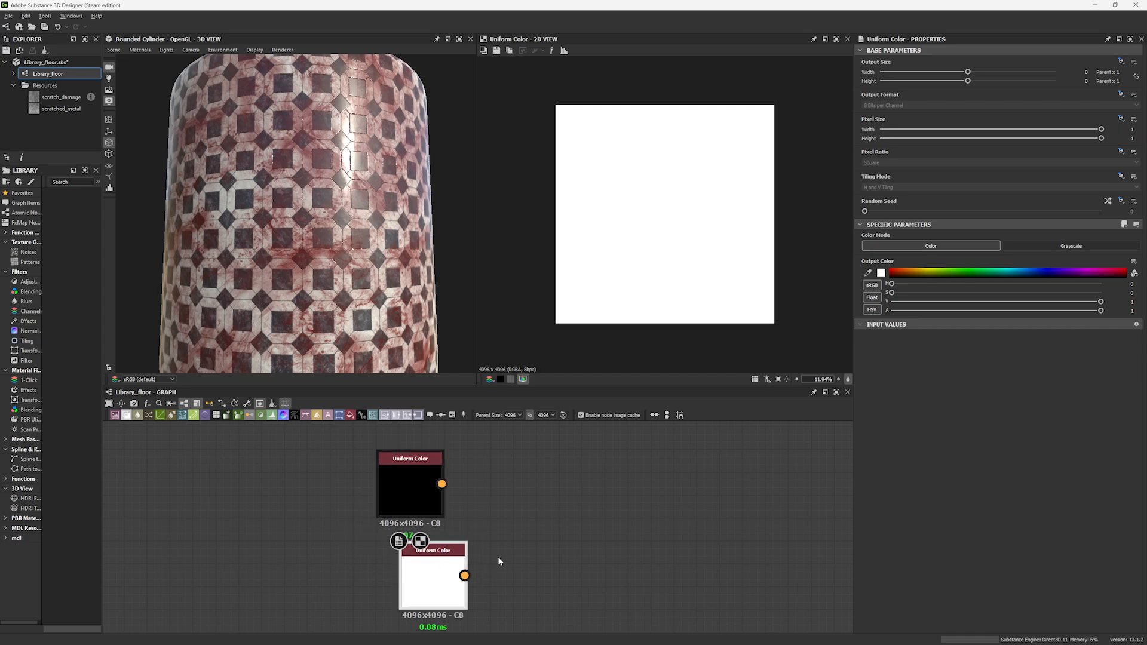
pyautogui.press('Delete')
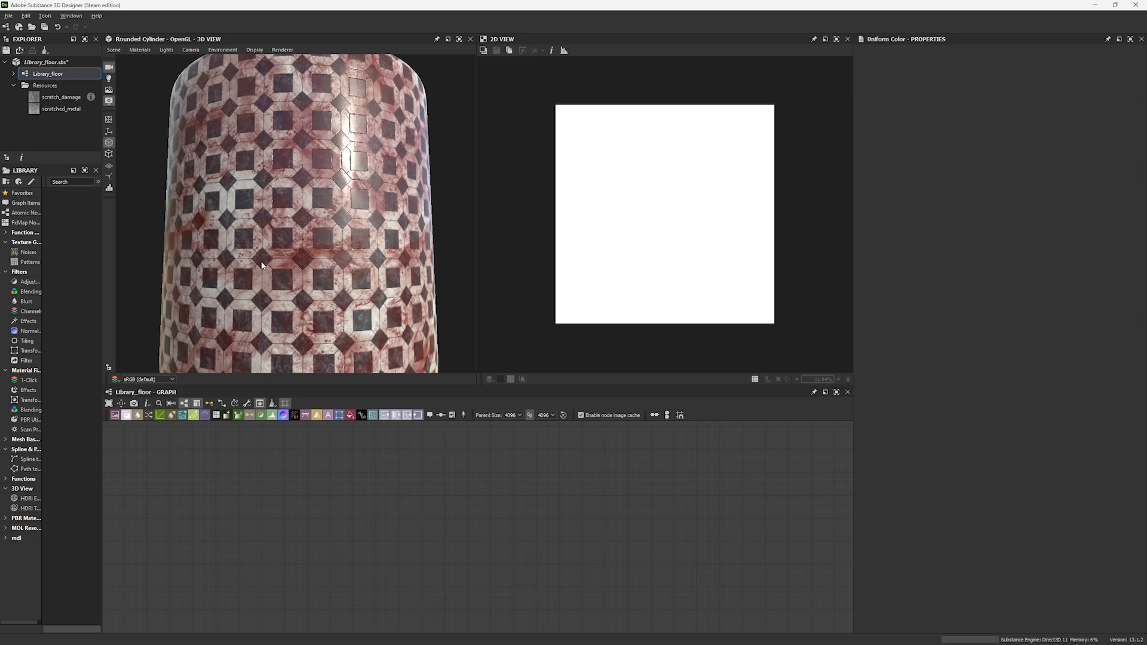
# Compare the Grayscale Conversion preview with the Invert Grayscale result up close on the tiles.
pyautogui.scroll(4, 261, 266)
pyautogui.scroll(-5, 525, 531)
pyautogui.scroll(6, 514, 507)
pyautogui.doubleClick(456, 545)
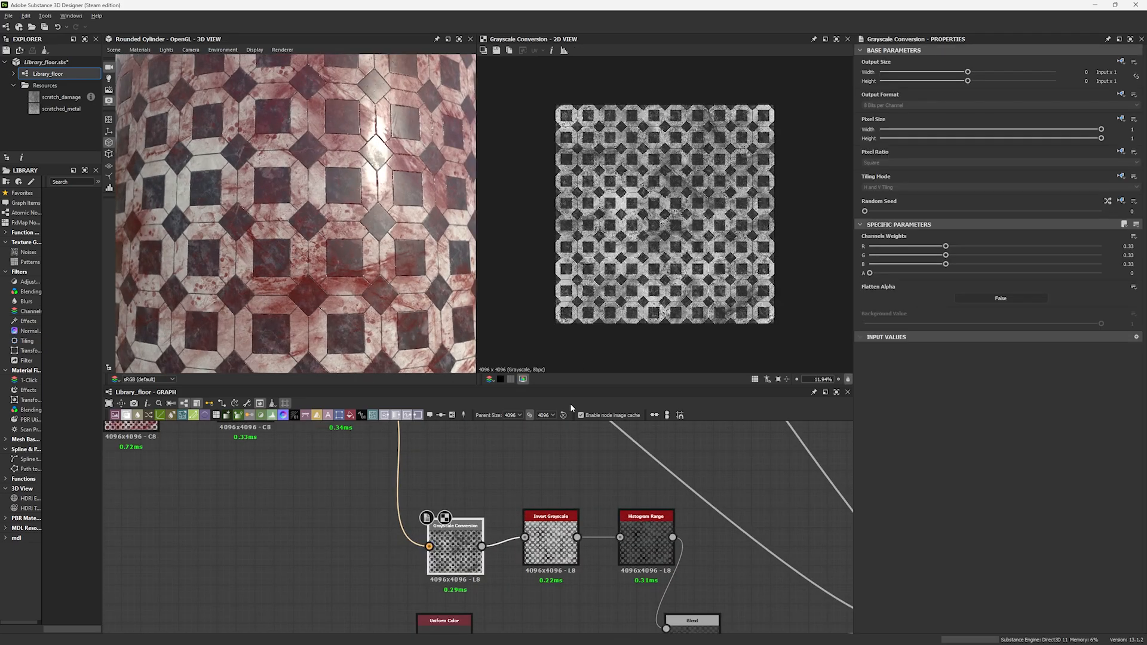
pyautogui.doubleClick(551, 541)
pyautogui.scroll(6, 560, 278)
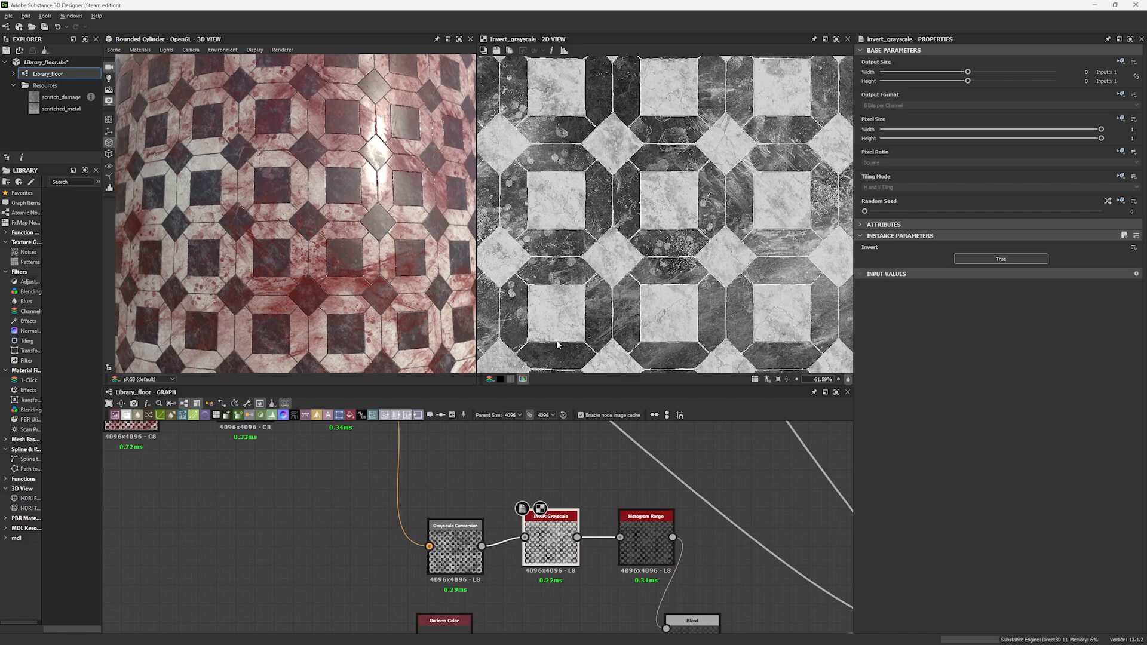
# Preview the Histogram Range node after Invert Grayscale and inspect its Range and Position parameters.
pyautogui.moveTo(579, 489); pyautogui.dragTo(497, 460, button='middle')
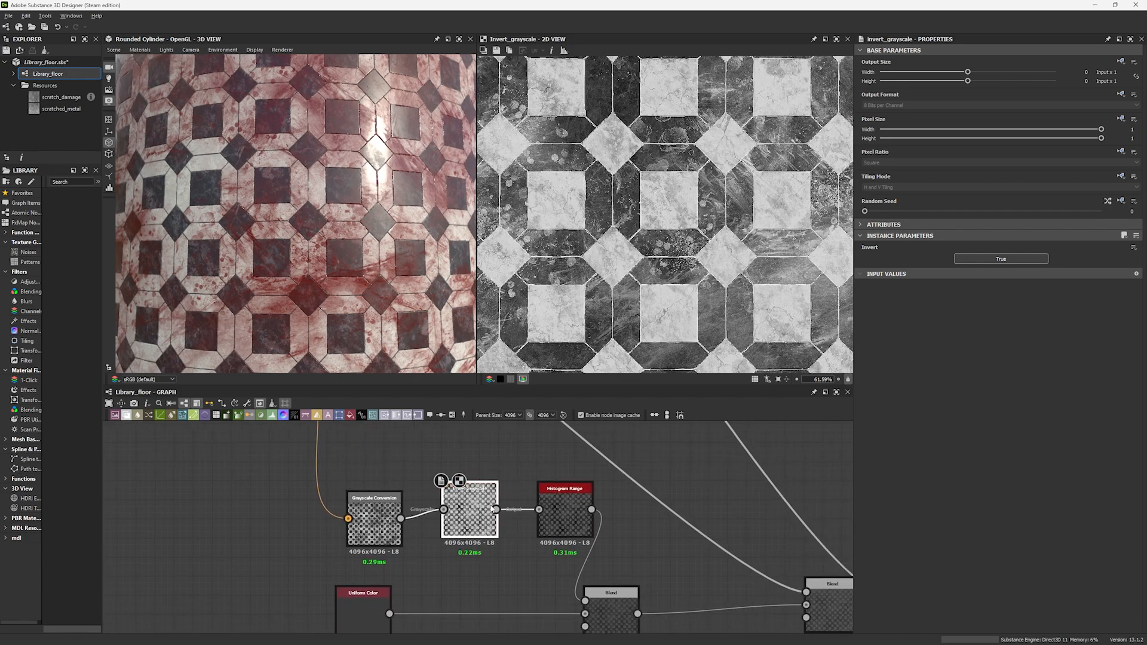
pyautogui.moveTo(484, 567); pyautogui.dragTo(419, 537, button='middle')
pyautogui.doubleClick(500, 485)
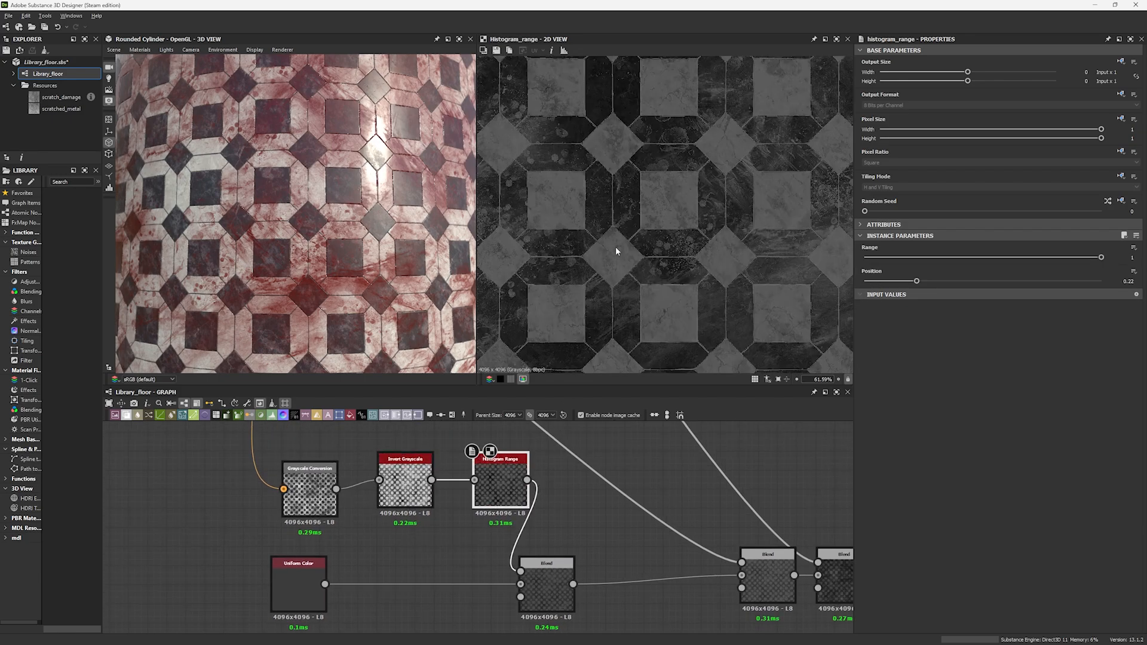
pyautogui.scroll(5, 469, 467)
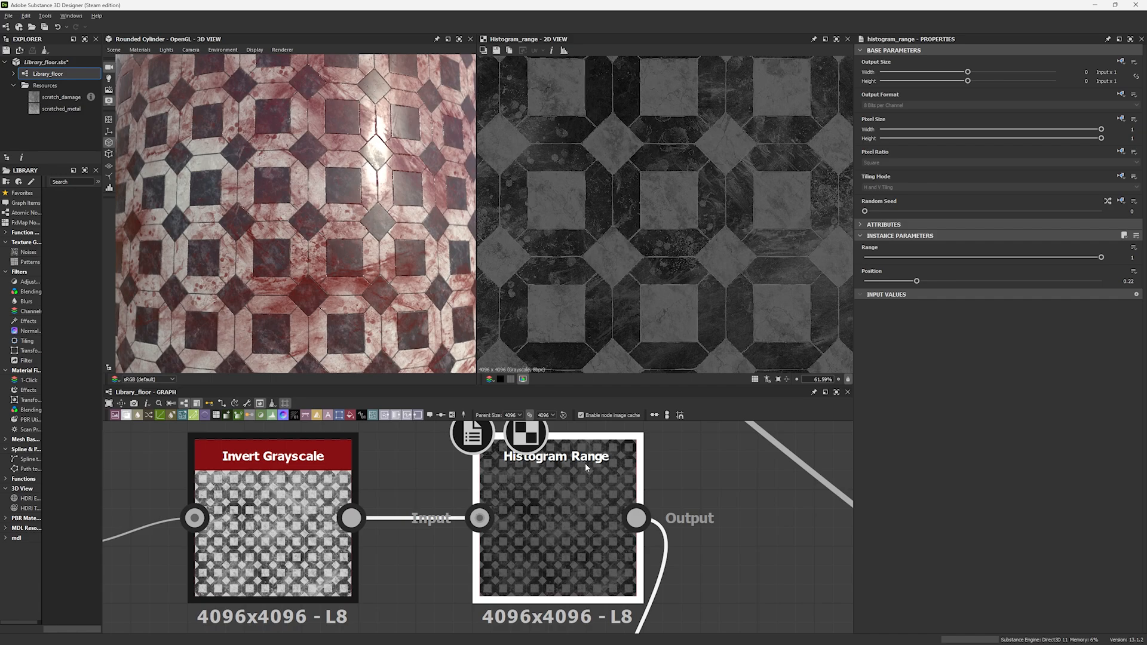
pyautogui.click(1129, 281)
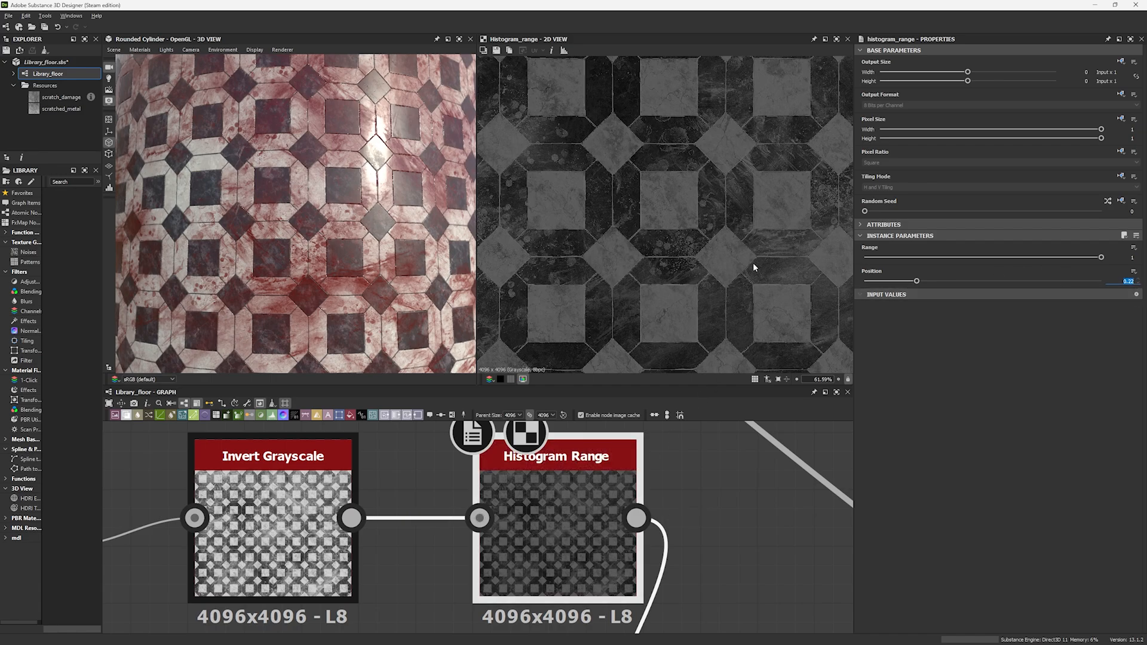
# Preview the Blend that combines the Uniform Color with the Histogram Range, and inspect its opacity.
pyautogui.scroll(-4, 753, 262)
pyautogui.scroll(-5, 603, 548)
pyautogui.moveTo(603, 549); pyautogui.dragTo(546, 461, button='middle')
pyautogui.scroll(1, 590, 564)
pyautogui.doubleClick(589, 552)
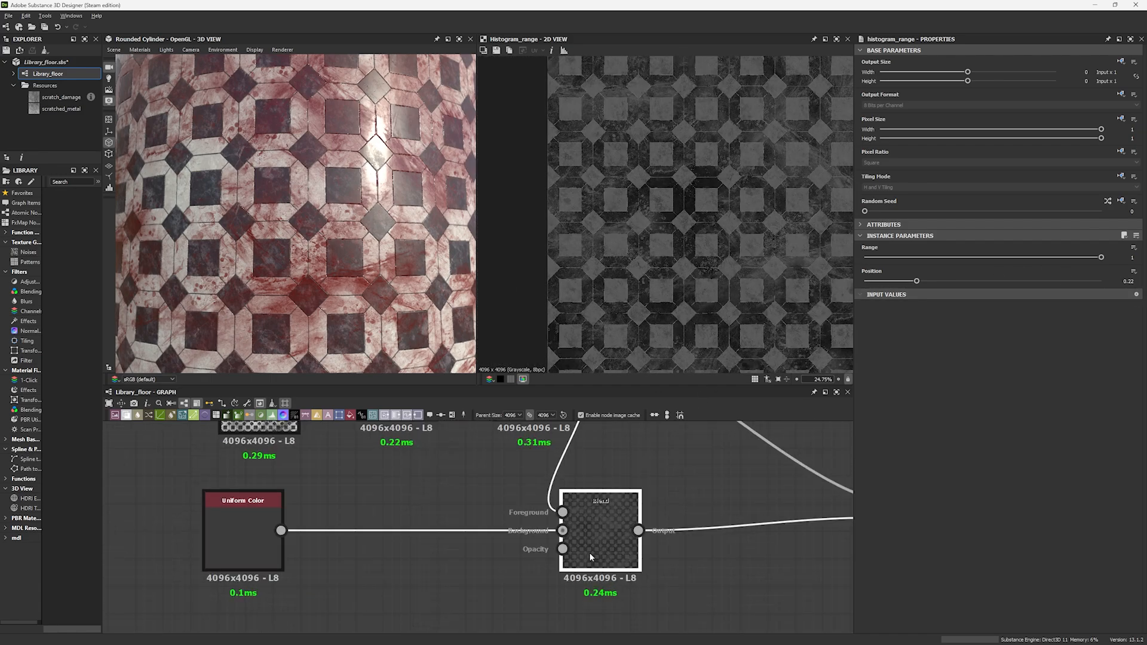
pyautogui.click(1132, 246)
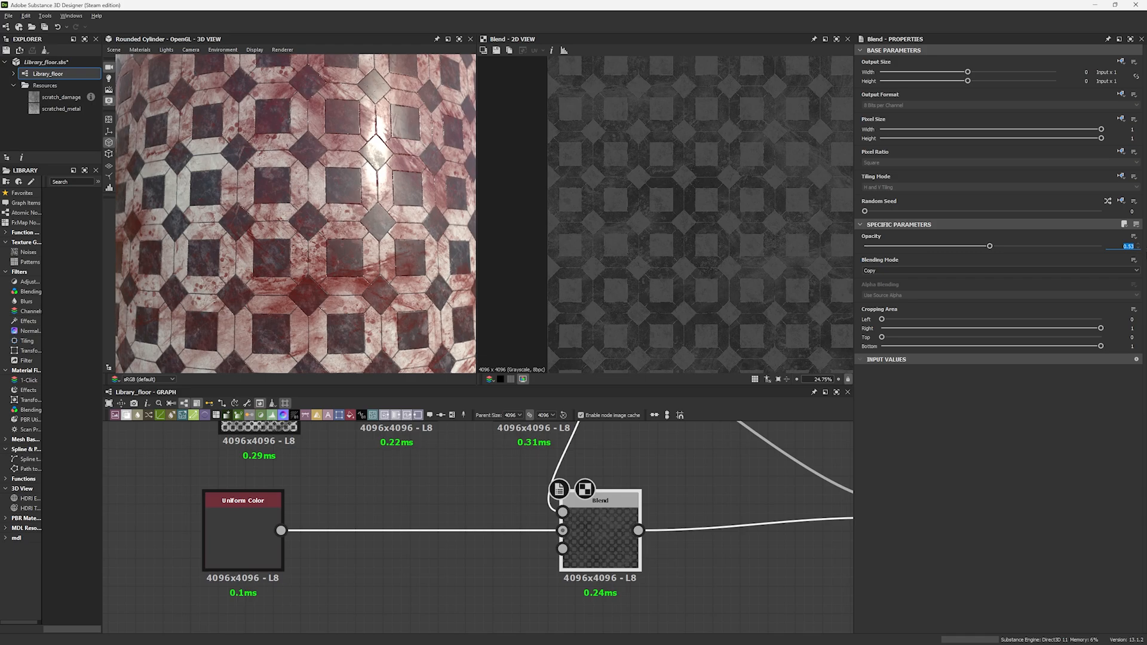
pyautogui.moveTo(518, 473); pyautogui.dragTo(520, 502, button='middle')
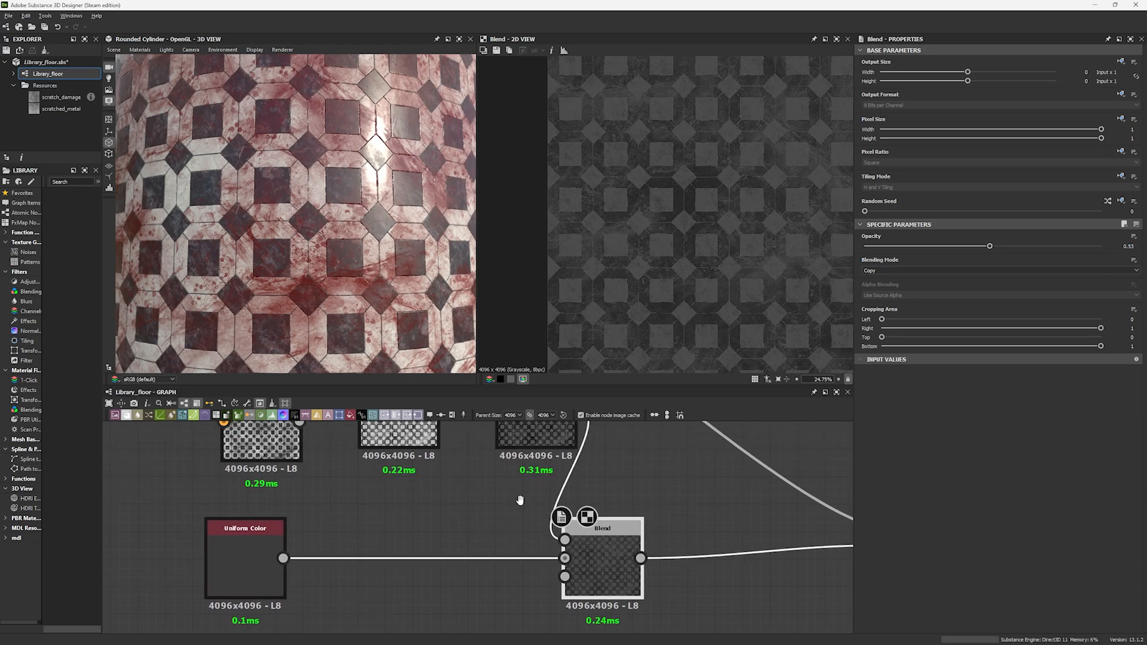
# Try linking the Histogram Range directly to the next roughness Blend, bypassing the Uniform Color Blend, and undo the link.
pyautogui.click(519, 503)
pyautogui.click(282, 550)
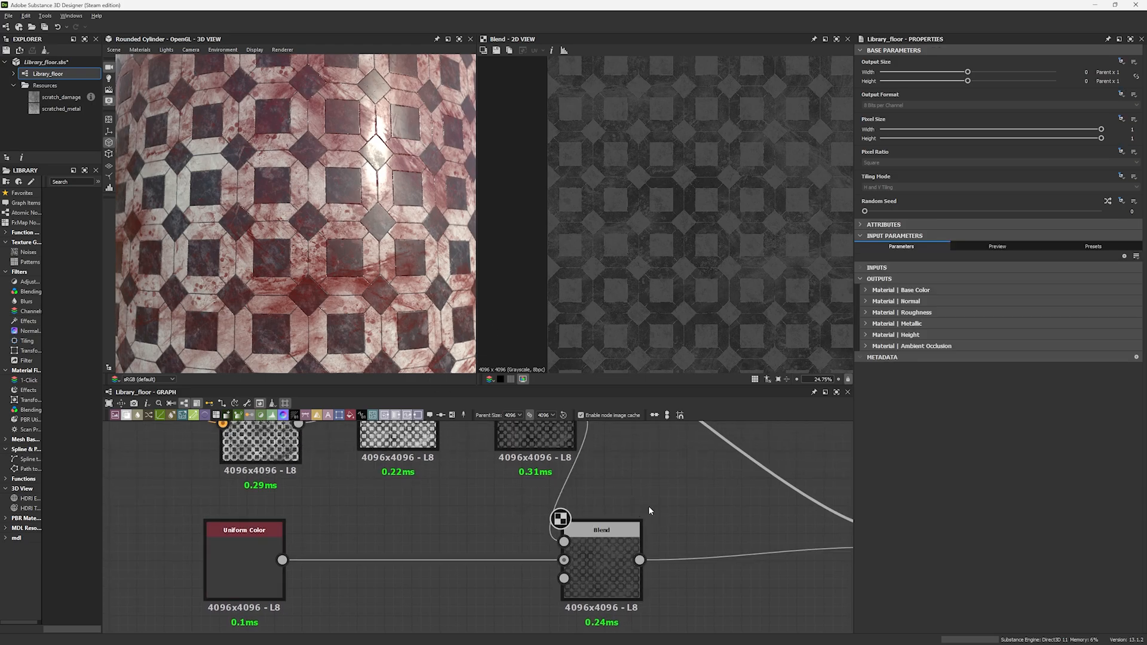
pyautogui.moveTo(645, 514); pyautogui.dragTo(620, 549, button='middle')
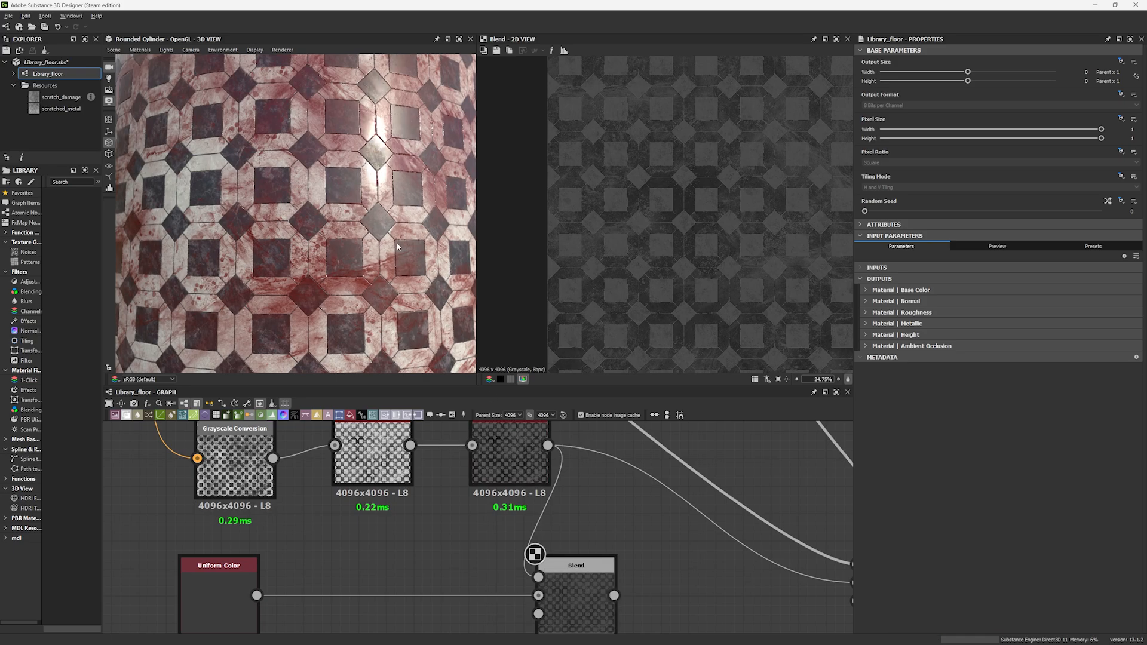
pyautogui.scroll(3, 409, 311)
pyautogui.hotkey('ctrl', 'z')
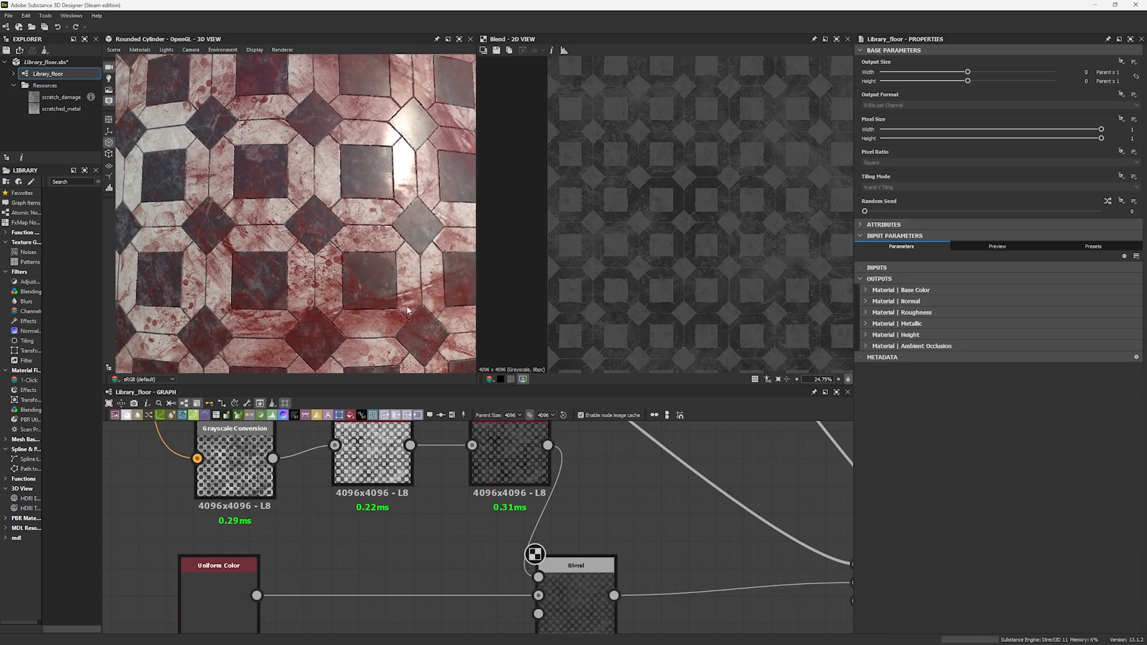
# Redo the bypass link, compare the roughness on the 3D cylinder under rotated lighting, and restore the original connection.
pyautogui.hotkey('ctrl', 'y')
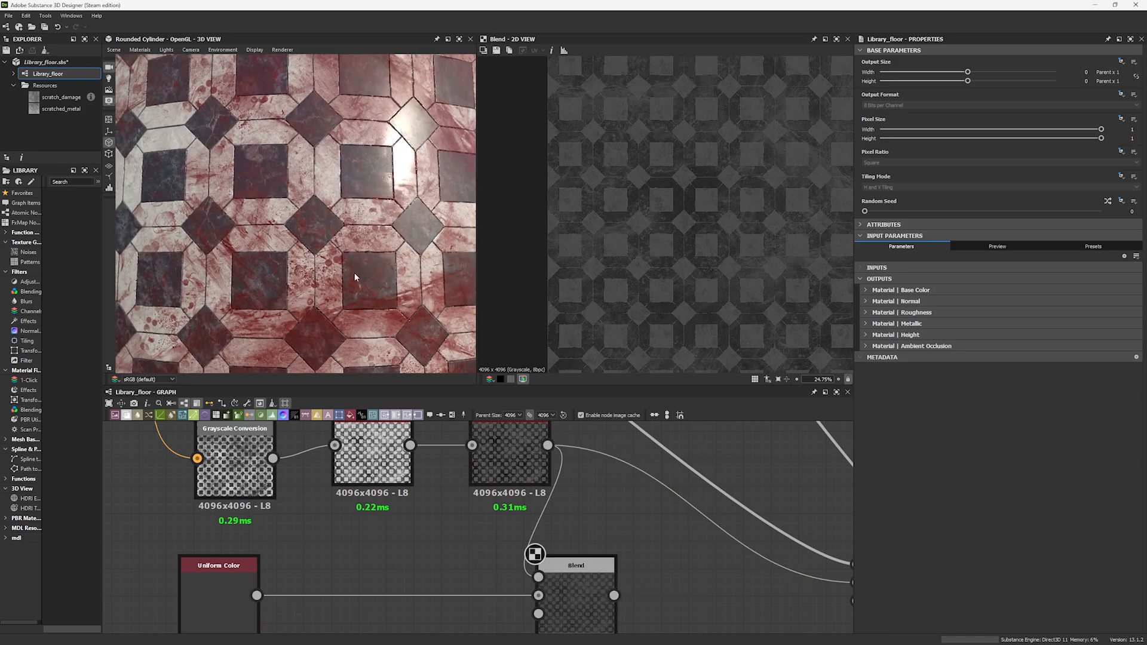
pyautogui.moveTo(361, 261); pyautogui.dragTo(339, 275, button='right')
pyautogui.keyDown('ctrl'); pyautogui.keyDown('shift'); pyautogui.moveTo(338, 275); pyautogui.dragTo(357, 270); pyautogui.keyUp('shift'); pyautogui.keyUp('ctrl')
pyautogui.moveTo(357, 270); pyautogui.dragTo(353, 200, button='right')
pyautogui.hotkey('ctrl', 'z')
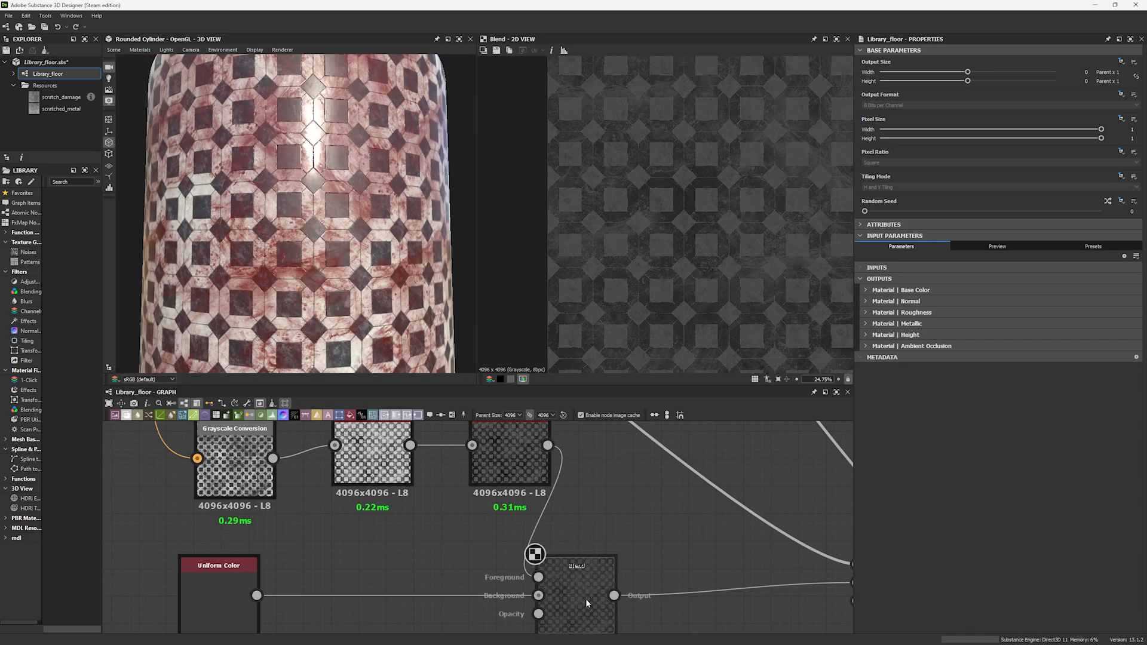
pyautogui.scroll(-4, 564, 567)
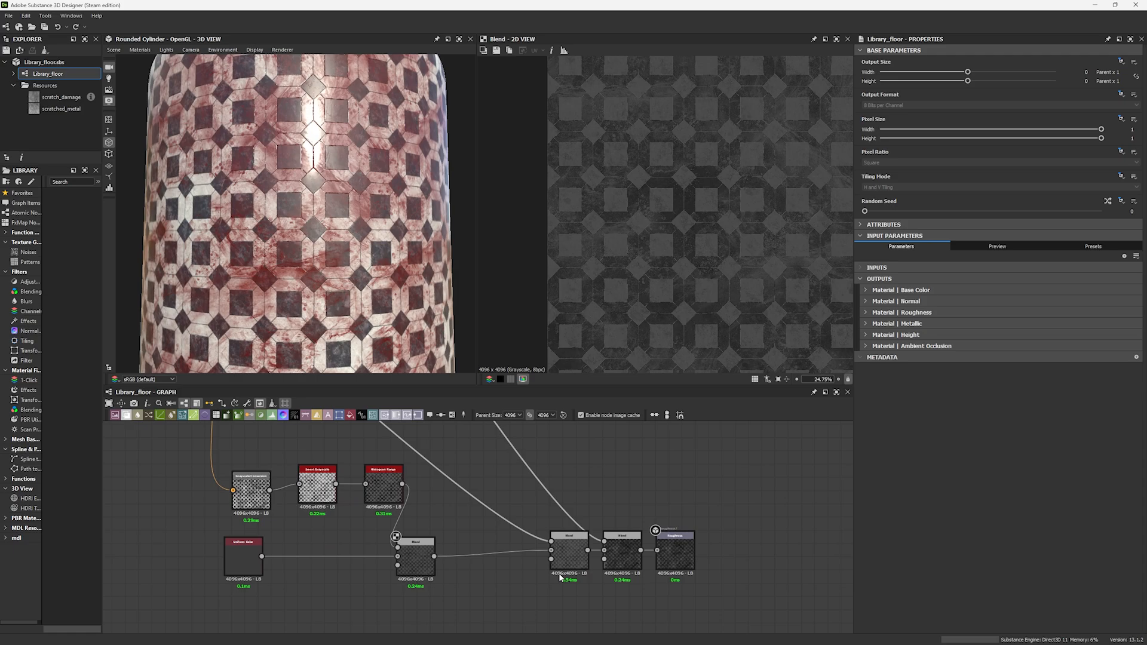
# Move the Add (Linear Dodge) roughness Blend closer to the Uniform Color Blend, and preview the last Blend before the Roughness output.
pyautogui.moveTo(572, 570); pyautogui.dragTo(506, 586)
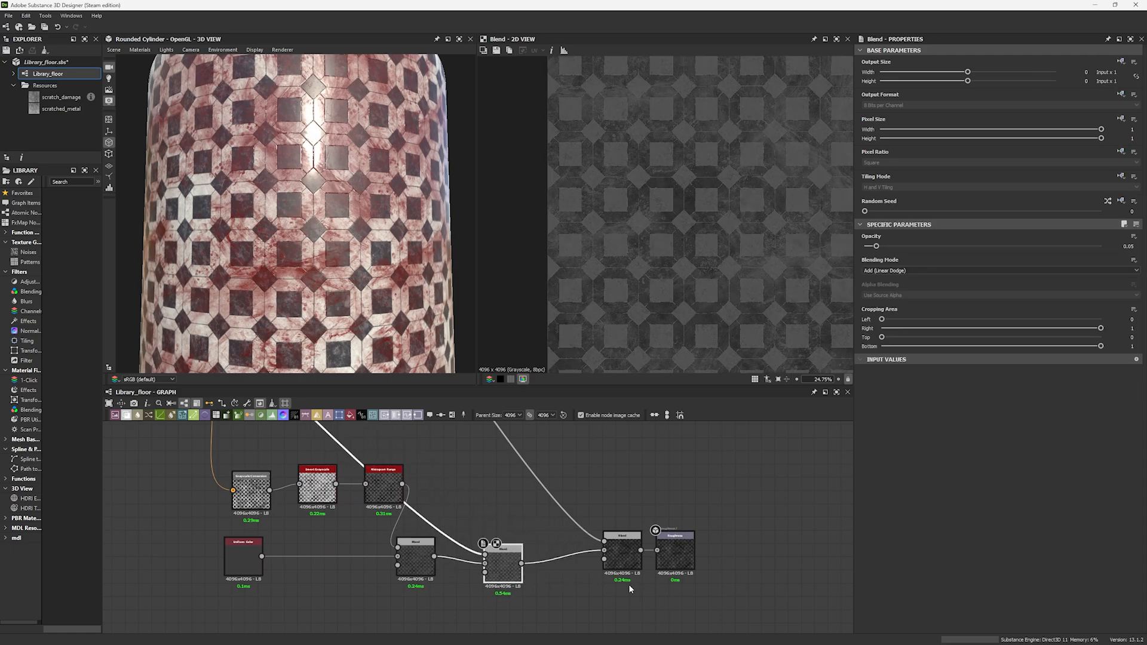
pyautogui.click(628, 568)
pyautogui.doubleClick(628, 567)
# Preview the opacity masks feeding the two red color Blends in the Base Color branch.
pyautogui.scroll(-3, 454, 510)
pyautogui.moveTo(454, 511); pyautogui.dragTo(555, 591, button='middle')
pyautogui.moveTo(351, 543); pyautogui.dragTo(385, 567, button='middle')
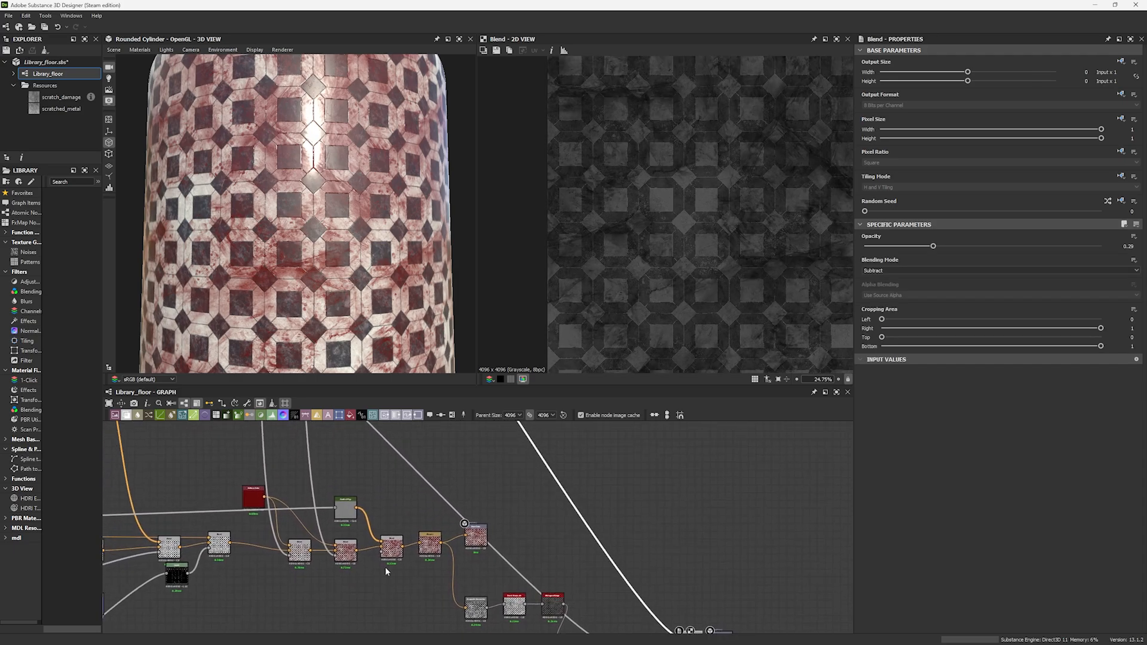
pyautogui.scroll(3, 289, 556)
pyautogui.doubleClick(292, 559)
pyautogui.doubleClick(371, 560)
# Compare the roughness Blend chain with the Base Color branch, previewing the opacity inputs of both red color Blends again.
pyautogui.scroll(-3, 428, 576)
pyautogui.moveTo(493, 587); pyautogui.dragTo(442, 472, button='middle')
pyautogui.scroll(3, 433, 533)
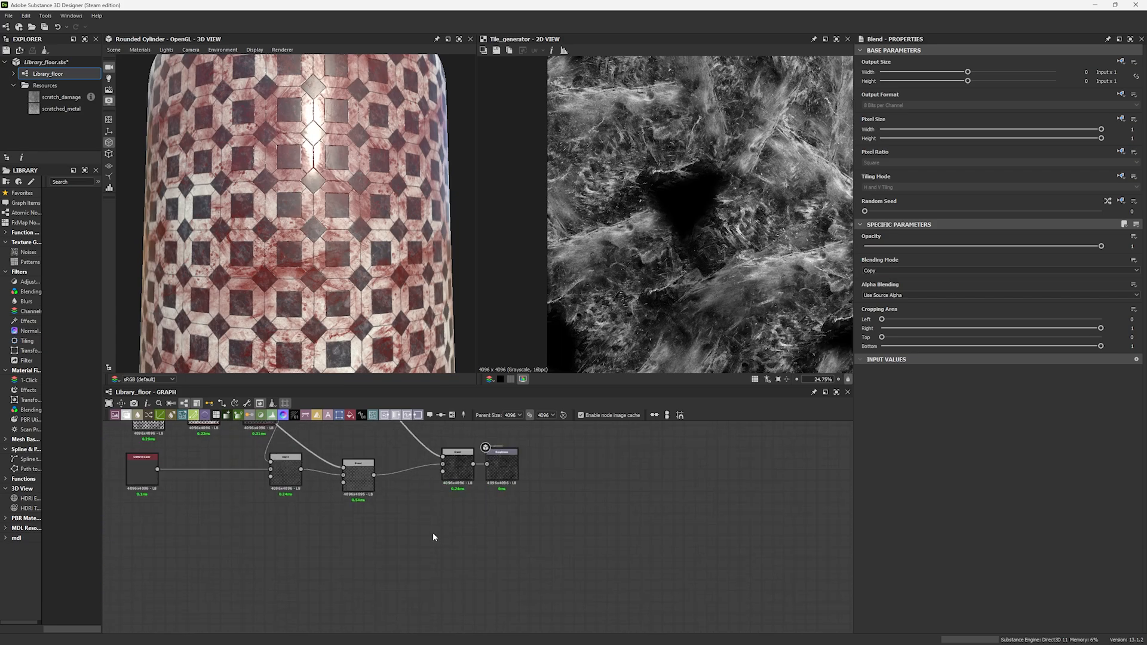
pyautogui.moveTo(388, 502); pyautogui.dragTo(517, 545, button='middle')
pyautogui.scroll(-3, 484, 568)
pyautogui.scroll(3, 182, 466)
pyautogui.moveTo(182, 466); pyautogui.dragTo(513, 559, button='middle')
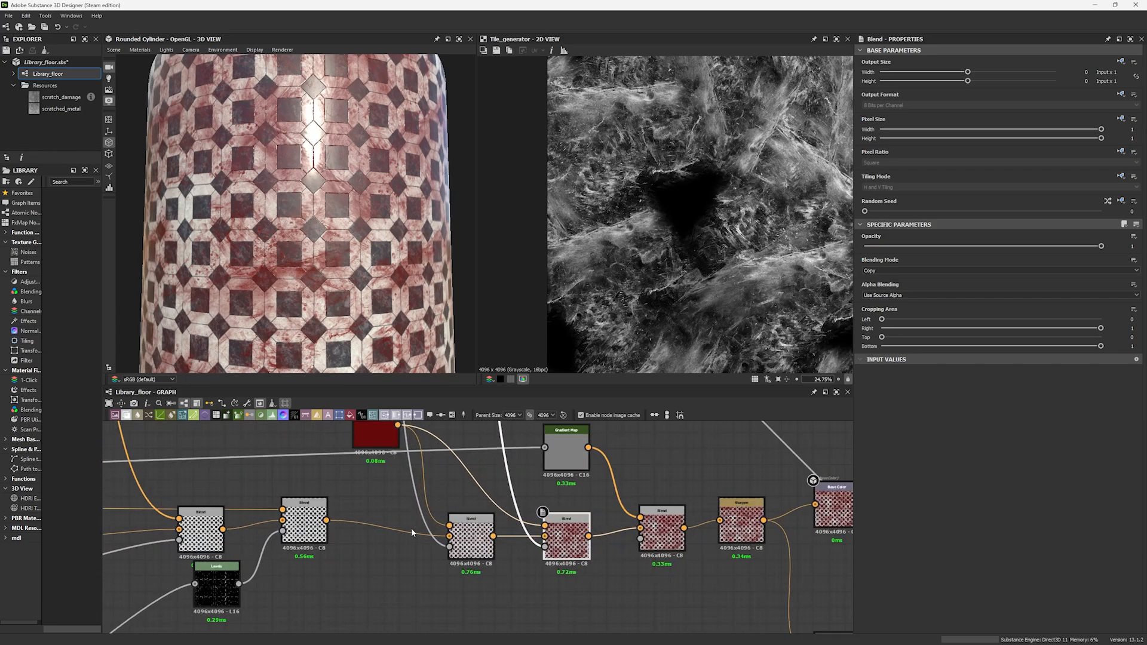
pyautogui.doubleClick(450, 548)
pyautogui.doubleClick(545, 546)
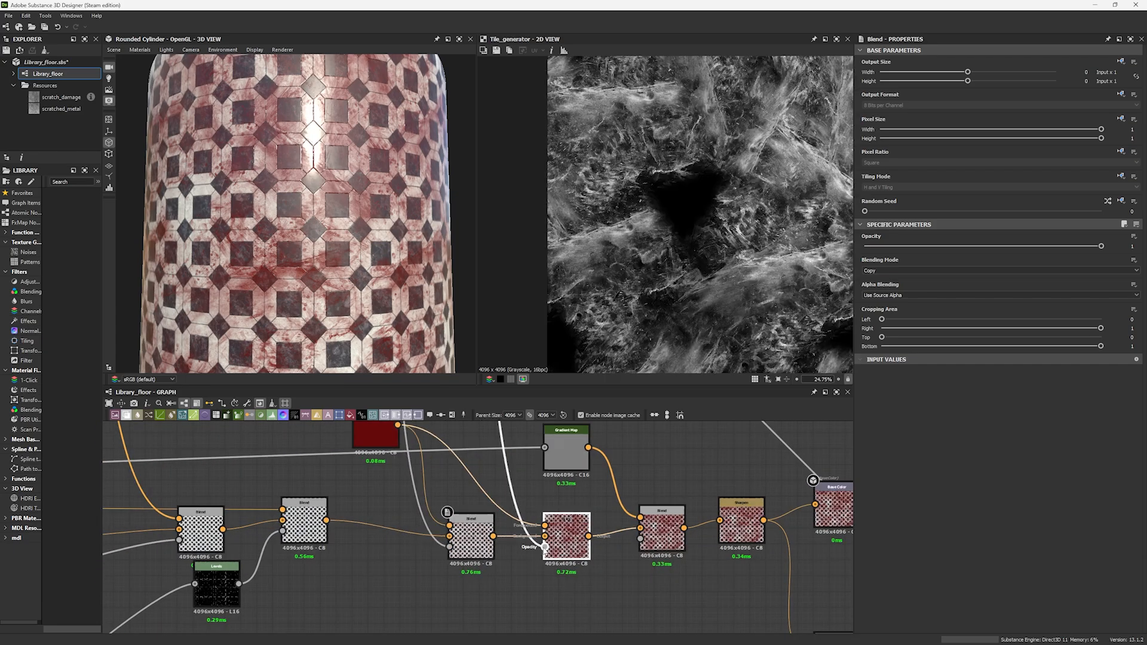
# Preview the Add (Linear Dodge) roughness Blend, and examine its opacity, blending mode and the tile surface detail up close.
pyautogui.scroll(-3, 651, 541)
pyautogui.moveTo(711, 603); pyautogui.dragTo(655, 541, button='middle')
pyautogui.scroll(5, 654, 542)
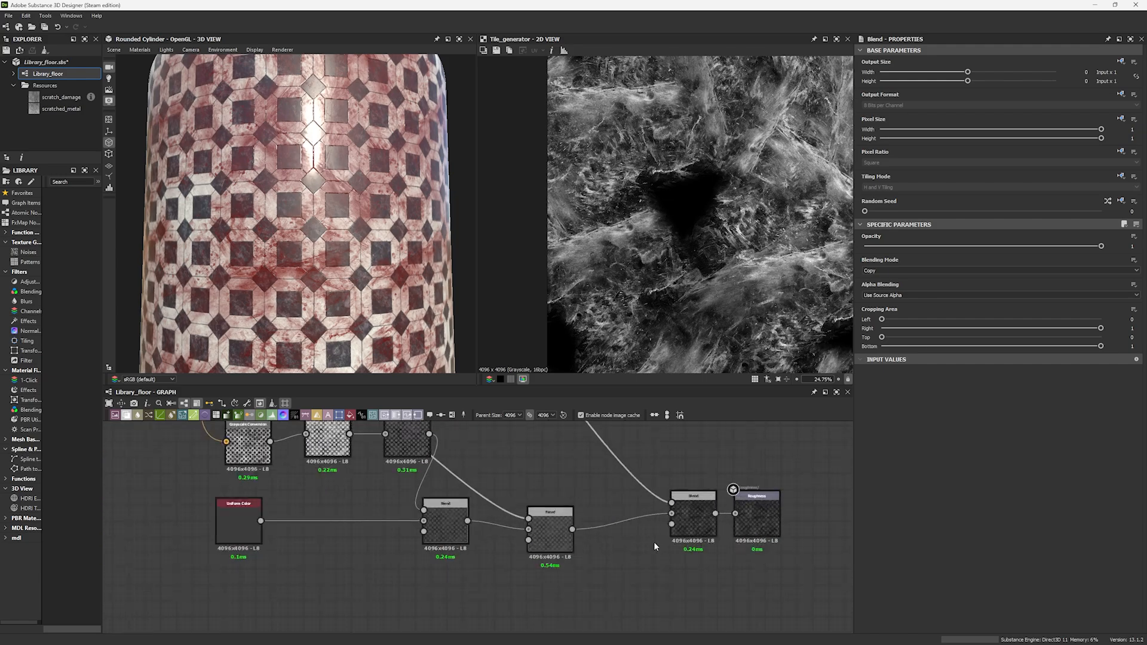
pyautogui.doubleClick(536, 539)
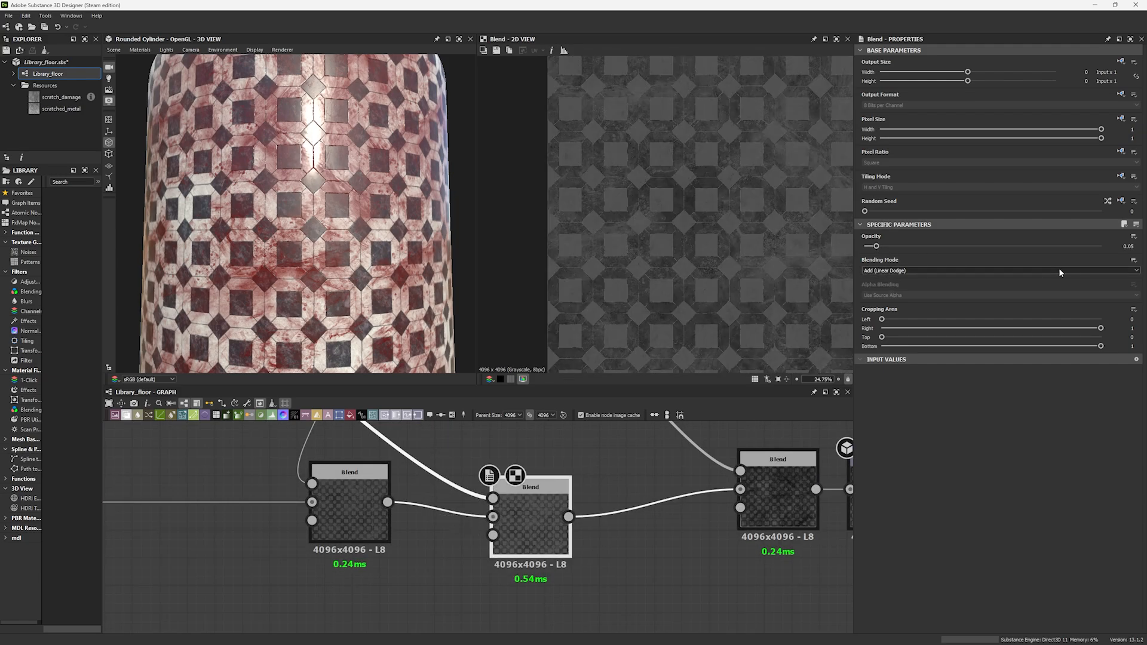
pyautogui.moveTo(530, 470); pyautogui.dragTo(494, 486, button='middle')
pyautogui.scroll(2, 683, 284)
pyautogui.scroll(6, 684, 286)
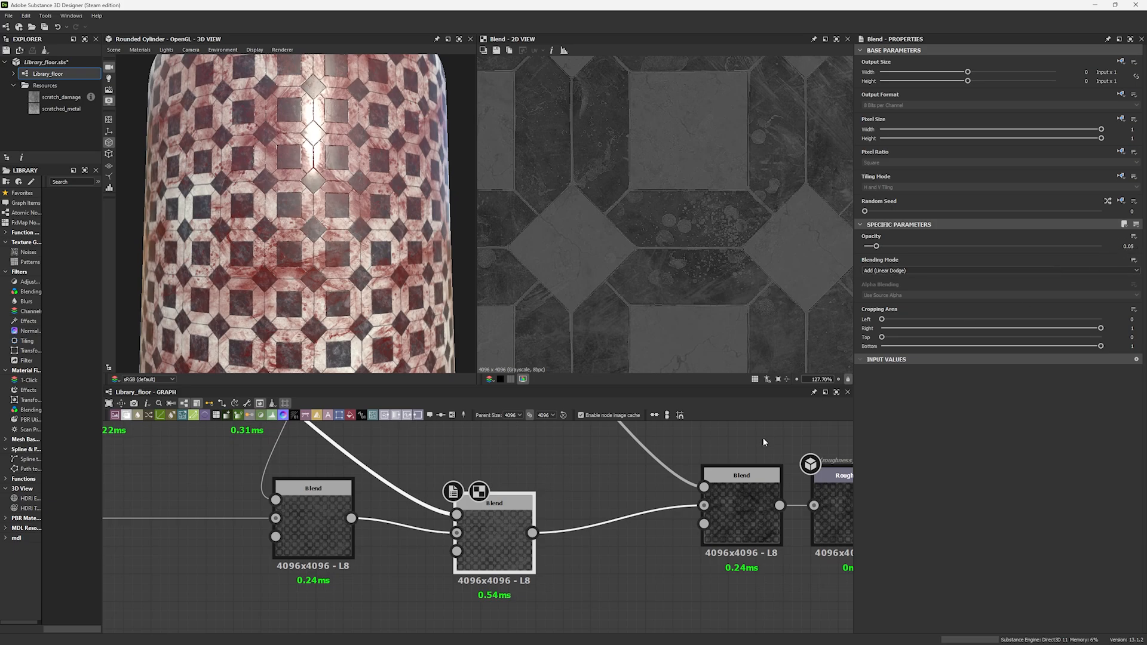
# Preview the Subtract Blend up close, and move its node beside the Add (Linear Dodge) Blend.
pyautogui.click(745, 489)
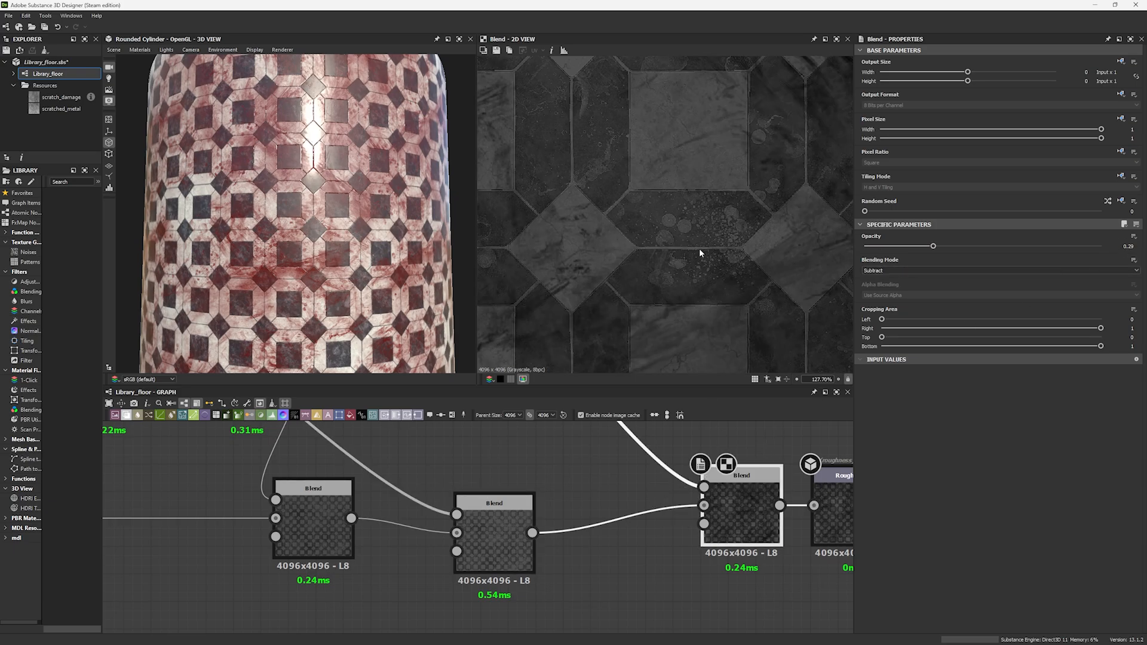
pyautogui.scroll(-4, 699, 249)
pyautogui.moveTo(748, 512); pyautogui.dragTo(669, 545)
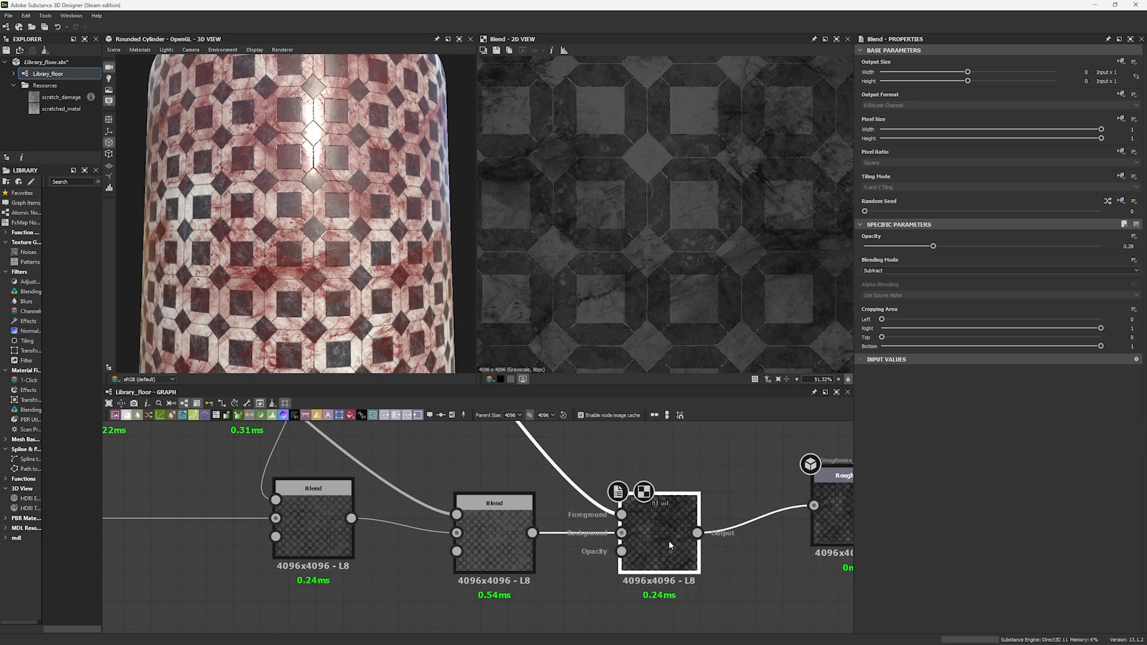
# Compare the previews of the Add (Linear Dodge) and Subtract roughness Blends across the whole tile pattern.
pyautogui.click(470, 517)
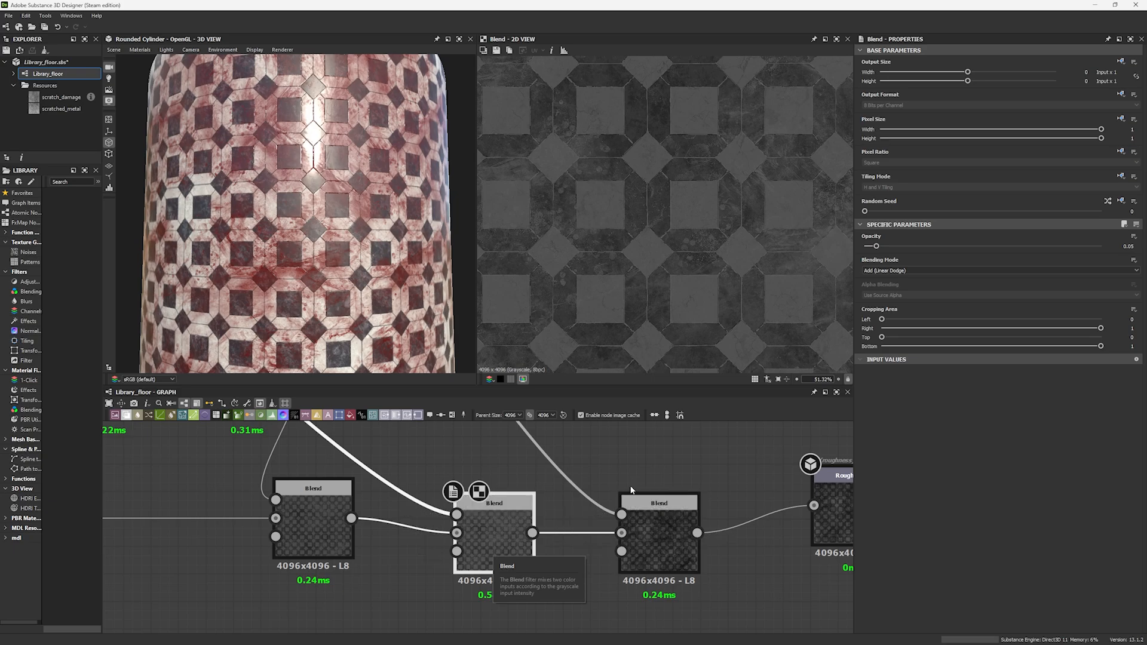
pyautogui.click(636, 521)
pyautogui.scroll(-3, 724, 234)
pyautogui.moveTo(725, 239); pyautogui.dragTo(542, 293, button='middle')
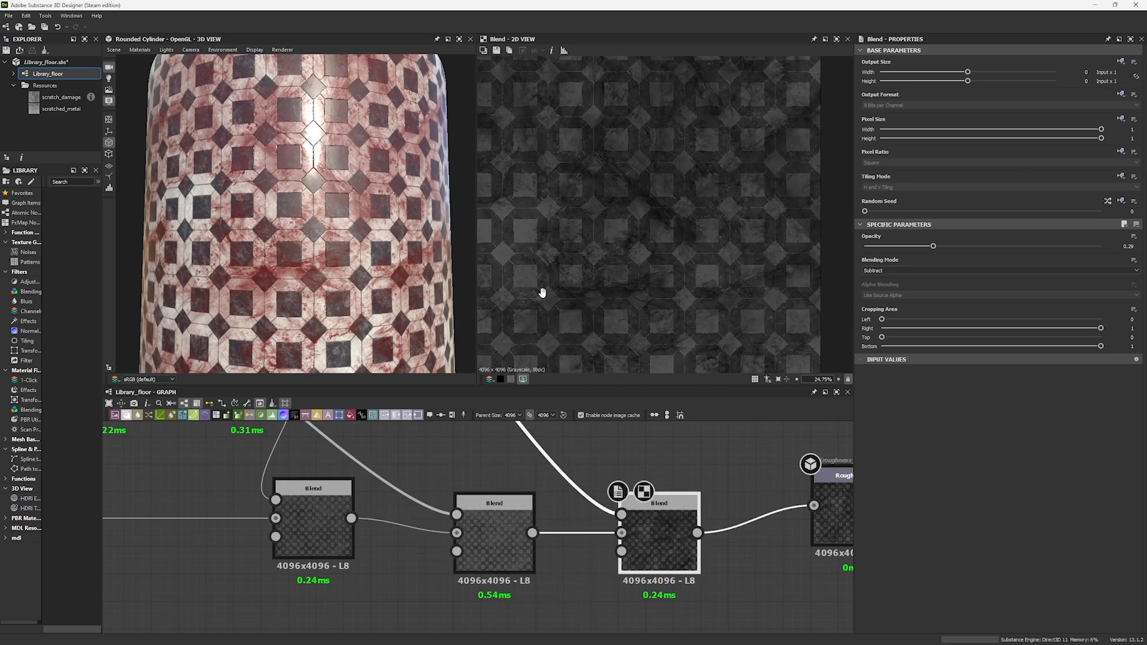
# Inspect the Subtract Blend's opacity and examine the roughness on the 3D cylinder with the lighting rotated, both up close and in full.
pyautogui.click(1128, 246)
pyautogui.scroll(5, 335, 257)
pyautogui.scroll(-3, 335, 256)
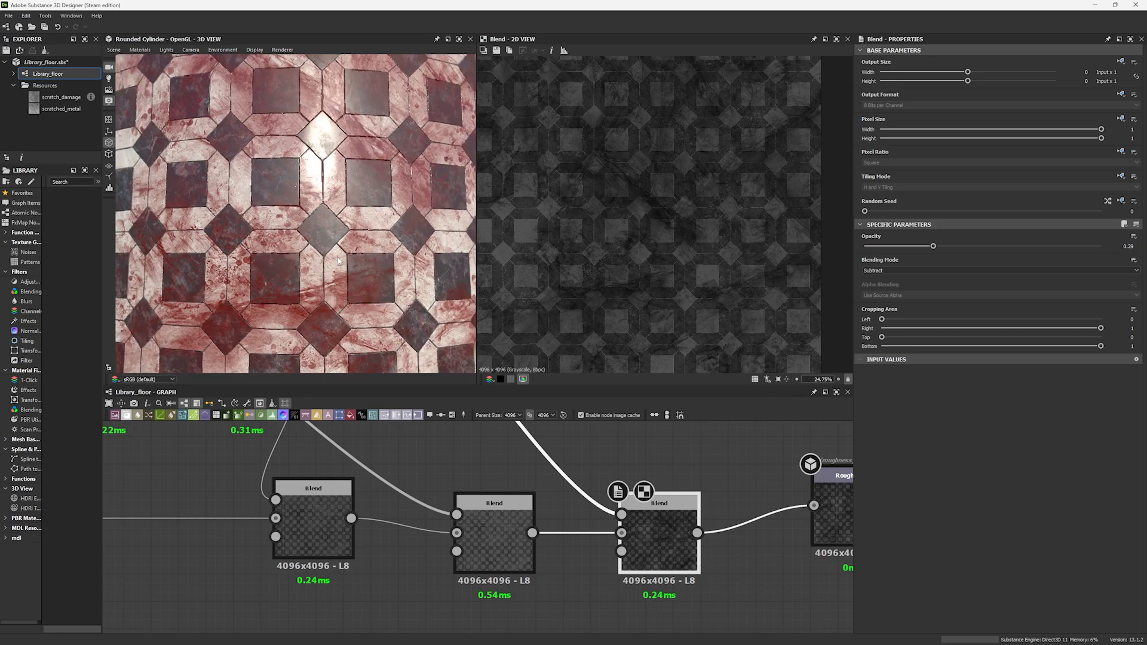
pyautogui.keyDown('ctrl'); pyautogui.keyDown('shift'); pyautogui.moveTo(335, 256); pyautogui.dragTo(351, 263); pyautogui.keyUp('shift'); pyautogui.keyUp('ctrl')
pyautogui.scroll(-10, 351, 266)
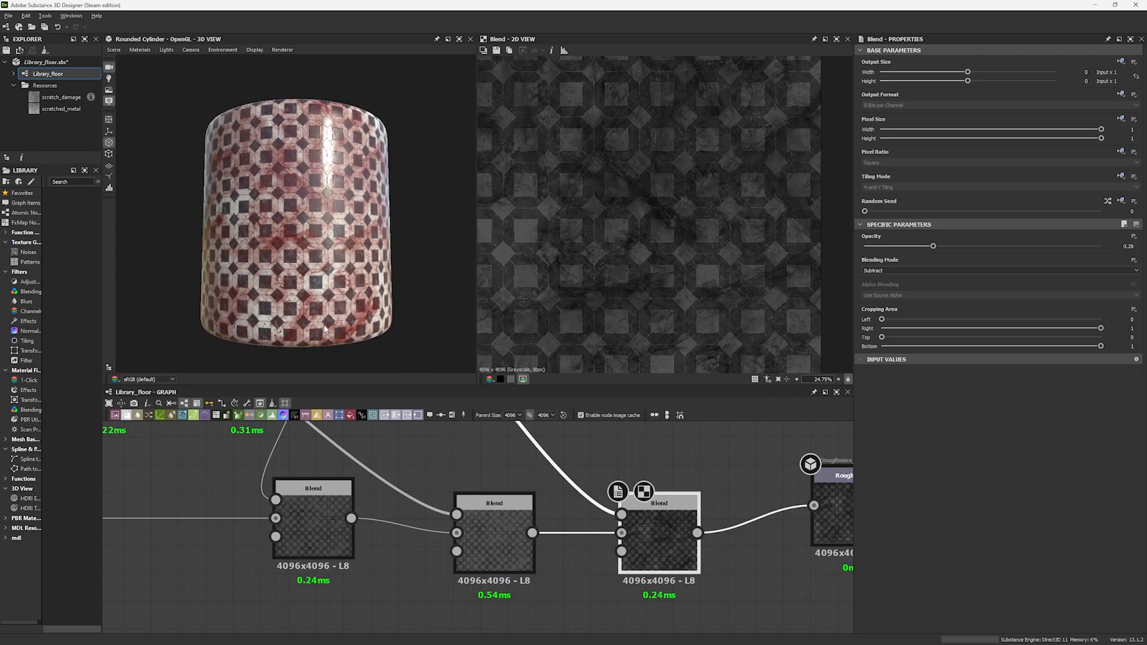